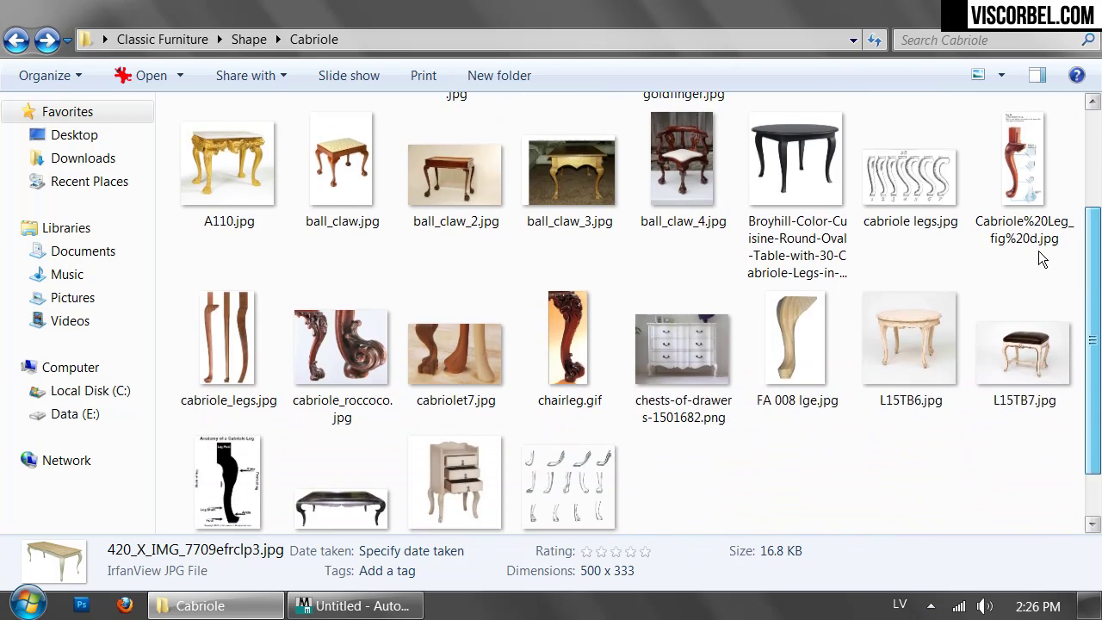
- View the reference drawing cabriole legs.jpg from the Cabriole folder, then close it
{"action": "scroll", "coordinate": [1043, 246], "scroll_direction": "up", "scroll_amount": 2}
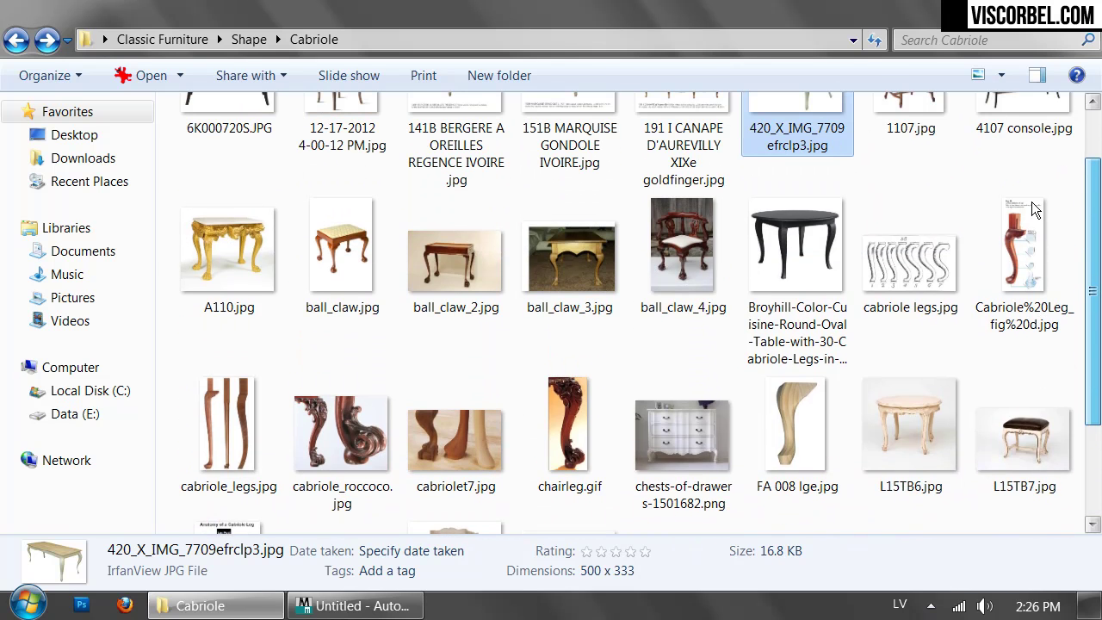
{"action": "scroll", "coordinate": [1032, 201], "scroll_direction": "up", "scroll_amount": 3}
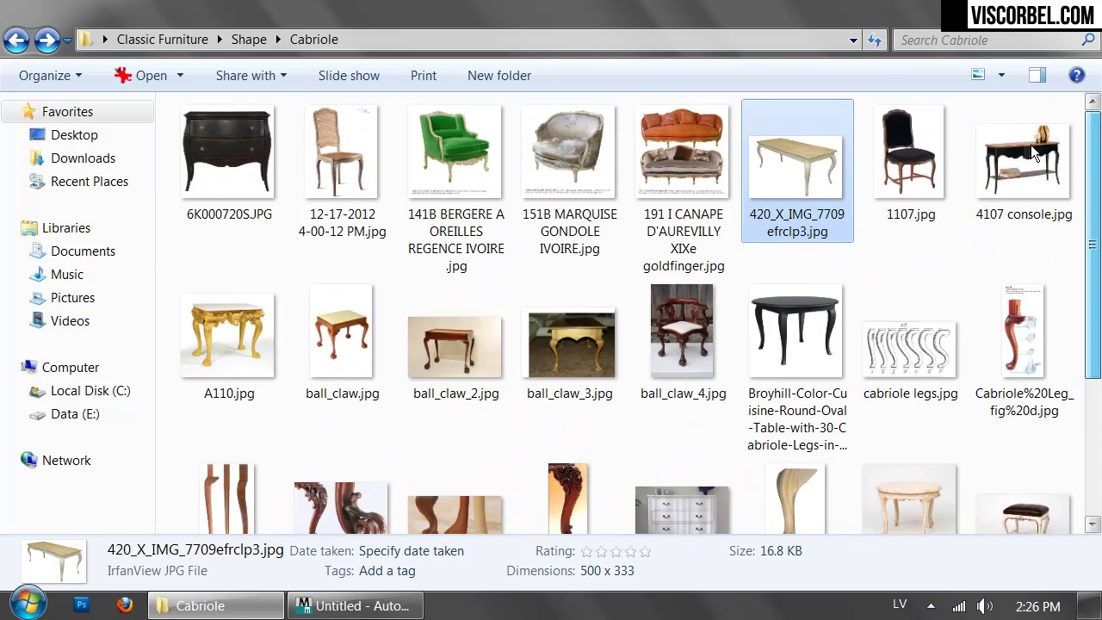
{"action": "double_click", "coordinate": [880, 340]}
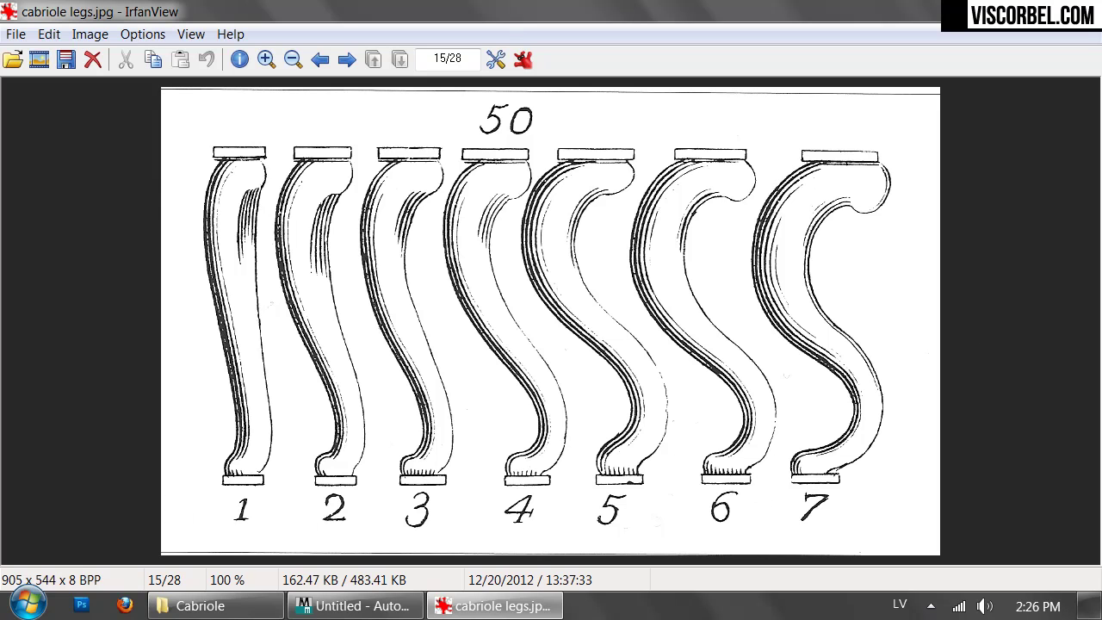
{"action": "key", "text": "Escape"}
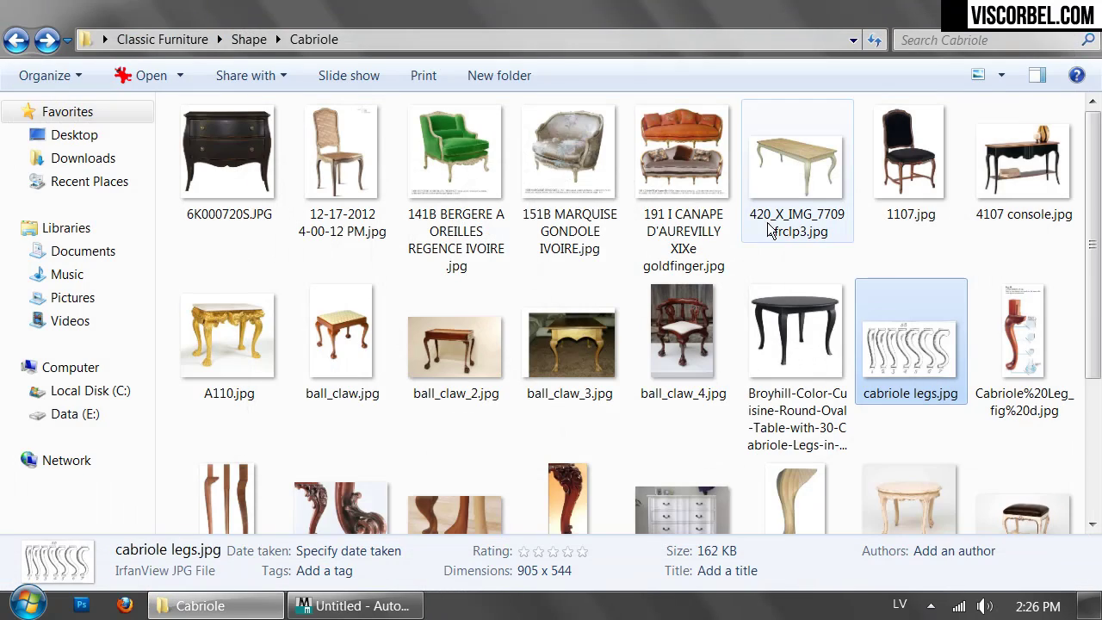
- Inspect the legs of the round black table in the Broyhill reference image at enlarged size, then close it
{"action": "double_click", "coordinate": [778, 334]}
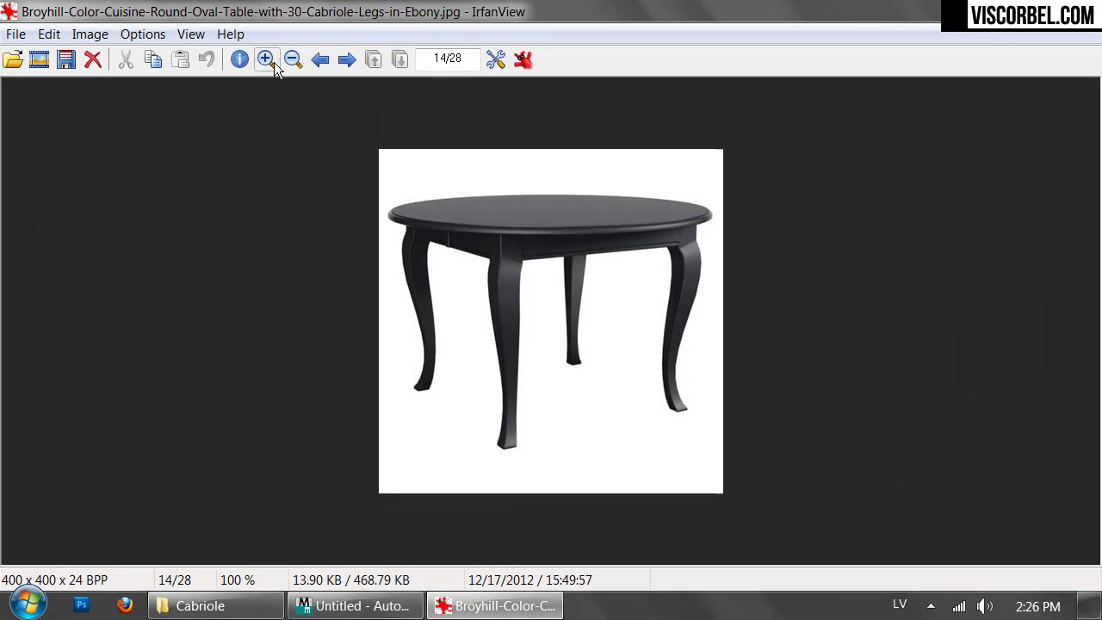
{"action": "left_click", "coordinate": [267, 60]}
{"action": "left_click", "coordinate": [266, 60]}
{"action": "left_click", "coordinate": [266, 60]}
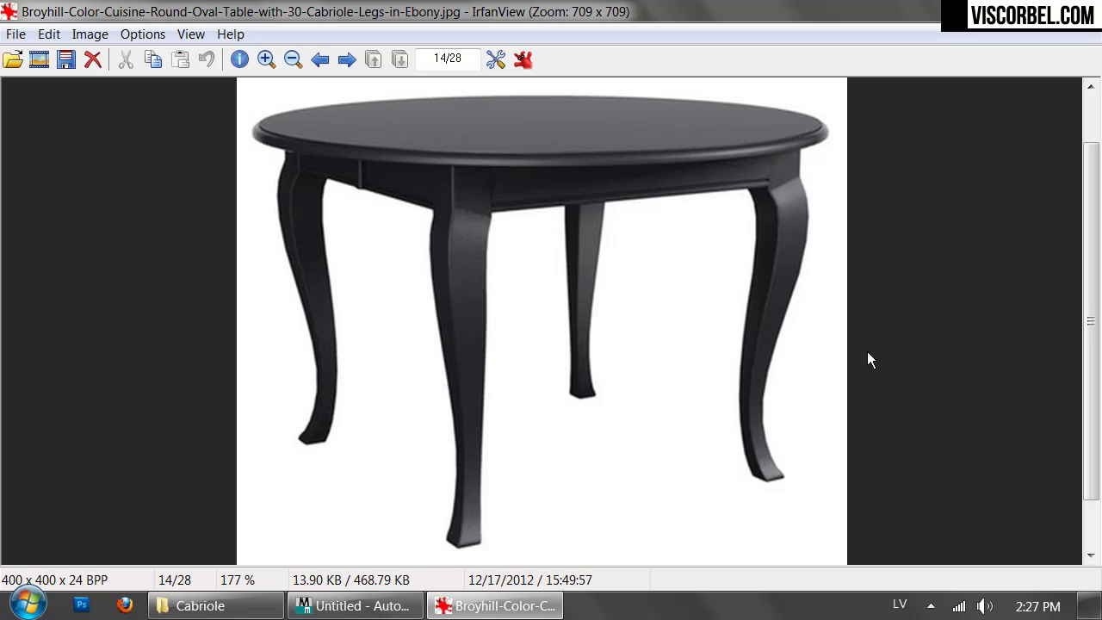
{"action": "key", "text": "Escape"}
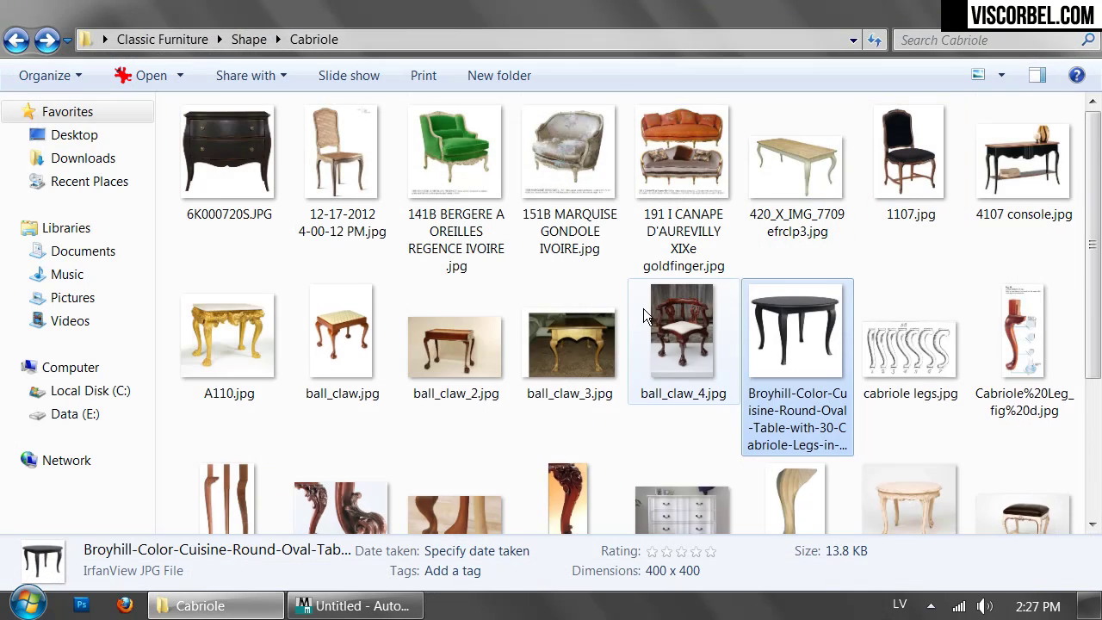
- View the cabriole leg anatomy diagram leganatomy.gif and close it
{"action": "scroll", "coordinate": [644, 308], "scroll_direction": "down", "scroll_amount": 3}
{"action": "double_click", "coordinate": [251, 371]}
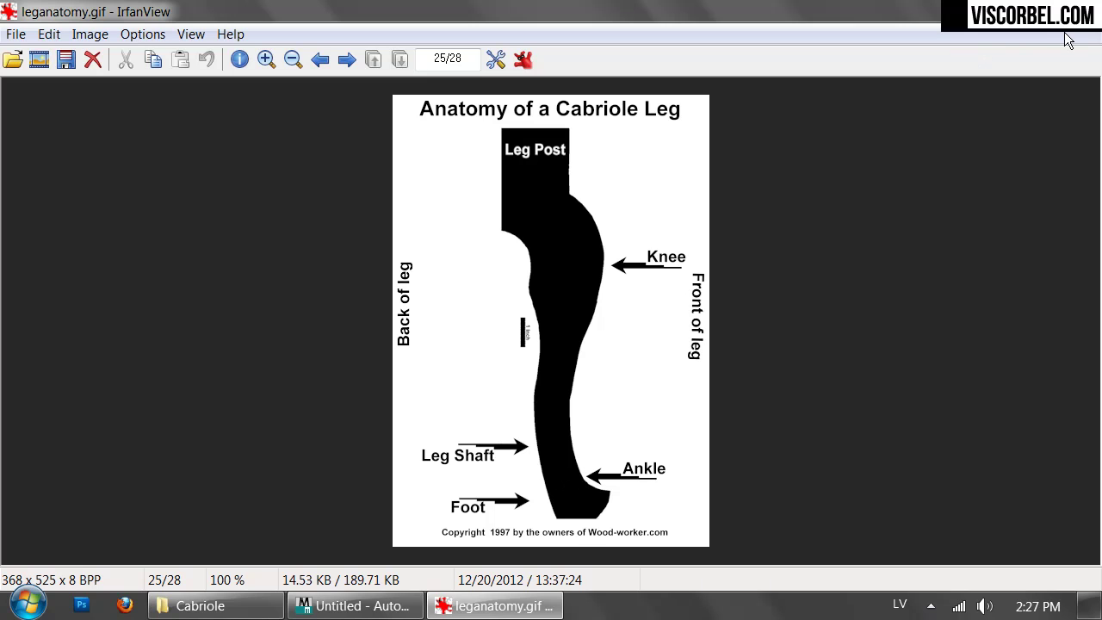
{"action": "left_click", "coordinate": [1087, 10]}
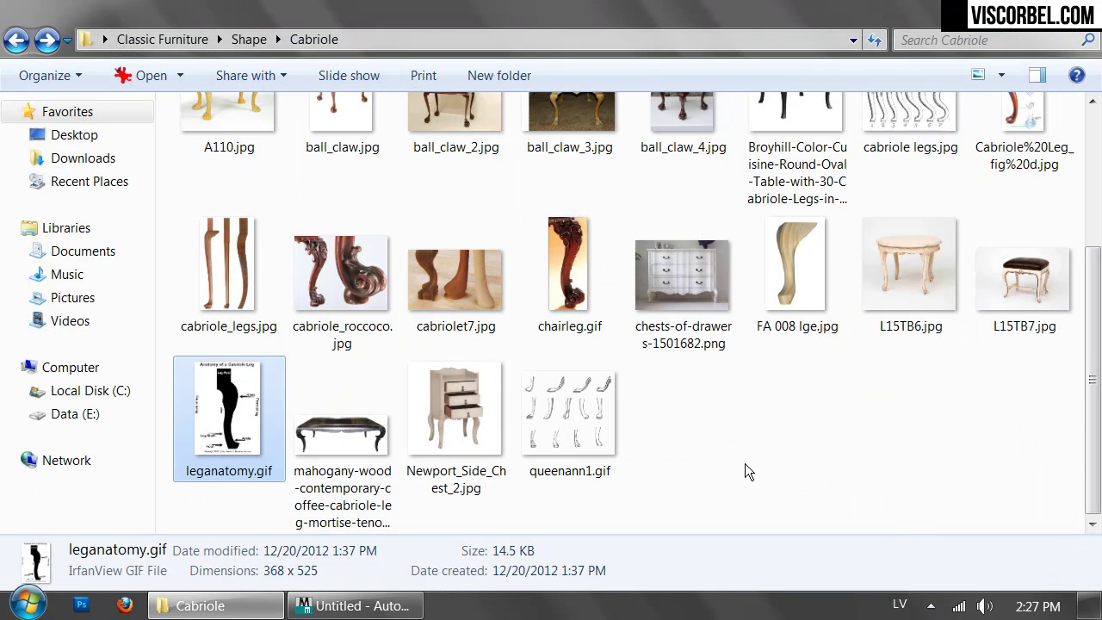
- View the foot shape drawings in queenann1.gif and close the image
{"action": "scroll", "coordinate": [750, 463], "scroll_direction": "up", "scroll_amount": 2}
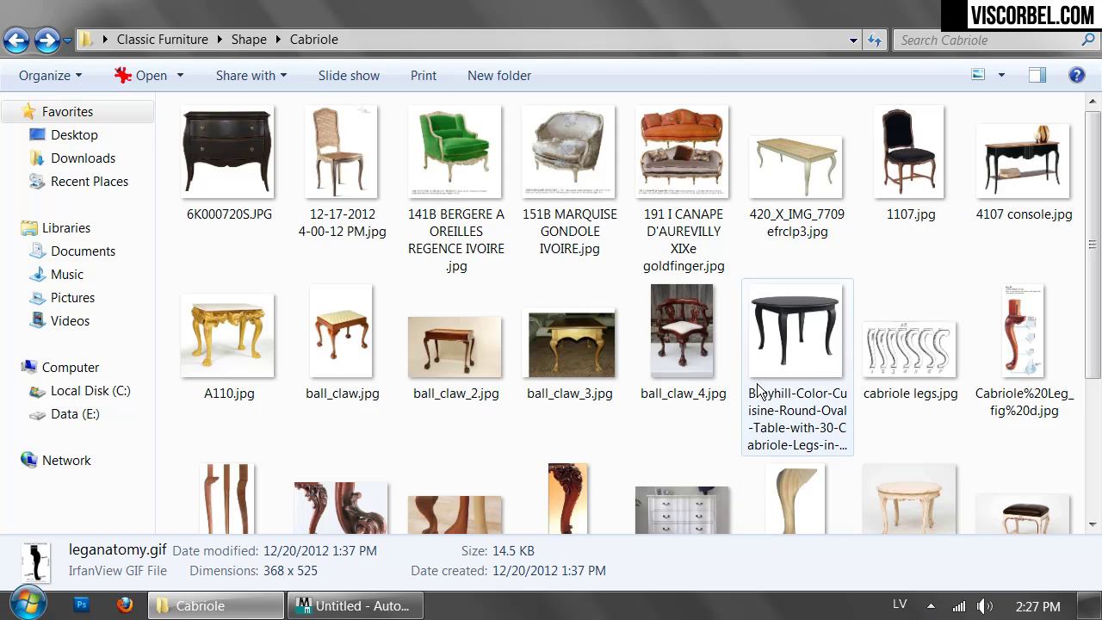
{"action": "scroll", "coordinate": [784, 389], "scroll_direction": "down", "scroll_amount": 2}
{"action": "double_click", "coordinate": [522, 420]}
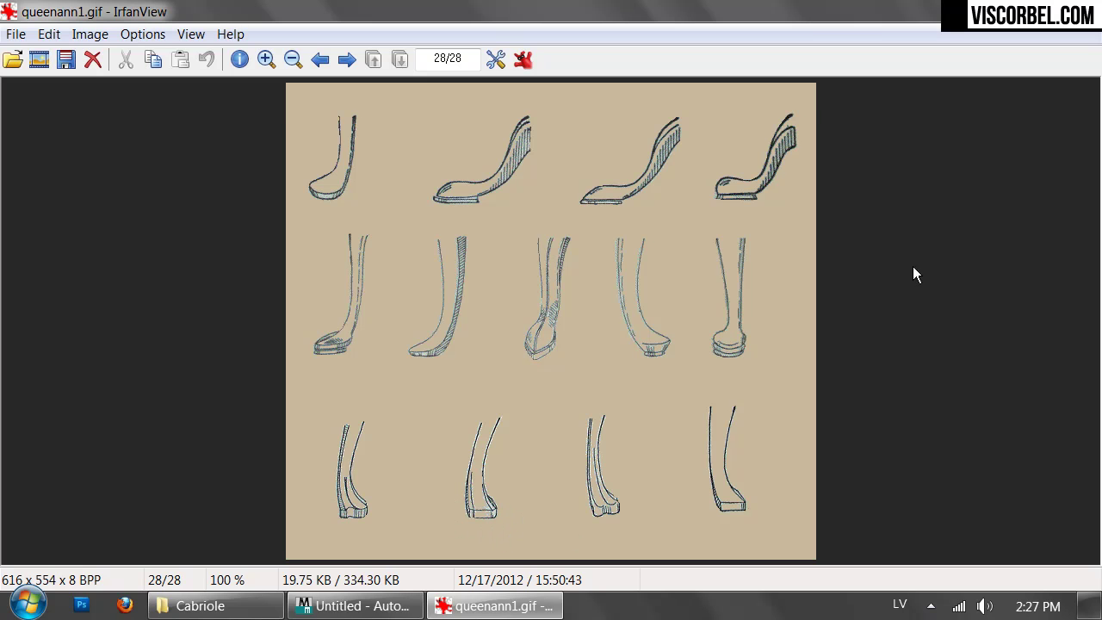
{"action": "key", "text": "Escape"}
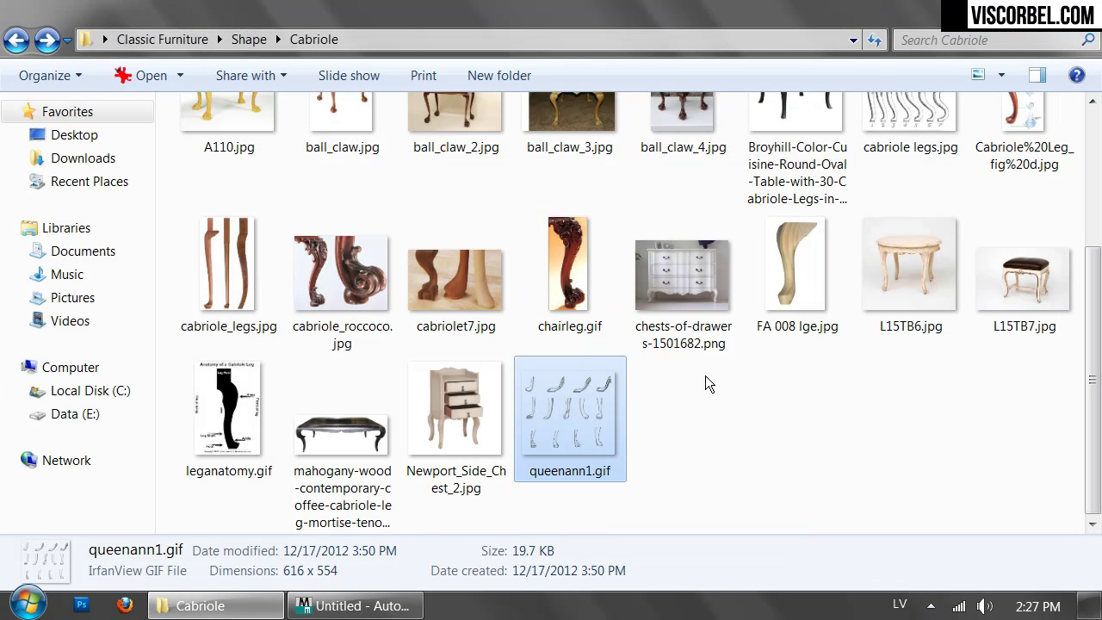
- Examine the ball-and-claw feet of the chair in ball_claw_4.jpg at enlarged size, then close the image
{"action": "scroll", "coordinate": [684, 373], "scroll_direction": "up", "scroll_amount": 2}
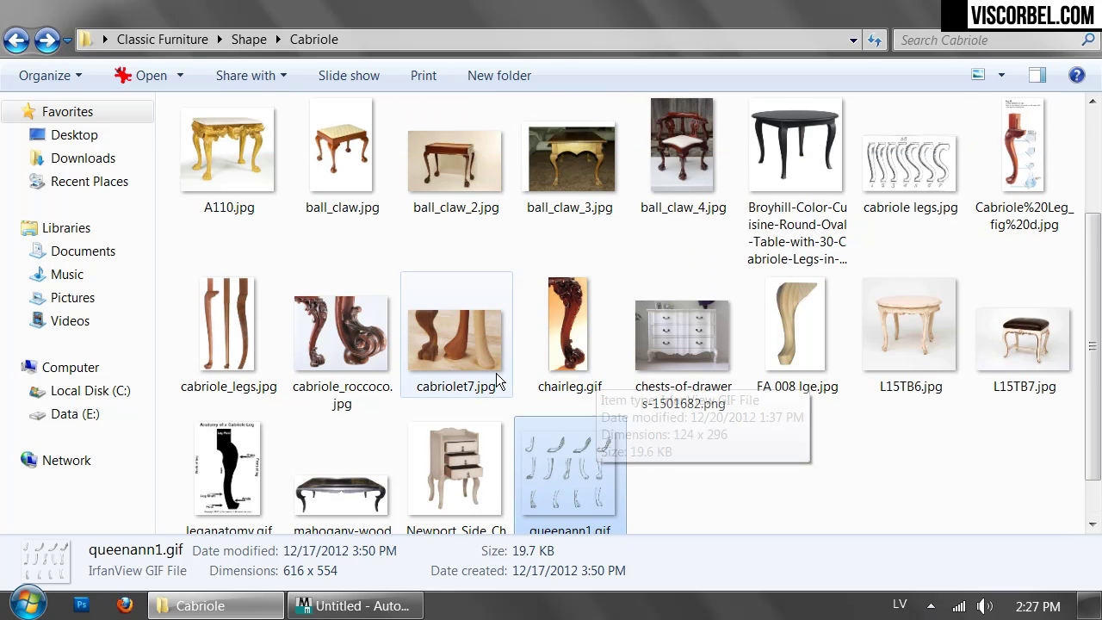
{"action": "scroll", "coordinate": [497, 379], "scroll_direction": "up", "scroll_amount": 2}
{"action": "double_click", "coordinate": [675, 336]}
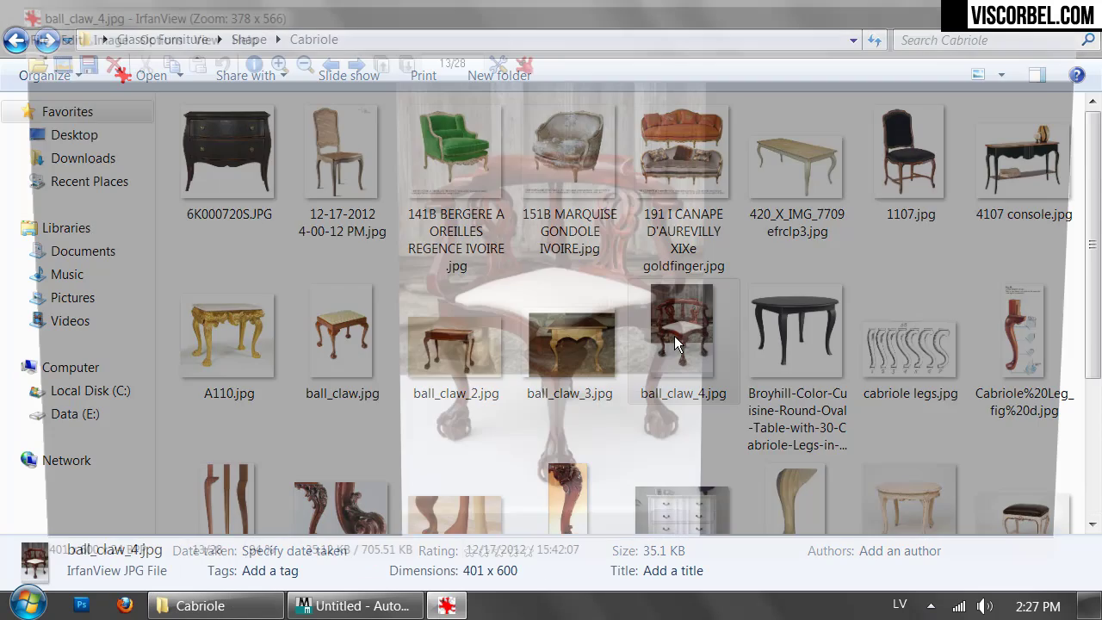
{"action": "left_click", "coordinate": [269, 61]}
{"action": "left_click", "coordinate": [269, 62]}
{"action": "left_click", "coordinate": [269, 61]}
{"action": "left_click_drag", "start_coordinate": [746, 393], "coordinate": [674, 209]}
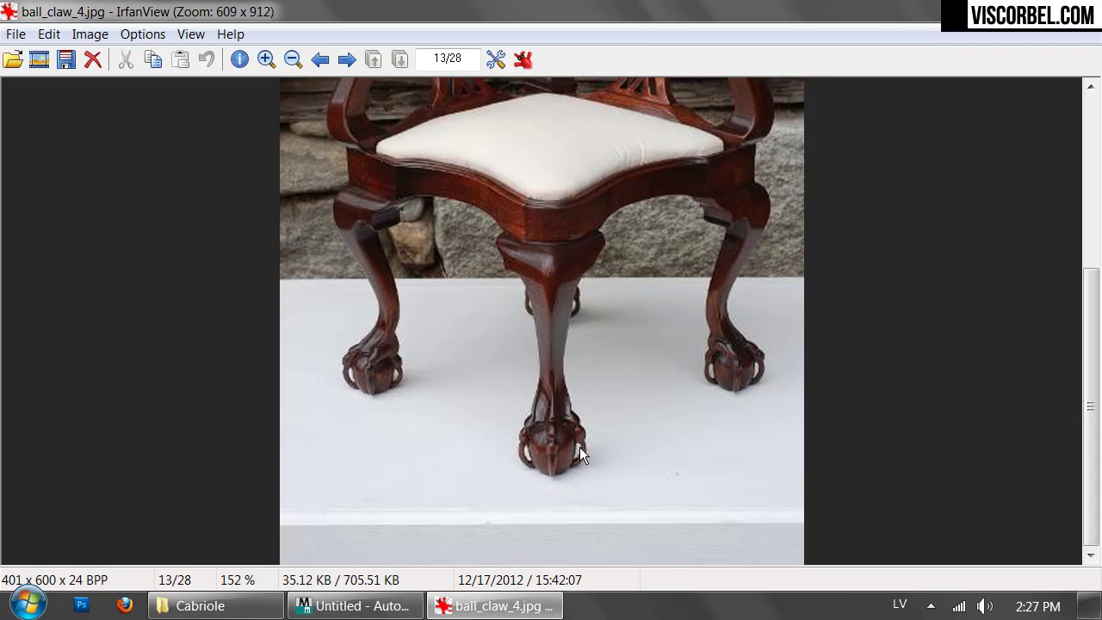
{"action": "right_click_drag", "start_coordinate": [636, 283], "coordinate": [615, 388]}
{"action": "right_click_drag", "start_coordinate": [605, 452], "coordinate": [594, 398]}
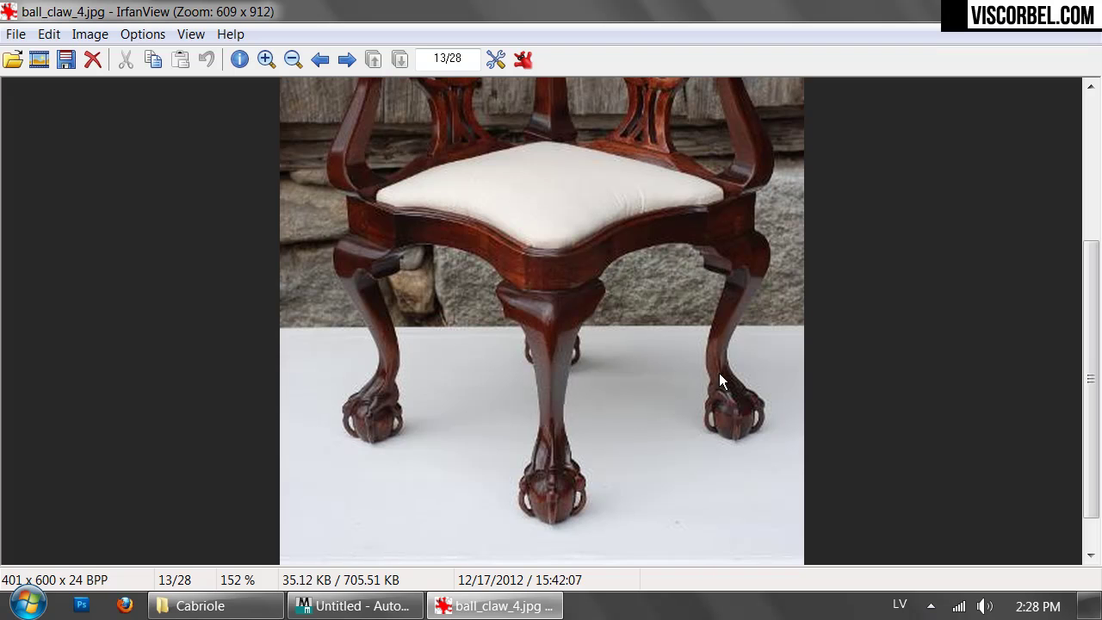
{"action": "key", "text": "Escape"}
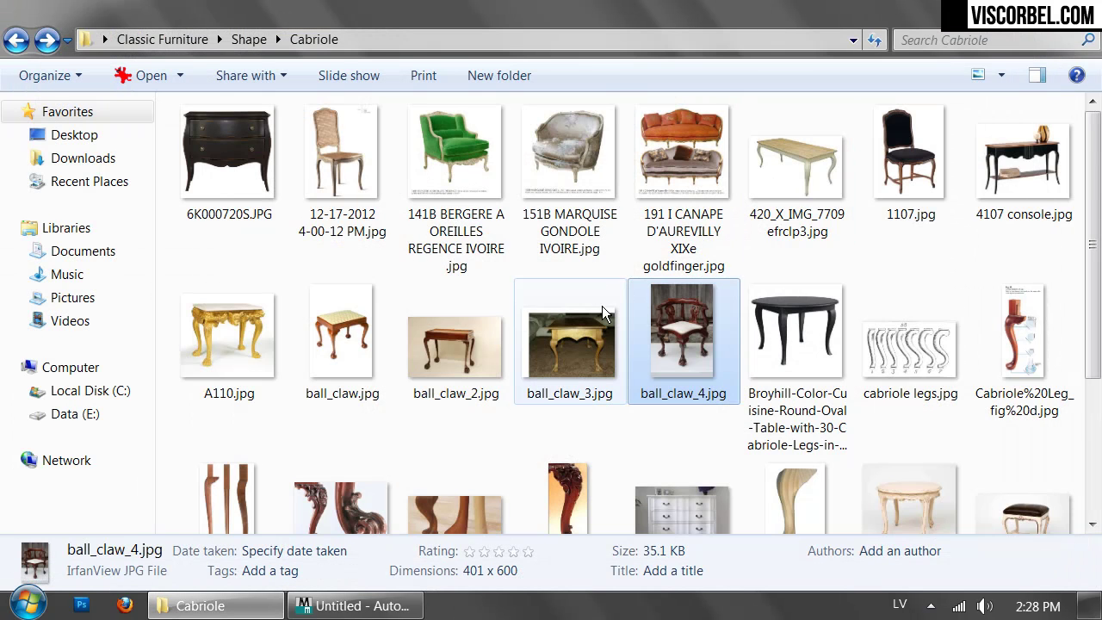
- View the carved leg details in cabriole_roccoco.jpg and close the image
{"action": "scroll", "coordinate": [583, 301], "scroll_direction": "down", "scroll_amount": 3}
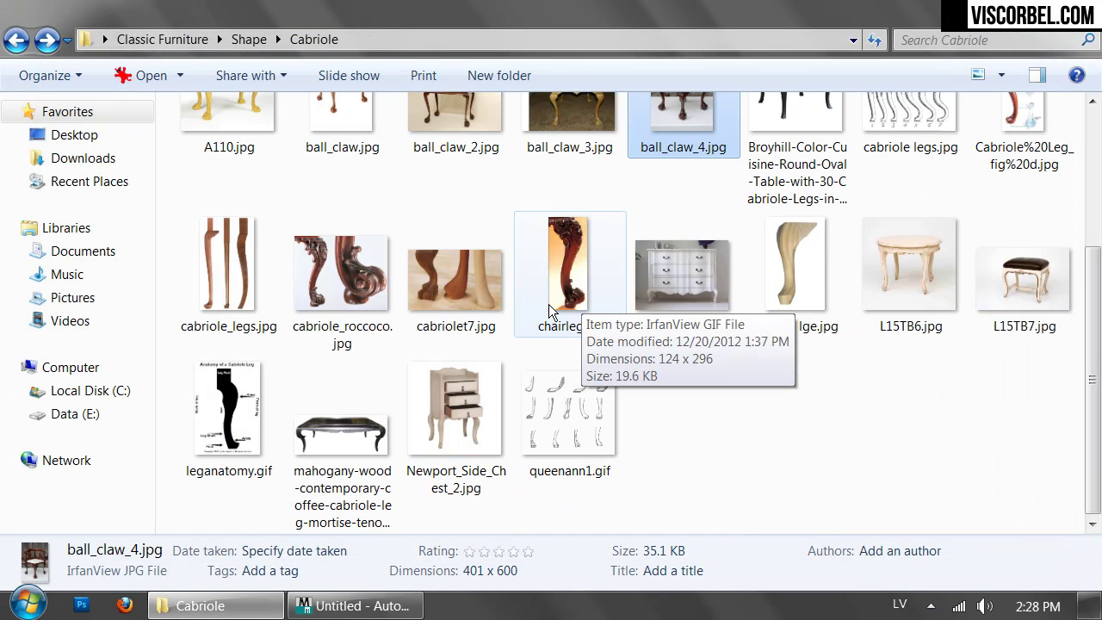
{"action": "double_click", "coordinate": [345, 274]}
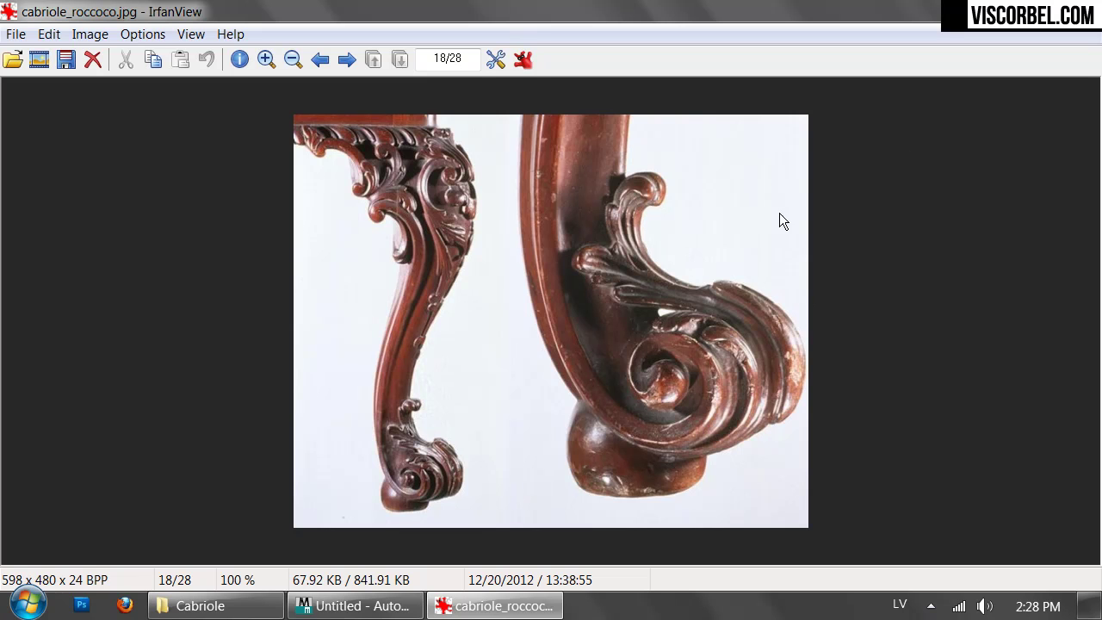
{"action": "key", "text": "Escape"}
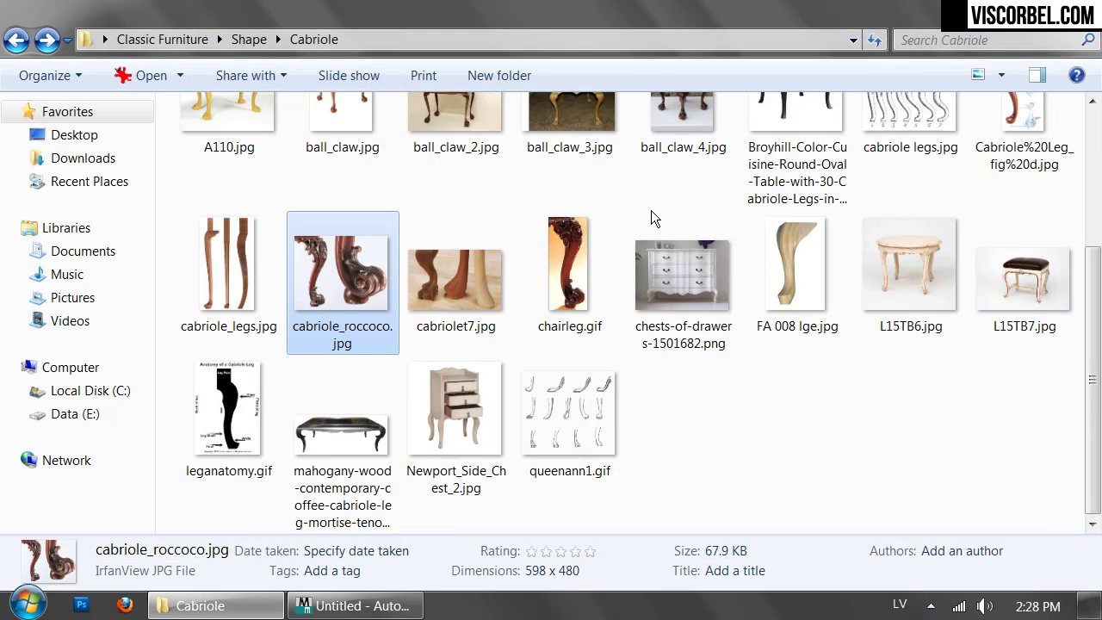
- Reopen the Broyhill round table image to review it as the modeling reference, then close it
{"action": "scroll", "coordinate": [603, 224], "scroll_direction": "up", "scroll_amount": 3}
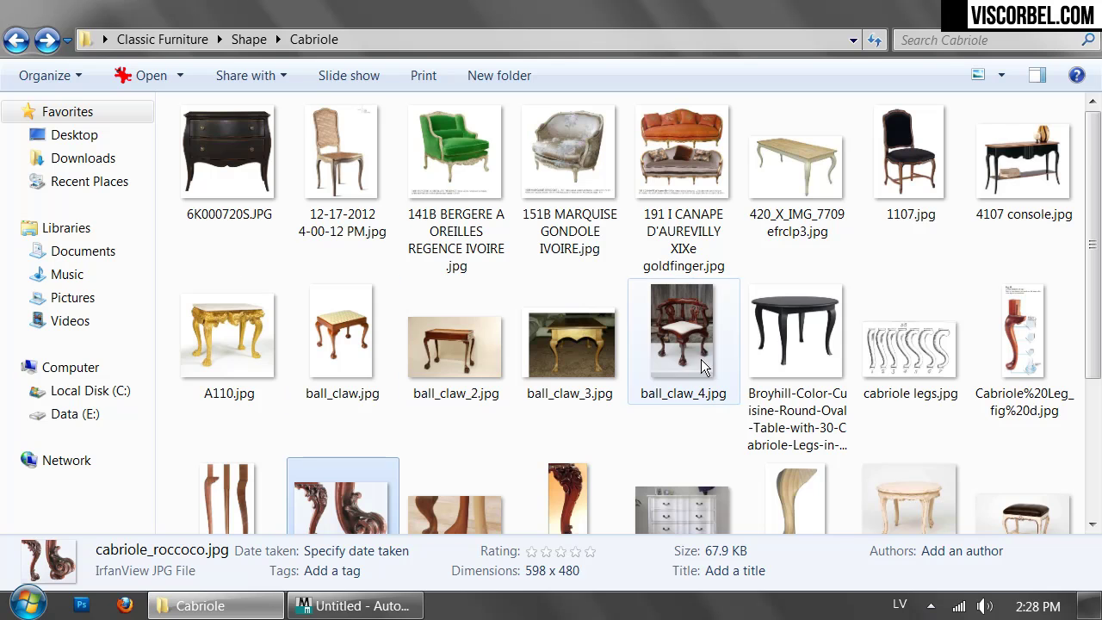
{"action": "double_click", "coordinate": [786, 294]}
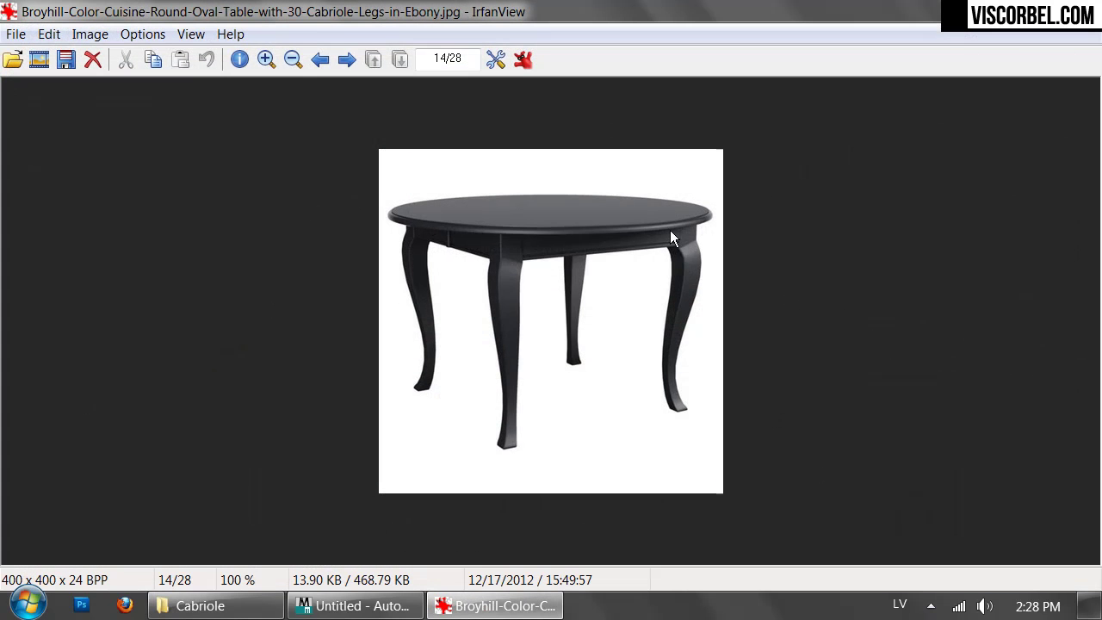
{"action": "key", "text": "Escape"}
- Switch to 3ds Max and change the maximized viewport from Perspective to Front
{"action": "left_click", "coordinate": [355, 605]}
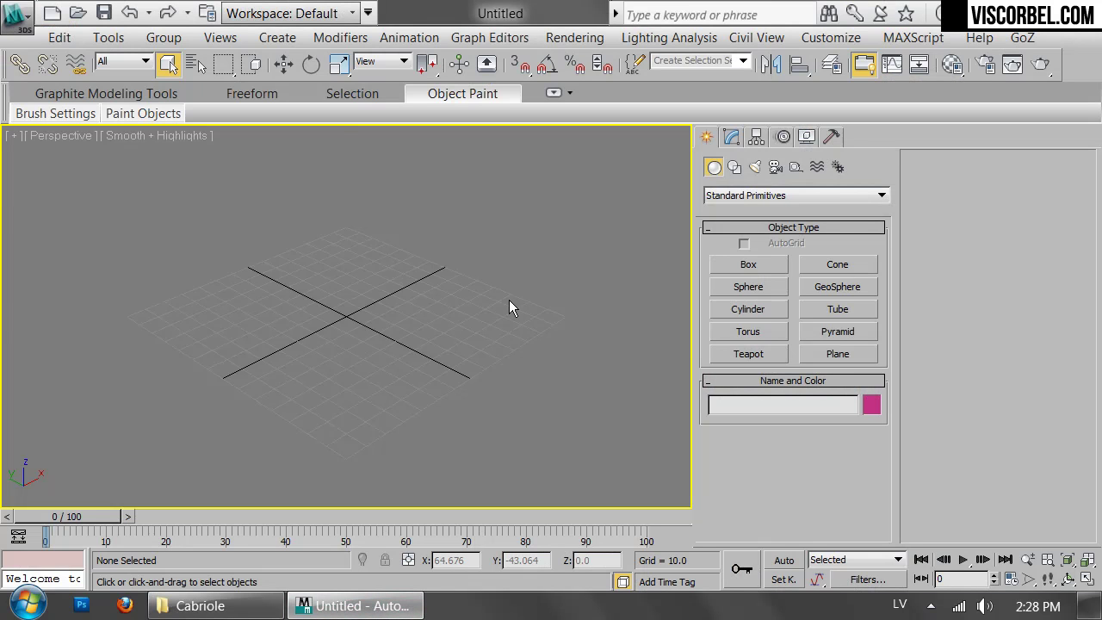
{"action": "key", "text": "alt+w"}
{"action": "left_click", "coordinate": [443, 190]}
{"action": "key", "text": "alt+w"}
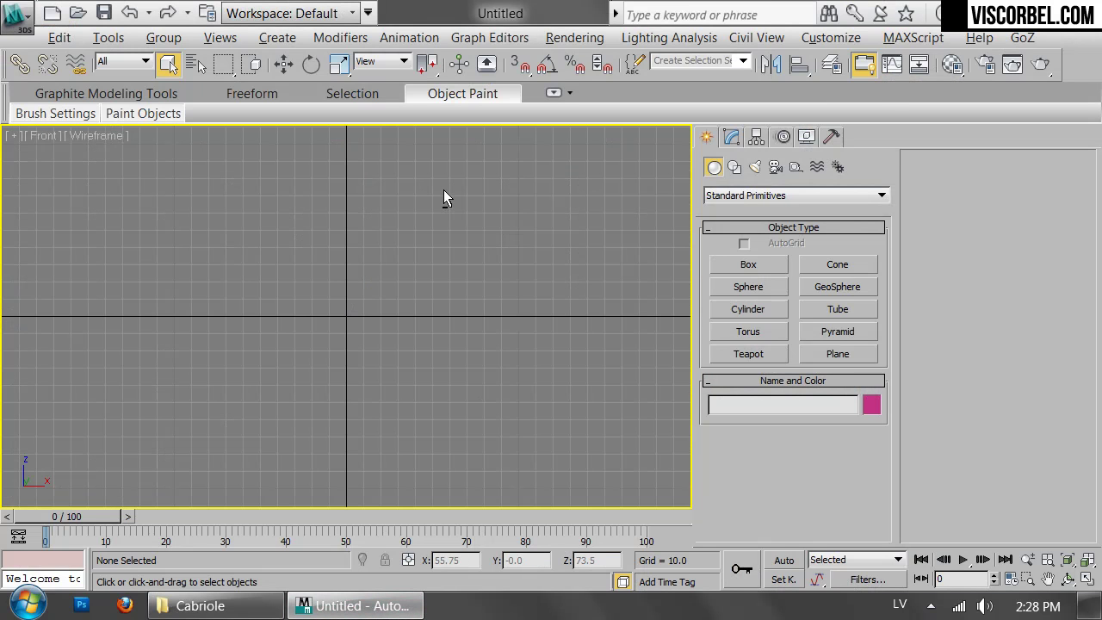
- Load the Broyhill table image from Classic Furniture/Shape/Cabriole as the Front viewport background, with its aspect ratio set to Match Bitmap
{"action": "key", "text": "alt+b"}
{"action": "left_click", "coordinate": [291, 233]}
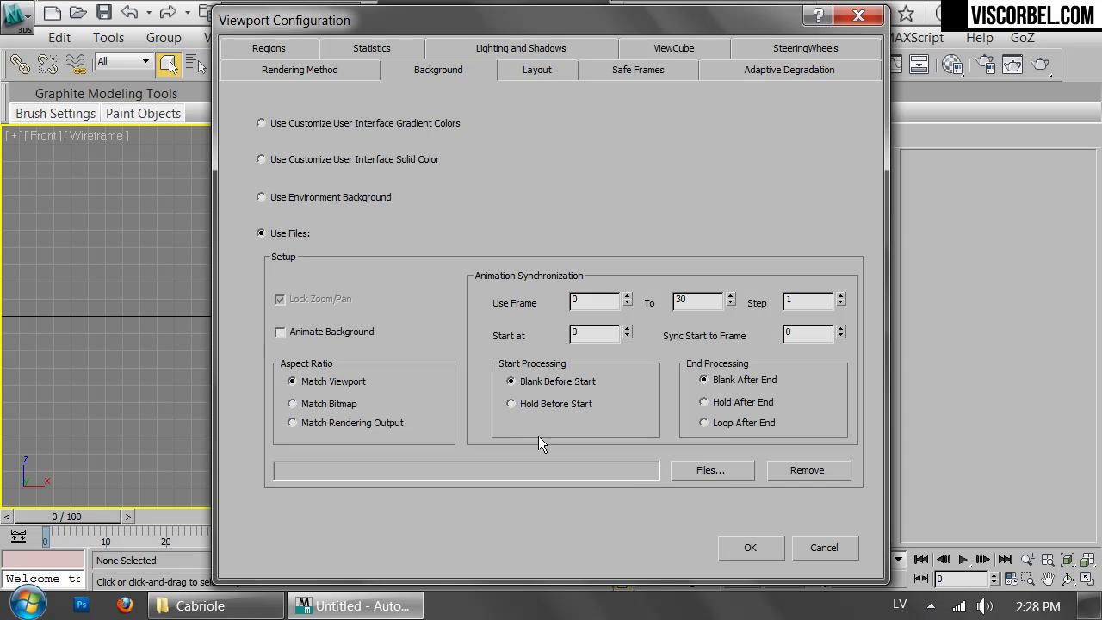
{"action": "left_click", "coordinate": [731, 474]}
{"action": "left_click", "coordinate": [280, 84]}
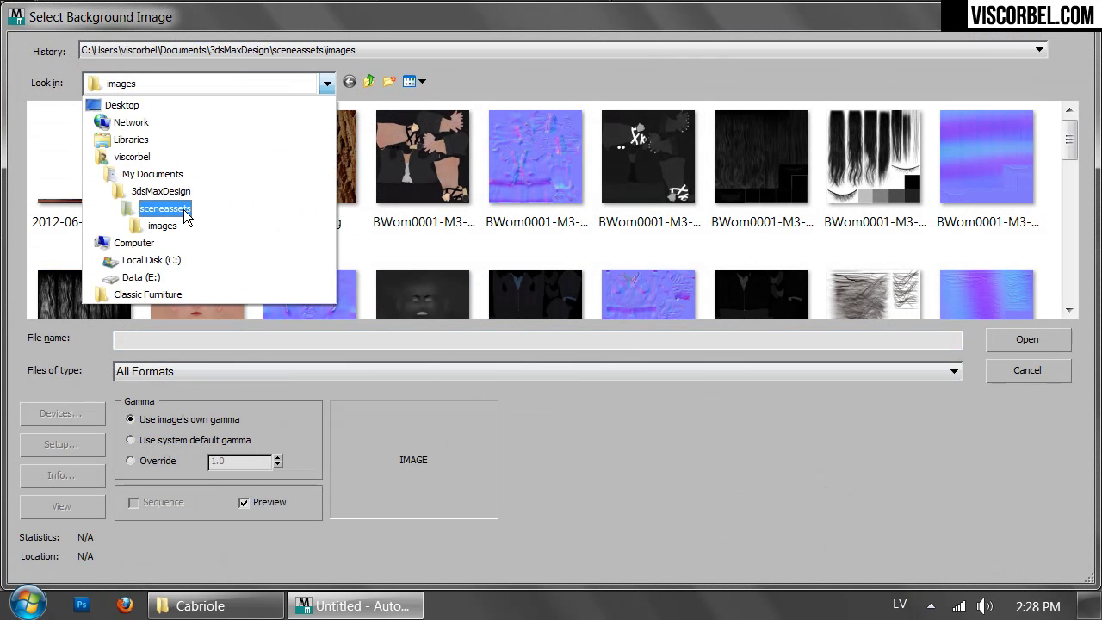
{"action": "left_click", "coordinate": [154, 294]}
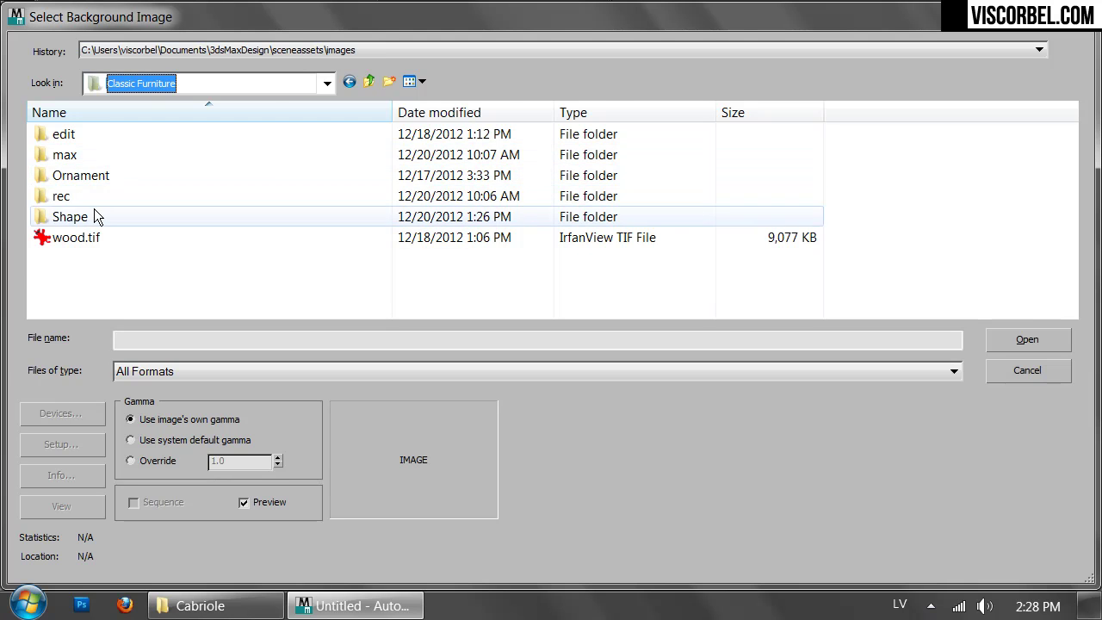
{"action": "double_click", "coordinate": [95, 216]}
{"action": "double_click", "coordinate": [288, 152]}
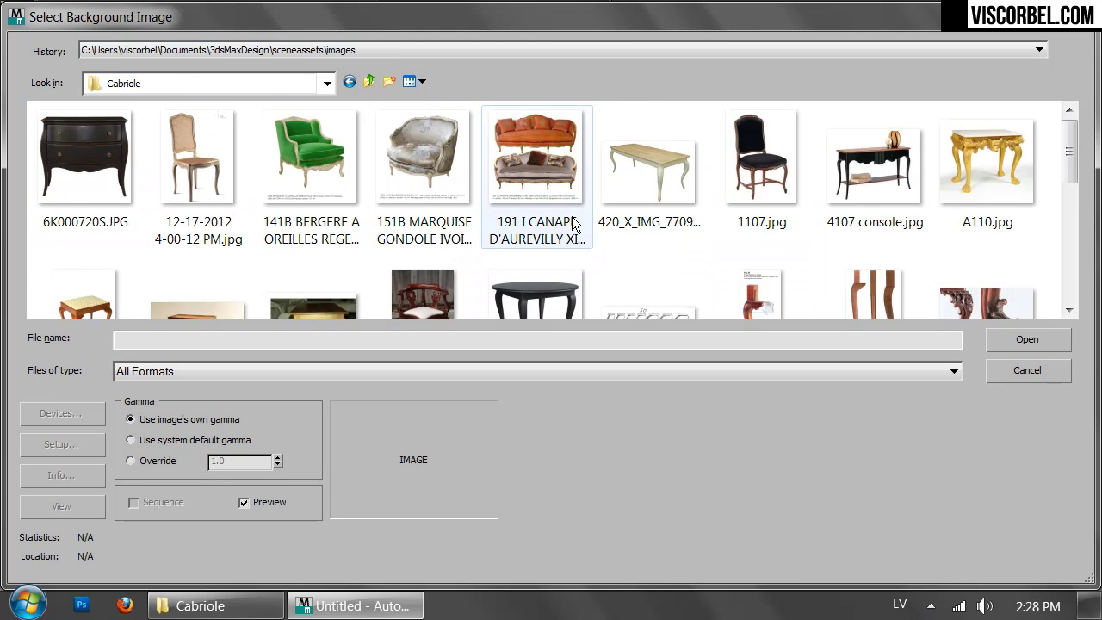
{"action": "scroll", "coordinate": [534, 215], "scroll_direction": "down", "scroll_amount": 3}
{"action": "double_click", "coordinate": [550, 182]}
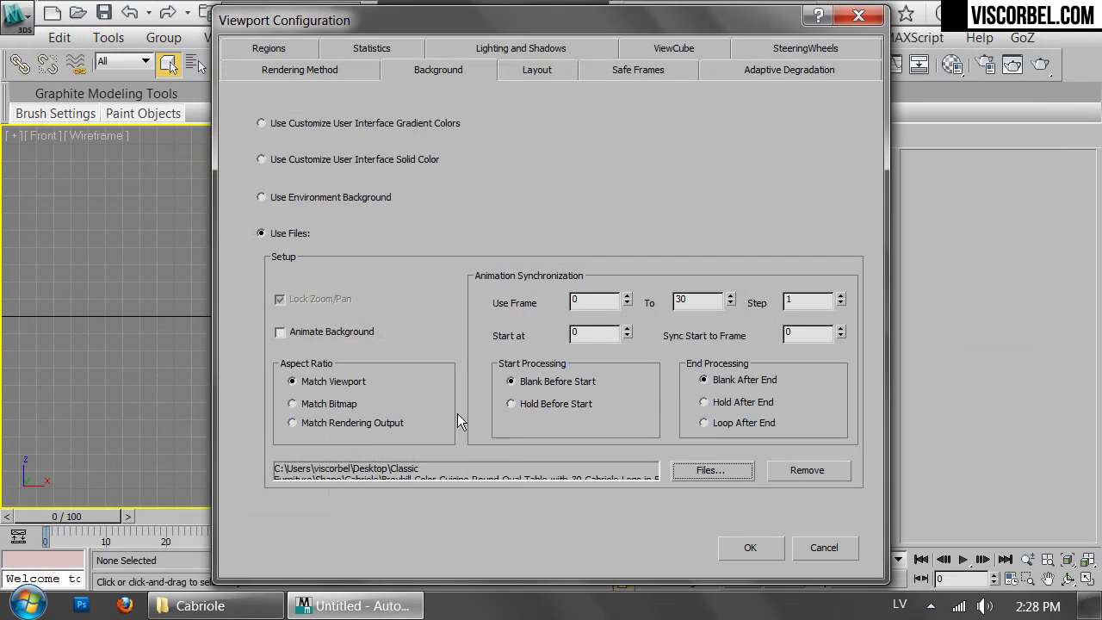
{"action": "left_click", "coordinate": [319, 406]}
{"action": "left_click", "coordinate": [746, 548]}
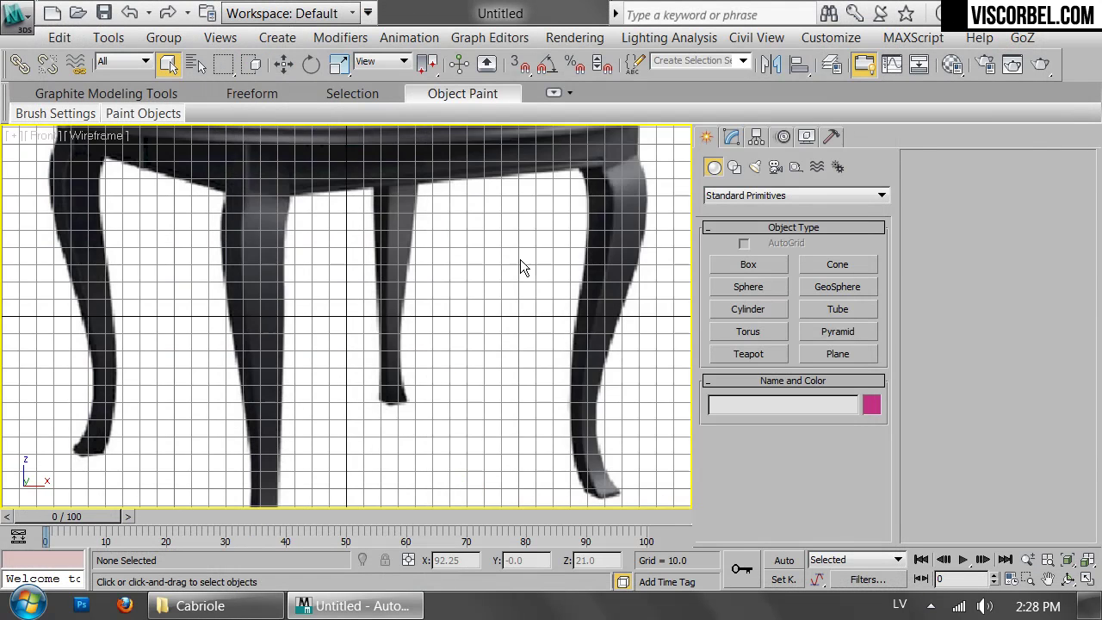
- Hide the grid in the Front viewport and check the background table image by panning and zooming
{"action": "key", "text": "g"}
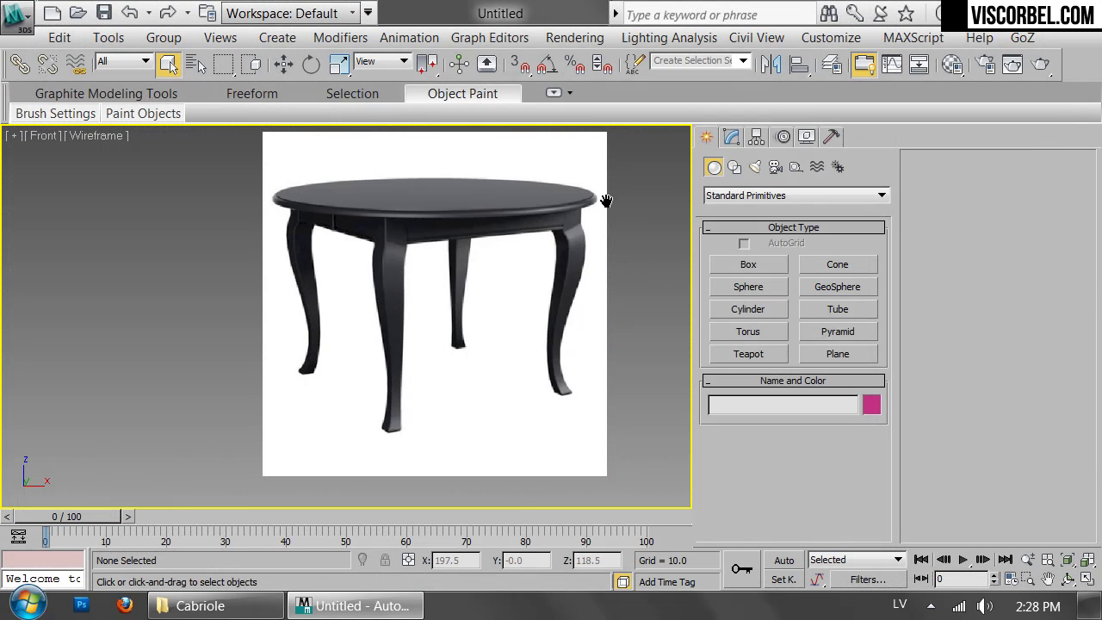
{"action": "middle_click_drag", "start_coordinate": [558, 207], "coordinate": [492, 213]}
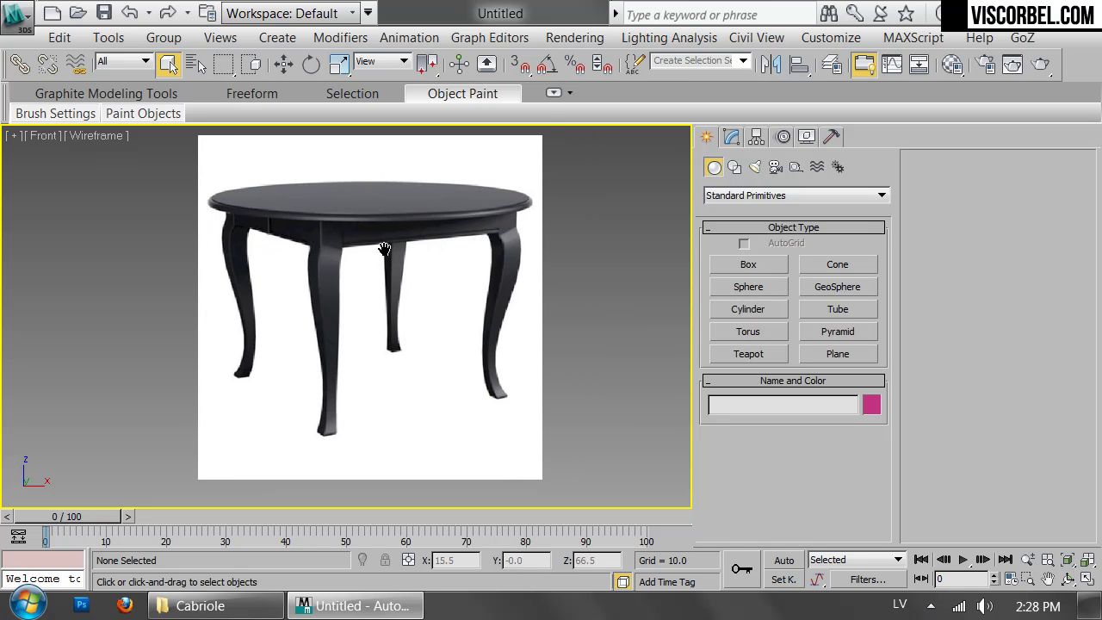
{"action": "scroll", "coordinate": [467, 203], "scroll_direction": "down", "scroll_amount": 3}
{"action": "scroll", "coordinate": [462, 212], "scroll_direction": "up", "scroll_amount": 5}
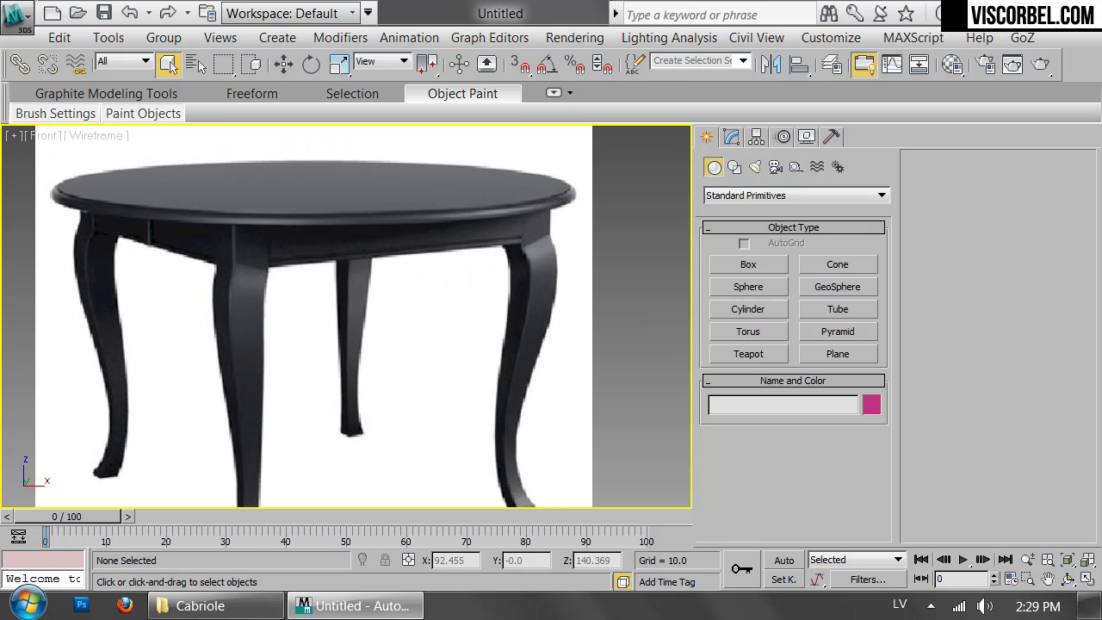
{"action": "scroll", "coordinate": [310, 317], "scroll_direction": "down", "scroll_amount": 2}
{"action": "scroll", "coordinate": [310, 317], "scroll_direction": "up", "scroll_amount": 2}
- Start a Line spline on the table's front right leg, tracing its centre from the tabletop down through the knee
{"action": "scroll", "coordinate": [506, 214], "scroll_direction": "up", "scroll_amount": 4}
{"action": "middle_click_drag", "start_coordinate": [506, 214], "coordinate": [442, 255]}
{"action": "scroll", "coordinate": [448, 255], "scroll_direction": "up", "scroll_amount": 2}
{"action": "right_click", "coordinate": [524, 222]}
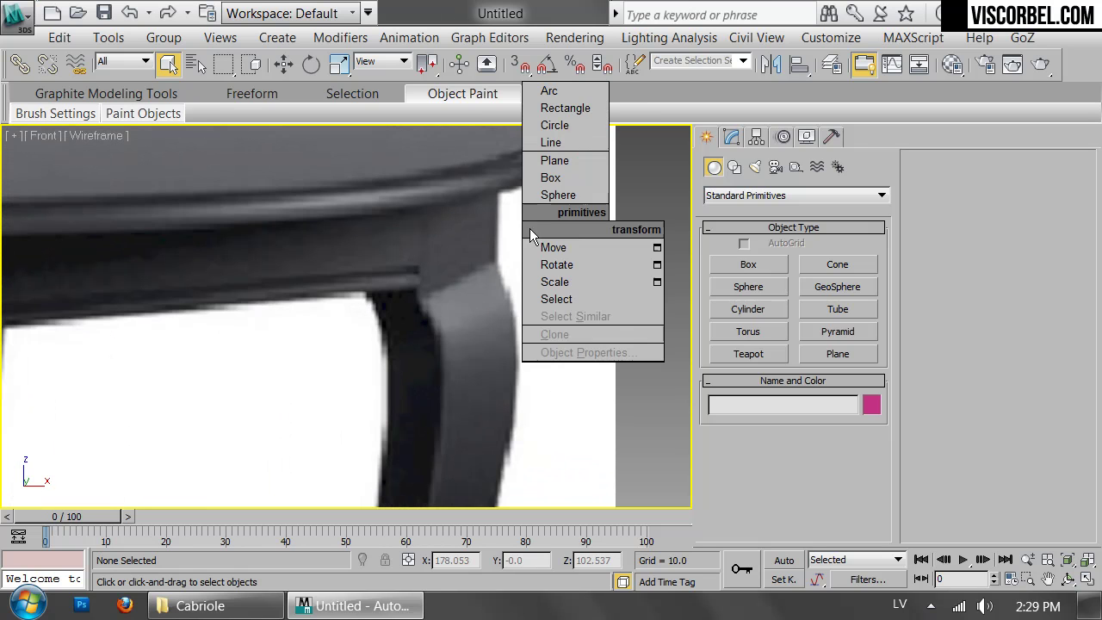
{"action": "left_click", "coordinate": [543, 141]}
{"action": "left_click", "coordinate": [441, 155]}
{"action": "left_click", "coordinate": [441, 282]}
{"action": "left_click", "coordinate": [473, 380]}
{"action": "scroll", "coordinate": [474, 428], "scroll_direction": "up", "scroll_amount": 3}
{"action": "scroll", "coordinate": [464, 339], "scroll_direction": "up", "scroll_amount": 1}
{"action": "left_click", "coordinate": [464, 347]}
- Continue the spline down the leg's shin and ankle to the bottom of the foot and end it there
{"action": "middle_click_drag", "start_coordinate": [463, 423], "coordinate": [460, 283]}
{"action": "left_click", "coordinate": [429, 352]}
{"action": "scroll", "coordinate": [473, 454], "scroll_direction": "down", "scroll_amount": 2}
{"action": "middle_click_drag", "start_coordinate": [473, 454], "coordinate": [459, 313]}
{"action": "left_click", "coordinate": [442, 343]}
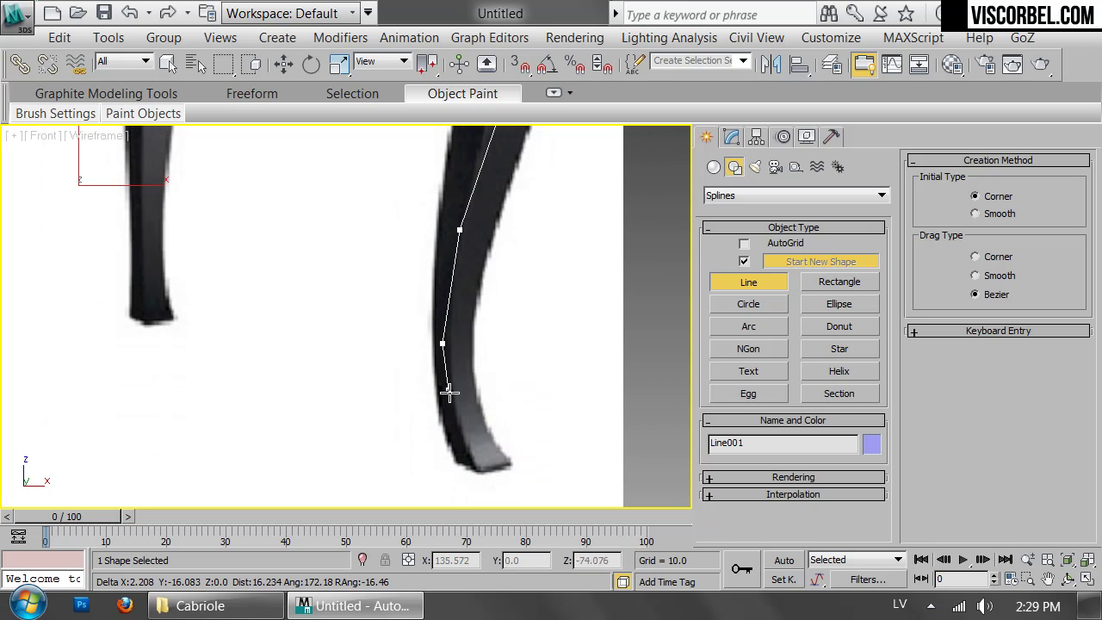
{"action": "left_click", "coordinate": [454, 424]}
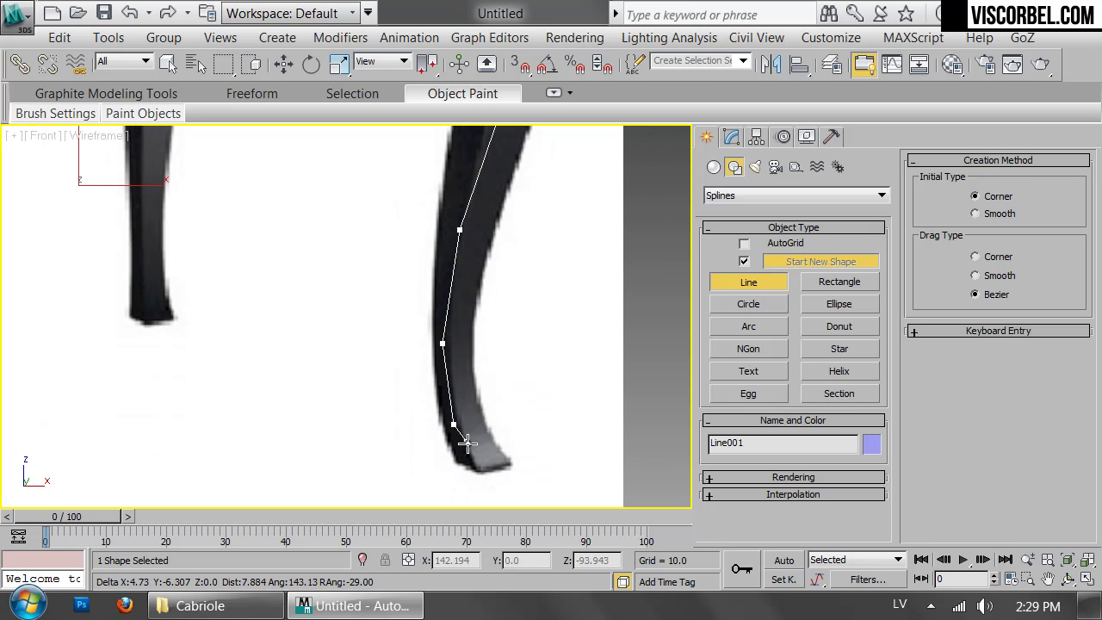
{"action": "left_click", "coordinate": [483, 469]}
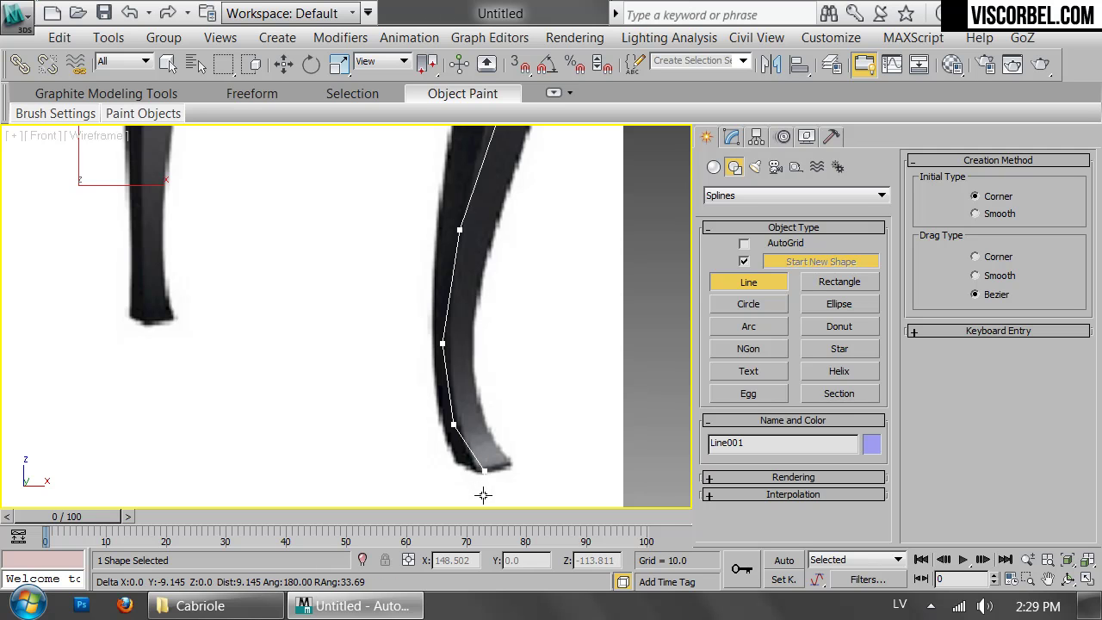
{"action": "right_click", "coordinate": [485, 495]}
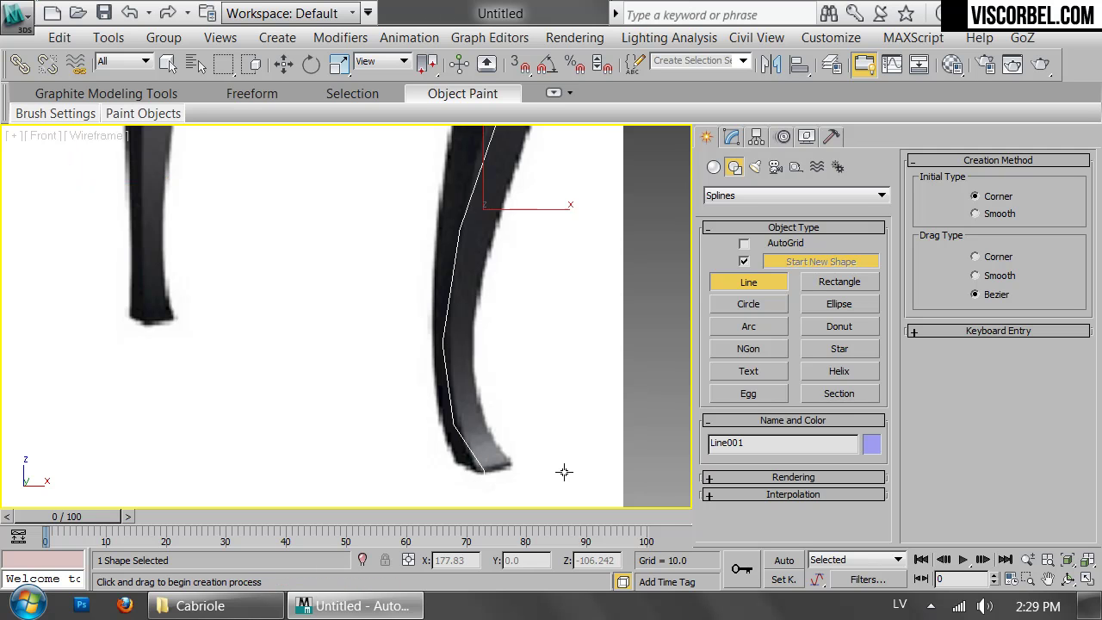
- Check the traced line's vertices and reposition the one below the knee to follow the leg's centre
{"action": "scroll", "coordinate": [563, 473], "scroll_direction": "up", "scroll_amount": 3}
{"action": "middle_click_drag", "start_coordinate": [563, 472], "coordinate": [529, 276]}
{"action": "right_click", "coordinate": [453, 376]}
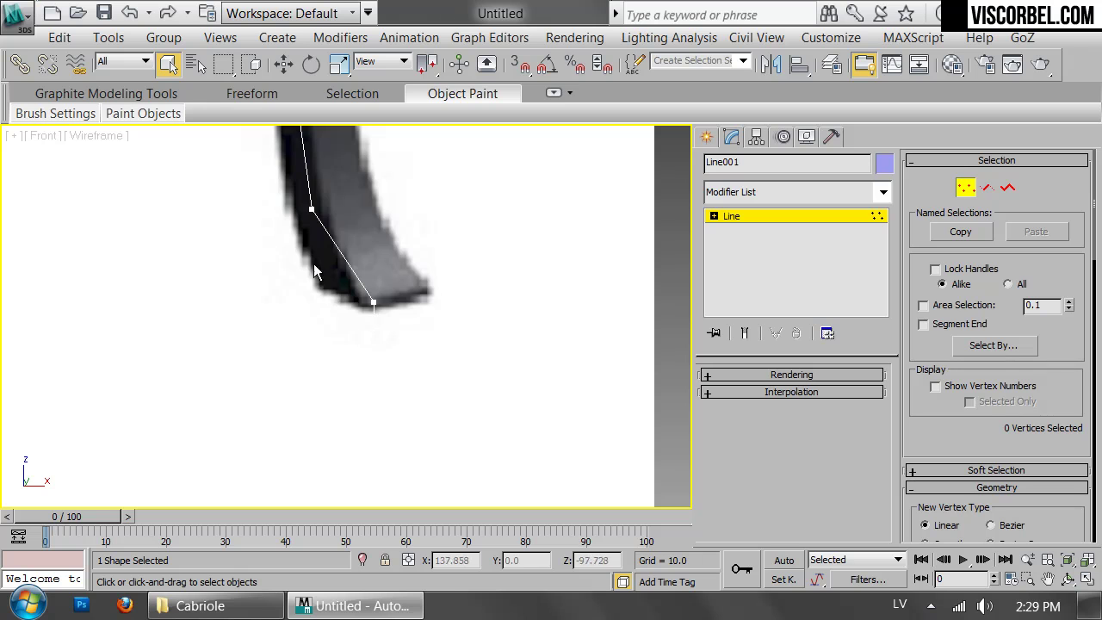
{"action": "scroll", "coordinate": [423, 264], "scroll_direction": "down", "scroll_amount": 2}
{"action": "middle_click_drag", "start_coordinate": [423, 264], "coordinate": [453, 466]}
{"action": "middle_click_drag", "start_coordinate": [463, 242], "coordinate": [472, 362]}
{"action": "scroll", "coordinate": [484, 290], "scroll_direction": "up", "scroll_amount": 2}
{"action": "middle_click_drag", "start_coordinate": [475, 300], "coordinate": [468, 335]}
{"action": "key", "text": "1"}
{"action": "key", "text": "1"}
{"action": "key", "text": "1"}
{"action": "left_click", "coordinate": [437, 423]}
{"action": "key", "text": "w"}
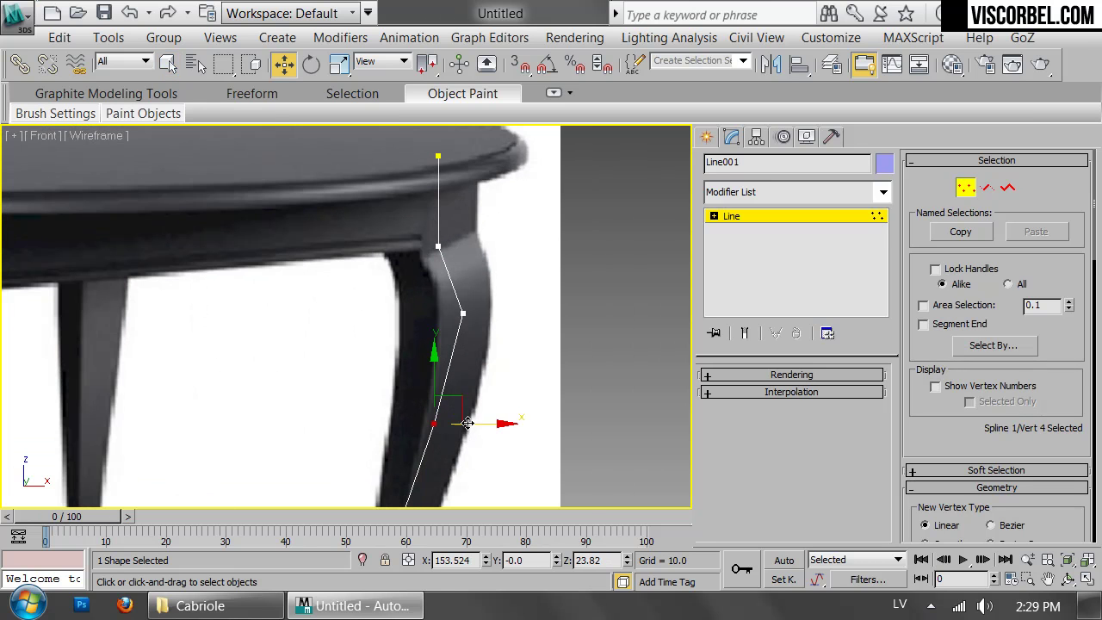
{"action": "key", "text": "1"}
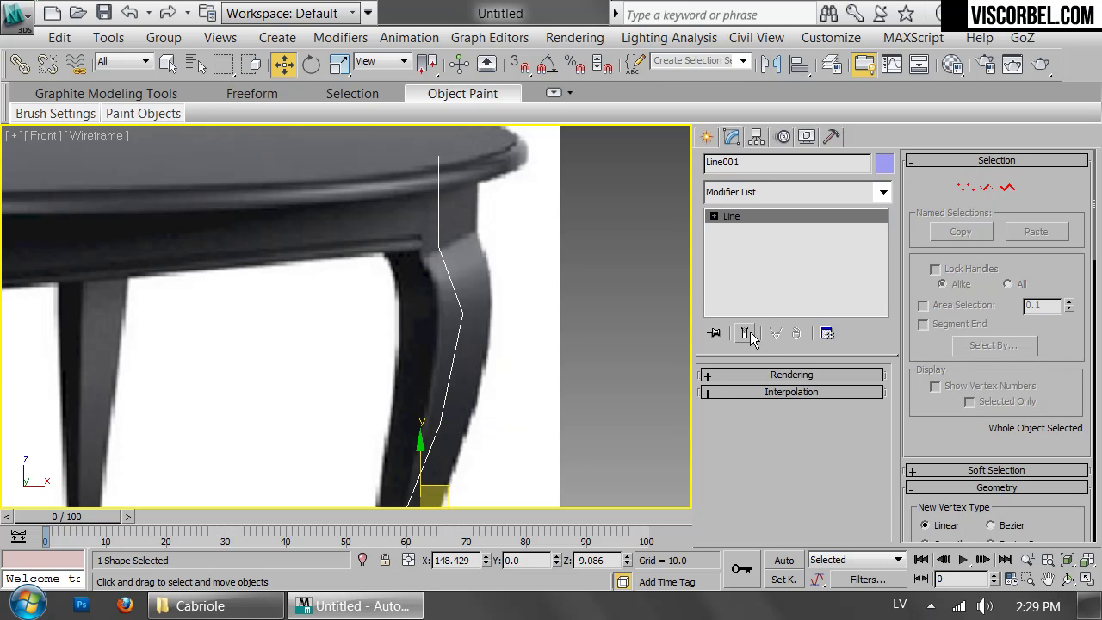
- Enable the line in the renderer and viewport with a rectangular cross-section 12 long and 12 wide
{"action": "left_click", "coordinate": [786, 376]}
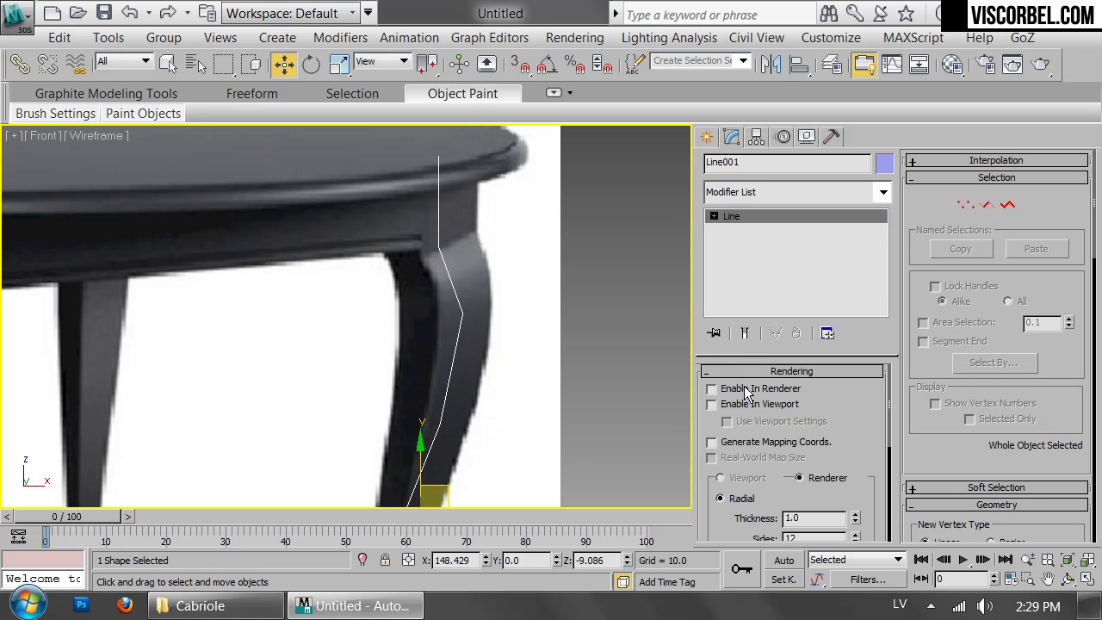
{"action": "left_click", "coordinate": [754, 389]}
{"action": "left_click", "coordinate": [754, 404]}
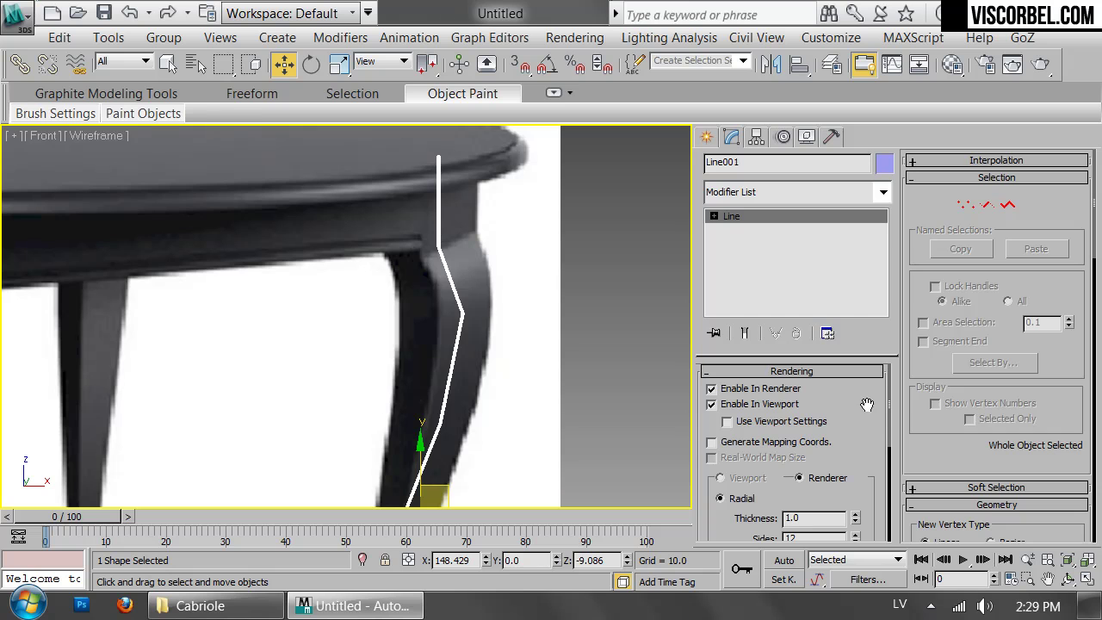
{"action": "scroll", "coordinate": [879, 419], "scroll_direction": "down", "scroll_amount": 3}
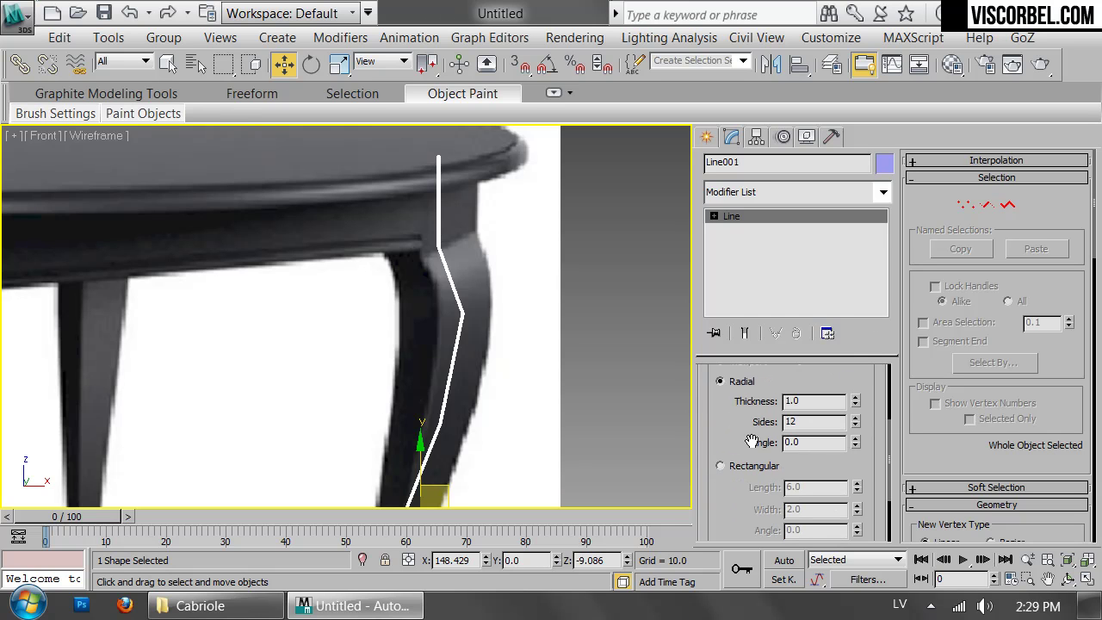
{"action": "left_click", "coordinate": [763, 467]}
{"action": "type", "text": "12"}
{"action": "key", "text": "Return"}
{"action": "double_click", "coordinate": [812, 506]}
{"action": "type", "text": "12"}
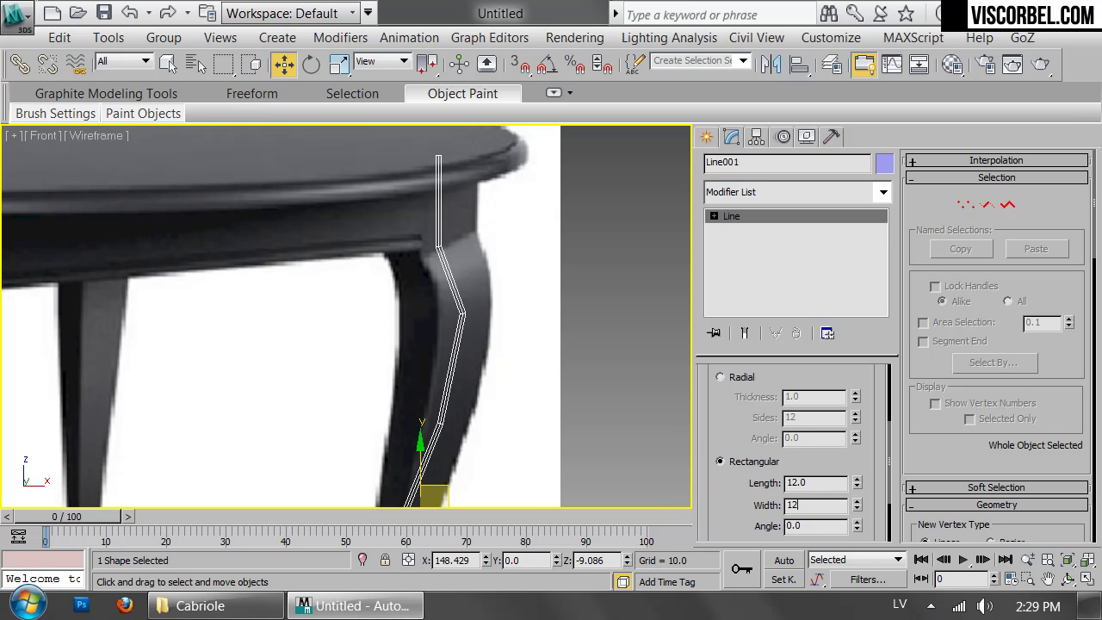
{"action": "key", "text": "Return"}
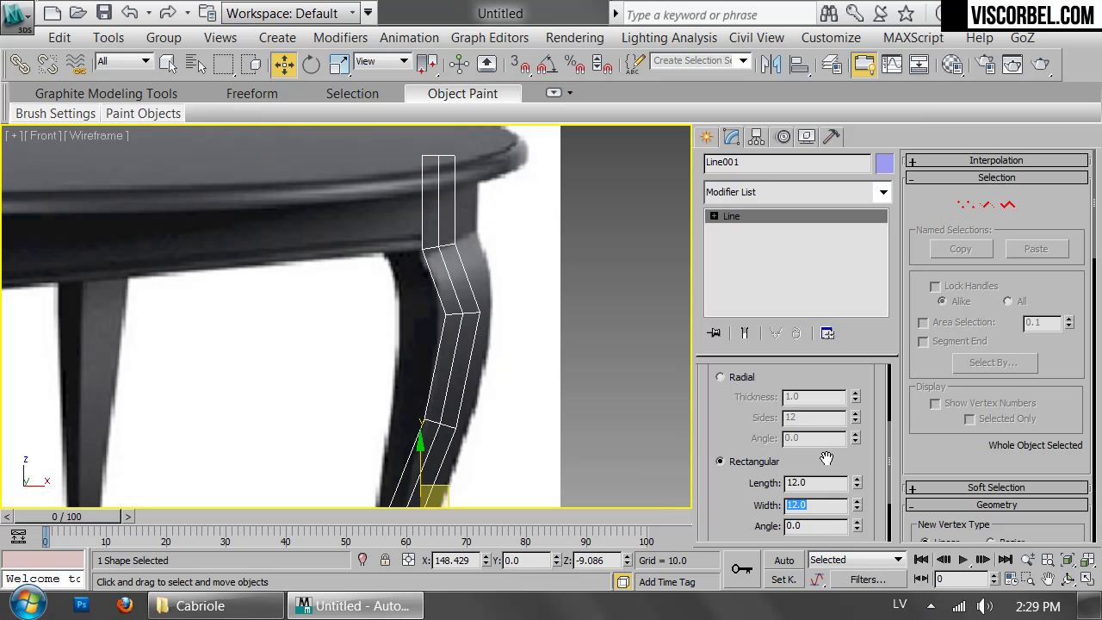
- Set the rectangular section's length and width to 20 and move the leg beside the background image
{"action": "key", "text": "shift+Tab"}
{"action": "type", "text": "20"}
{"action": "key", "text": "Return"}
{"action": "middle_click_drag", "start_coordinate": [469, 503], "coordinate": [473, 270]}
{"action": "scroll", "coordinate": [510, 311], "scroll_direction": "down", "scroll_amount": 3}
{"action": "middle_click_drag", "start_coordinate": [510, 310], "coordinate": [486, 398]}
{"action": "left_click_drag", "start_coordinate": [468, 349], "coordinate": [623, 329]}
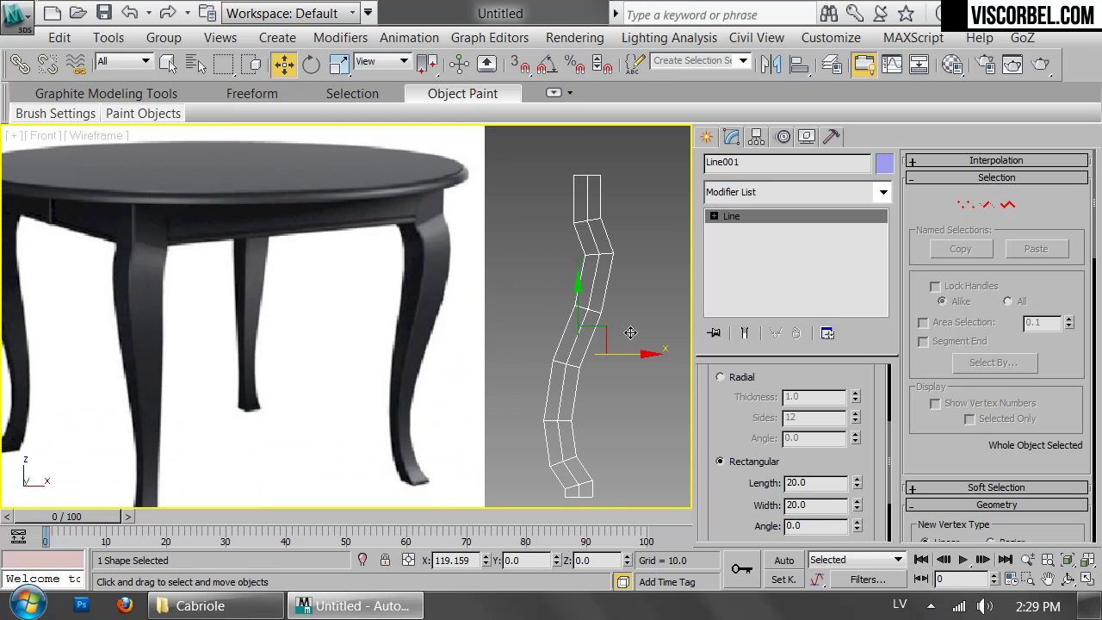
- Display the leg shaded in Perspective and set the rectangular section's angle to 45
{"action": "middle_click_drag", "start_coordinate": [624, 329], "coordinate": [542, 308]}
{"action": "key", "text": "p"}
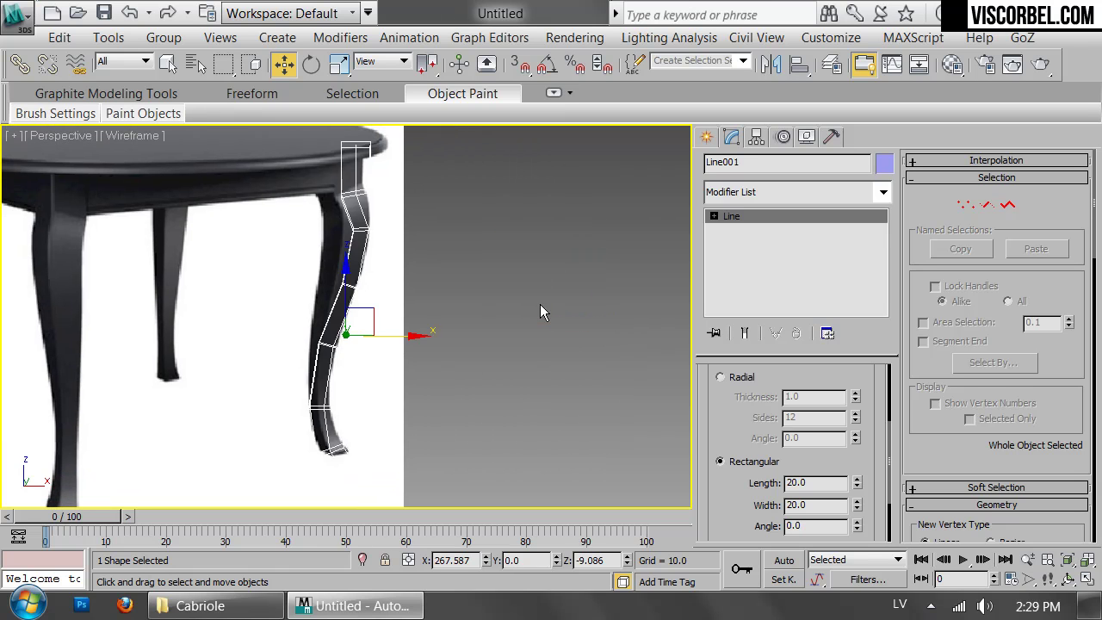
{"action": "mouse_move", "coordinate": [438, 312]}
{"action": "middle_mouse_down", "text": "alt"}
{"action": "mouse_move", "coordinate": [233, 271]}
{"action": "mouse_move", "coordinate": [221, 253]}
{"action": "mouse_move", "coordinate": [401, 271]}
{"action": "mouse_move", "coordinate": [362, 284]}
{"action": "mouse_move", "coordinate": [431, 241]}
{"action": "mouse_move", "coordinate": [522, 226]}
{"action": "mouse_move", "coordinate": [586, 258]}
{"action": "middle_mouse_up", "text": "alt"}
{"action": "left_click_drag", "start_coordinate": [734, 437], "coordinate": [728, 362]}
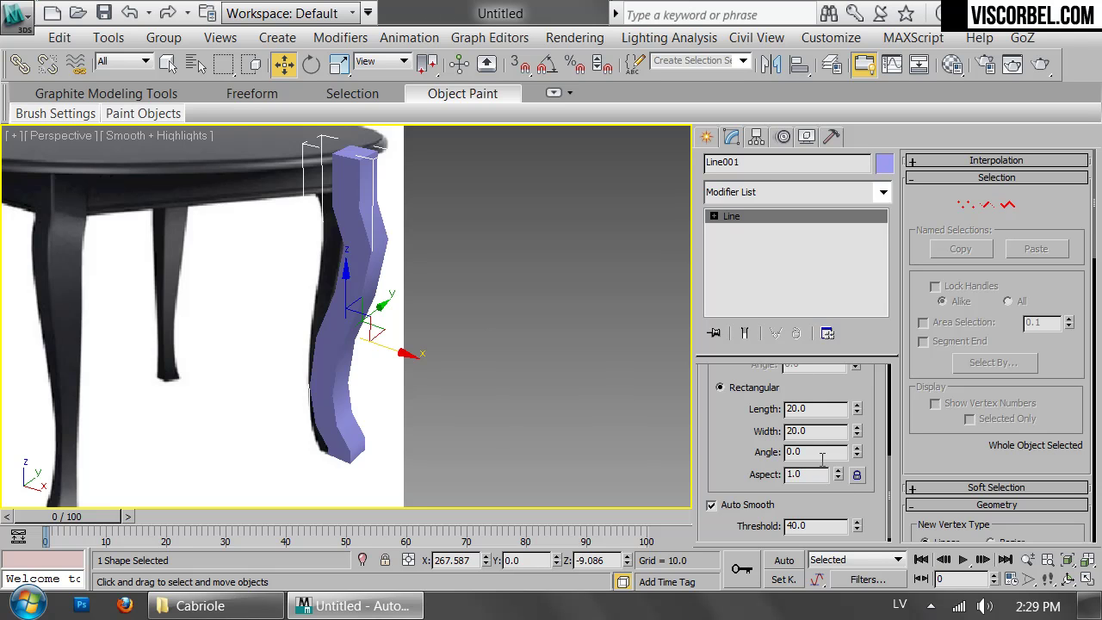
{"action": "type", "text": "45"}
{"action": "key", "text": "Return"}
- Inspect the rotated section, return to the Front view and move the leg back over the traced table leg
{"action": "middle_click_drag", "start_coordinate": [431, 302], "coordinate": [418, 248], "text": "alt"}
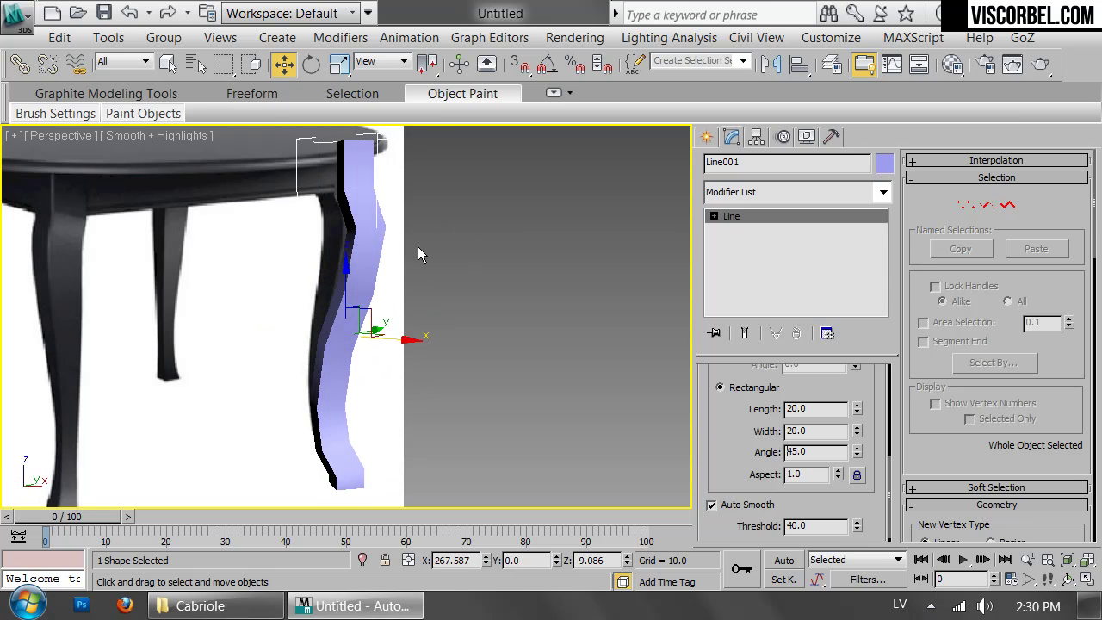
{"action": "middle_click_drag", "start_coordinate": [422, 291], "coordinate": [447, 296], "text": "alt"}
{"action": "key", "text": "f"}
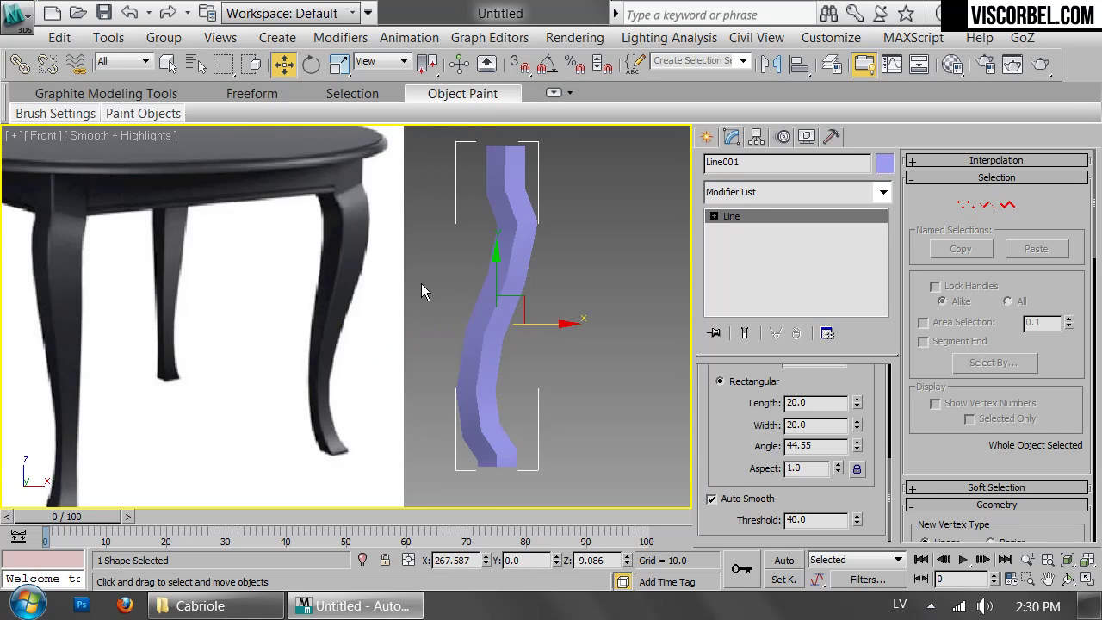
{"action": "left_click_drag", "start_coordinate": [546, 326], "coordinate": [389, 329]}
{"action": "middle_click_drag", "start_coordinate": [341, 353], "coordinate": [409, 345]}
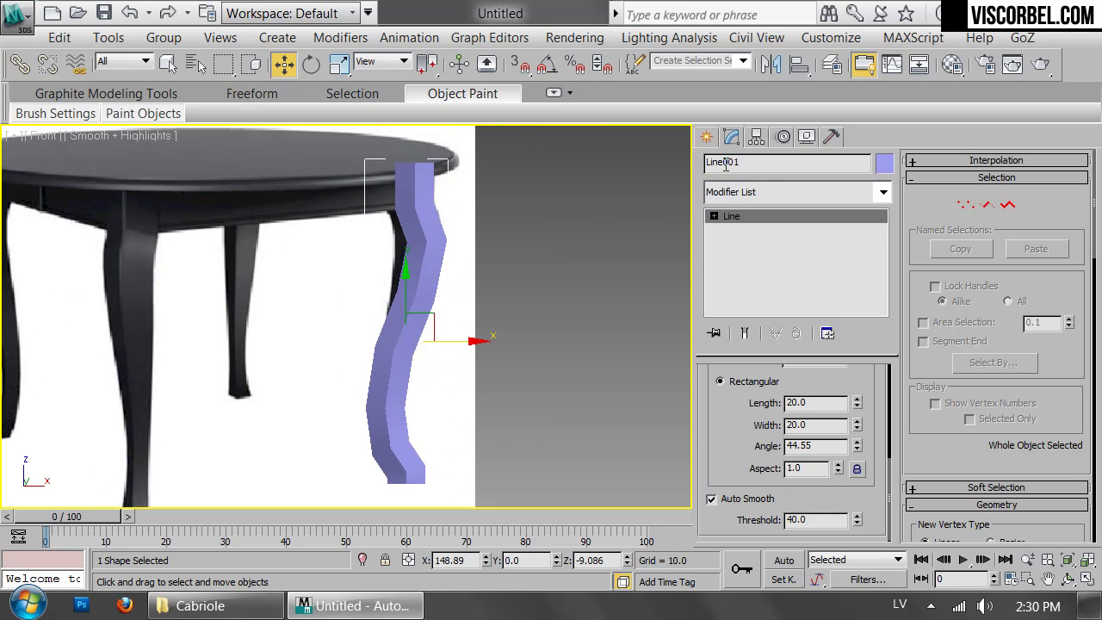
- Reset the section angle to 45 and convert the line to an Editable Poly
{"action": "right_click", "coordinate": [415, 239]}
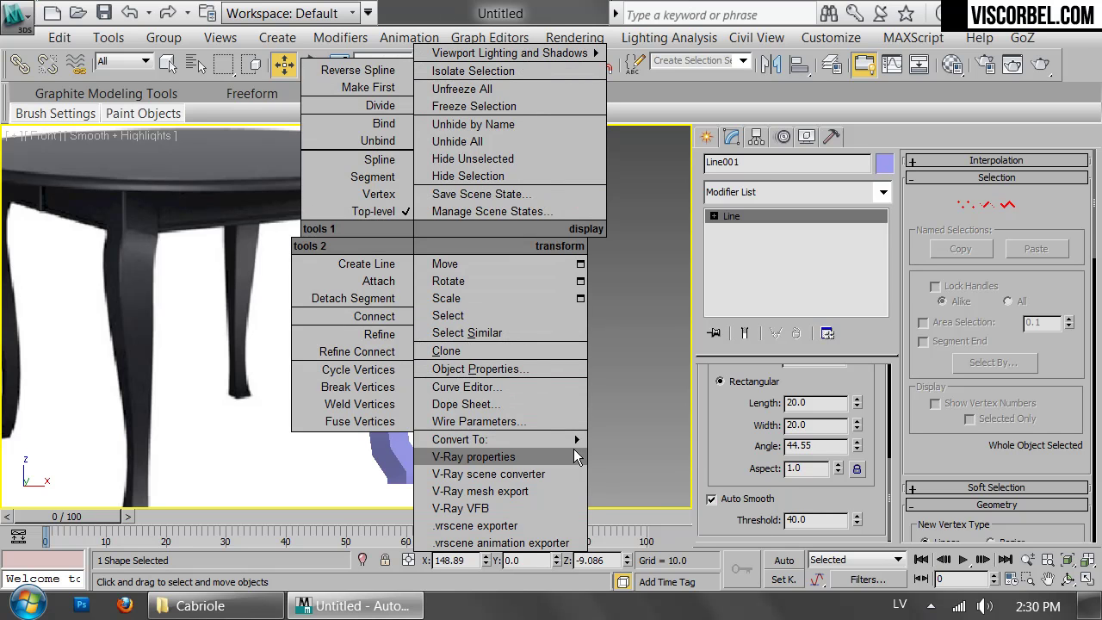
{"action": "mouse_move", "coordinate": [482, 439]}
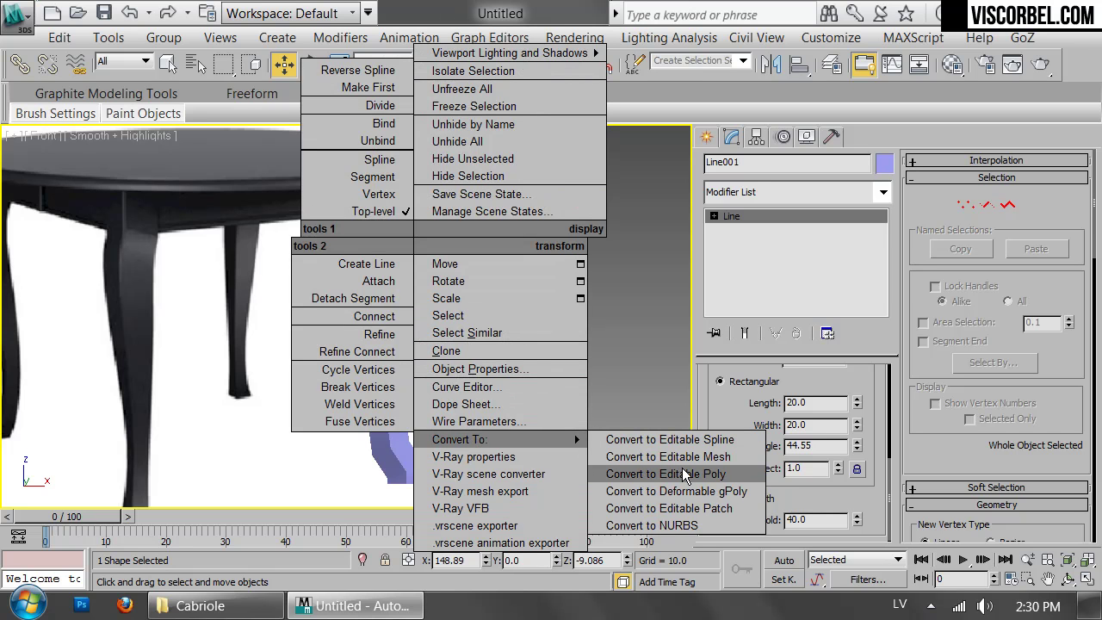
{"action": "left_click", "coordinate": [830, 459]}
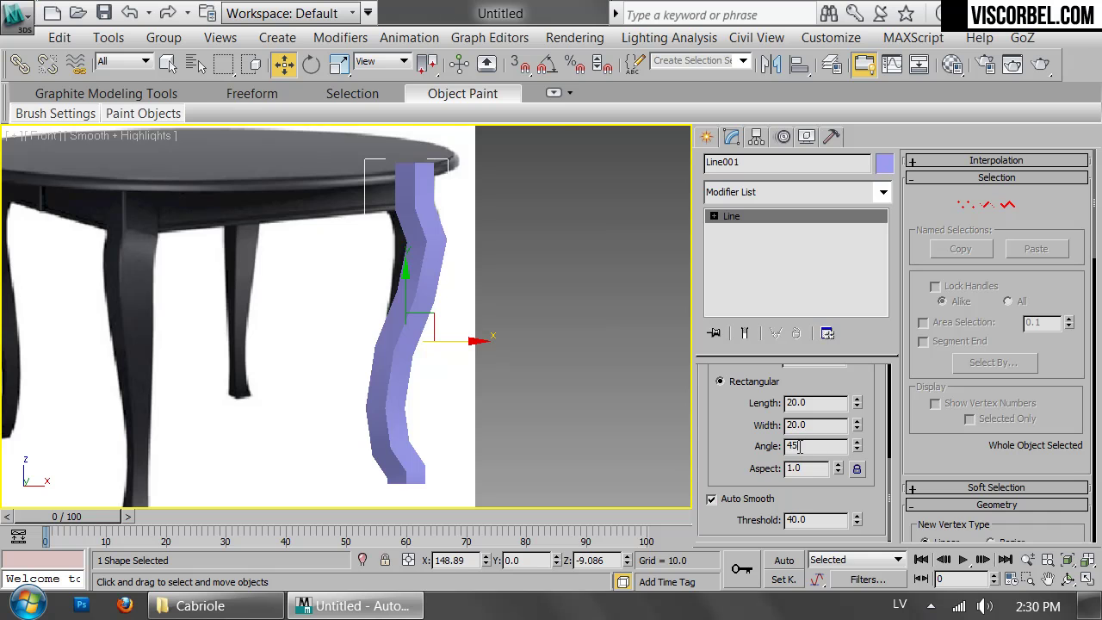
{"action": "right_click", "coordinate": [385, 353]}
{"action": "mouse_move", "coordinate": [447, 545]}
{"action": "left_click", "coordinate": [638, 511]}
- Scale down the vertex row at the very bottom of the foot and move it lower and inward
{"action": "middle_click_drag", "start_coordinate": [488, 469], "coordinate": [506, 327]}
{"action": "scroll", "coordinate": [506, 327], "scroll_direction": "up", "scroll_amount": 3}
{"action": "scroll", "coordinate": [291, 392], "scroll_direction": "up", "scroll_amount": 3}
{"action": "middle_click_drag", "start_coordinate": [291, 392], "coordinate": [440, 405]}
{"action": "key", "text": "1"}
{"action": "left_click_drag", "start_coordinate": [421, 329], "coordinate": [462, 341]}
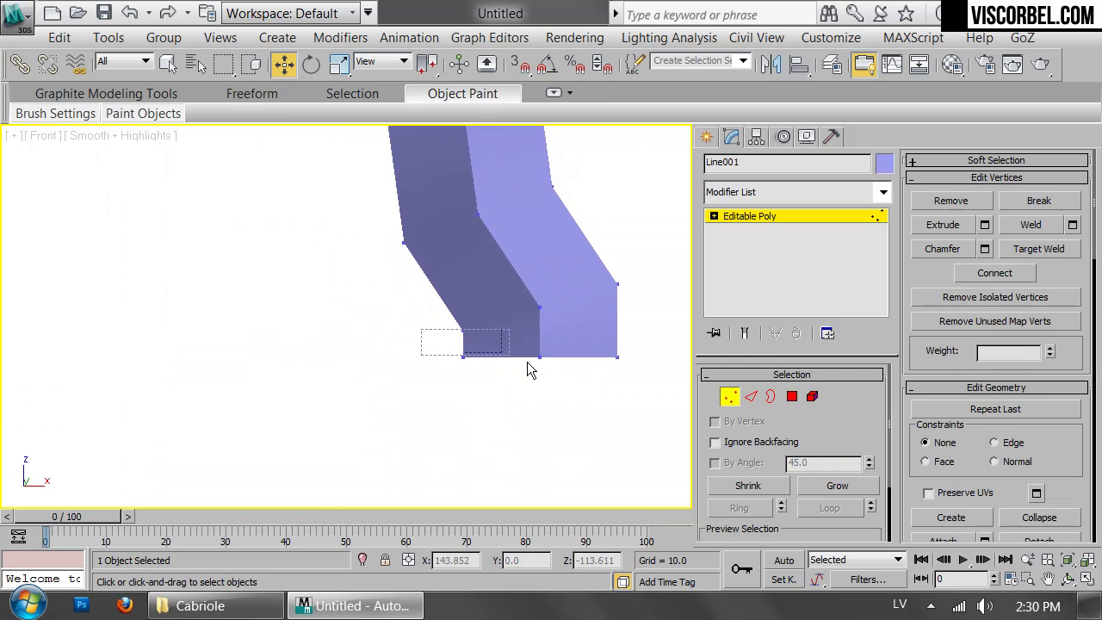
{"action": "left_click_drag", "start_coordinate": [674, 399], "coordinate": [611, 369]}
{"action": "key", "text": "r"}
{"action": "left_click_drag", "start_coordinate": [540, 364], "coordinate": [553, 435]}
{"action": "key", "text": "w"}
{"action": "left_click_drag", "start_coordinate": [560, 326], "coordinate": [527, 363]}
- Switch to wireframe display, scale down the ankle's vertex row and shift it to match the leg in the image
{"action": "middle_click_drag", "start_coordinate": [462, 242], "coordinate": [503, 388]}
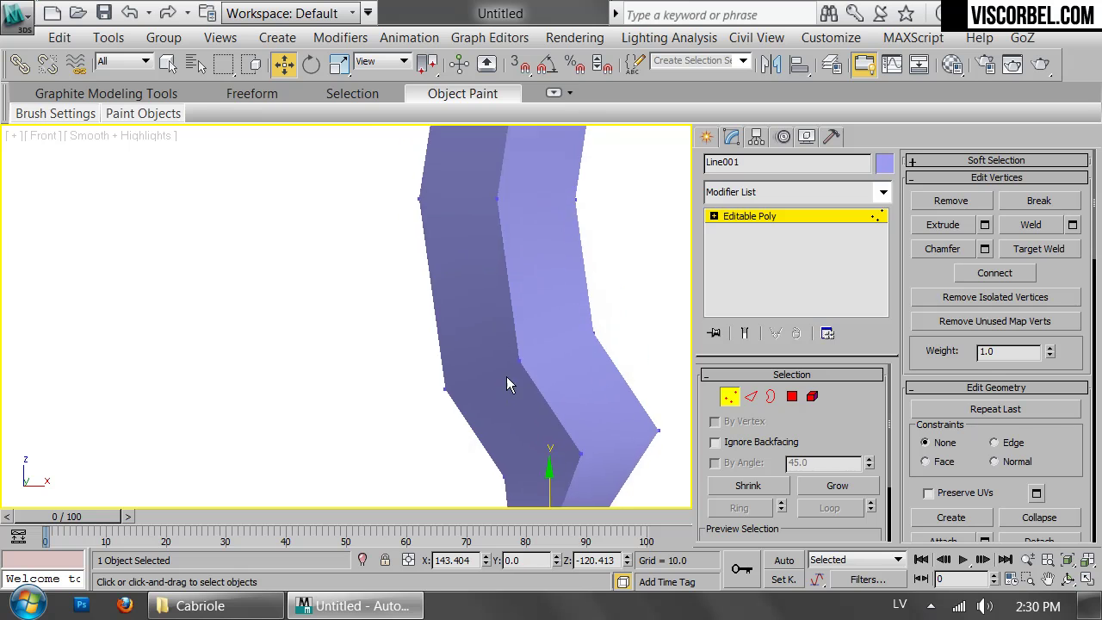
{"action": "key", "text": "F3"}
{"action": "left_click_drag", "start_coordinate": [416, 288], "coordinate": [499, 304]}
{"action": "left_click_drag", "start_coordinate": [650, 390], "coordinate": [606, 377]}
{"action": "key", "text": "r"}
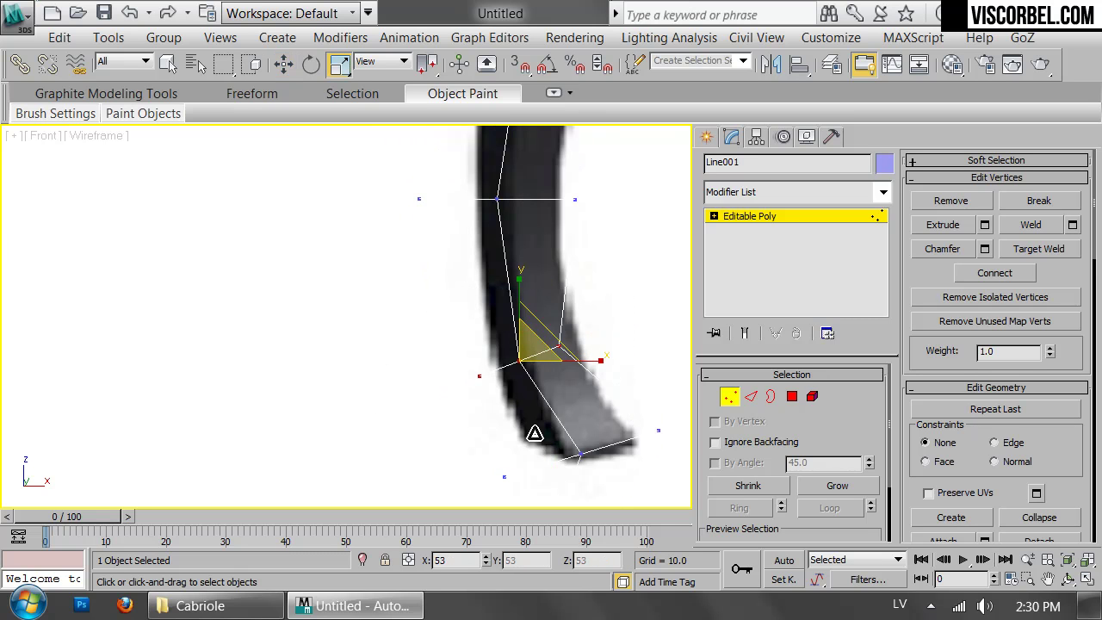
{"action": "key", "text": "w"}
{"action": "left_click", "coordinate": [575, 363]}
{"action": "key", "text": "ctrl+z"}
{"action": "left_click_drag", "start_coordinate": [572, 362], "coordinate": [584, 361]}
- Scale down the slanted vertex row at the foot and adjust the neighbouring vertices to fit the foot's outline
{"action": "middle_click_drag", "start_coordinate": [578, 397], "coordinate": [521, 328]}
{"action": "key", "text": "r"}
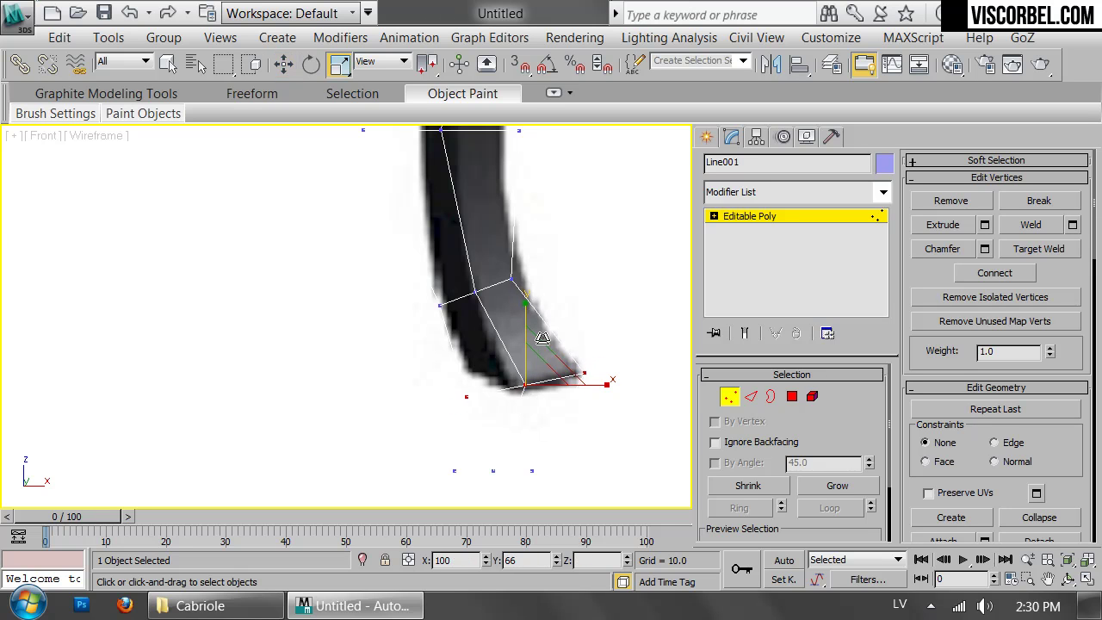
{"action": "scroll", "coordinate": [512, 210], "scroll_direction": "down", "scroll_amount": 2}
{"action": "middle_click_drag", "start_coordinate": [507, 214], "coordinate": [518, 450]}
{"action": "left_click_drag", "start_coordinate": [605, 405], "coordinate": [605, 404]}
{"action": "left_click_drag", "start_coordinate": [478, 380], "coordinate": [501, 483]}
{"action": "scroll", "coordinate": [508, 475], "scroll_direction": "up", "scroll_amount": 2}
{"action": "key", "text": "w"}
{"action": "left_click_drag", "start_coordinate": [513, 355], "coordinate": [473, 333]}
- Scale the lower shin's vertex row to the leg's width and shift it horizontally onto the image
{"action": "key", "text": "r"}
{"action": "middle_click_drag", "start_coordinate": [468, 191], "coordinate": [483, 365]}
{"action": "left_click_drag", "start_coordinate": [392, 228], "coordinate": [652, 335]}
{"action": "left_click_drag", "start_coordinate": [528, 306], "coordinate": [536, 342]}
{"action": "key", "text": "w"}
{"action": "left_click_drag", "start_coordinate": [561, 303], "coordinate": [571, 302]}
- Adjust the upper leg's vertex rows and shift the knee row horizontally to follow the curve in the image
{"action": "middle_click_drag", "start_coordinate": [565, 164], "coordinate": [550, 242]}
{"action": "scroll", "coordinate": [529, 203], "scroll_direction": "down", "scroll_amount": 2}
{"action": "middle_click_drag", "start_coordinate": [529, 202], "coordinate": [477, 332]}
{"action": "left_click_drag", "start_coordinate": [437, 272], "coordinate": [538, 307]}
{"action": "middle_click_drag", "start_coordinate": [519, 161], "coordinate": [510, 302]}
{"action": "left_click_drag", "start_coordinate": [435, 257], "coordinate": [576, 296]}
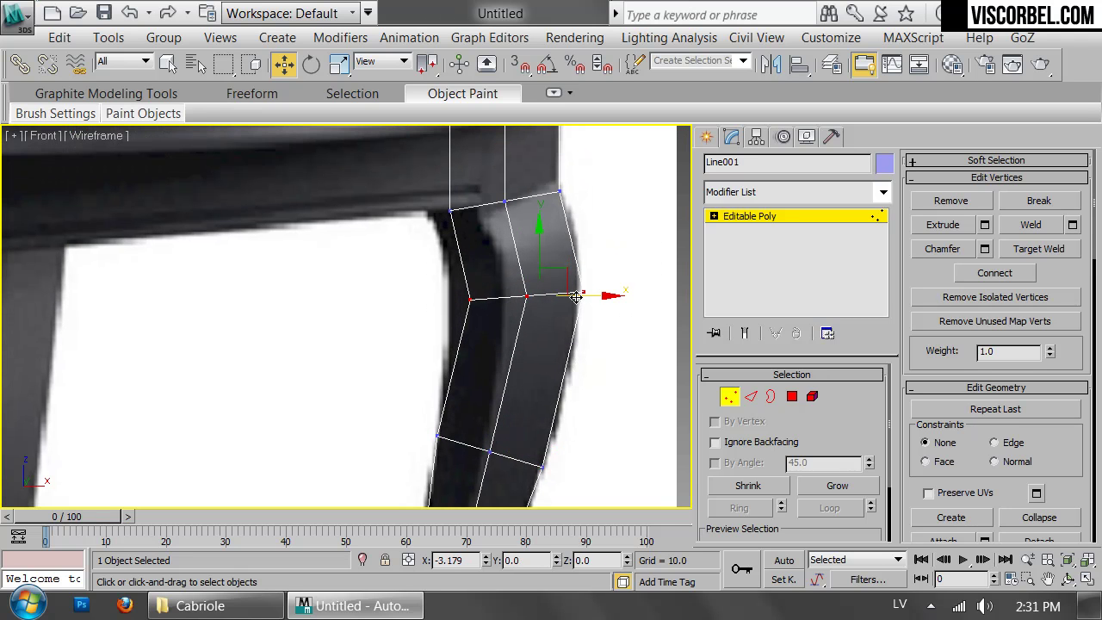
{"action": "left_click_drag", "start_coordinate": [501, 296], "coordinate": [491, 297]}
- Move the two uppermost vertex rows horizontally to line up the leg's top block with the image
{"action": "middle_click_drag", "start_coordinate": [489, 163], "coordinate": [520, 300]}
{"action": "scroll", "coordinate": [499, 212], "scroll_direction": "down", "scroll_amount": 2}
{"action": "key", "text": "1"}
{"action": "key", "text": "1"}
{"action": "left_click_drag", "start_coordinate": [423, 163], "coordinate": [619, 318]}
{"action": "left_click_drag", "start_coordinate": [591, 267], "coordinate": [576, 269]}
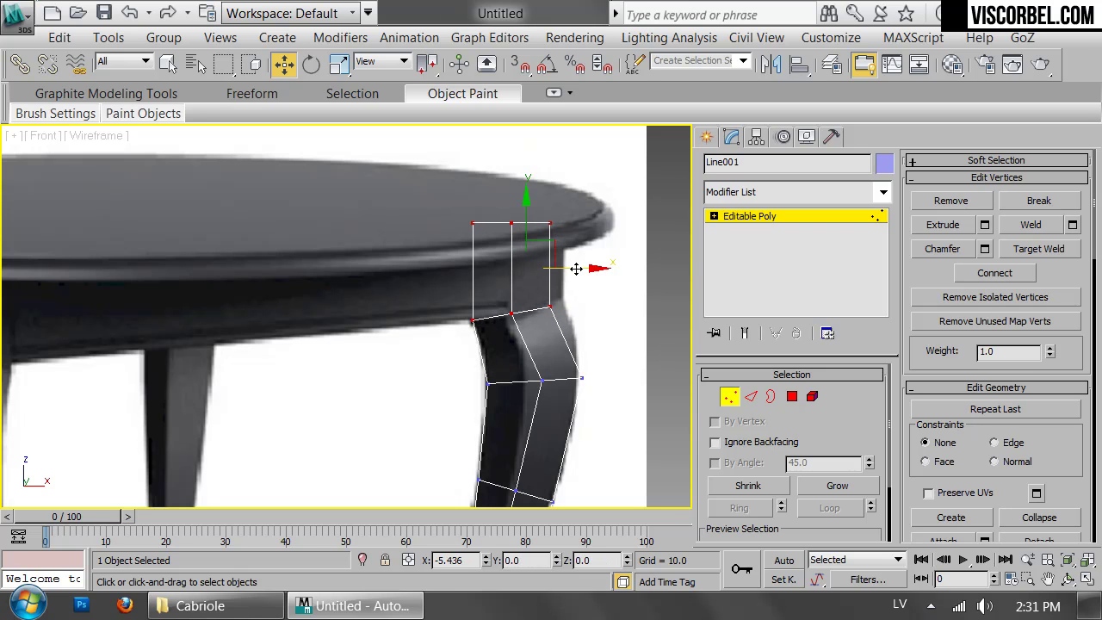
{"action": "key", "text": "1"}
- Connect the lengthwise edges just below the knee to add an edge loop across the leg
{"action": "scroll", "coordinate": [586, 279], "scroll_direction": "down", "scroll_amount": 2}
{"action": "middle_click_drag", "start_coordinate": [587, 279], "coordinate": [561, 210]}
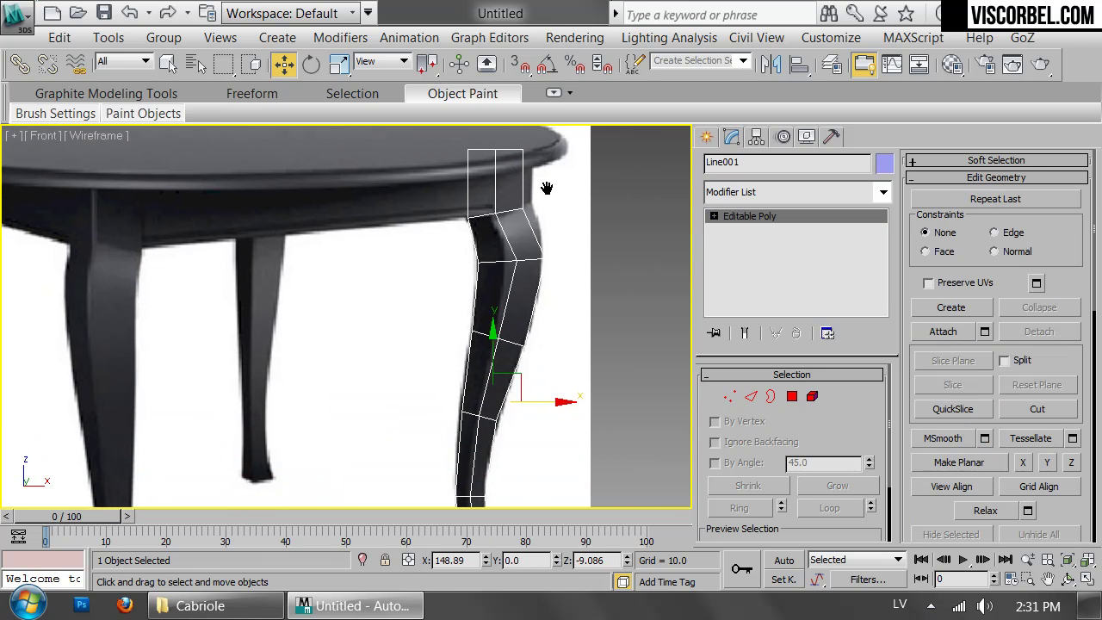
{"action": "key", "text": "1"}
{"action": "left_click_drag", "start_coordinate": [582, 269], "coordinate": [580, 263]}
{"action": "key", "text": "2"}
{"action": "left_click_drag", "start_coordinate": [420, 276], "coordinate": [548, 278]}
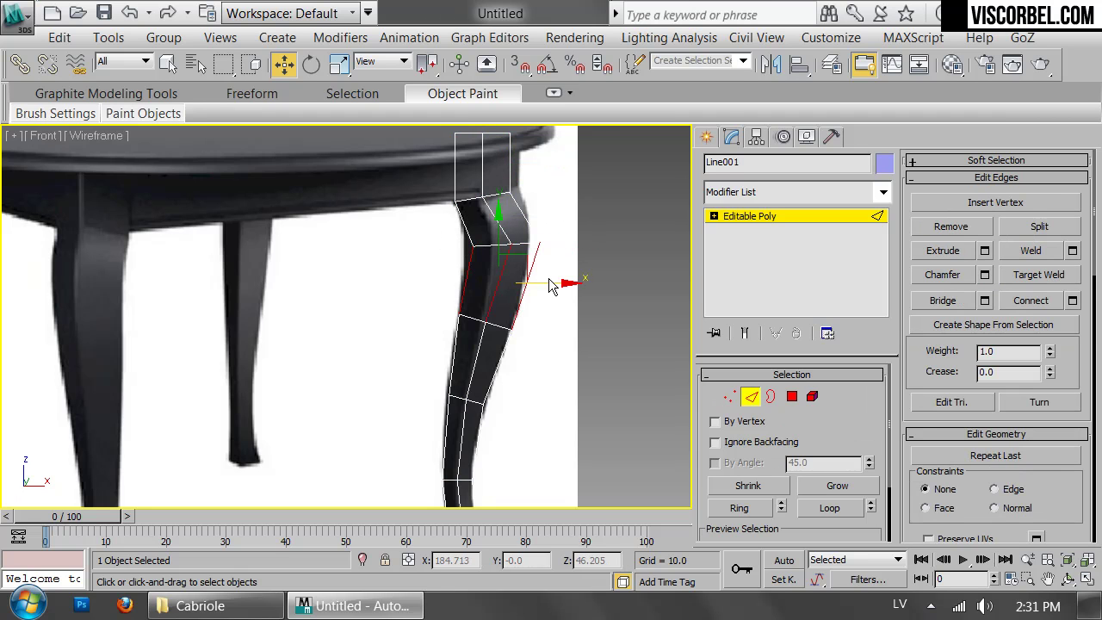
{"action": "right_click", "coordinate": [560, 279]}
{"action": "left_click", "coordinate": [513, 366]}
- Reposition the vertex row below the new edge loop and scale it down to fit the leg's outline
{"action": "scroll", "coordinate": [562, 255], "scroll_direction": "up", "scroll_amount": 3}
{"action": "key", "text": "1"}
{"action": "left_click_drag", "start_coordinate": [413, 293], "coordinate": [602, 381]}
{"action": "left_click_drag", "start_coordinate": [493, 295], "coordinate": [487, 345]}
{"action": "key", "text": "r"}
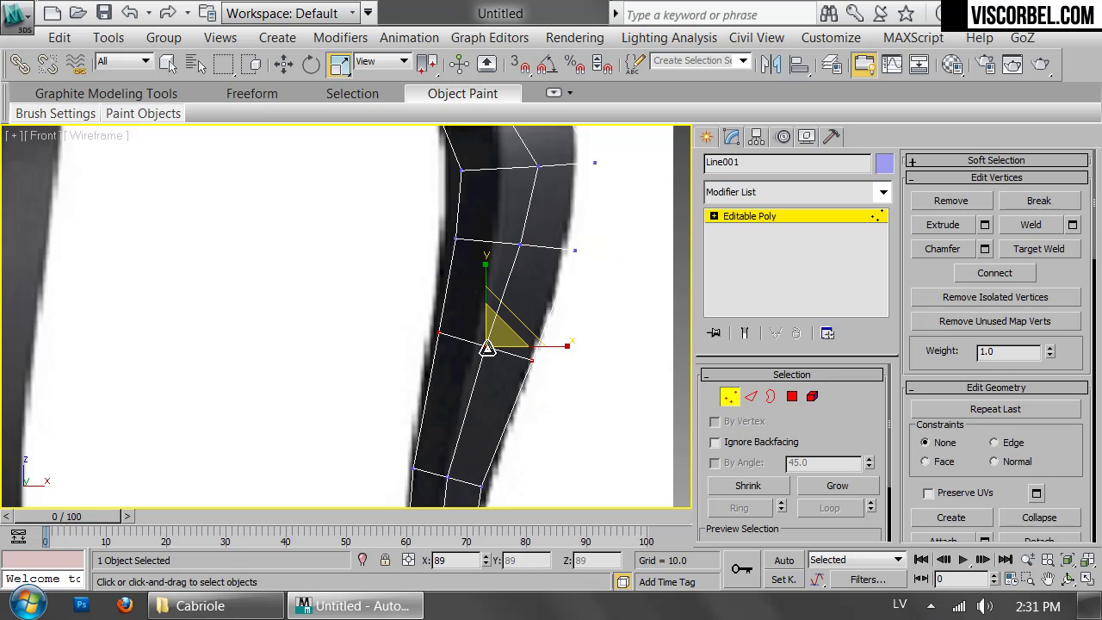
{"action": "key", "text": "1"}
- Clone the leg as an instance rotated 90 degrees with angle snap and place it beside the background image
{"action": "scroll", "coordinate": [491, 336], "scroll_direction": "down", "scroll_amount": 10}
{"action": "key", "text": "e"}
{"action": "mouse_move", "coordinate": [502, 322]}
{"action": "left_mouse_down", "text": "shift"}
{"action": "mouse_move", "coordinate": [488, 336]}
{"action": "mouse_move", "coordinate": [495, 316]}
{"action": "mouse_move", "coordinate": [488, 329]}
{"action": "mouse_move", "coordinate": [444, 332]}
{"action": "mouse_move", "coordinate": [461, 335]}
{"action": "mouse_move", "coordinate": [431, 355]}
{"action": "left_mouse_up", "text": "shift"}
{"action": "left_click", "coordinate": [647, 394]}
{"action": "key", "text": "a"}
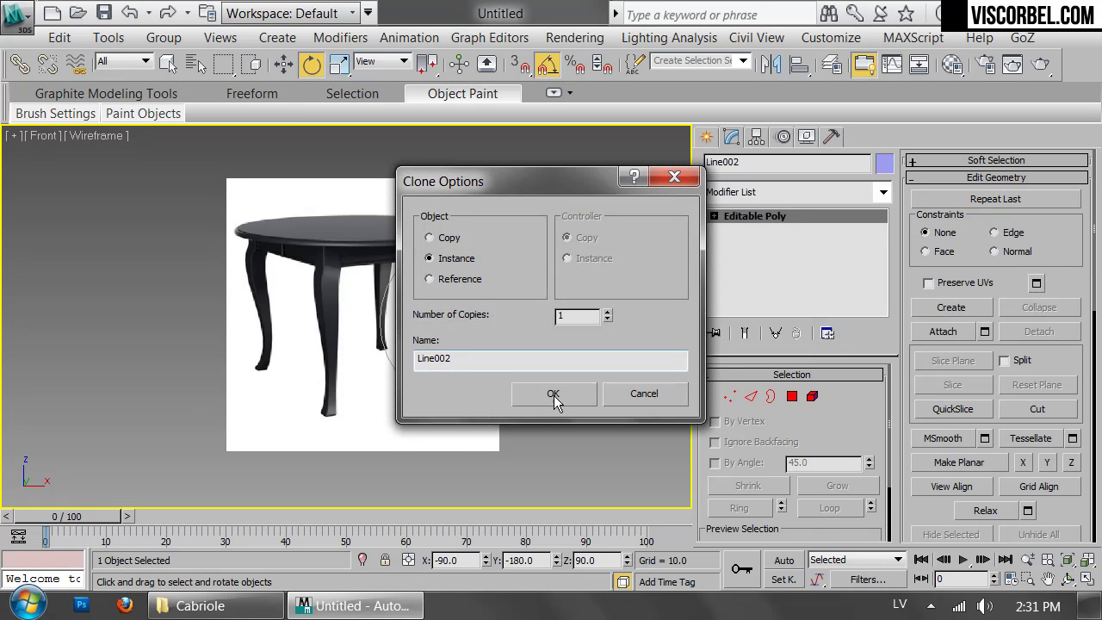
{"action": "left_click", "coordinate": [552, 393]}
{"action": "key", "text": "w"}
{"action": "left_click_drag", "start_coordinate": [495, 317], "coordinate": [620, 322]}
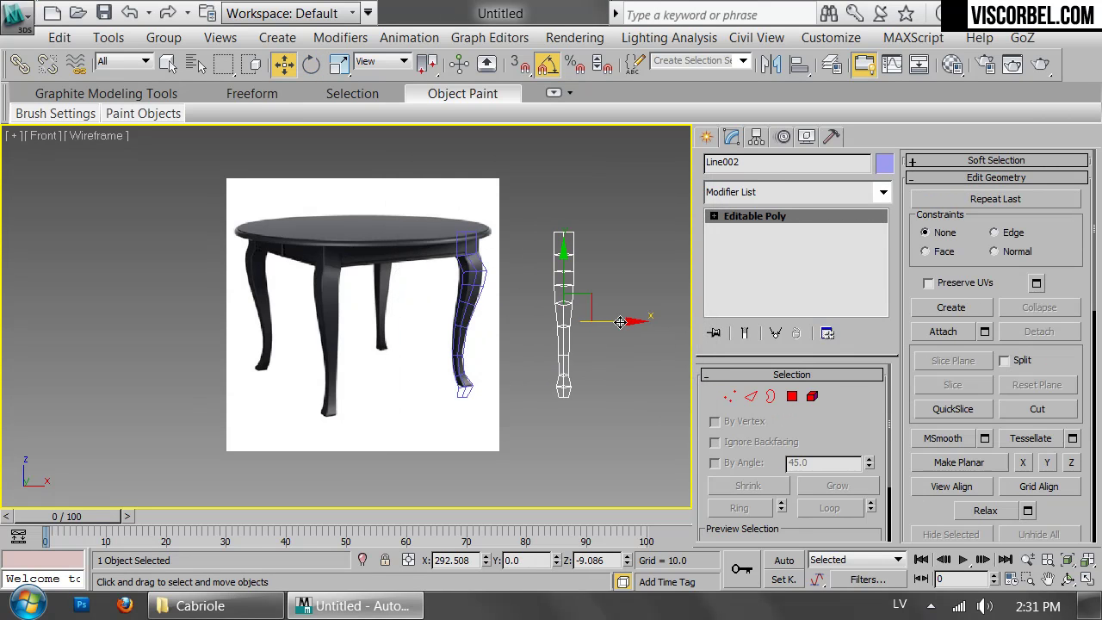
- Scale the vertex rows along the cloned leg's upper shaft horizontally to give it a smoother taper
{"action": "middle_click_drag", "start_coordinate": [620, 323], "coordinate": [523, 315]}
{"action": "scroll", "coordinate": [523, 315], "scroll_direction": "up", "scroll_amount": 3}
{"action": "middle_click_drag", "start_coordinate": [472, 361], "coordinate": [513, 183]}
{"action": "key", "text": "1"}
{"action": "scroll", "coordinate": [411, 368], "scroll_direction": "up", "scroll_amount": 2}
{"action": "middle_click_drag", "start_coordinate": [411, 368], "coordinate": [507, 456]}
{"action": "middle_click_drag", "start_coordinate": [491, 244], "coordinate": [501, 355]}
{"action": "left_click_drag", "start_coordinate": [410, 340], "coordinate": [561, 397]}
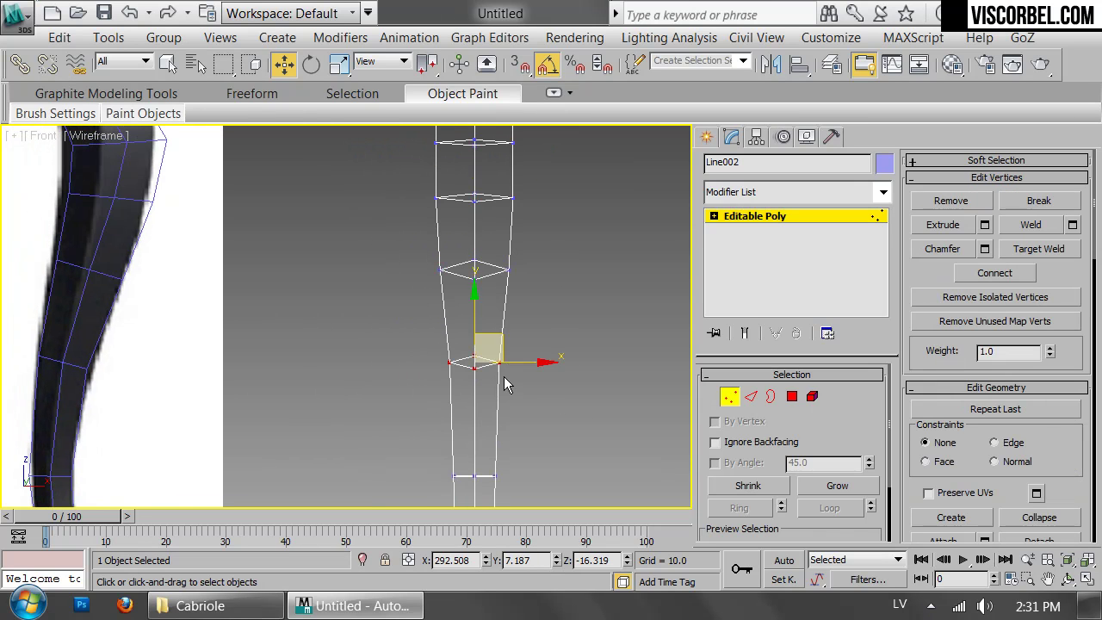
{"action": "scroll", "coordinate": [506, 387], "scroll_direction": "up", "scroll_amount": 1}
{"action": "key", "text": "r"}
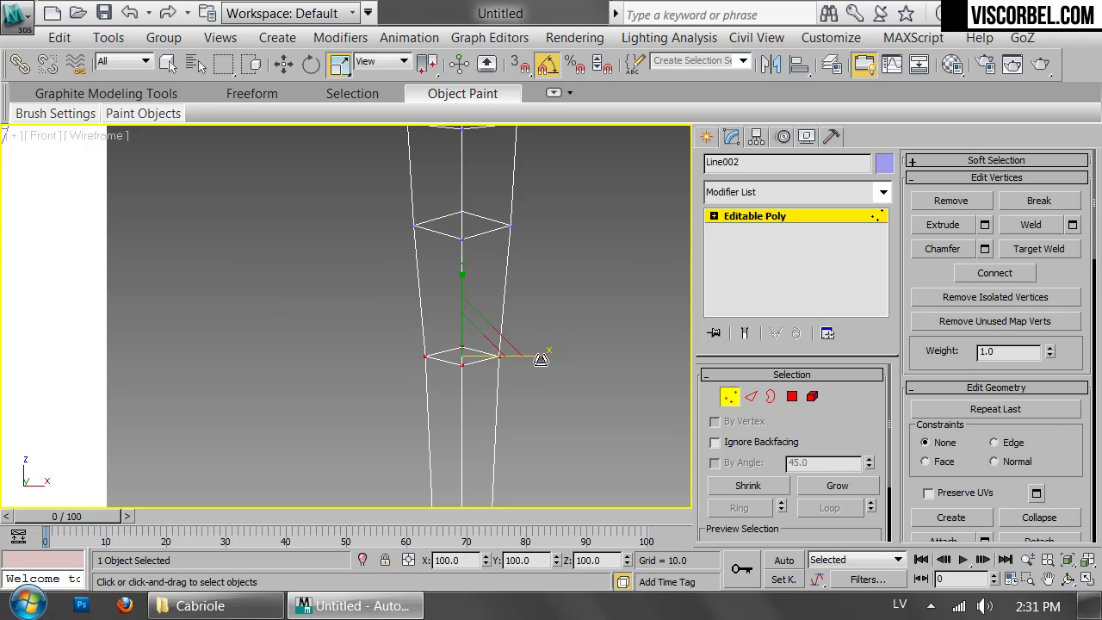
{"action": "scroll", "coordinate": [487, 225], "scroll_direction": "down", "scroll_amount": 1}
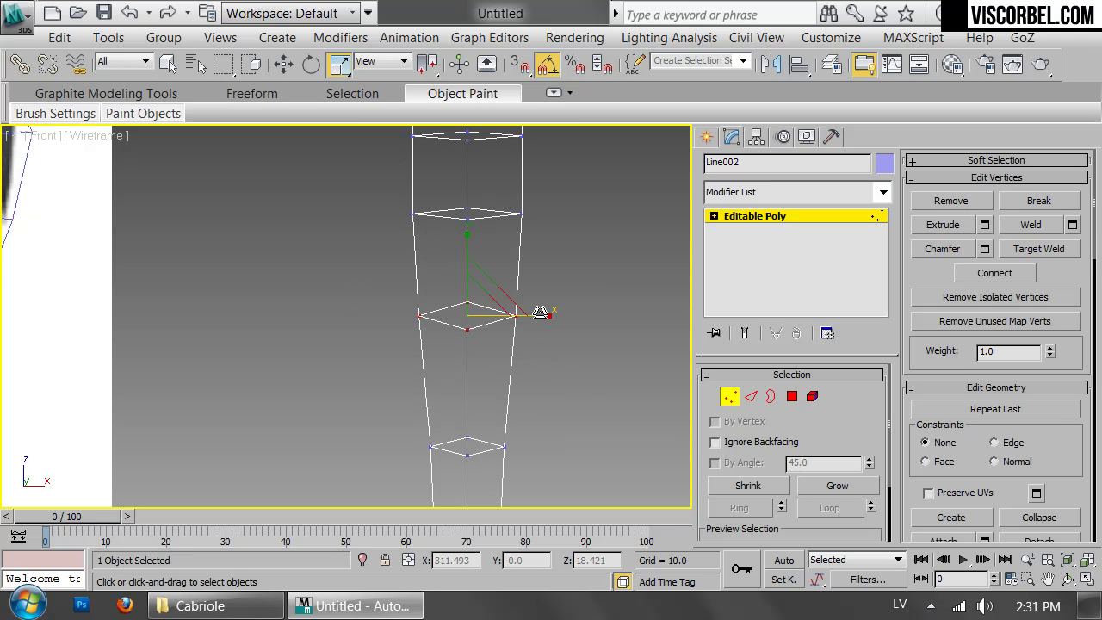
{"action": "left_click_drag", "start_coordinate": [403, 184], "coordinate": [580, 237]}
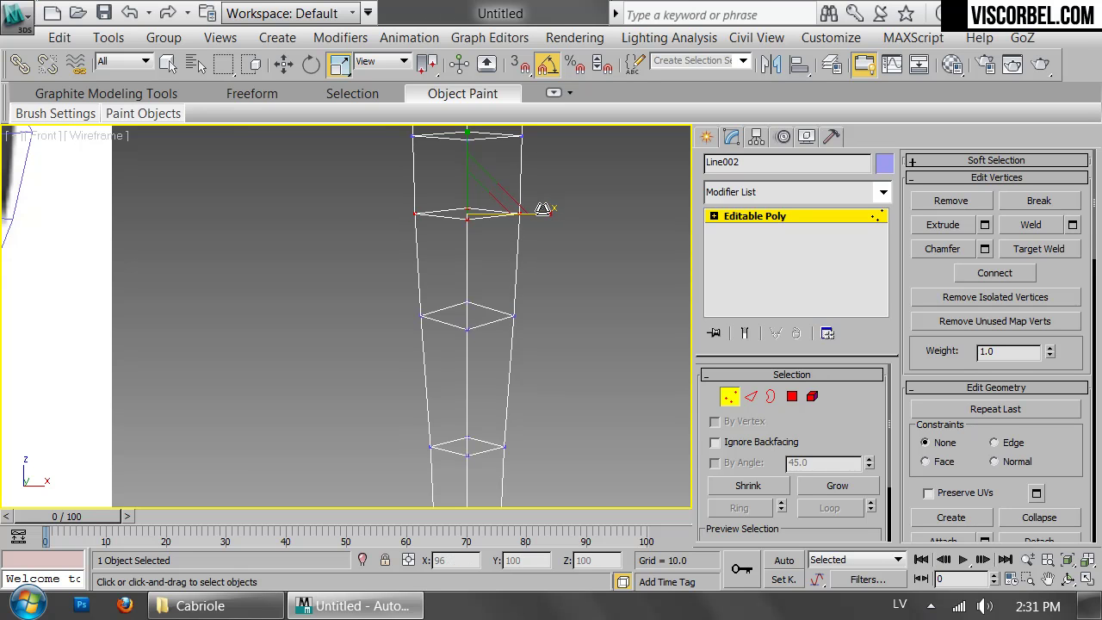
- Examine both legs in shaded display from the perspective and front views to judge their shape
{"action": "scroll", "coordinate": [542, 212], "scroll_direction": "down", "scroll_amount": 3}
{"action": "middle_click_drag", "start_coordinate": [541, 349], "coordinate": [538, 430]}
{"action": "mouse_move", "coordinate": [520, 295]}
{"action": "middle_mouse_down"}
{"action": "mouse_move", "coordinate": [391, 260]}
{"action": "mouse_move", "coordinate": [521, 226]}
{"action": "mouse_move", "coordinate": [787, 233]}
{"action": "mouse_move", "coordinate": [344, 399]}
{"action": "mouse_move", "coordinate": [519, 374]}
{"action": "mouse_move", "coordinate": [640, 377]}
{"action": "mouse_move", "coordinate": [293, 389]}
{"action": "mouse_move", "coordinate": [546, 386]}
{"action": "mouse_move", "coordinate": [622, 405]}
{"action": "middle_mouse_up"}
{"action": "key", "text": "1"}
{"action": "key", "text": "p"}
{"action": "key", "text": "F3"}
{"action": "key", "text": "f"}
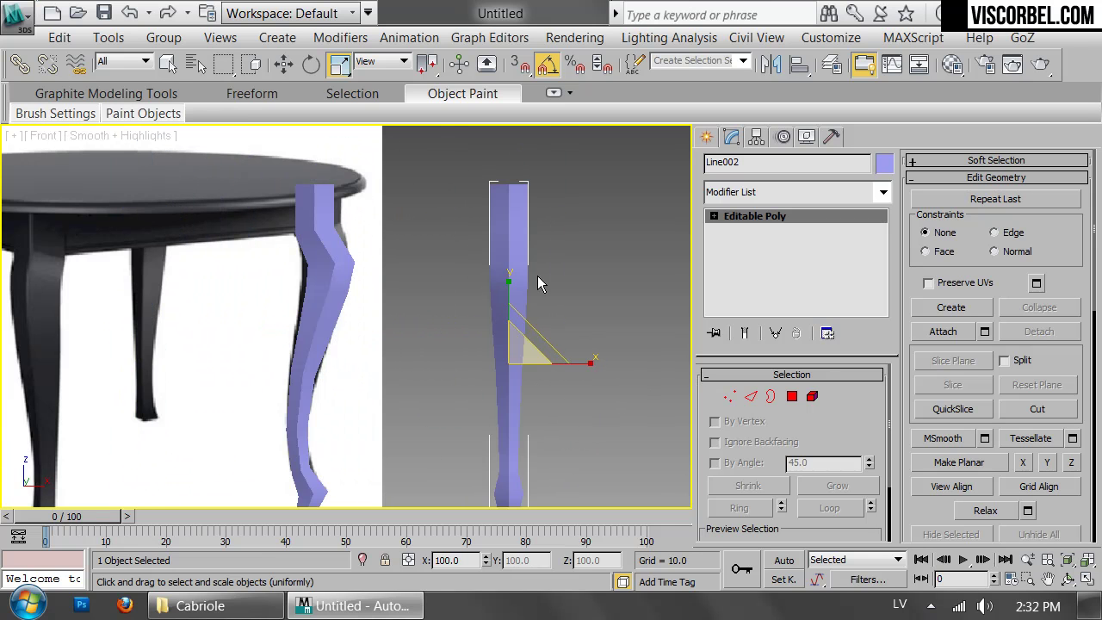
{"action": "middle_click_drag", "start_coordinate": [233, 247], "coordinate": [545, 247], "text": "alt"}
{"action": "scroll", "coordinate": [544, 247], "scroll_direction": "up", "scroll_amount": 3}
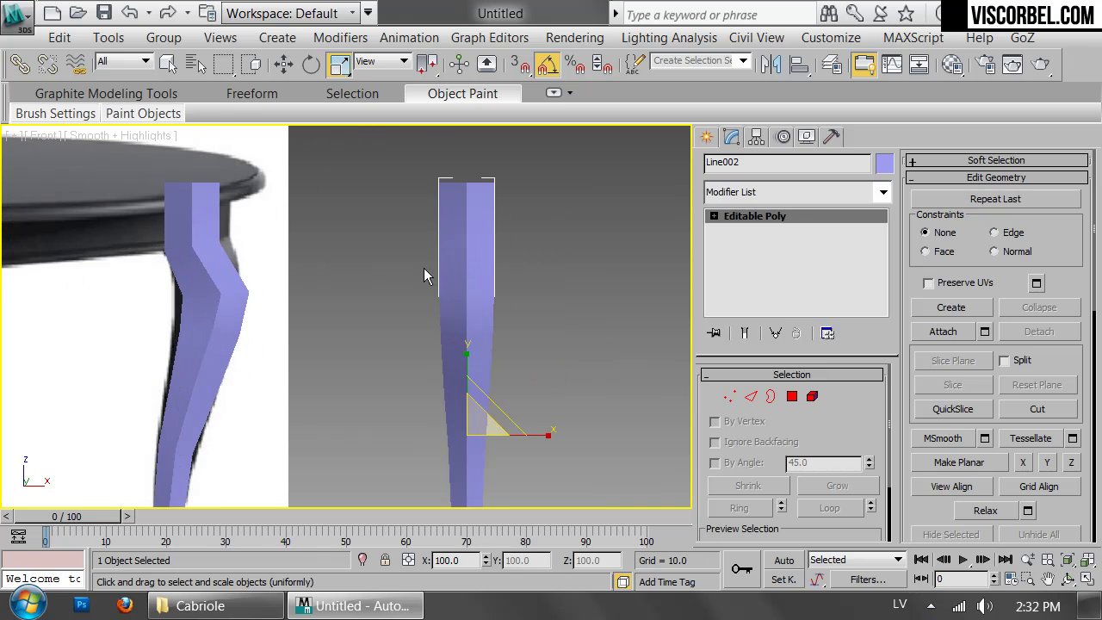
- Scale the vertex row at the base of the original leg's top block vertically to 2% to flatten it
{"action": "key", "text": "F3"}
{"action": "left_click", "coordinate": [202, 280]}
{"action": "left_click", "coordinate": [203, 264]}
{"action": "scroll", "coordinate": [209, 267], "scroll_direction": "up", "scroll_amount": 3}
{"action": "middle_click_drag", "start_coordinate": [211, 268], "coordinate": [495, 302]}
{"action": "key", "text": "1"}
{"action": "left_click_drag", "start_coordinate": [306, 189], "coordinate": [587, 282]}
{"action": "middle_click_drag", "start_coordinate": [438, 215], "coordinate": [443, 228]}
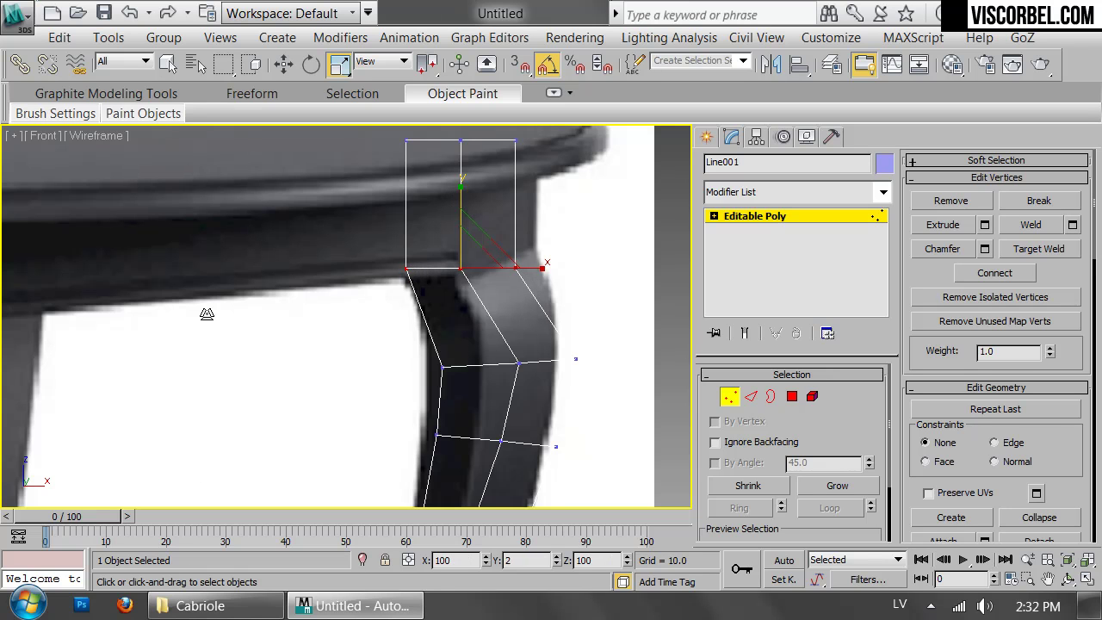
- Raise the knee vertex row, rotate it 10 degrees, and shift it slightly inward to follow the image
{"action": "left_click", "coordinate": [284, 63]}
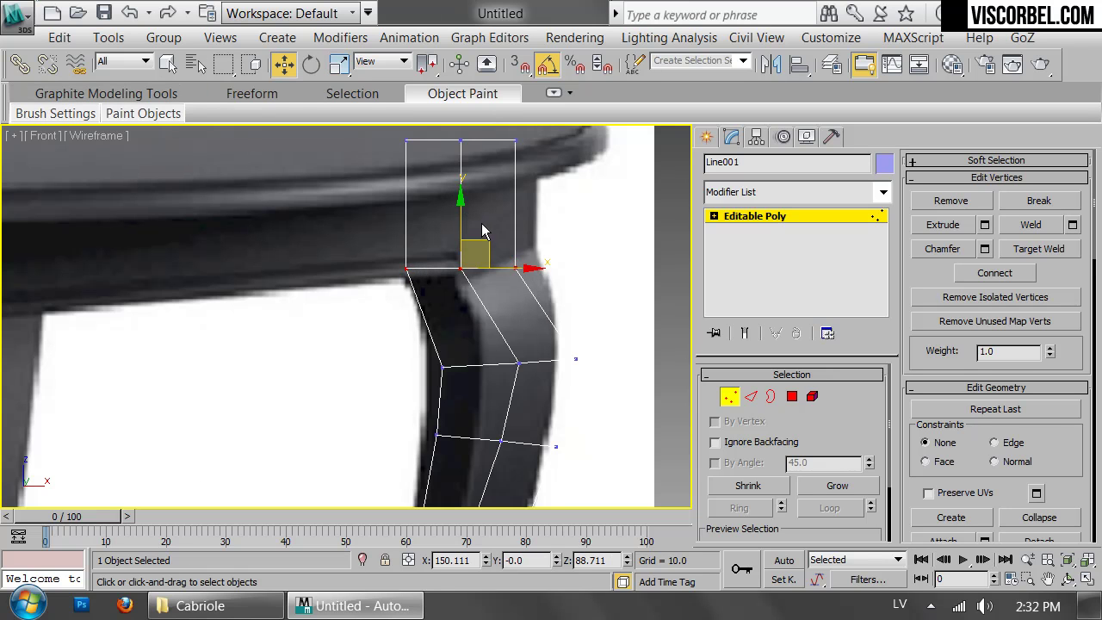
{"action": "left_click_drag", "start_coordinate": [511, 379], "coordinate": [524, 383]}
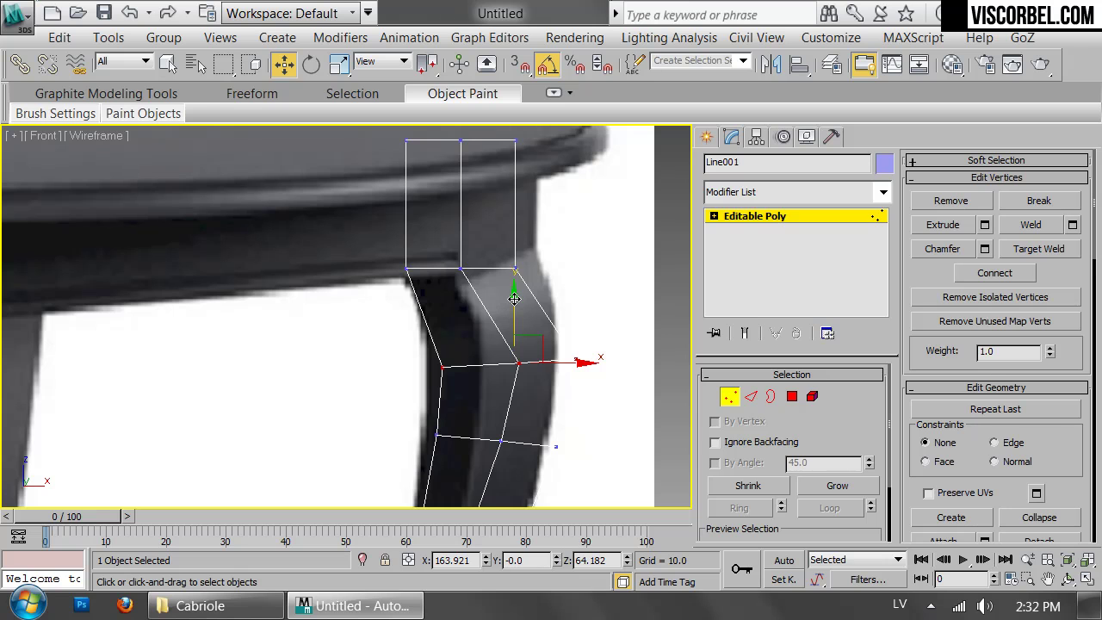
{"action": "key", "text": "e"}
{"action": "left_click_drag", "start_coordinate": [563, 301], "coordinate": [553, 297]}
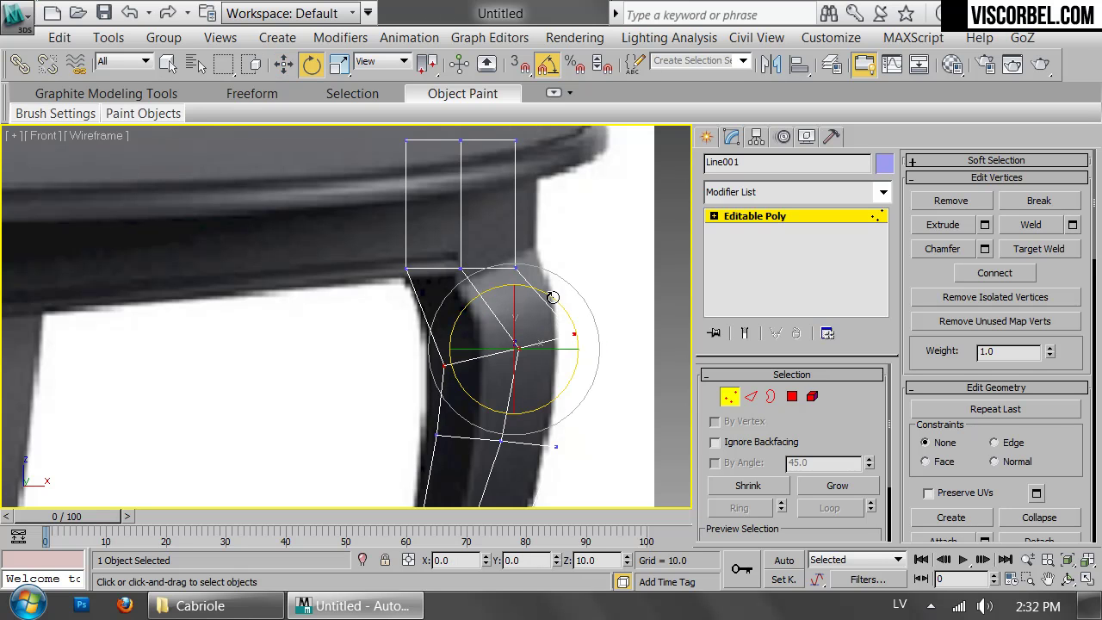
{"action": "key", "text": "w"}
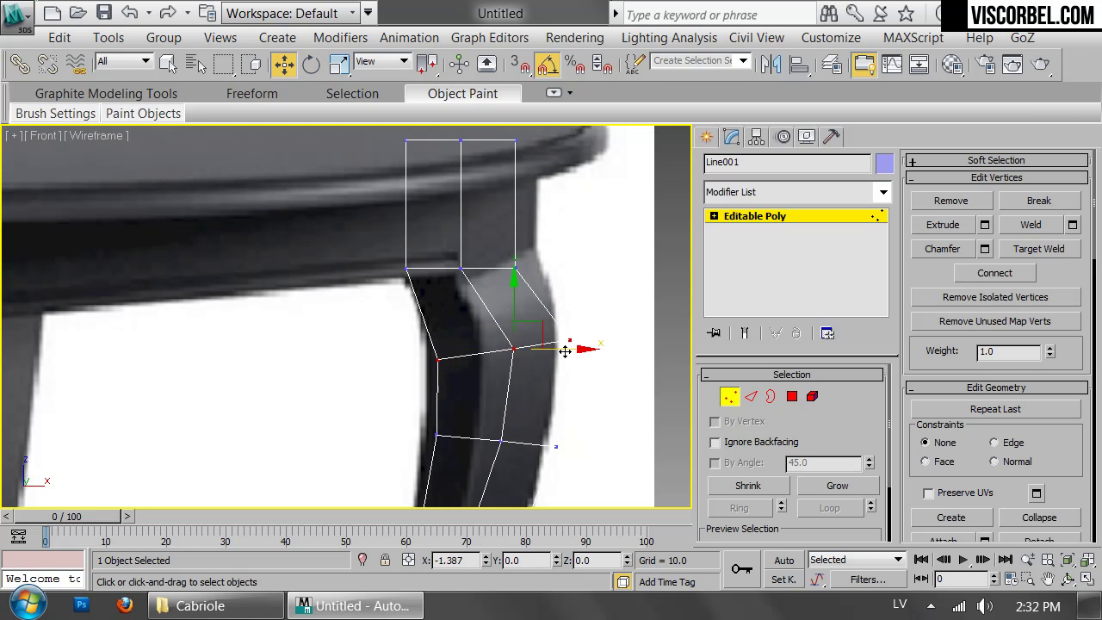
{"action": "left_click", "coordinate": [560, 217]}
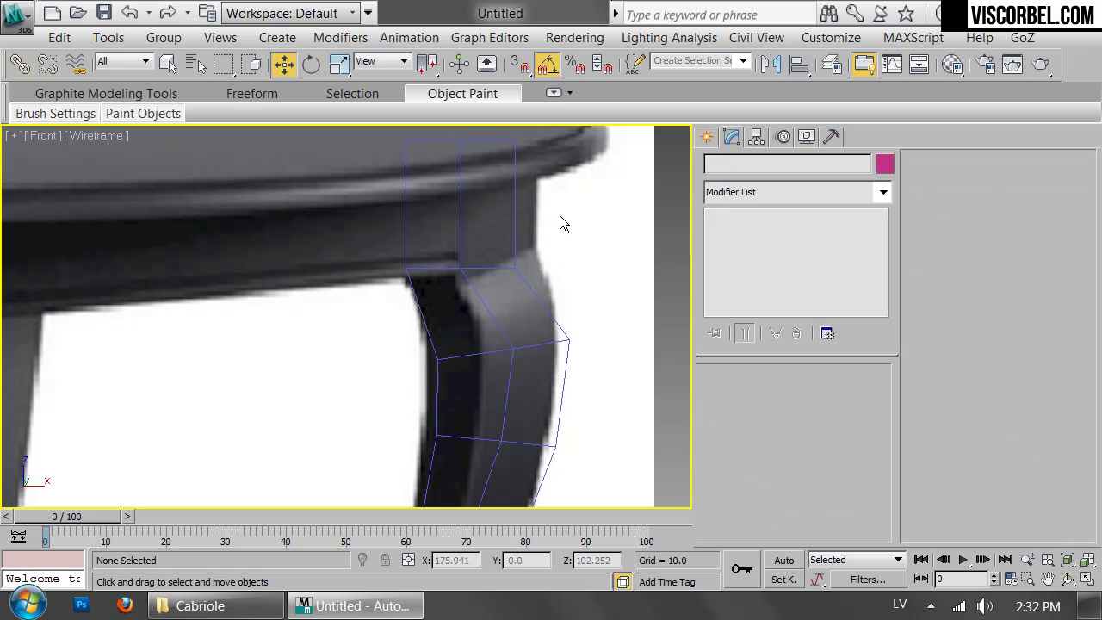
- Select the original leg's lengthwise corner edges as complete loops from block to foot
{"action": "left_click", "coordinate": [420, 264]}
{"action": "key", "text": "2"}
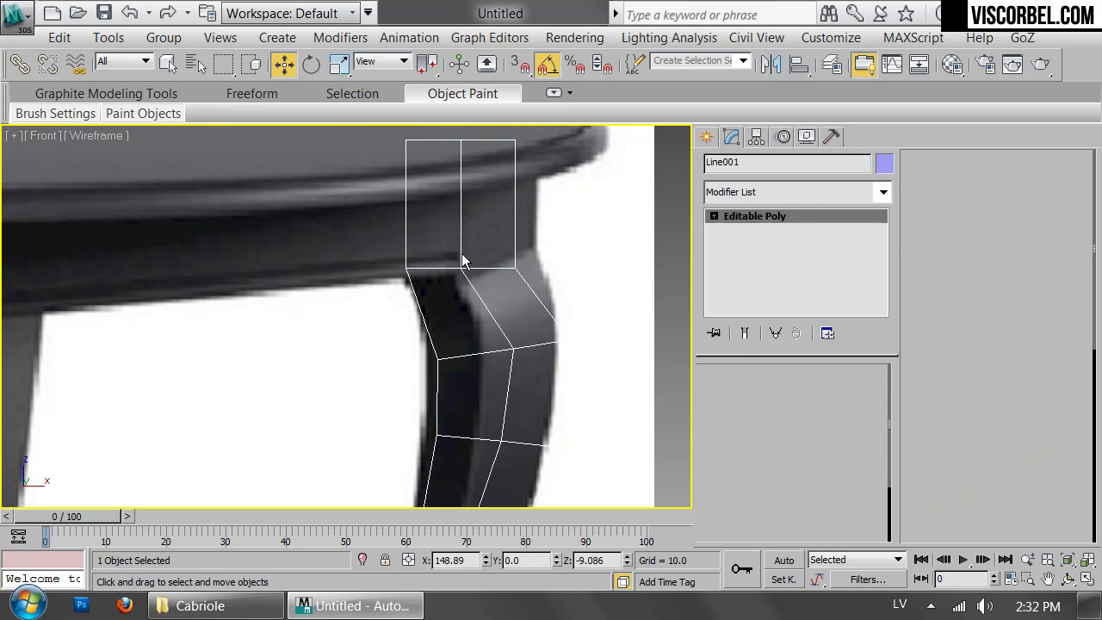
{"action": "left_click_drag", "start_coordinate": [640, 205], "coordinate": [495, 204]}
{"action": "left_click", "coordinate": [830, 508]}
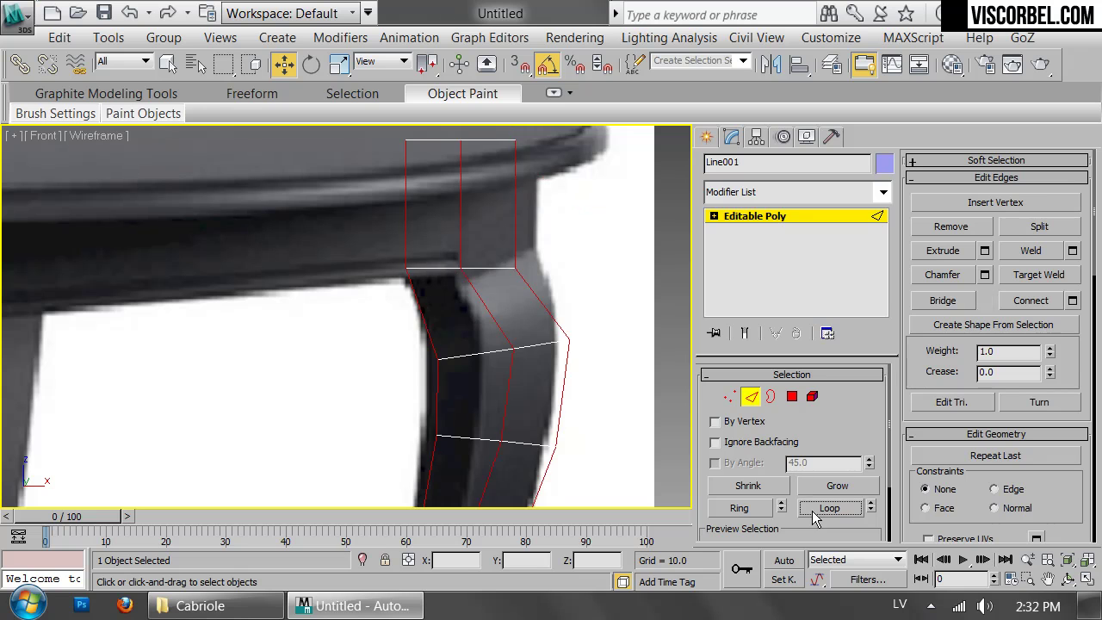
{"action": "key", "text": "p"}
{"action": "mouse_move", "coordinate": [524, 364]}
{"action": "middle_mouse_down", "text": "alt"}
{"action": "mouse_move", "coordinate": [490, 328]}
{"action": "mouse_move", "coordinate": [469, 277]}
{"action": "mouse_move", "coordinate": [390, 335]}
{"action": "middle_mouse_up", "text": "alt"}
{"action": "key", "text": "F3"}
- Add an Edit Poly modifier on top of the original leg's Editable Poly
{"action": "right_click", "coordinate": [506, 298]}
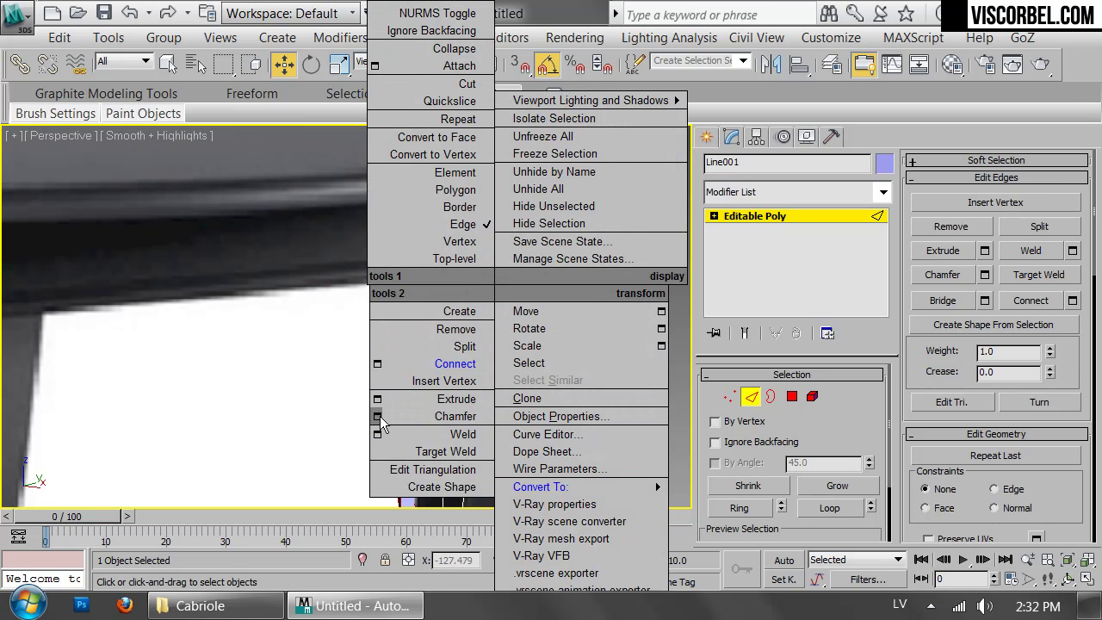
{"action": "left_click", "coordinate": [378, 416]}
{"action": "scroll", "coordinate": [394, 209], "scroll_direction": "up", "scroll_amount": 2}
{"action": "middle_click_drag", "start_coordinate": [393, 209], "coordinate": [444, 397]}
{"action": "left_click", "coordinate": [750, 220]}
{"action": "left_click", "coordinate": [750, 192]}
{"action": "scroll", "coordinate": [750, 138], "scroll_direction": "down", "scroll_amount": 5}
{"action": "left_click", "coordinate": [749, 104]}
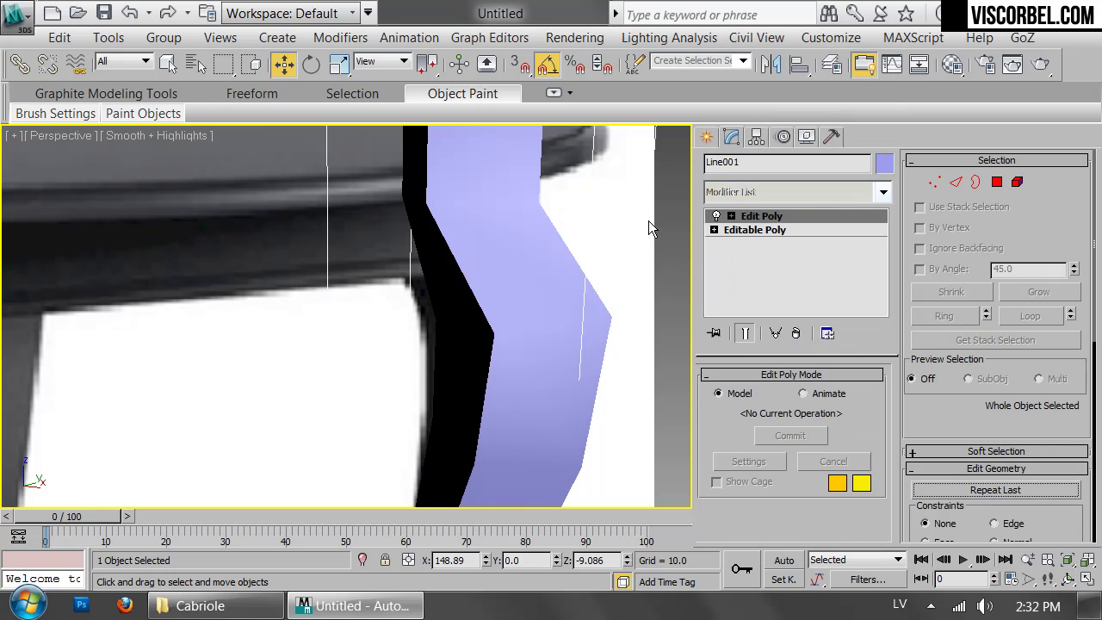
- Chamfer the lengthwise corner edges in the Edit Poly modifier by 1.0 with 2 segments
{"action": "key", "text": "2"}
{"action": "middle_click_drag", "start_coordinate": [436, 283], "coordinate": [495, 295], "text": "alt"}
{"action": "right_click", "coordinate": [541, 308]}
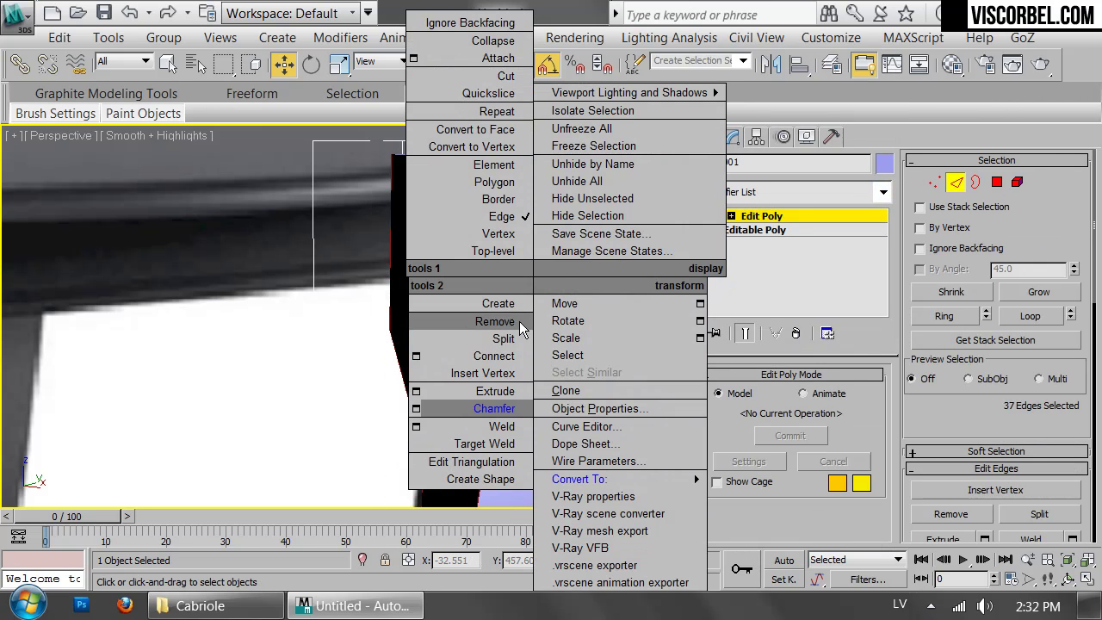
{"action": "left_click", "coordinate": [421, 408]}
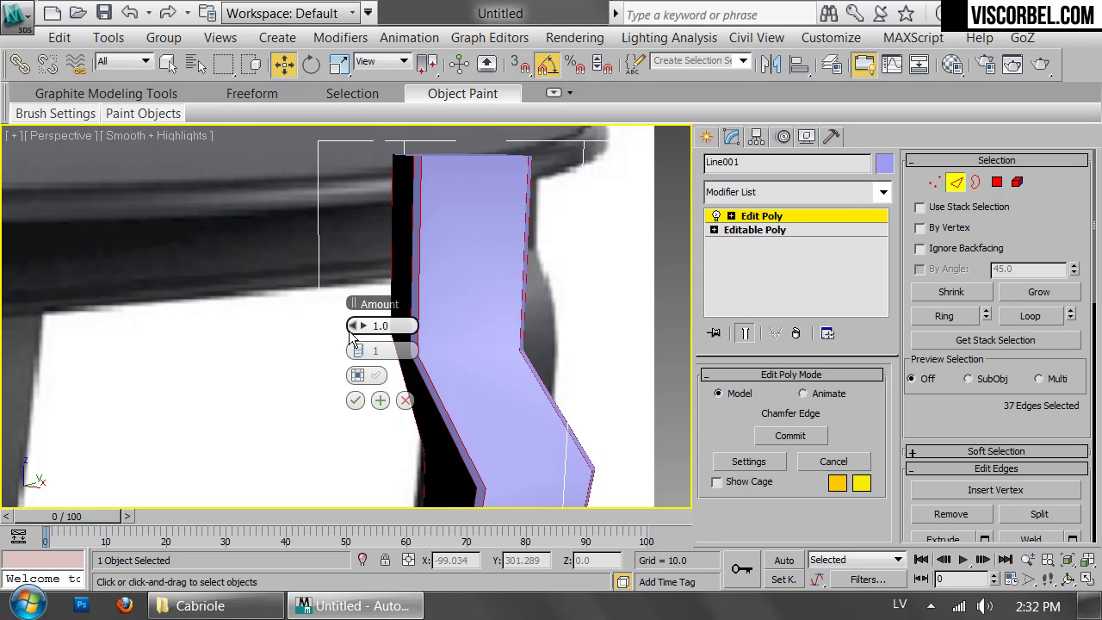
{"action": "left_click", "coordinate": [362, 349]}
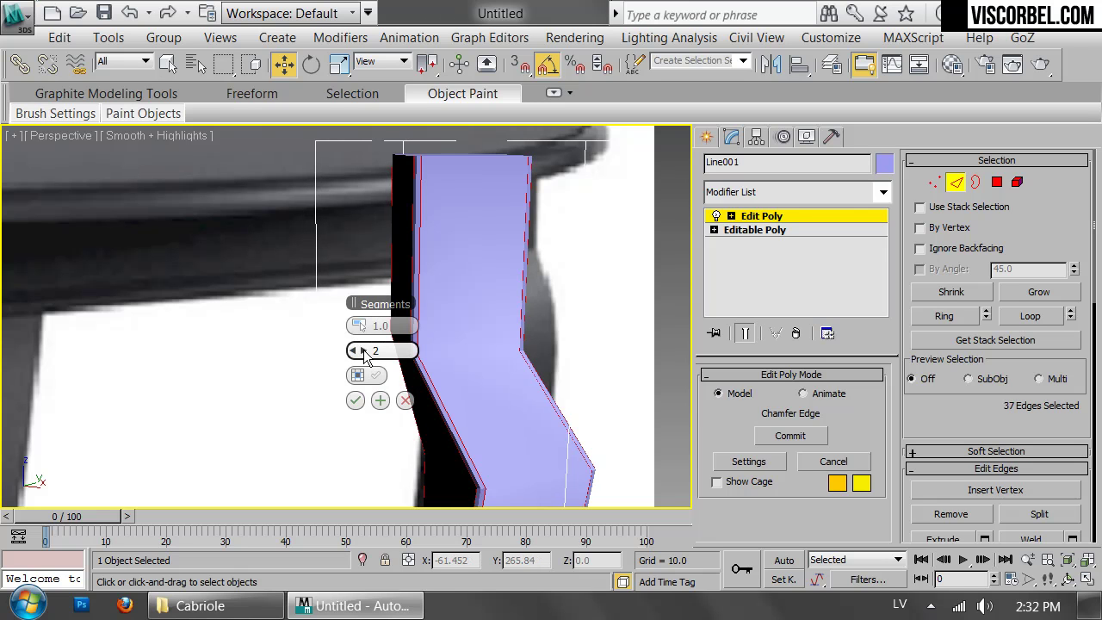
{"action": "left_click", "coordinate": [354, 402]}
- Chamfer the edge loop at the base of the top block by 1.0 with 2 segments
{"action": "double_click", "coordinate": [492, 350]}
{"action": "key", "text": "F4"}
{"action": "mouse_move", "coordinate": [492, 366]}
{"action": "middle_mouse_down", "text": "alt"}
{"action": "mouse_move", "coordinate": [568, 358]}
{"action": "mouse_move", "coordinate": [463, 361]}
{"action": "mouse_move", "coordinate": [480, 364]}
{"action": "middle_mouse_up", "text": "alt"}
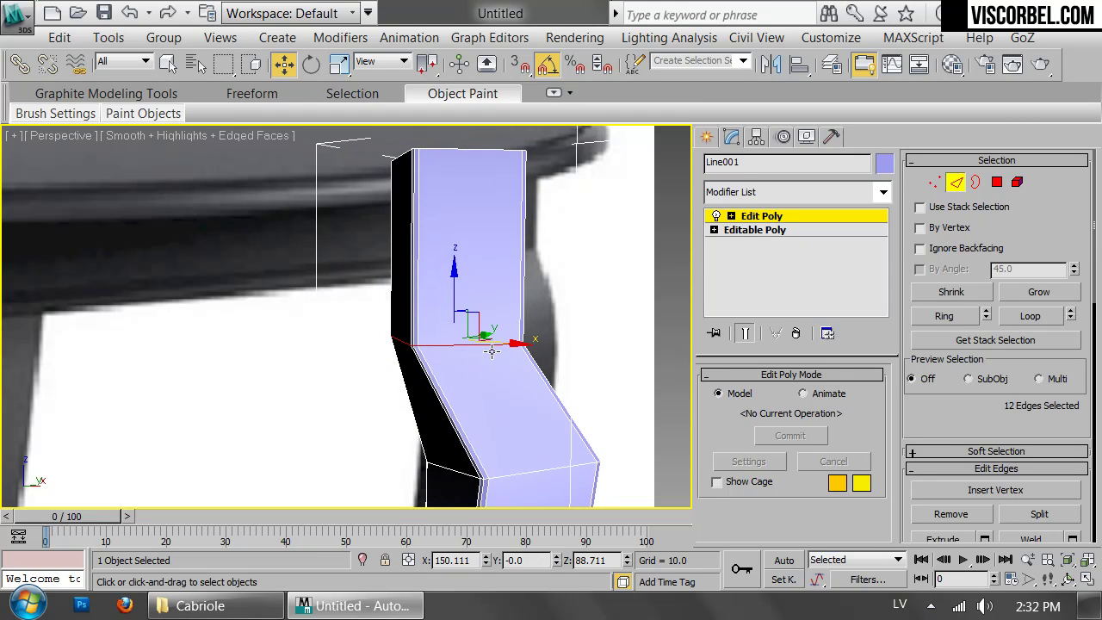
{"action": "right_click", "coordinate": [558, 286]}
{"action": "left_click", "coordinate": [454, 411]}
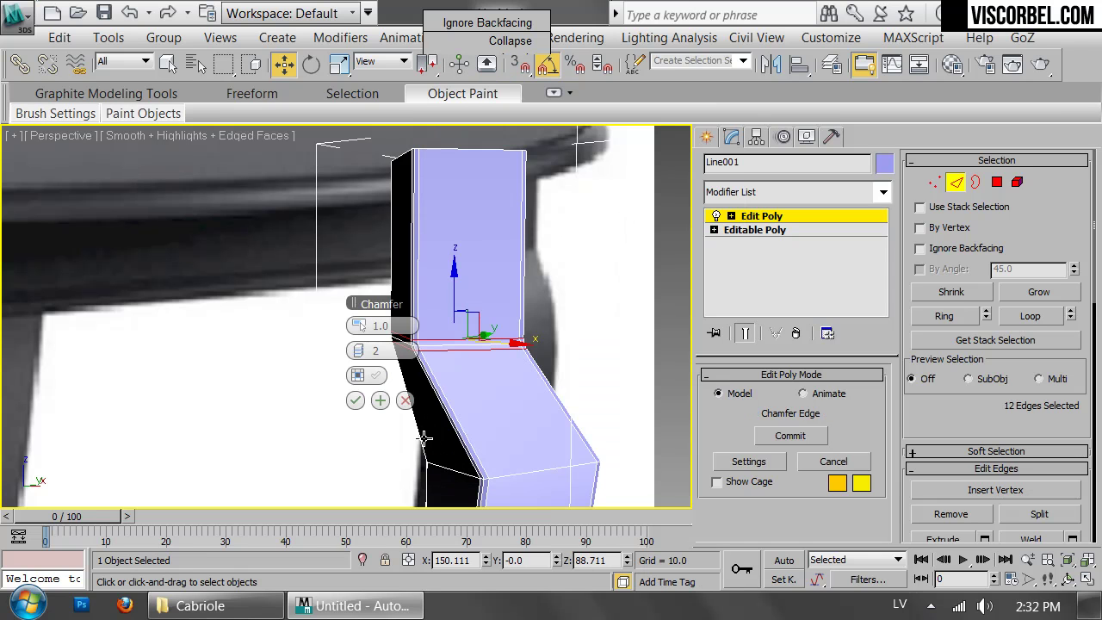
{"action": "left_click", "coordinate": [355, 401]}
{"action": "key", "text": "2"}
- Delete the polygons closing the underside of the leg's foot
{"action": "scroll", "coordinate": [411, 327], "scroll_direction": "down", "scroll_amount": 3}
{"action": "middle_click_drag", "start_coordinate": [411, 327], "coordinate": [427, 156], "text": "alt"}
{"action": "scroll", "coordinate": [427, 156], "scroll_direction": "up", "scroll_amount": 5}
{"action": "middle_click_drag", "start_coordinate": [405, 198], "coordinate": [398, 294]}
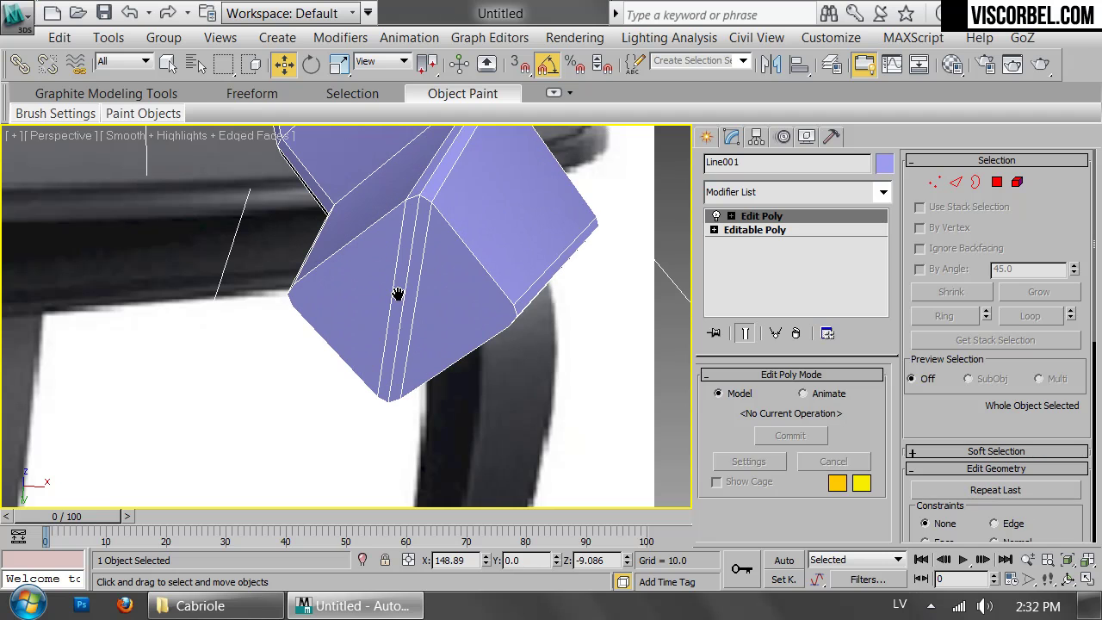
{"action": "key", "text": "4"}
{"action": "left_click", "coordinate": [400, 284]}
{"action": "left_click", "coordinate": [402, 257]}
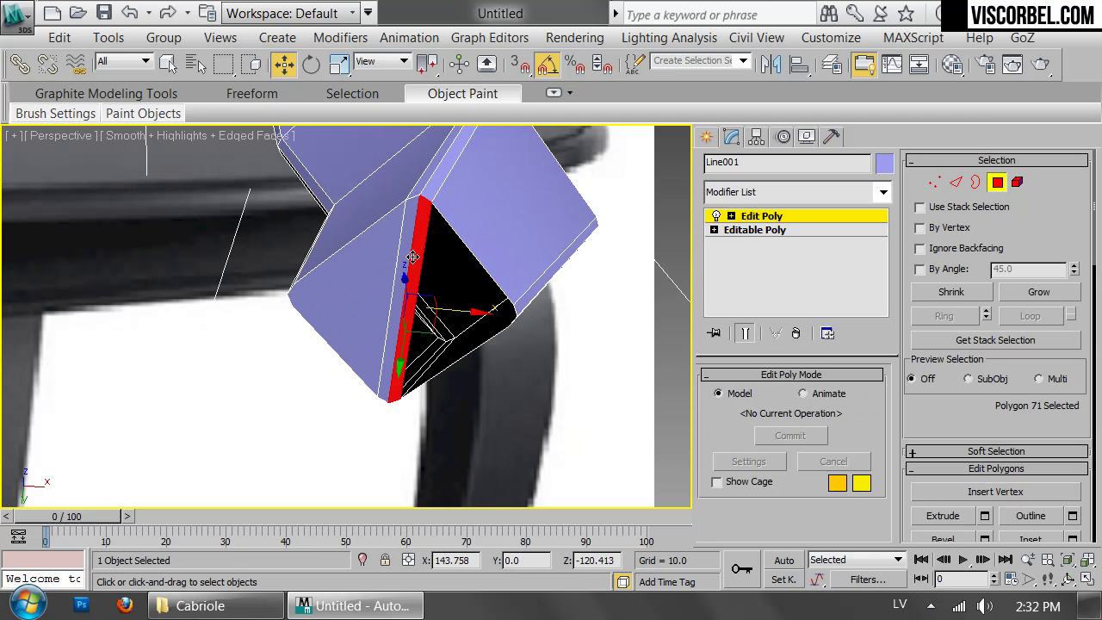
{"action": "key", "text": "Delete"}
{"action": "left_click", "coordinate": [369, 267]}
{"action": "key", "text": "Delete"}
- Delete the polygon capping the leg's top end and leave polygon editing
{"action": "scroll", "coordinate": [394, 246], "scroll_direction": "down", "scroll_amount": 6}
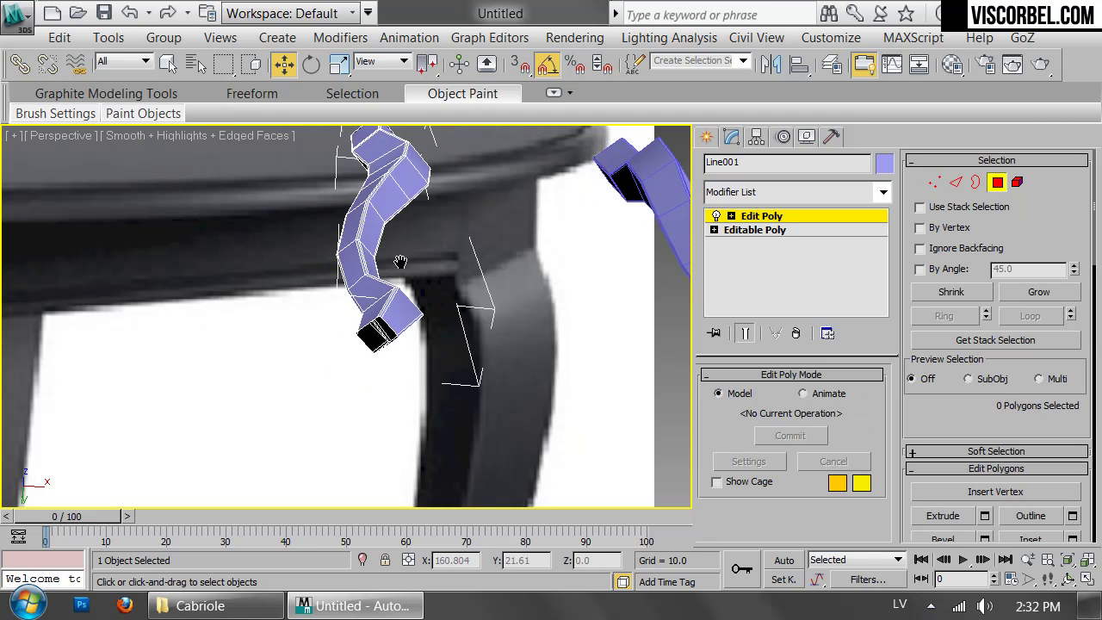
{"action": "middle_click_drag", "start_coordinate": [407, 241], "coordinate": [396, 328], "text": "alt"}
{"action": "scroll", "coordinate": [396, 327], "scroll_direction": "up", "scroll_amount": 5}
{"action": "left_click", "coordinate": [457, 244]}
{"action": "key", "text": "Delete"}
{"action": "scroll", "coordinate": [525, 301], "scroll_direction": "down", "scroll_amount": 5}
{"action": "key", "text": "4"}
{"action": "scroll", "coordinate": [488, 405], "scroll_direction": "up", "scroll_amount": 3}
{"action": "middle_click_drag", "start_coordinate": [476, 274], "coordinate": [488, 276]}
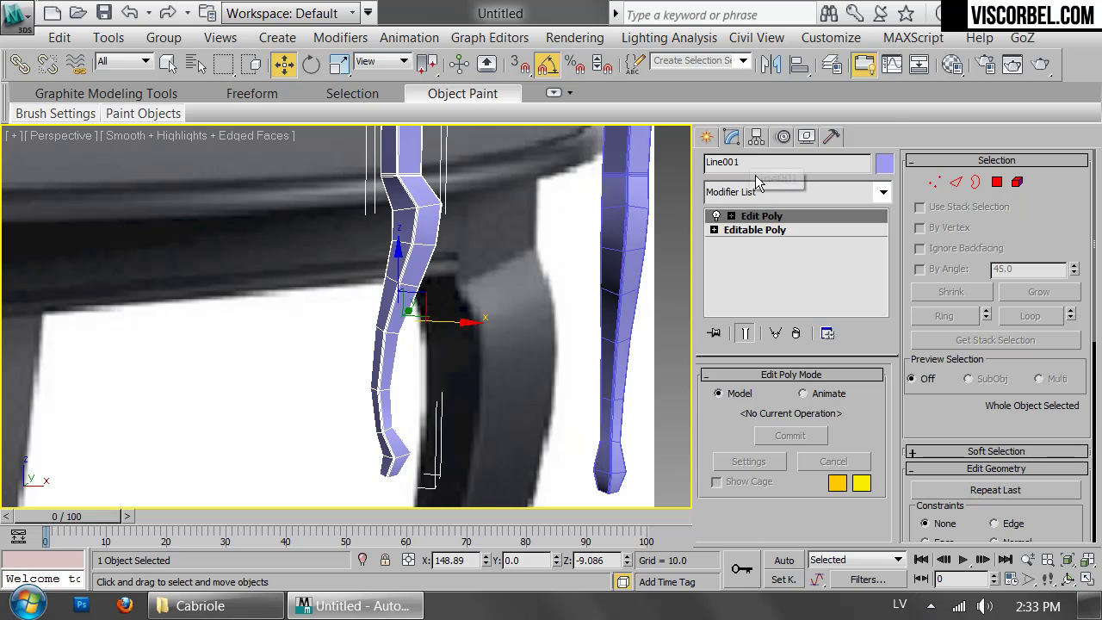
- Apply a TurboSmooth modifier with 2 iterations to the leg and hide the edged faces
{"action": "left_click", "coordinate": [767, 191]}
{"action": "scroll", "coordinate": [763, 279], "scroll_direction": "down", "scroll_amount": 15}
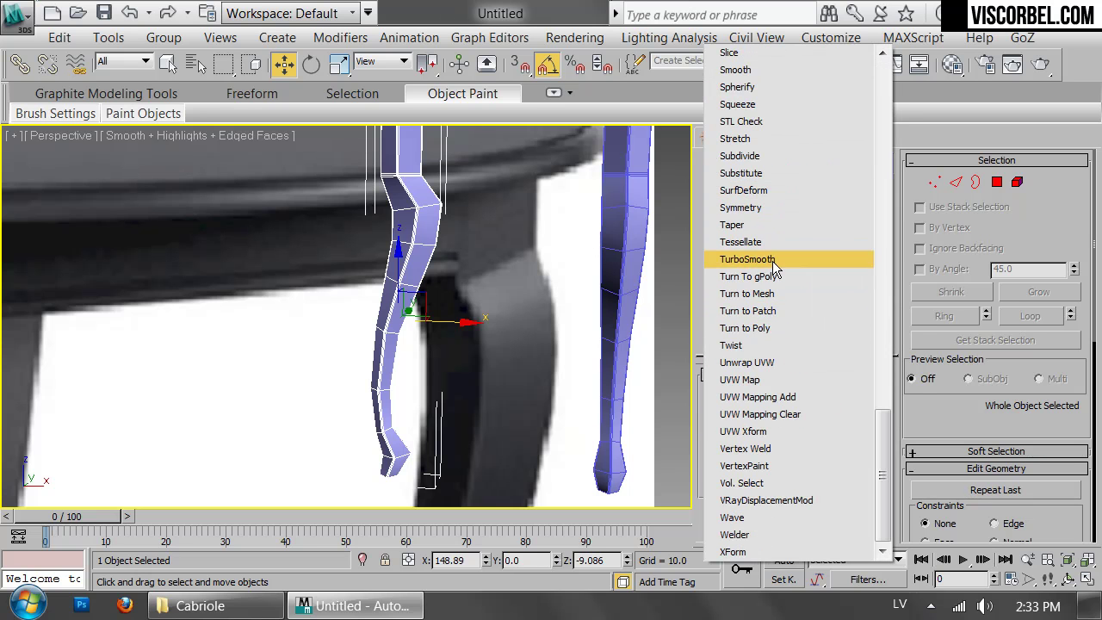
{"action": "left_click", "coordinate": [767, 259]}
{"action": "key", "text": "F4"}
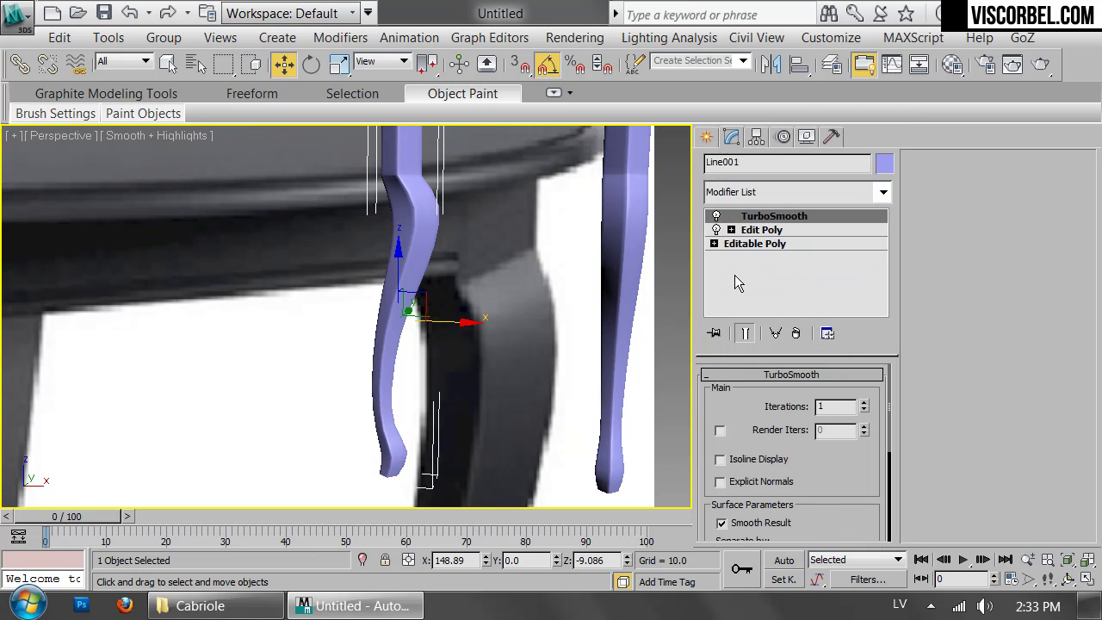
{"action": "middle_click_drag", "start_coordinate": [520, 342], "coordinate": [410, 331], "text": "alt"}
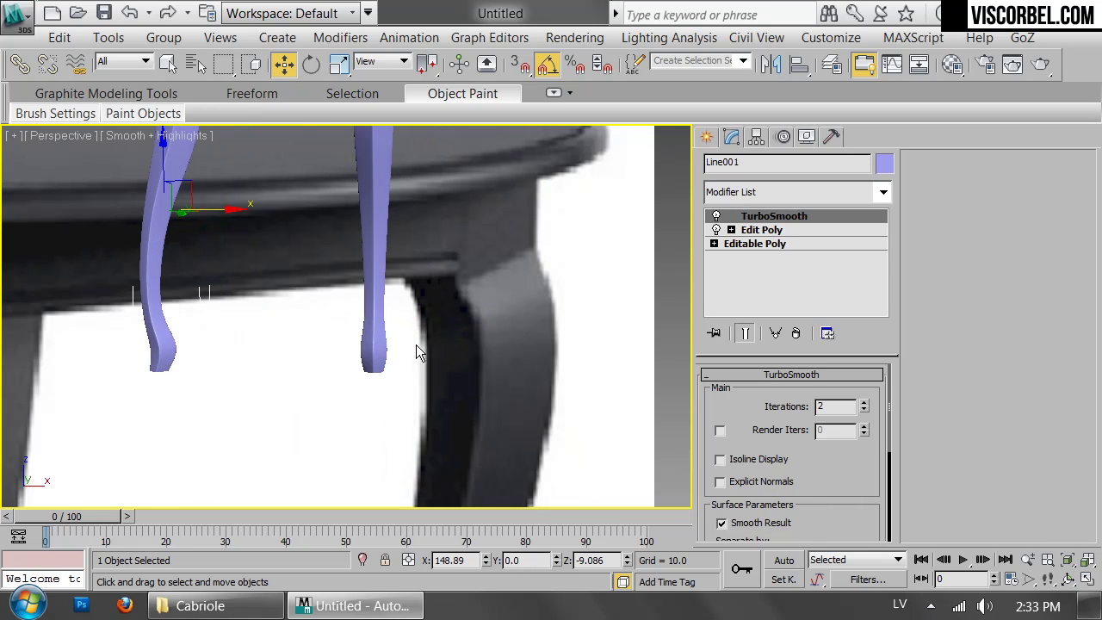
- Return to the Edit Poly level with the end result hidden and move the foot's bottom vertex row up slightly
{"action": "key", "text": "f"}
{"action": "scroll", "coordinate": [433, 240], "scroll_direction": "down", "scroll_amount": 5}
{"action": "middle_click_drag", "start_coordinate": [456, 414], "coordinate": [445, 310]}
{"action": "scroll", "coordinate": [475, 392], "scroll_direction": "up", "scroll_amount": 3}
{"action": "middle_click_drag", "start_coordinate": [476, 392], "coordinate": [471, 306]}
{"action": "scroll", "coordinate": [473, 306], "scroll_direction": "up", "scroll_amount": 4}
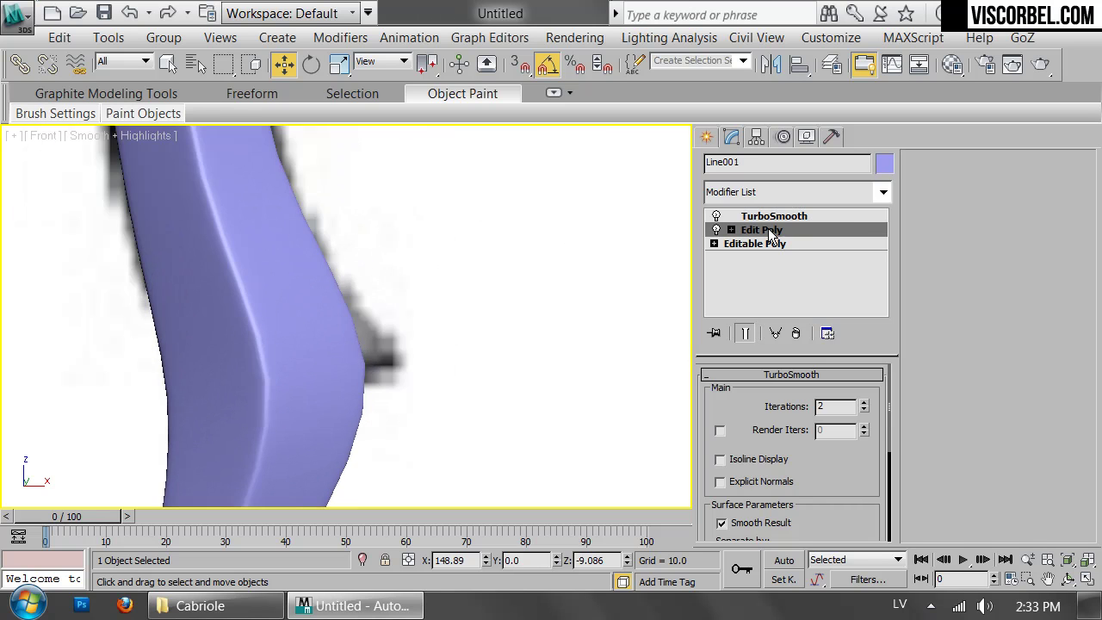
{"action": "left_click", "coordinate": [762, 230]}
{"action": "scroll", "coordinate": [372, 317], "scroll_direction": "down", "scroll_amount": 2}
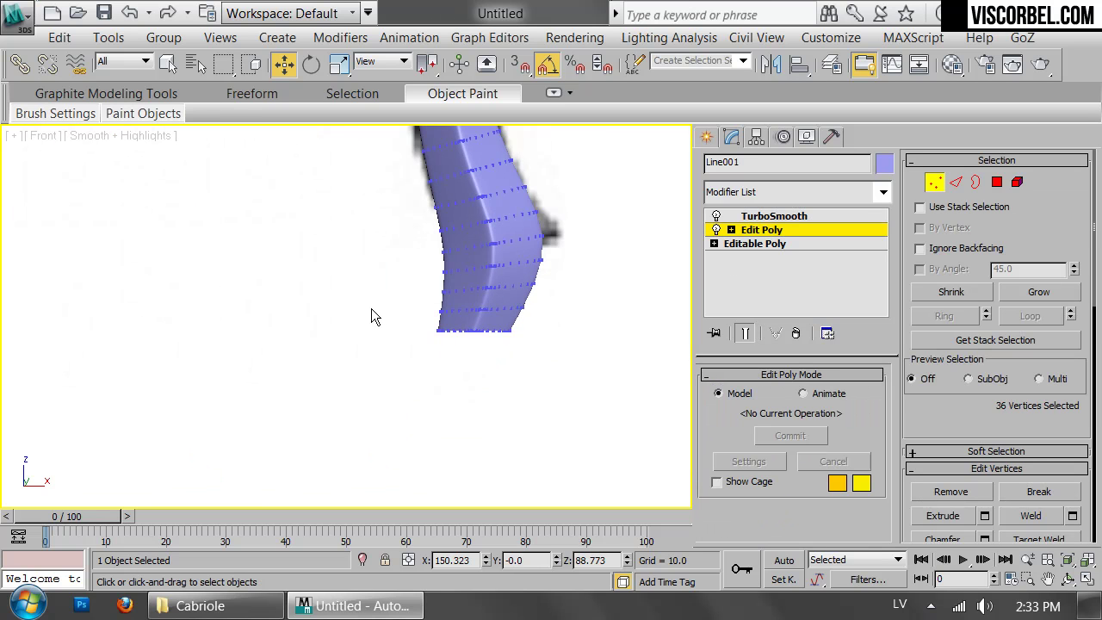
{"action": "left_click", "coordinate": [745, 333]}
{"action": "left_click_drag", "start_coordinate": [476, 275], "coordinate": [476, 263]}
- Chamfer the edge loop around the foot's widest part by 2.443 with 1 segment and deselect the leg
{"action": "key", "text": "2"}
{"action": "double_click", "coordinate": [542, 240]}
{"action": "right_click", "coordinate": [652, 275]}
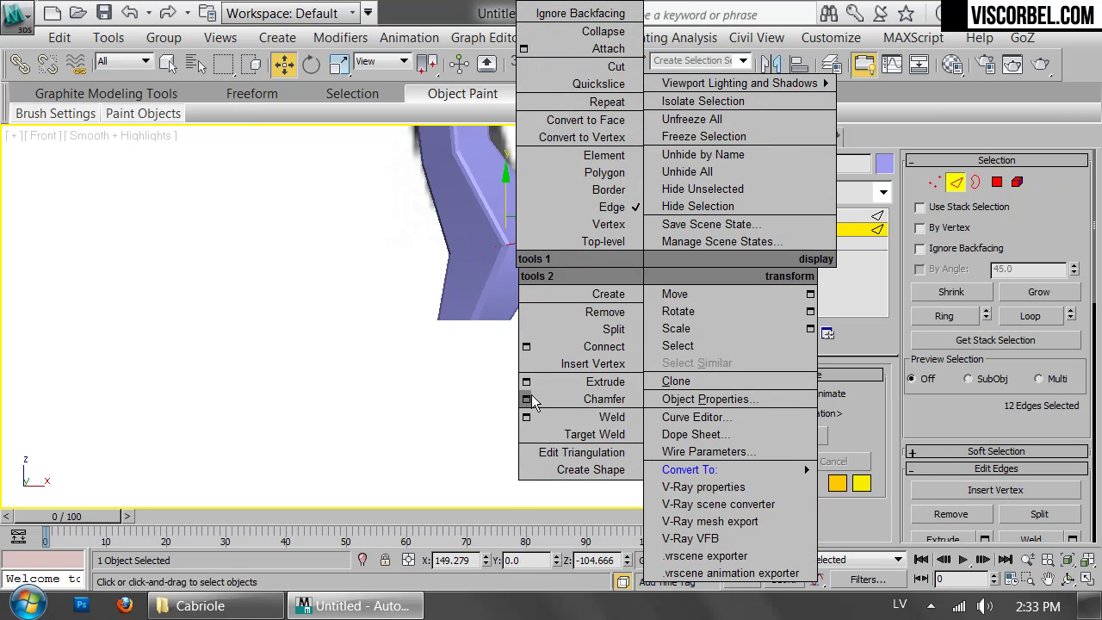
{"action": "left_click", "coordinate": [542, 351]}
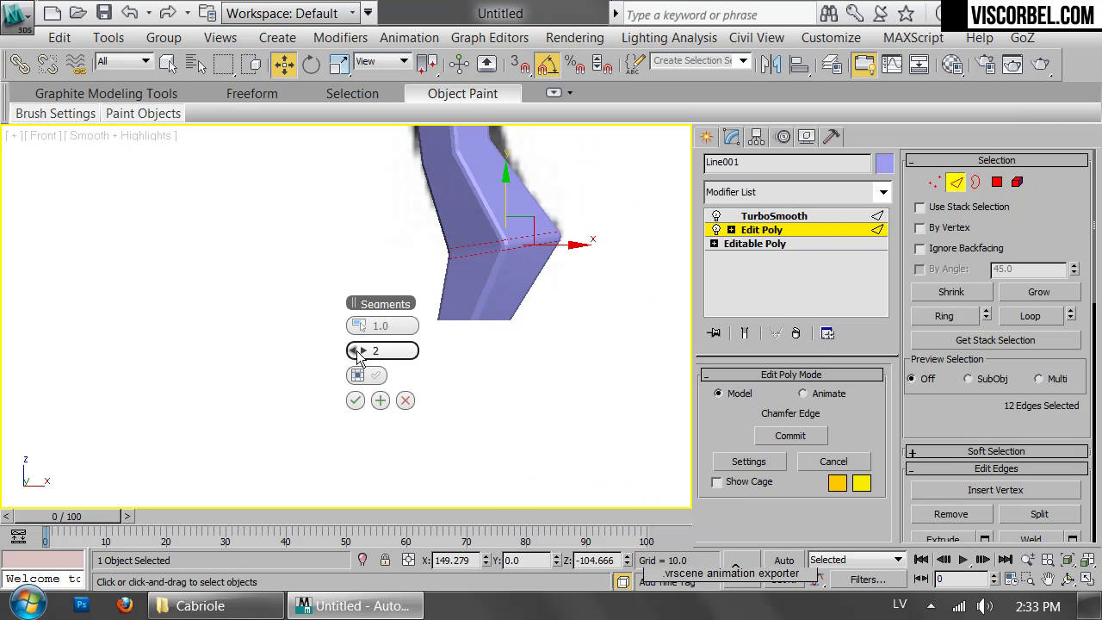
{"action": "left_click_drag", "start_coordinate": [360, 348], "coordinate": [359, 357]}
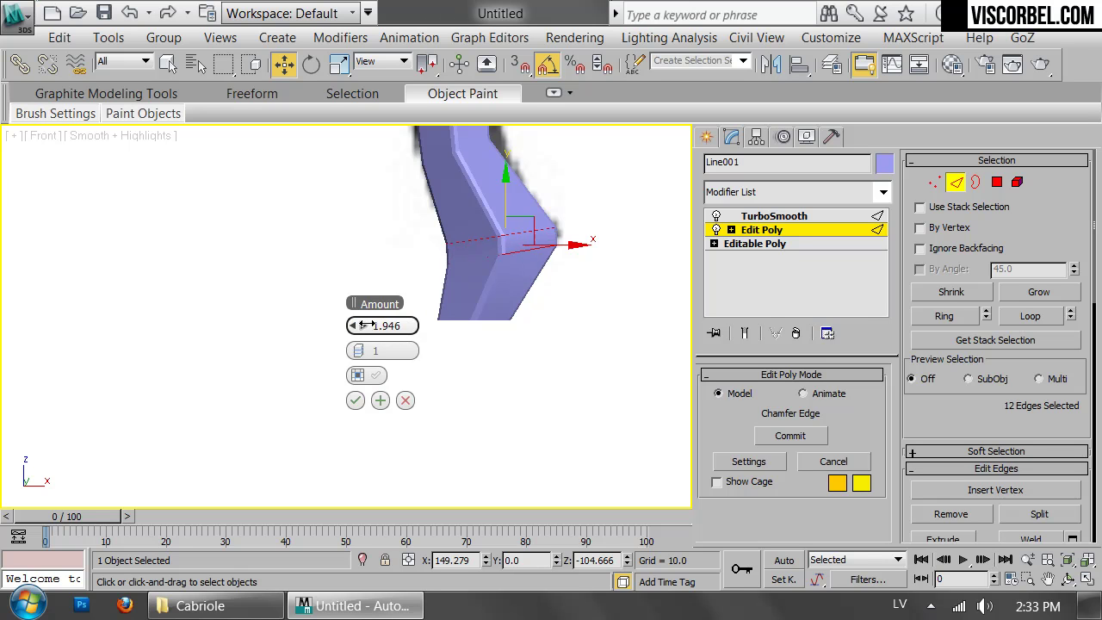
{"action": "left_click_drag", "start_coordinate": [369, 325], "coordinate": [369, 323]}
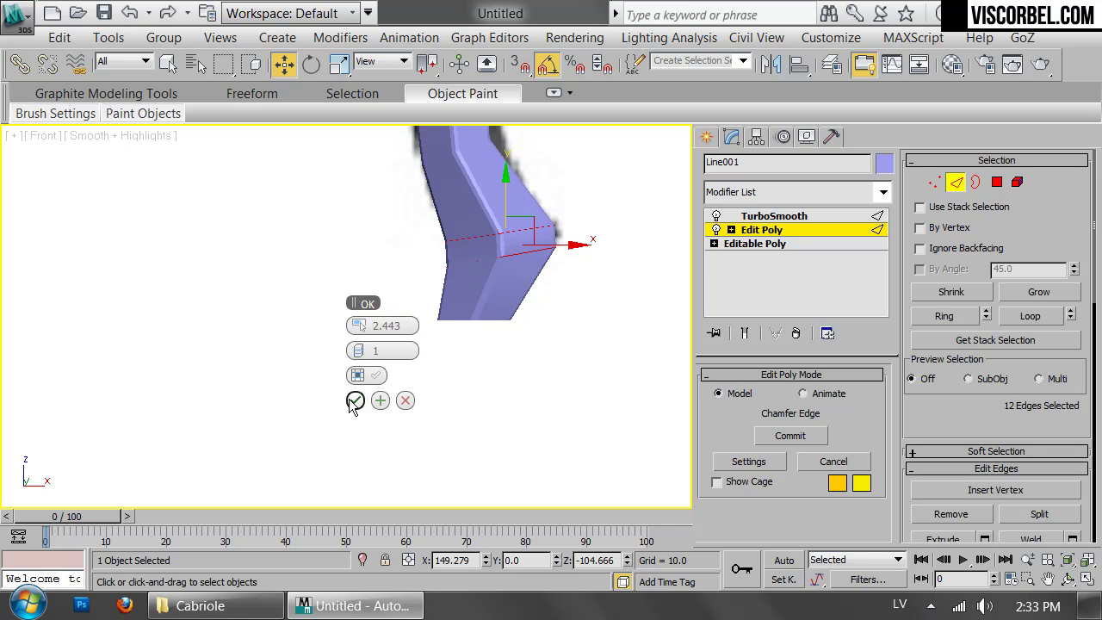
{"action": "left_click", "coordinate": [355, 400]}
{"action": "key", "text": "1"}
{"action": "key", "text": "1"}
{"action": "left_click", "coordinate": [595, 347]}
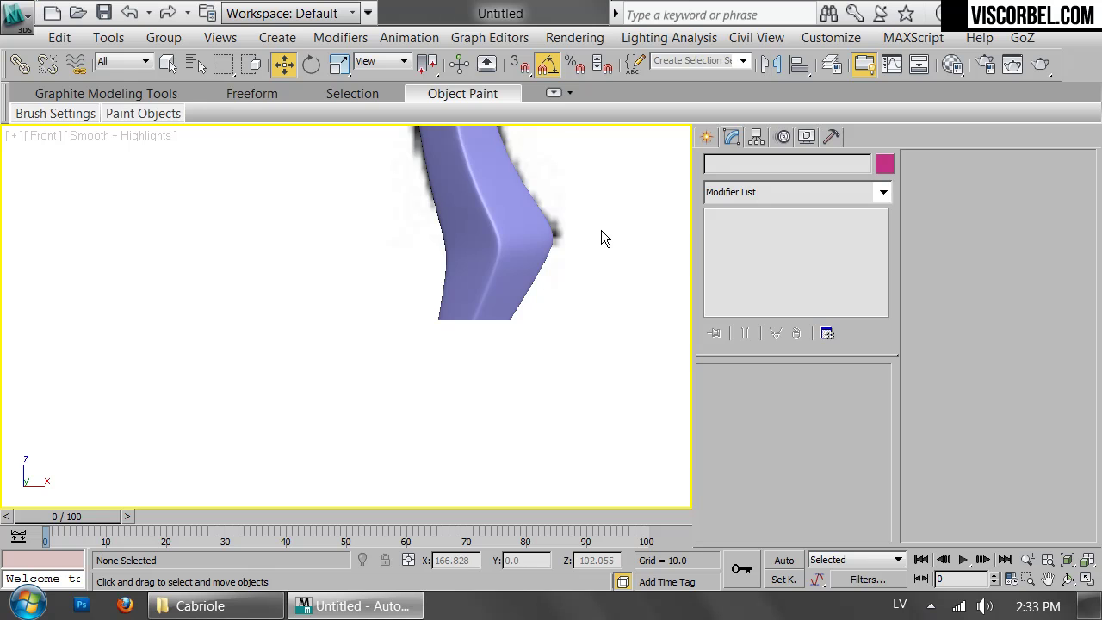
- Replace the Perspective viewport's background image with the customized user interface solid color and deselect the leg
{"action": "scroll", "coordinate": [602, 230], "scroll_direction": "down", "scroll_amount": 3}
{"action": "middle_click_drag", "start_coordinate": [601, 230], "coordinate": [579, 377]}
{"action": "left_click", "coordinate": [531, 390]}
{"action": "key", "text": "p"}
{"action": "key", "text": "z"}
{"action": "middle_click_drag", "start_coordinate": [465, 349], "coordinate": [404, 376], "text": "alt"}
{"action": "key", "text": "alt+b"}
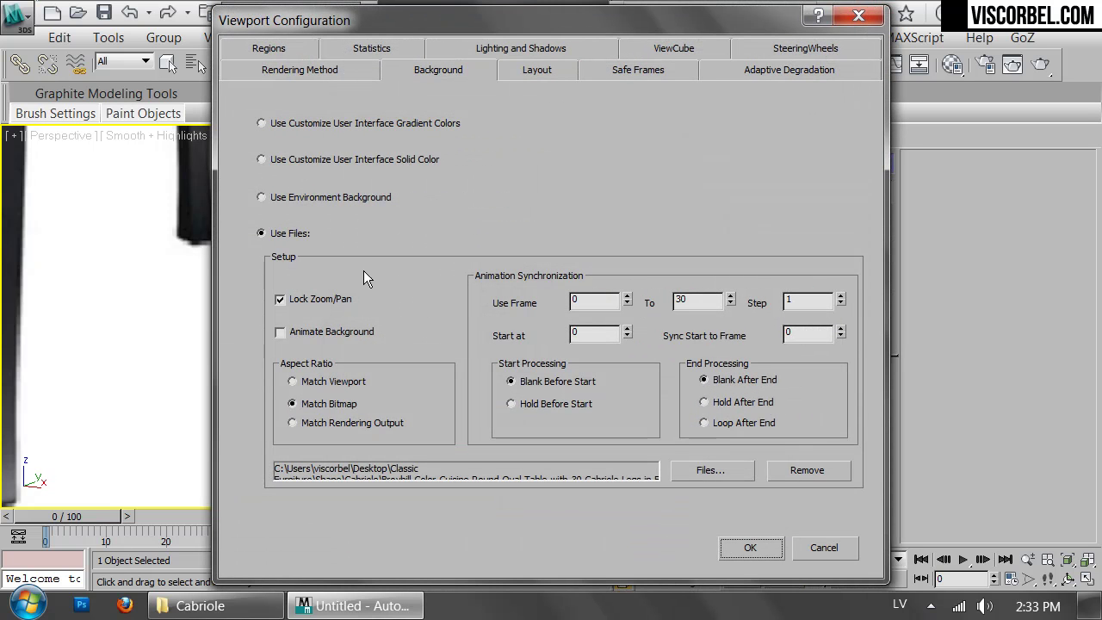
{"action": "left_click", "coordinate": [261, 159]}
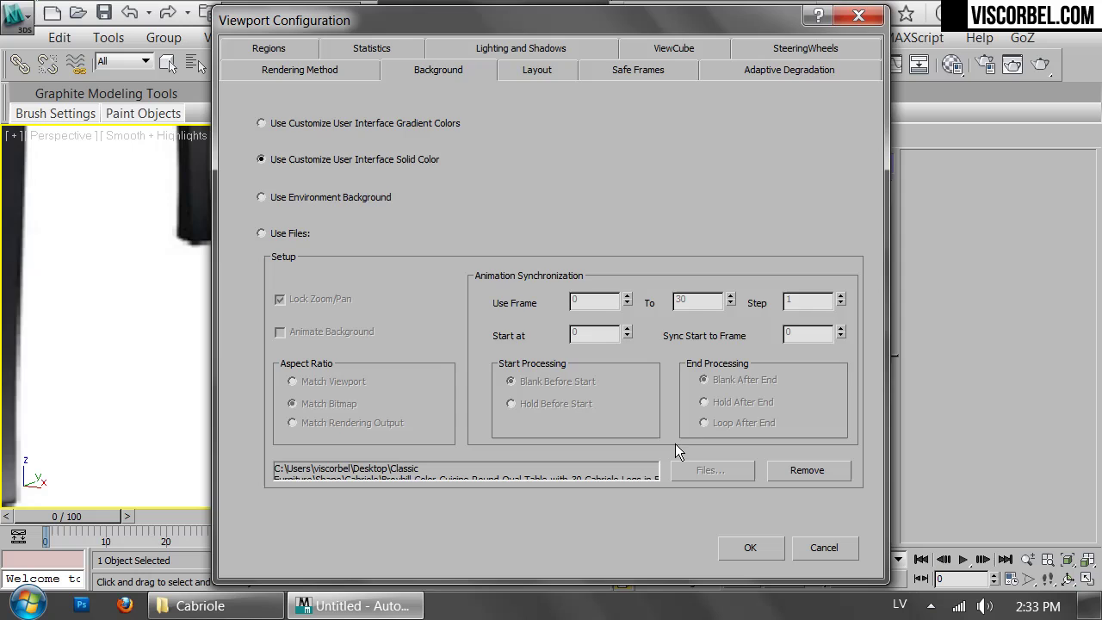
{"action": "left_click", "coordinate": [741, 552]}
{"action": "left_click", "coordinate": [423, 272]}
{"action": "middle_click_drag", "start_coordinate": [302, 283], "coordinate": [328, 278], "text": "alt"}
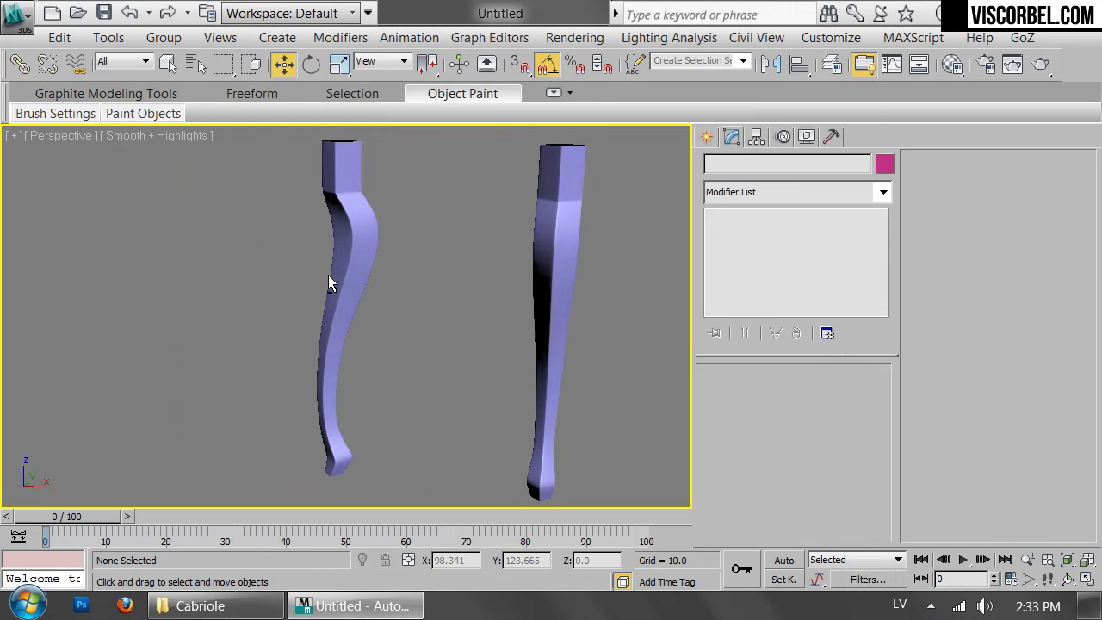
{"action": "left_click", "coordinate": [199, 606]}
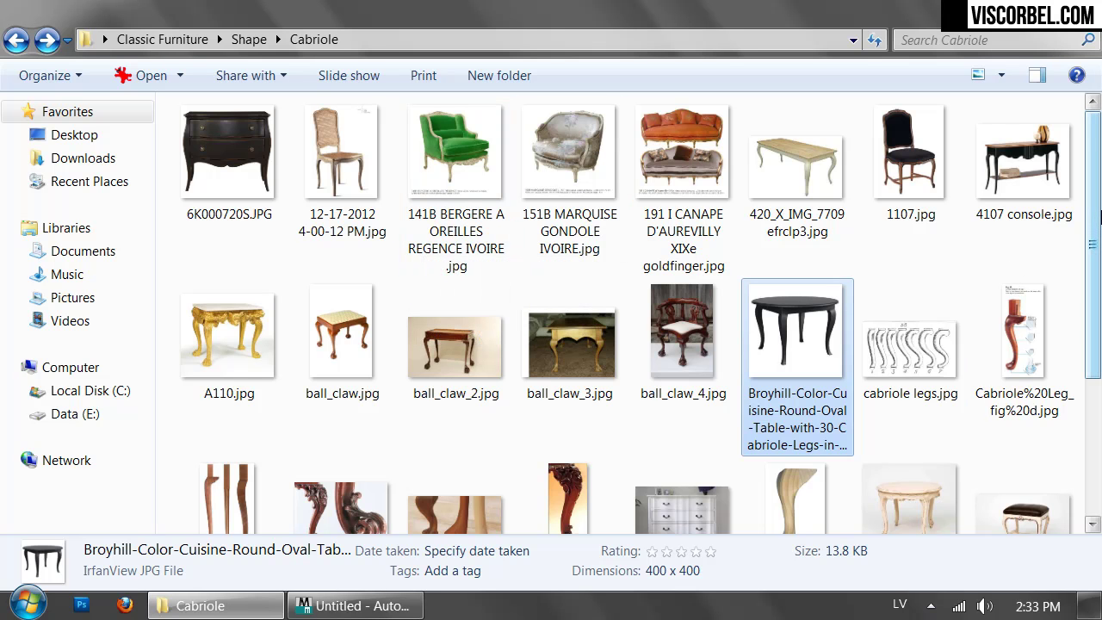
{"action": "double_click", "coordinate": [377, 185]}
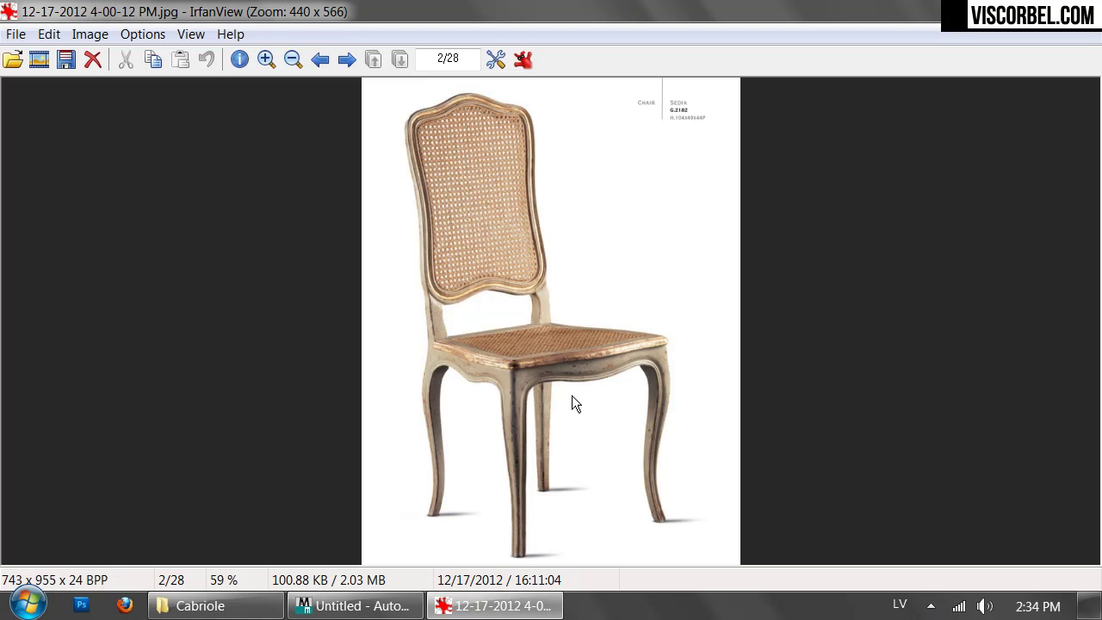
{"action": "left_click", "coordinate": [344, 606]}
- Delete the second leg standing to the right of the first one in the Front view
{"action": "scroll", "coordinate": [419, 334], "scroll_direction": "down", "scroll_amount": 2}
{"action": "middle_click_drag", "start_coordinate": [419, 330], "coordinate": [418, 268], "text": "alt"}
{"action": "left_click", "coordinate": [347, 292]}
{"action": "mouse_move", "coordinate": [377, 326]}
{"action": "middle_mouse_down", "text": "alt"}
{"action": "mouse_move", "coordinate": [342, 334]}
{"action": "mouse_move", "coordinate": [387, 328]}
{"action": "middle_mouse_up", "text": "alt"}
{"action": "key", "text": "f"}
{"action": "scroll", "coordinate": [514, 251], "scroll_direction": "down", "scroll_amount": 3}
{"action": "middle_click_drag", "start_coordinate": [514, 252], "coordinate": [290, 337]}
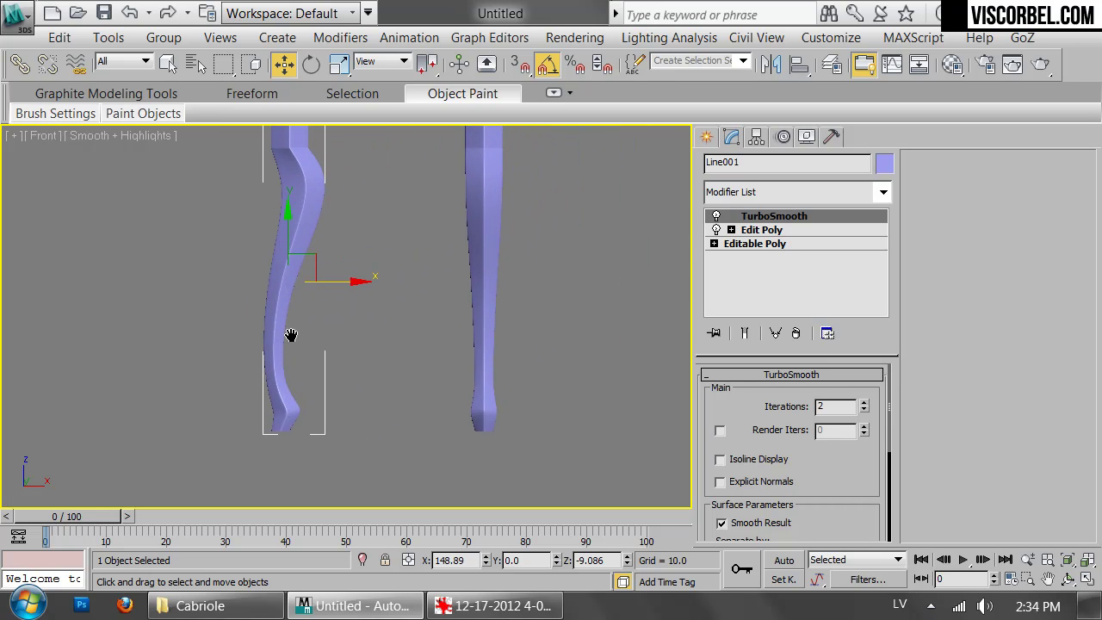
{"action": "middle_click_drag", "start_coordinate": [415, 316], "coordinate": [393, 337]}
{"action": "left_click_drag", "start_coordinate": [422, 219], "coordinate": [556, 285]}
{"action": "key", "text": "Delete"}
- Clone the remaining leg to its right as one Copy, then open the clone's Edit Poly level with edged faces shown
{"action": "left_click_drag", "start_coordinate": [381, 212], "coordinate": [155, 296]}
{"action": "mouse_move", "coordinate": [308, 305]}
{"action": "left_mouse_down", "text": "shift"}
{"action": "mouse_move", "coordinate": [433, 305]}
{"action": "mouse_move", "coordinate": [423, 308]}
{"action": "left_mouse_up", "text": "shift"}
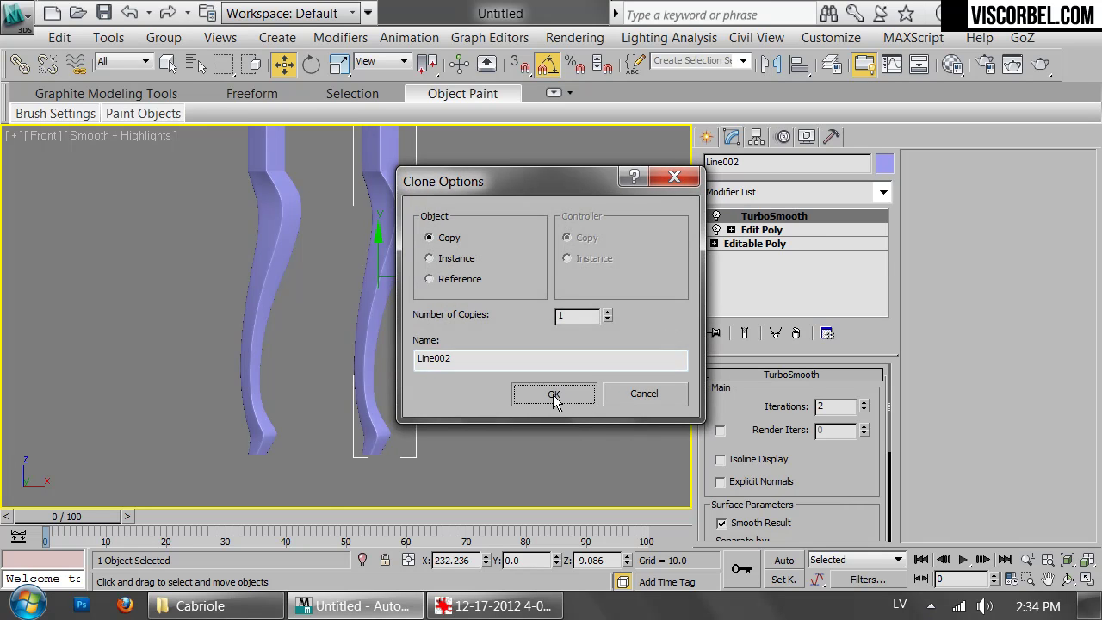
{"action": "left_click", "coordinate": [554, 395]}
{"action": "key", "text": "p"}
{"action": "key", "text": "F4"}
{"action": "middle_click_drag", "start_coordinate": [423, 353], "coordinate": [403, 327], "text": "alt"}
{"action": "left_click", "coordinate": [791, 231]}
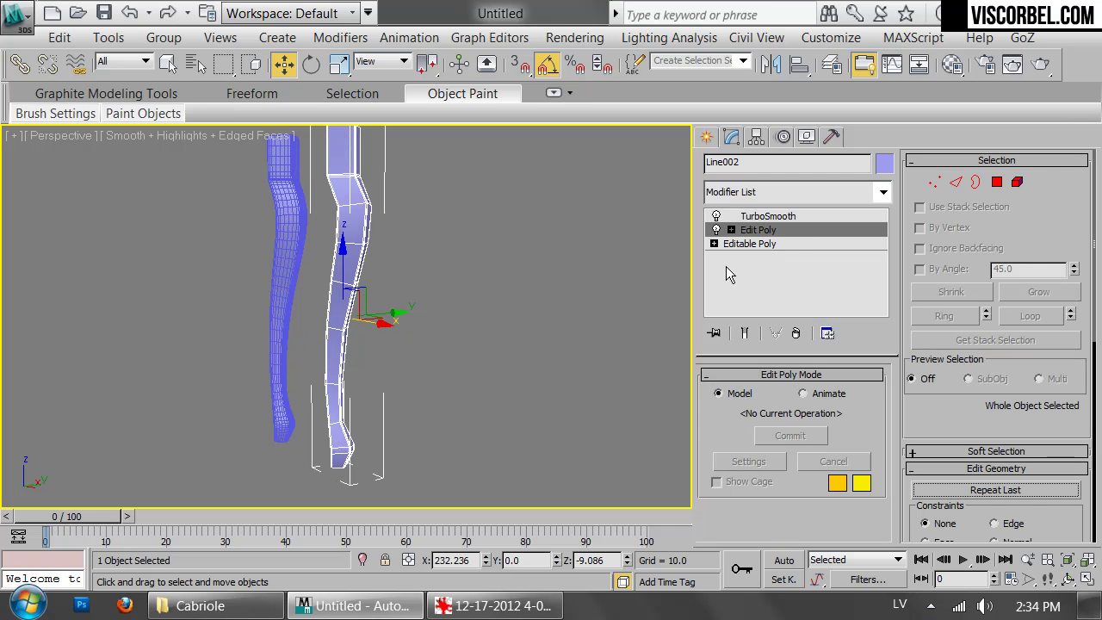
- Rotate the copied leg 90 degrees in the Top view so its center line runs vertically
{"action": "scroll", "coordinate": [322, 319], "scroll_direction": "up", "scroll_amount": 5}
{"action": "middle_click_drag", "start_coordinate": [322, 319], "coordinate": [435, 331]}
{"action": "scroll", "coordinate": [439, 362], "scroll_direction": "up", "scroll_amount": 5}
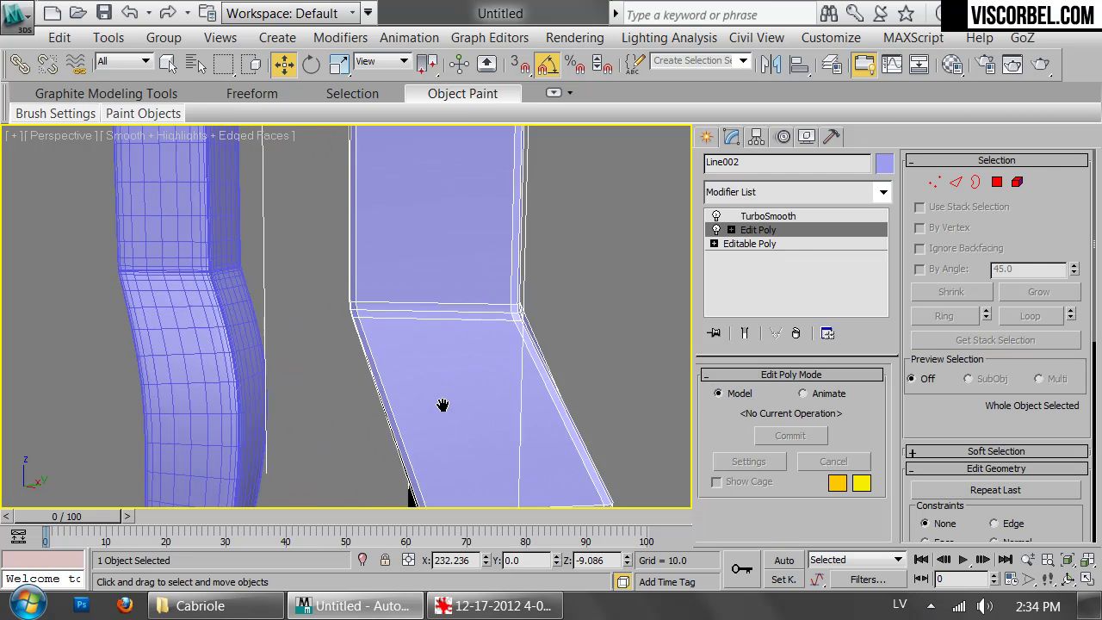
{"action": "scroll", "coordinate": [420, 306], "scroll_direction": "down", "scroll_amount": 3}
{"action": "scroll", "coordinate": [440, 362], "scroll_direction": "down", "scroll_amount": 4}
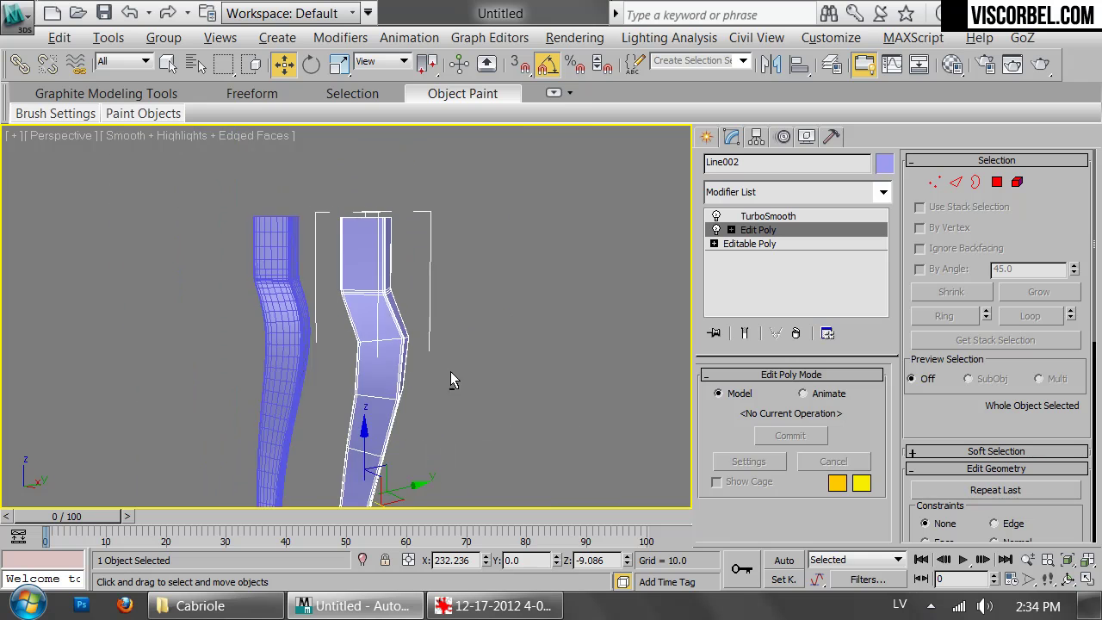
{"action": "key", "text": "t"}
{"action": "scroll", "coordinate": [494, 373], "scroll_direction": "up", "scroll_amount": 3}
{"action": "middle_click_drag", "start_coordinate": [494, 374], "coordinate": [329, 313]}
{"action": "scroll", "coordinate": [522, 308], "scroll_direction": "up", "scroll_amount": 5}
{"action": "scroll", "coordinate": [517, 298], "scroll_direction": "down", "scroll_amount": 3}
{"action": "key", "text": "e"}
{"action": "left_click_drag", "start_coordinate": [452, 270], "coordinate": [508, 328]}
{"action": "middle_click_drag", "start_coordinate": [507, 327], "coordinate": [529, 262]}
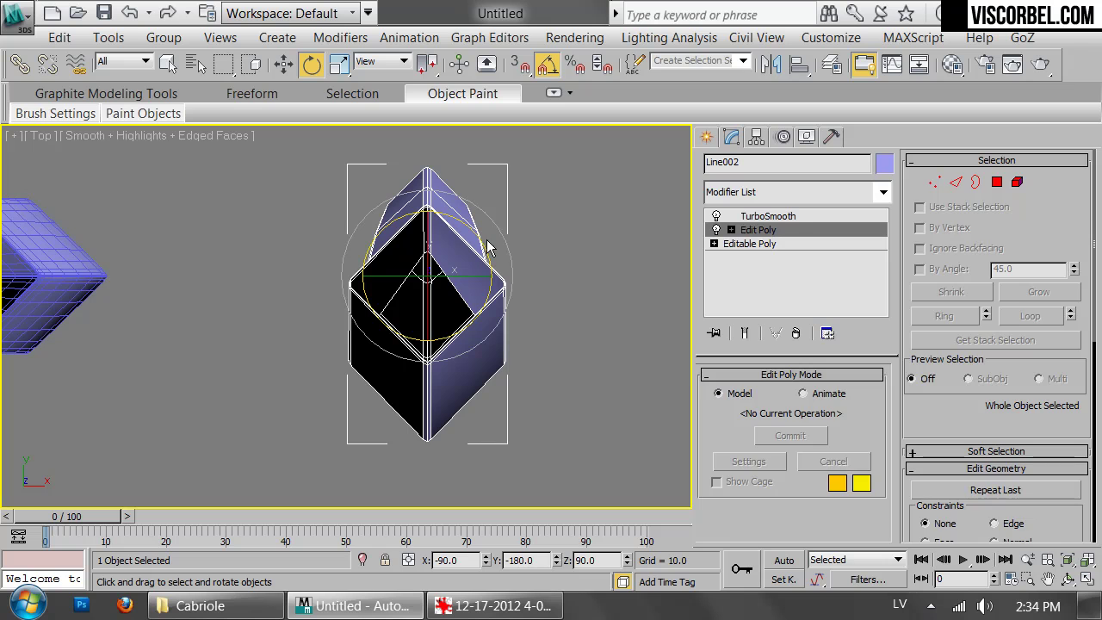
- Delete all polygons on the right half of the copied leg in the Top view
{"action": "key", "text": "4"}
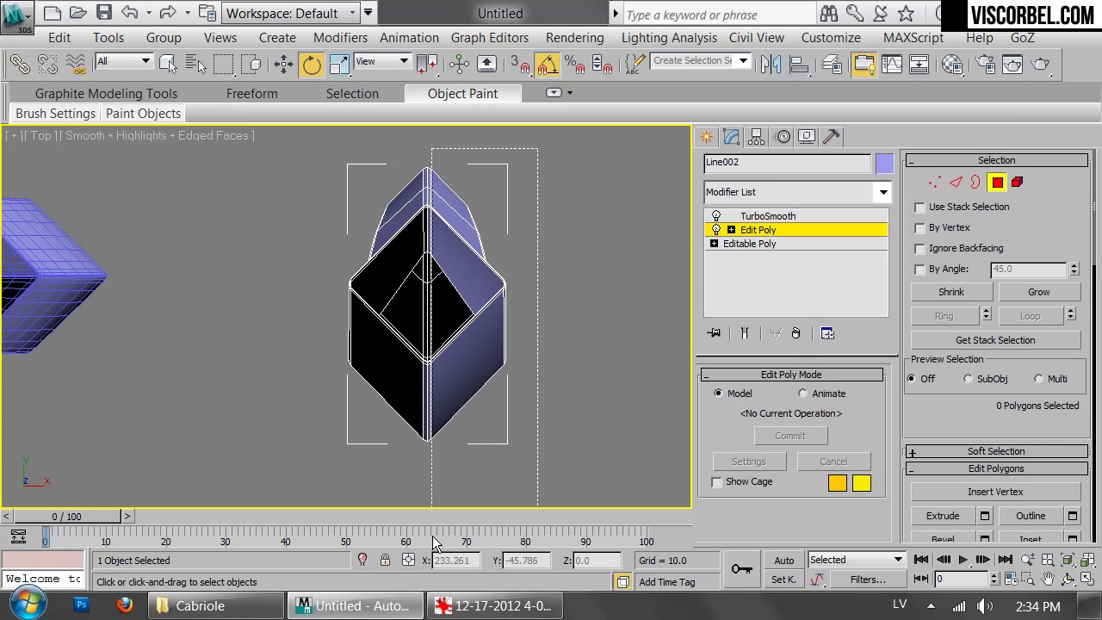
{"action": "left_click", "coordinate": [469, 277]}
{"action": "key", "text": "Delete"}
{"action": "scroll", "coordinate": [478, 293], "scroll_direction": "up", "scroll_amount": 3}
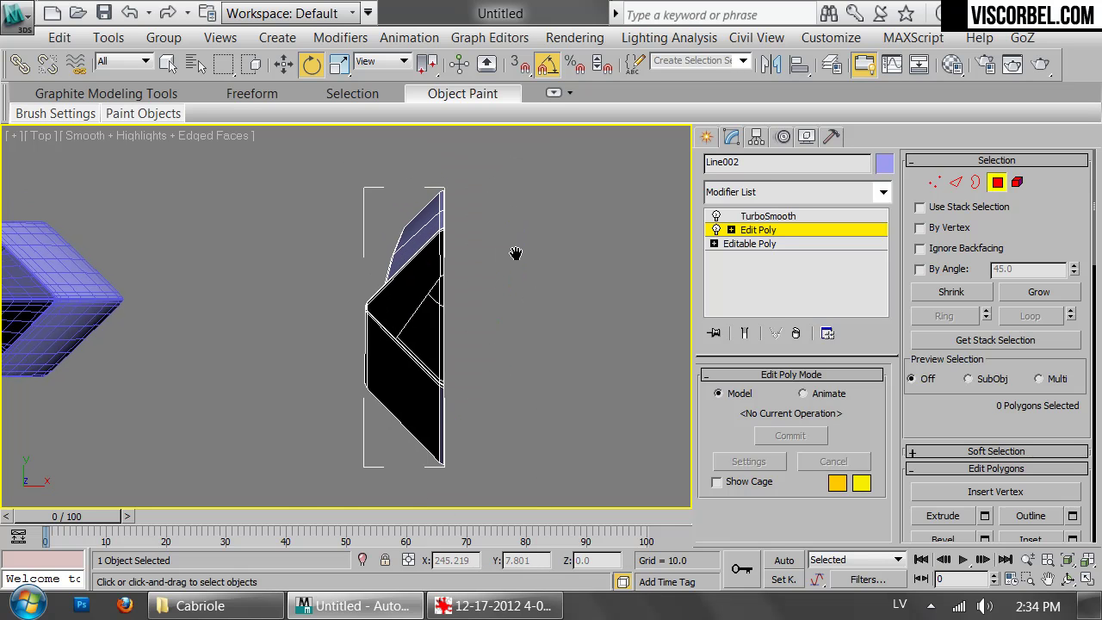
- Select the open border along the cut side without its crossing end edges and scale the edges flat along X
{"action": "key", "text": "3"}
{"action": "left_click", "coordinate": [413, 374]}
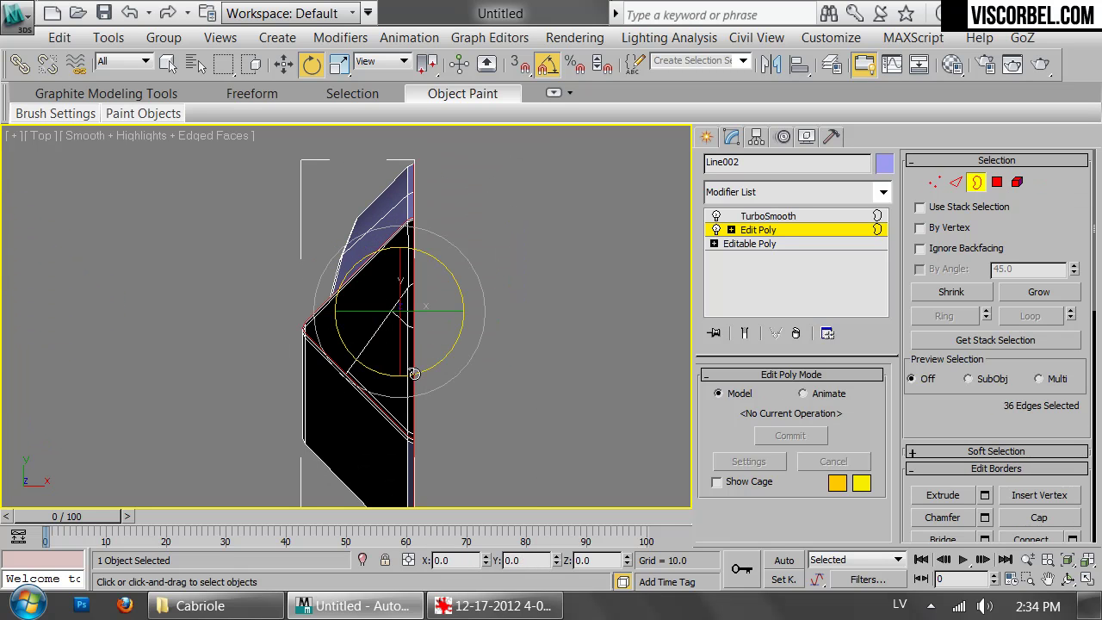
{"action": "key", "text": "2"}
{"action": "left_click_drag", "start_coordinate": [261, 205], "coordinate": [362, 451]}
{"action": "key", "text": "F3"}
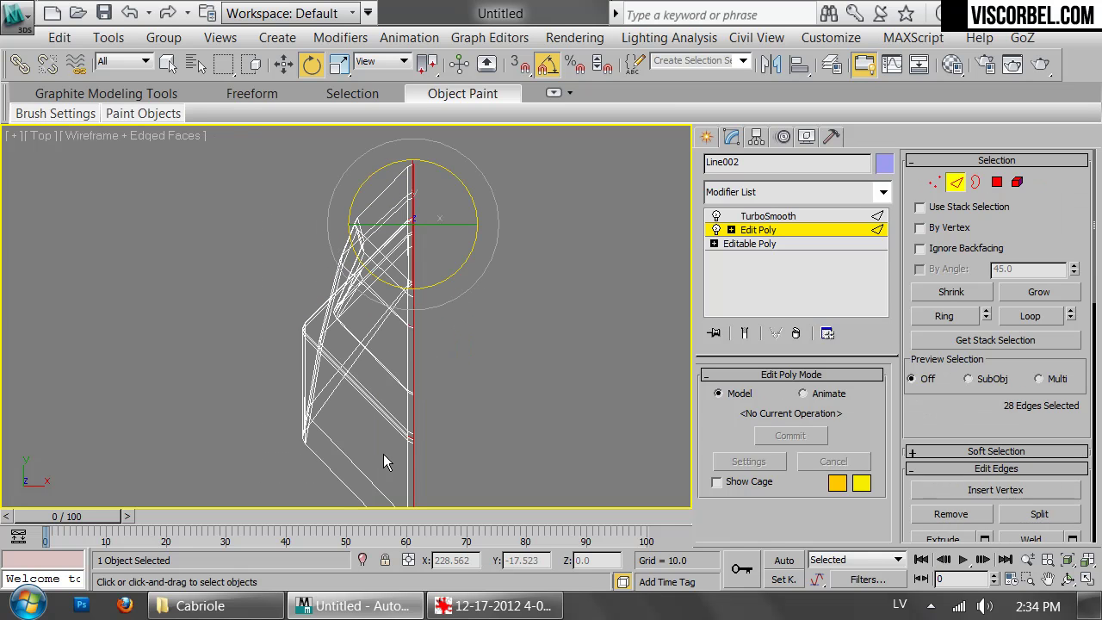
{"action": "key", "text": "r"}
{"action": "scroll", "coordinate": [399, 258], "scroll_direction": "up", "scroll_amount": 5}
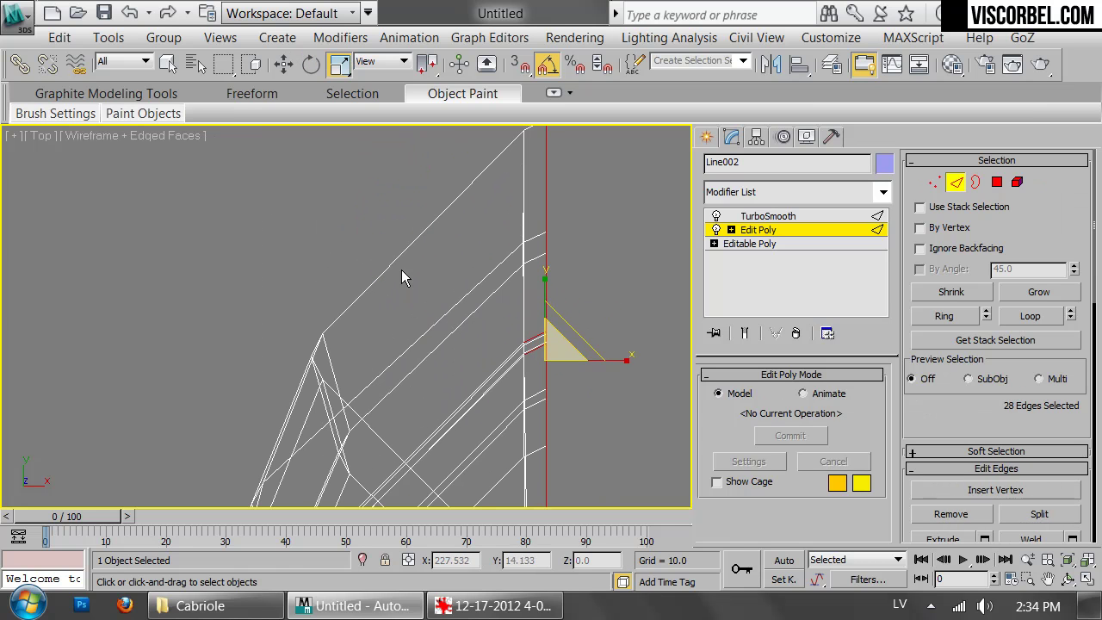
{"action": "scroll", "coordinate": [608, 371], "scroll_direction": "down", "scroll_amount": 5}
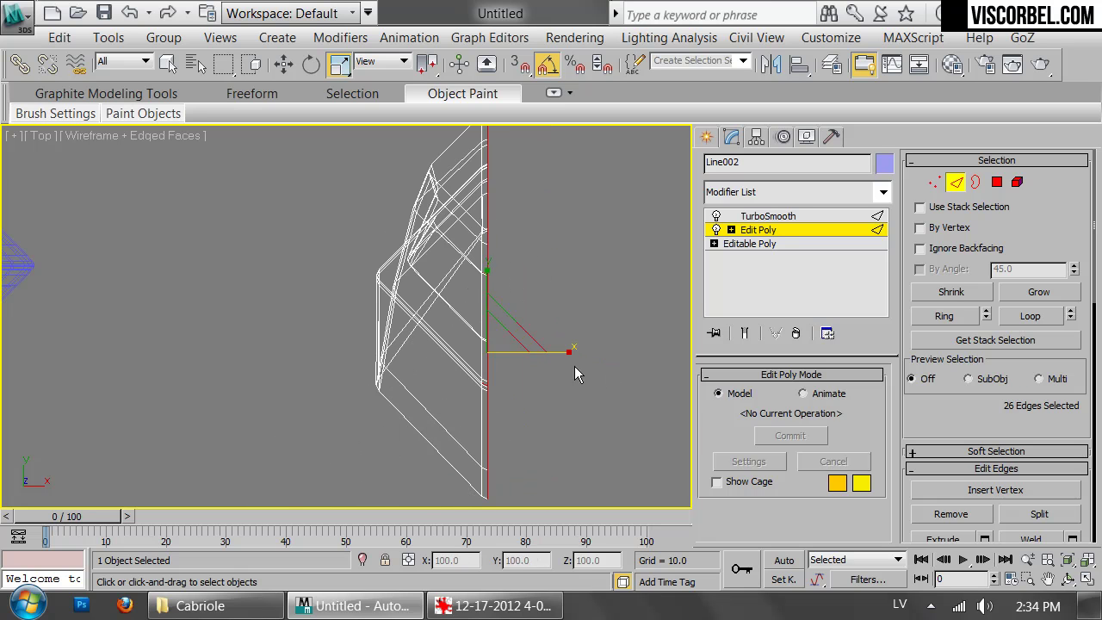
{"action": "scroll", "coordinate": [453, 382], "scroll_direction": "up", "scroll_amount": 5}
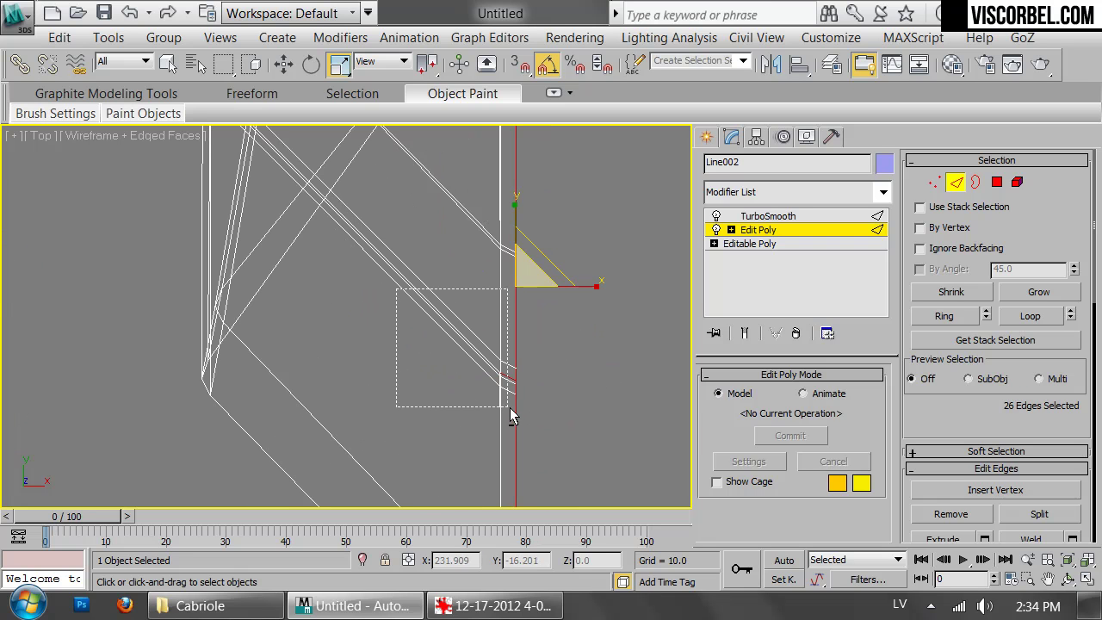
{"action": "scroll", "coordinate": [522, 414], "scroll_direction": "down", "scroll_amount": 4}
{"action": "left_click_drag", "start_coordinate": [513, 342], "coordinate": [180, 302]}
{"action": "scroll", "coordinate": [408, 220], "scroll_direction": "up", "scroll_amount": 7}
{"action": "middle_click_drag", "start_coordinate": [408, 220], "coordinate": [371, 355]}
{"action": "left_click_drag", "start_coordinate": [509, 366], "coordinate": [584, 477]}
{"action": "scroll", "coordinate": [546, 423], "scroll_direction": "down", "scroll_amount": 5}
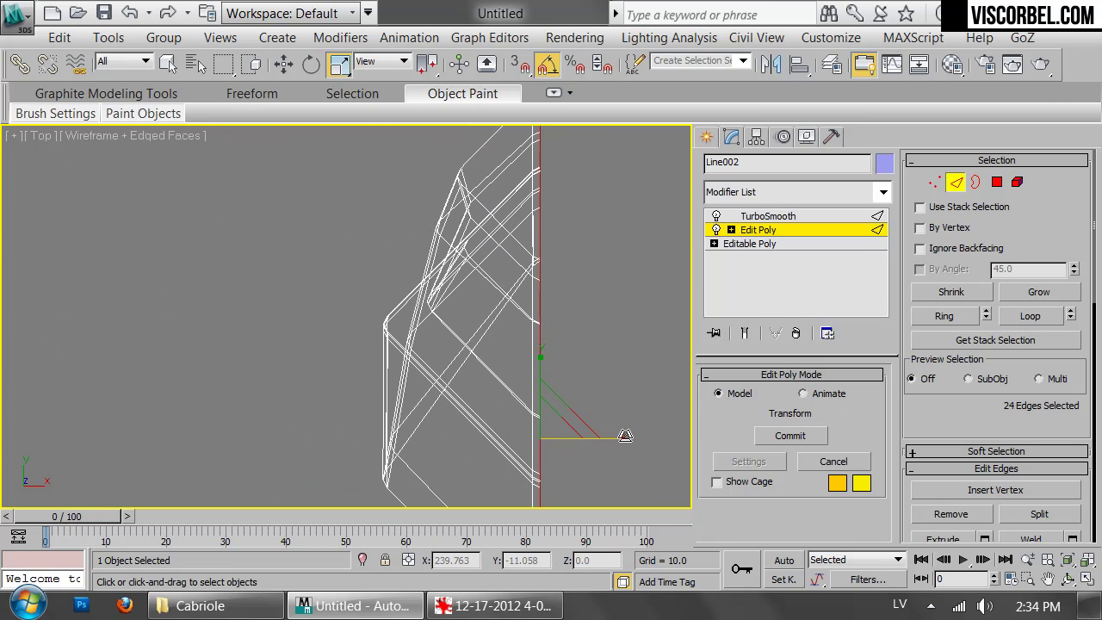
- Add a Symmetry modifier above the Edit Poly level and set its mirror axis to Z
{"action": "key", "text": "1"}
{"action": "scroll", "coordinate": [603, 302], "scroll_direction": "down", "scroll_amount": 3}
{"action": "left_click", "coordinate": [758, 229]}
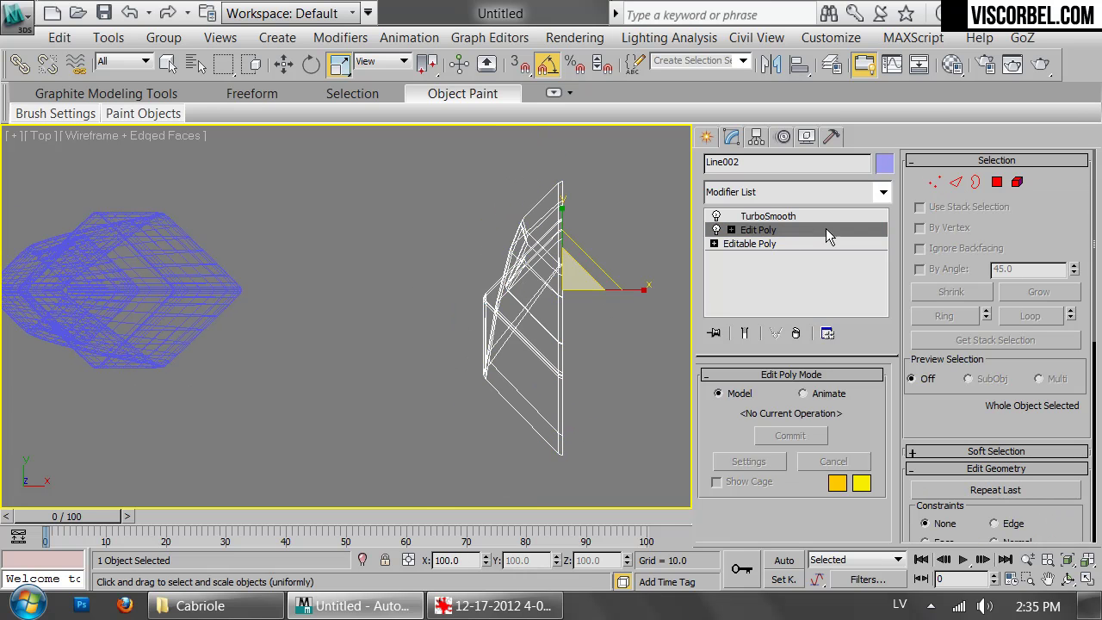
{"action": "left_click", "coordinate": [816, 197]}
{"action": "scroll", "coordinate": [775, 250], "scroll_direction": "down", "scroll_amount": 20}
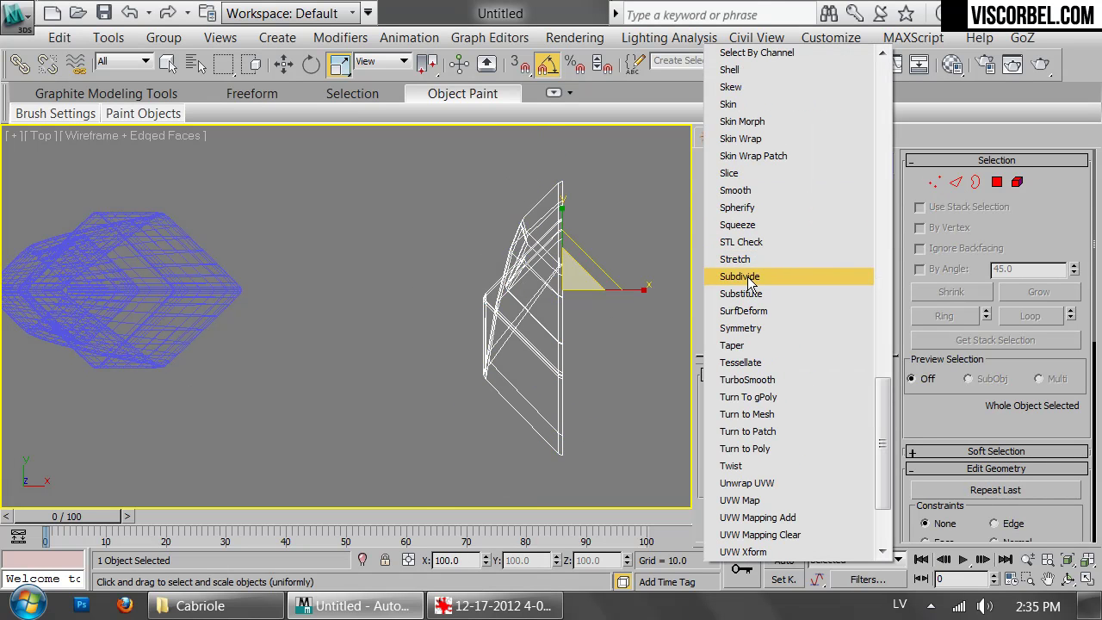
{"action": "left_click", "coordinate": [757, 328]}
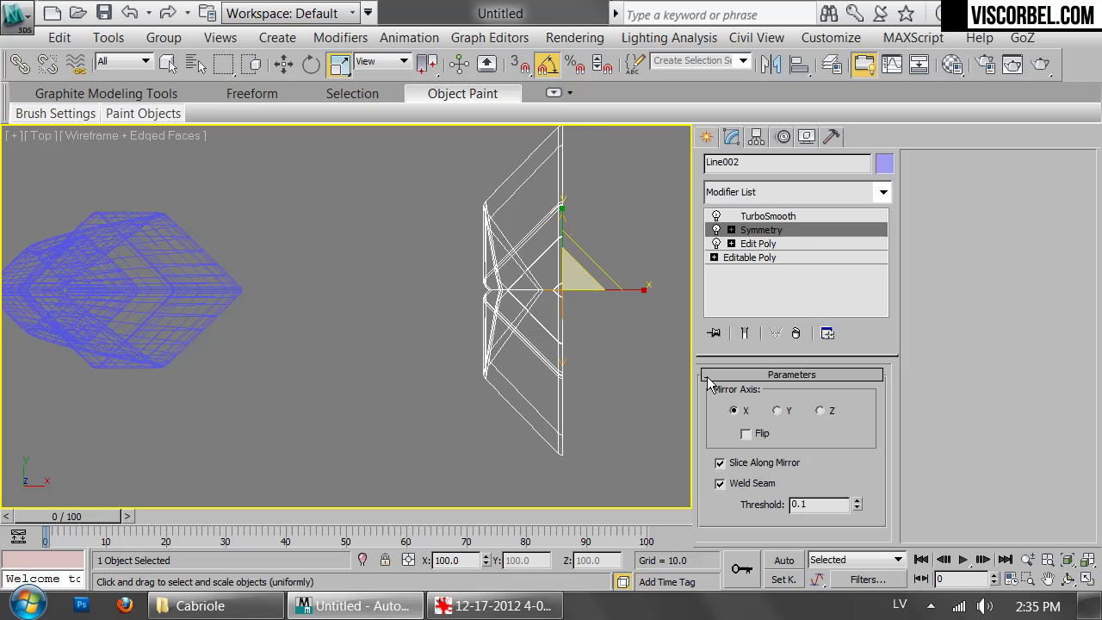
{"action": "left_click", "coordinate": [780, 411]}
{"action": "left_click", "coordinate": [822, 412]}
{"action": "middle_click_drag", "start_coordinate": [574, 373], "coordinate": [547, 363]}
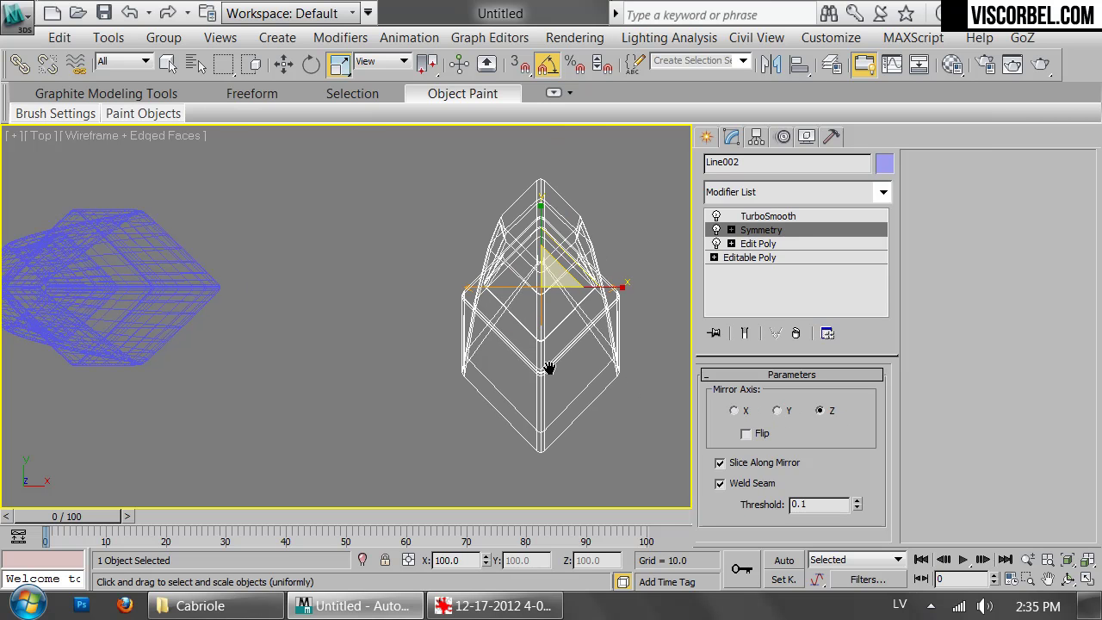
- Inspect the mirrored leg's foot in shaded Perspective view and examine the chair legs up close in the reference image
{"action": "key", "text": "p"}
{"action": "key", "text": "z"}
{"action": "key", "text": "F3"}
{"action": "mouse_move", "coordinate": [386, 389]}
{"action": "middle_mouse_down", "text": "alt"}
{"action": "mouse_move", "coordinate": [416, 293]}
{"action": "mouse_move", "coordinate": [451, 253]}
{"action": "mouse_move", "coordinate": [366, 216]}
{"action": "mouse_move", "coordinate": [445, 264]}
{"action": "mouse_move", "coordinate": [344, 236]}
{"action": "mouse_move", "coordinate": [396, 249]}
{"action": "mouse_move", "coordinate": [367, 135]}
{"action": "mouse_move", "coordinate": [446, 96]}
{"action": "middle_mouse_up", "text": "alt"}
{"action": "scroll", "coordinate": [367, 136], "scroll_direction": "up", "scroll_amount": 3}
{"action": "scroll", "coordinate": [367, 135], "scroll_direction": "up", "scroll_amount": 3}
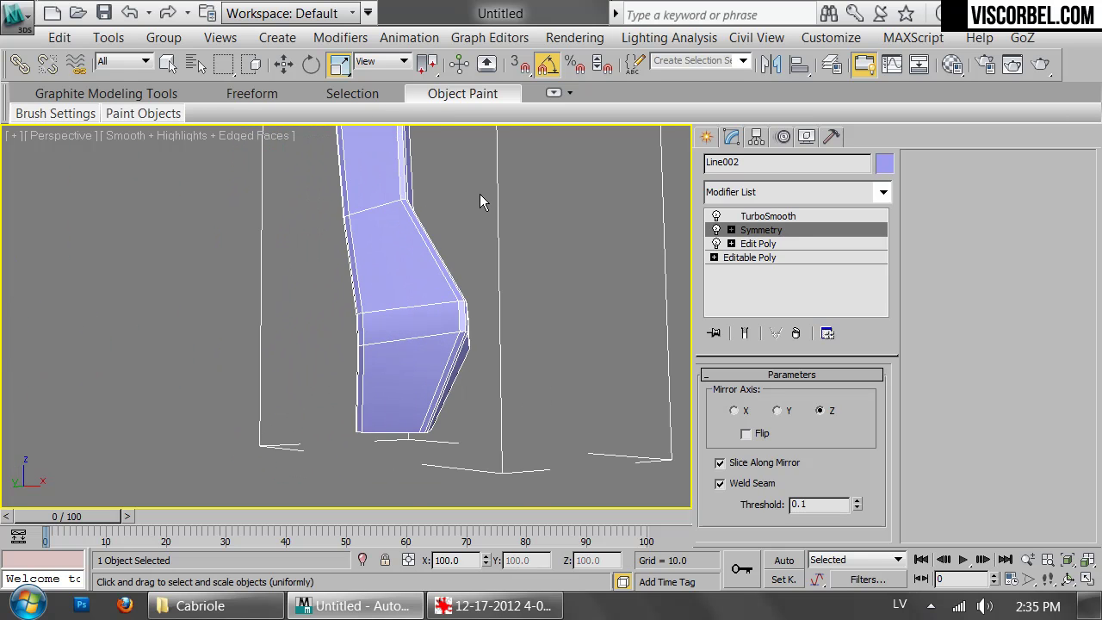
{"action": "left_click", "coordinate": [495, 605]}
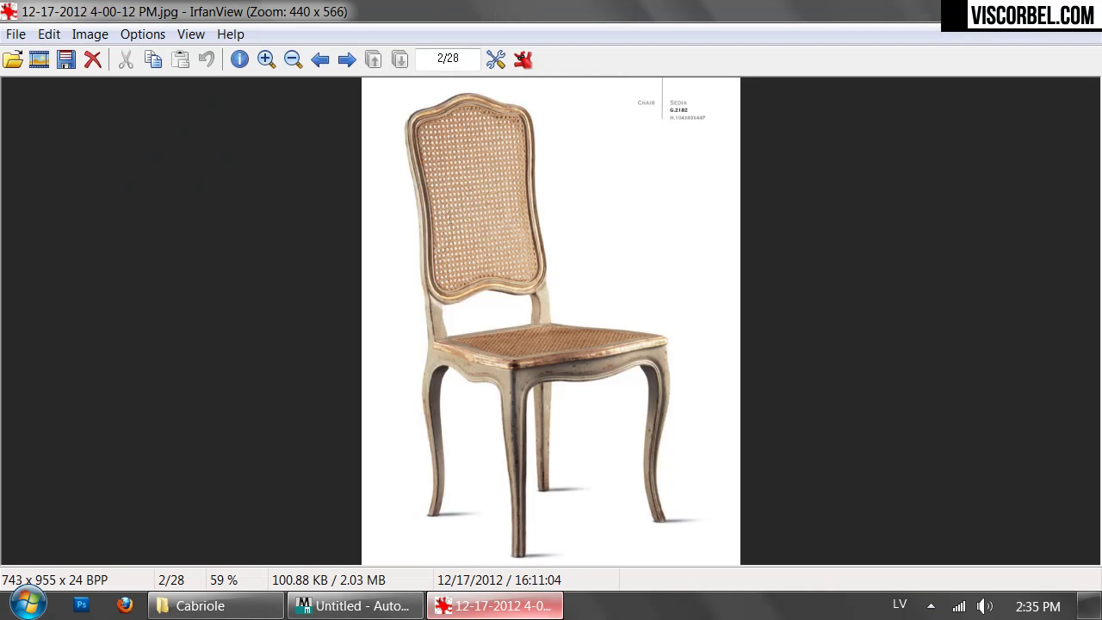
{"action": "left_click", "coordinate": [268, 63]}
{"action": "left_click", "coordinate": [268, 63]}
{"action": "left_click", "coordinate": [268, 63]}
{"action": "left_click", "coordinate": [268, 64]}
{"action": "scroll", "coordinate": [758, 396], "scroll_direction": "down", "scroll_amount": 5}
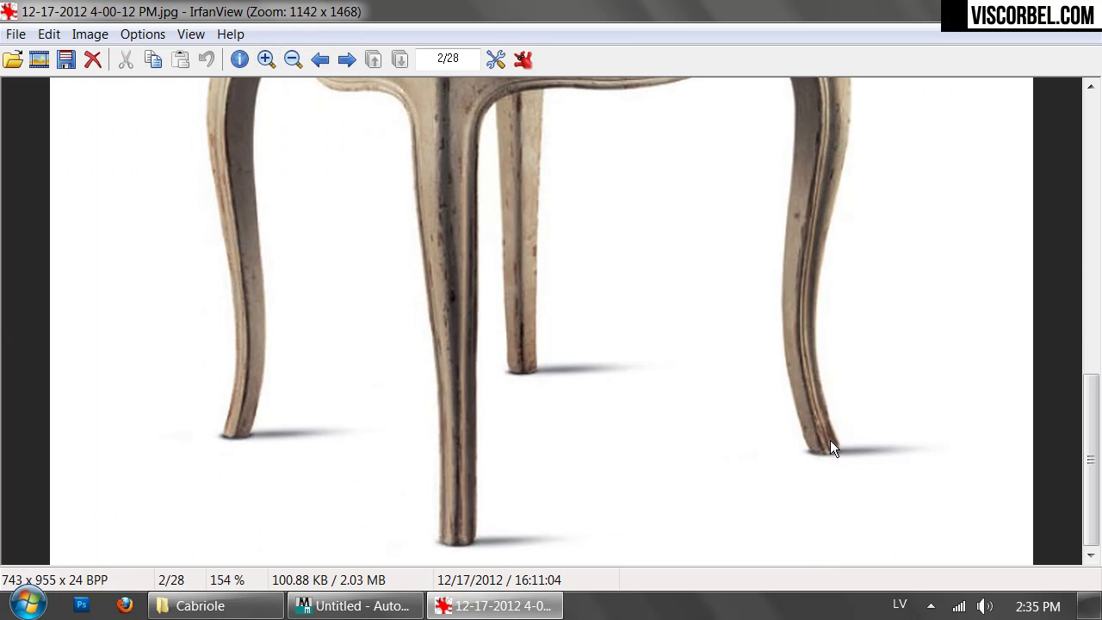
- At the Edit Poly level in 3ds Max, connect the ring of edges across the leg's side with 1 segment, pinch 0 and slide -62
{"action": "left_click", "coordinate": [353, 606]}
{"action": "middle_click_drag", "start_coordinate": [478, 375], "coordinate": [432, 321], "text": "alt"}
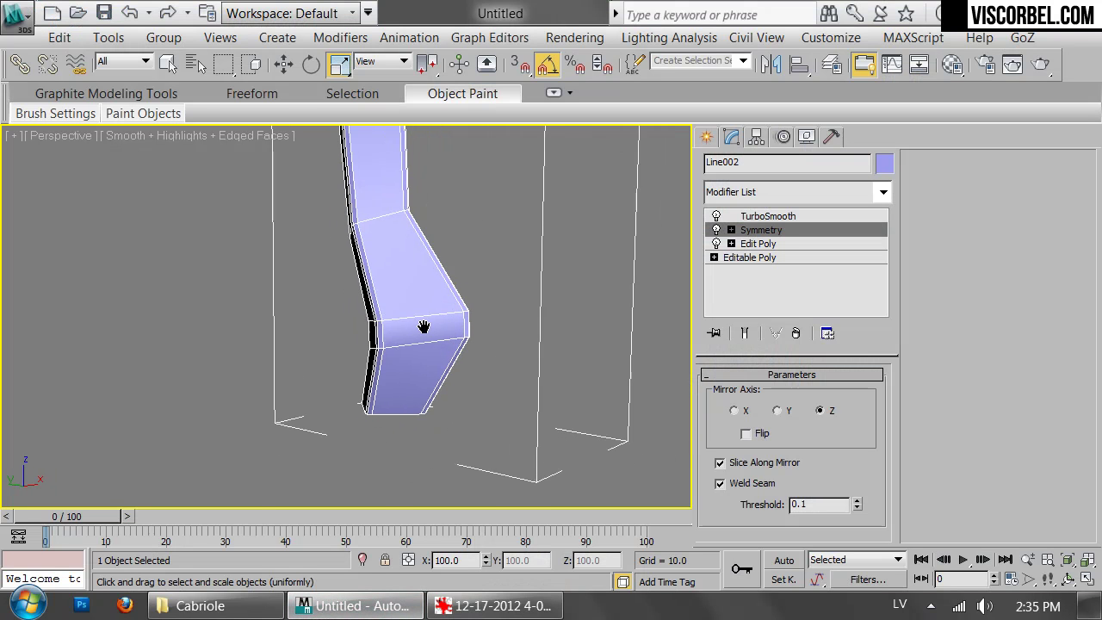
{"action": "scroll", "coordinate": [475, 327], "scroll_direction": "up", "scroll_amount": 4}
{"action": "left_click", "coordinate": [764, 245]}
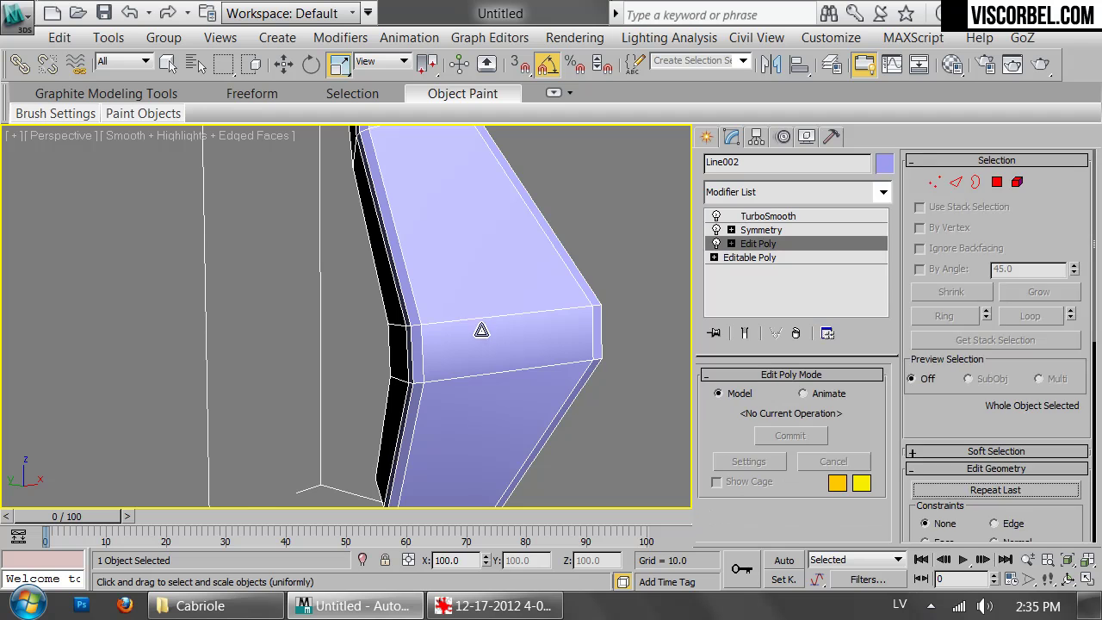
{"action": "key", "text": "2"}
{"action": "left_click", "coordinate": [457, 321]}
{"action": "left_click", "coordinate": [945, 316]}
{"action": "scroll", "coordinate": [542, 323], "scroll_direction": "down", "scroll_amount": 5}
{"action": "scroll", "coordinate": [568, 325], "scroll_direction": "up", "scroll_amount": 5}
{"action": "right_click", "coordinate": [616, 332]}
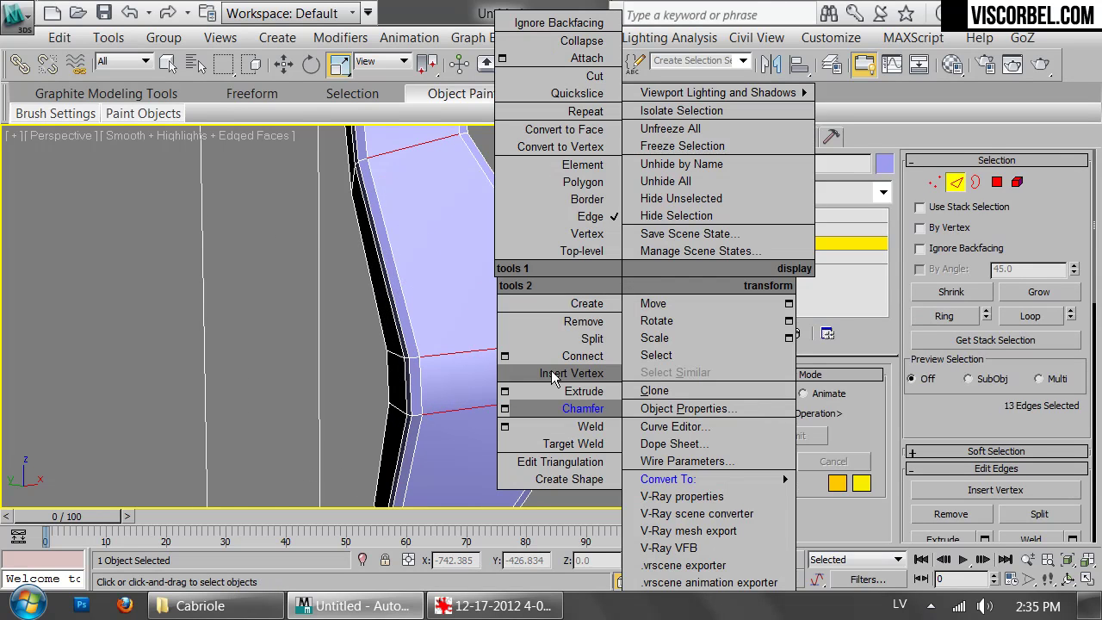
{"action": "left_click", "coordinate": [505, 356]}
{"action": "left_click_drag", "start_coordinate": [366, 379], "coordinate": [157, 391]}
{"action": "middle_click_drag", "start_coordinate": [420, 278], "coordinate": [503, 410]}
{"action": "scroll", "coordinate": [503, 410], "scroll_direction": "down", "scroll_amount": 5}
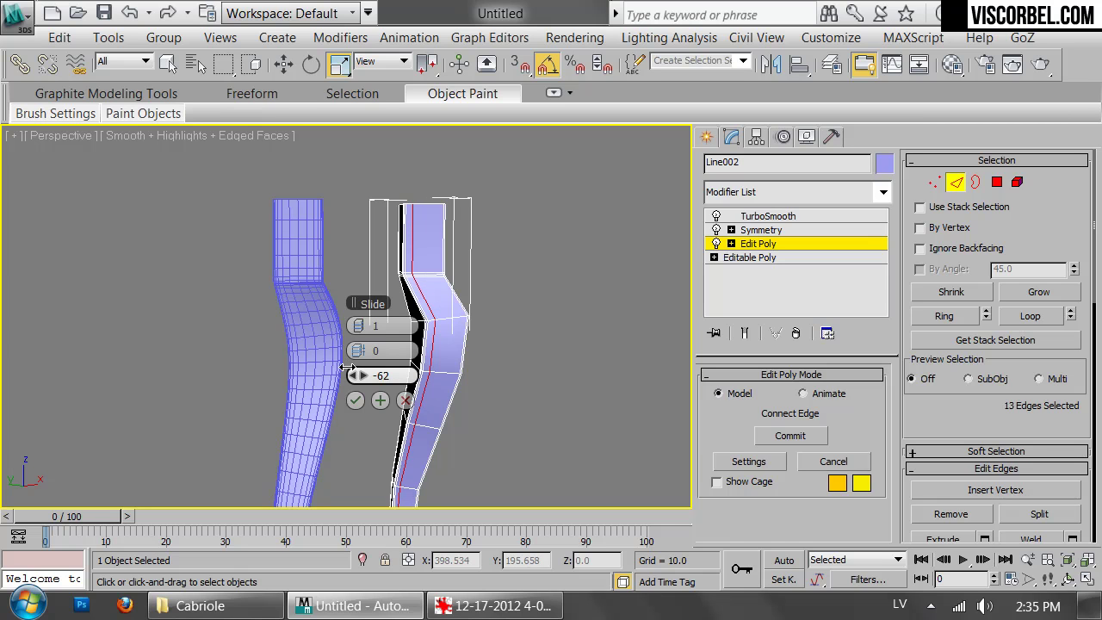
{"action": "left_click", "coordinate": [355, 400]}
- Extrude the new lengthwise edge loop inward with a height of -0.828 and a width of 0.621
{"action": "scroll", "coordinate": [509, 360], "scroll_direction": "up", "scroll_amount": 4}
{"action": "middle_click_drag", "start_coordinate": [475, 374], "coordinate": [401, 321]}
{"action": "scroll", "coordinate": [448, 318], "scroll_direction": "up", "scroll_amount": 3}
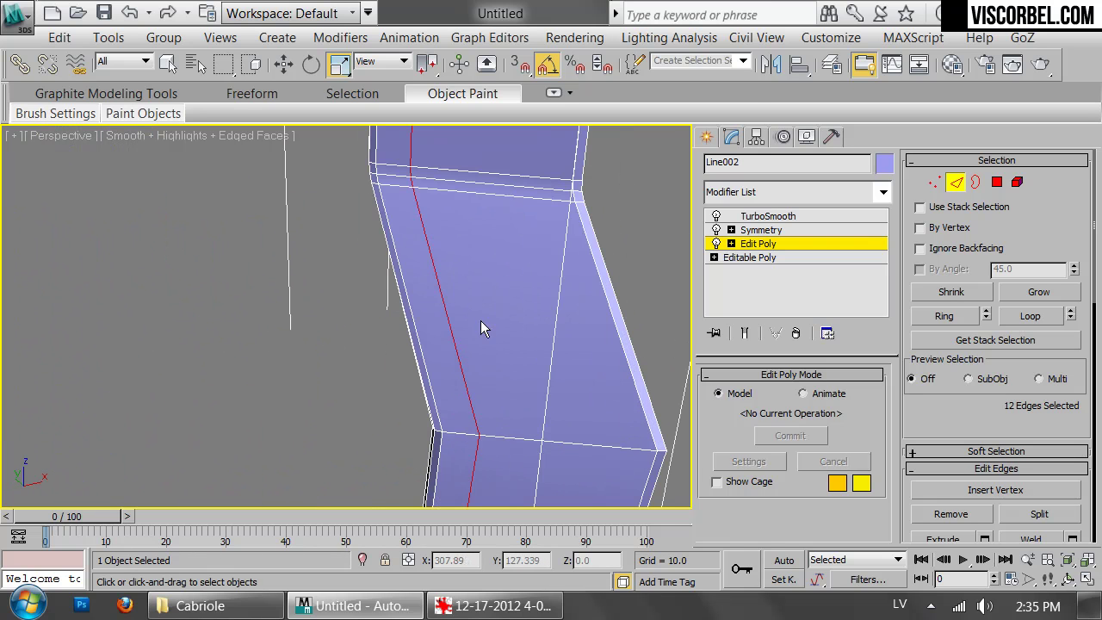
{"action": "right_click", "coordinate": [572, 279]}
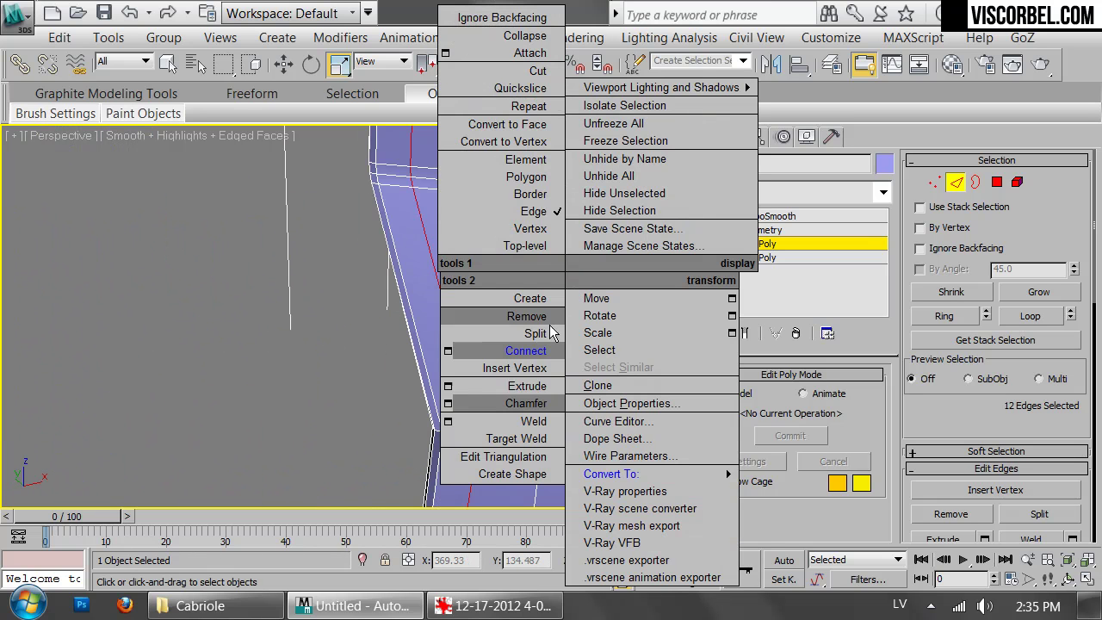
{"action": "left_click", "coordinate": [472, 394]}
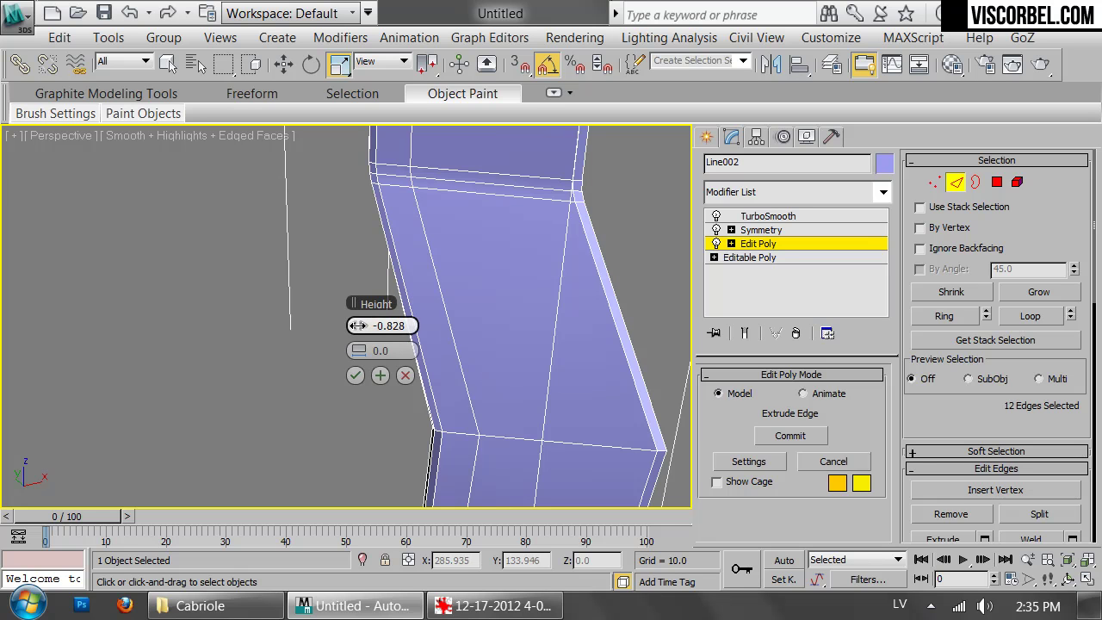
{"action": "left_click_drag", "start_coordinate": [359, 351], "coordinate": [369, 351]}
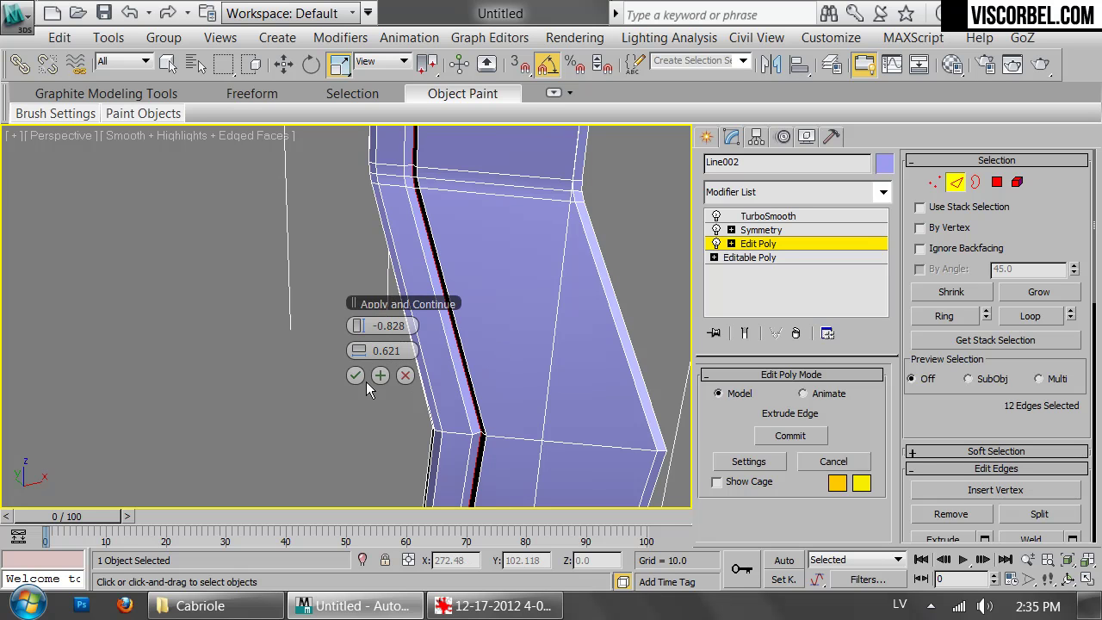
{"action": "left_click", "coordinate": [354, 375]}
- Accept the edge extrusion and chamfer the selected groove edges by 0.09 with 1 segment
{"action": "middle_click_drag", "start_coordinate": [354, 375], "coordinate": [492, 369], "text": "alt"}
{"action": "scroll", "coordinate": [611, 265], "scroll_direction": "up", "scroll_amount": 5}
{"action": "scroll", "coordinate": [560, 276], "scroll_direction": "up", "scroll_amount": 4}
{"action": "right_click", "coordinate": [564, 208]}
{"action": "left_click", "coordinate": [448, 442]}
{"action": "middle_click_drag", "start_coordinate": [448, 442], "coordinate": [430, 284], "text": "alt"}
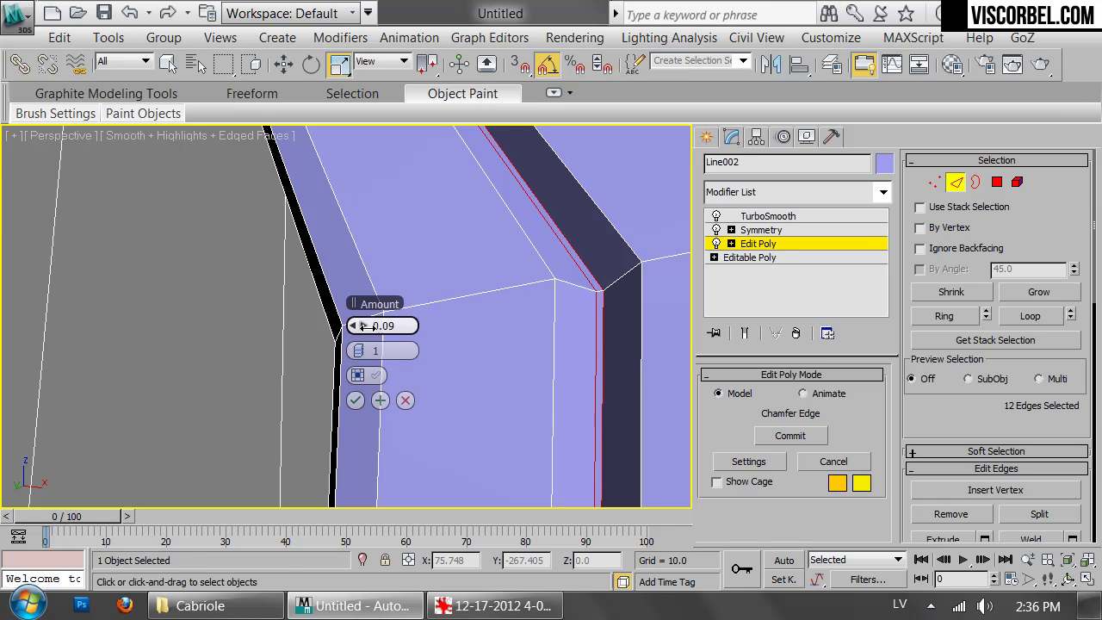
{"action": "left_click", "coordinate": [355, 401]}
{"action": "key", "text": "2"}
{"action": "scroll", "coordinate": [468, 337], "scroll_direction": "down", "scroll_amount": 6}
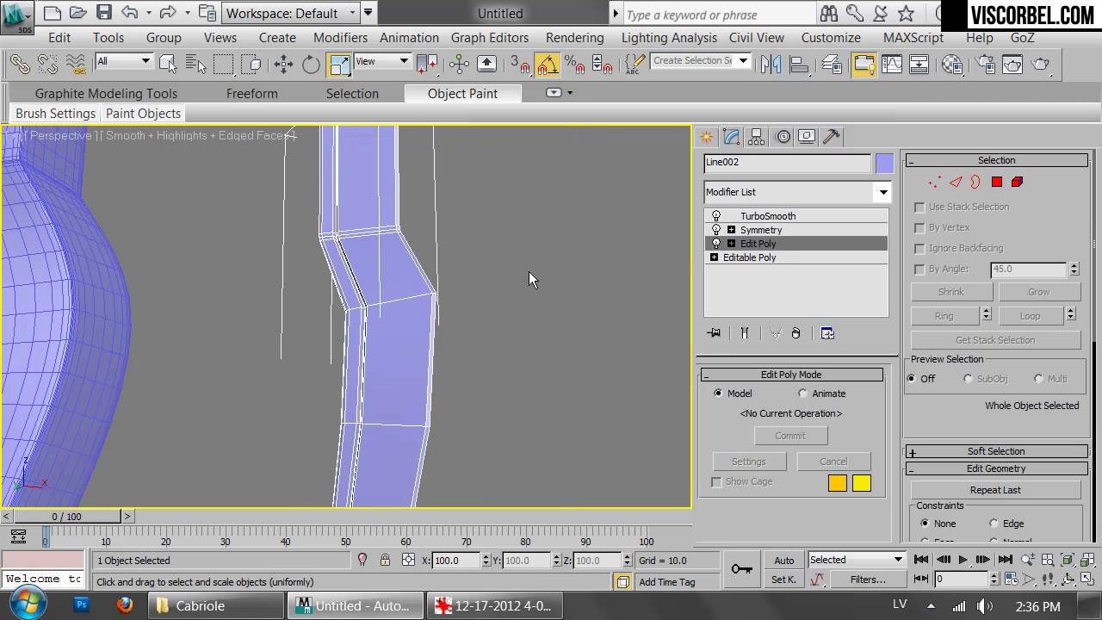
- Inspect the smoothed grooved leg beside the original in shaded Perspective view without edged faces
{"action": "scroll", "coordinate": [517, 280], "scroll_direction": "down", "scroll_amount": 5}
{"action": "left_click", "coordinate": [529, 272]}
{"action": "key", "text": "F4"}
{"action": "scroll", "coordinate": [450, 334], "scroll_direction": "down", "scroll_amount": 3}
{"action": "middle_click_drag", "start_coordinate": [474, 224], "coordinate": [425, 442], "text": "alt"}
{"action": "scroll", "coordinate": [511, 237], "scroll_direction": "up", "scroll_amount": 2}
{"action": "scroll", "coordinate": [511, 238], "scroll_direction": "up", "scroll_amount": 3}
{"action": "scroll", "coordinate": [422, 290], "scroll_direction": "up", "scroll_amount": 3}
{"action": "middle_click_drag", "start_coordinate": [421, 290], "coordinate": [382, 330]}
{"action": "scroll", "coordinate": [393, 487], "scroll_direction": "down", "scroll_amount": 2}
{"action": "scroll", "coordinate": [394, 488], "scroll_direction": "down", "scroll_amount": 3}
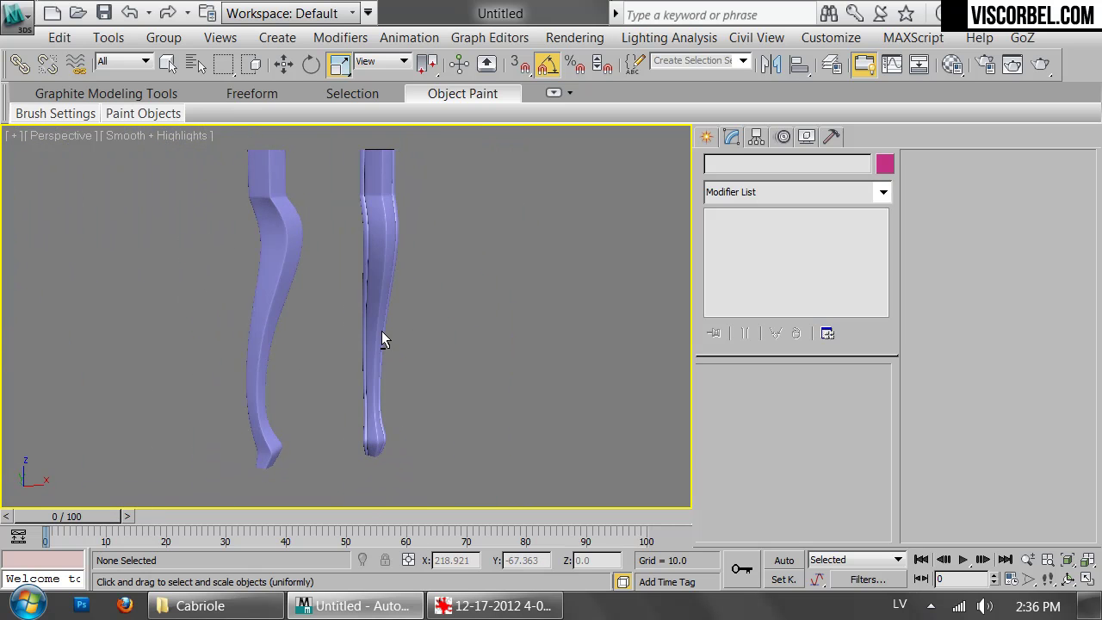
- Rotate the grooved leg in the Front view to match the original leg's orientation
{"action": "left_click_drag", "start_coordinate": [321, 328], "coordinate": [431, 371]}
{"action": "key", "text": "f"}
{"action": "key", "text": "e"}
{"action": "left_click_drag", "start_coordinate": [401, 305], "coordinate": [475, 308]}
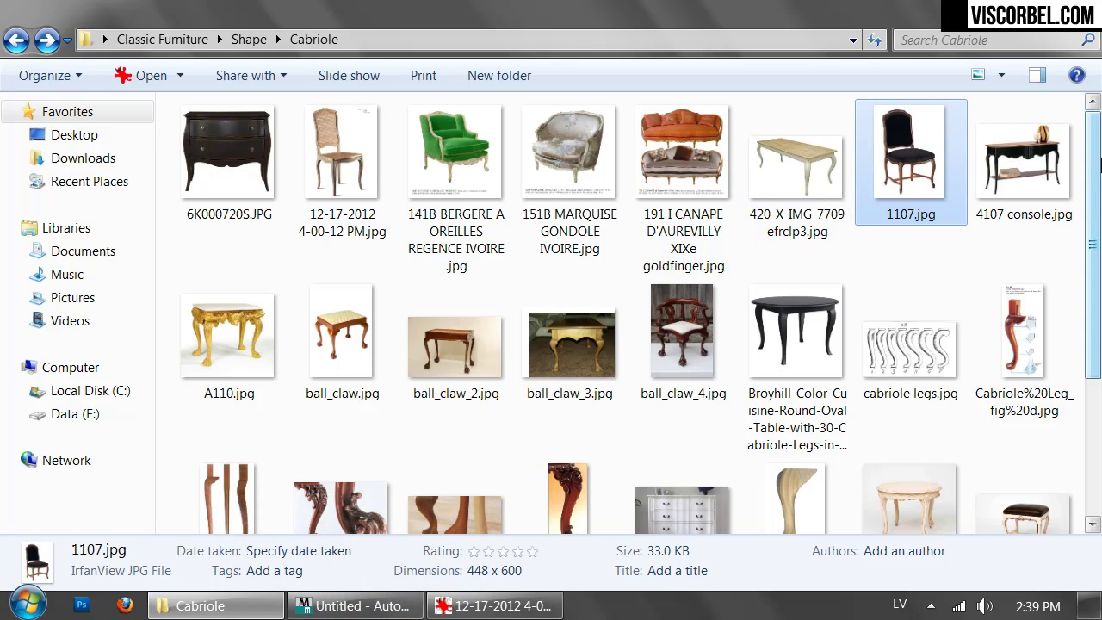
- Open the 1107.jpg chair image from the Cabriole reference folder and examine its carved legs and feet up close
{"action": "left_click_drag", "start_coordinate": [1099, 148], "coordinate": [1072, 324]}
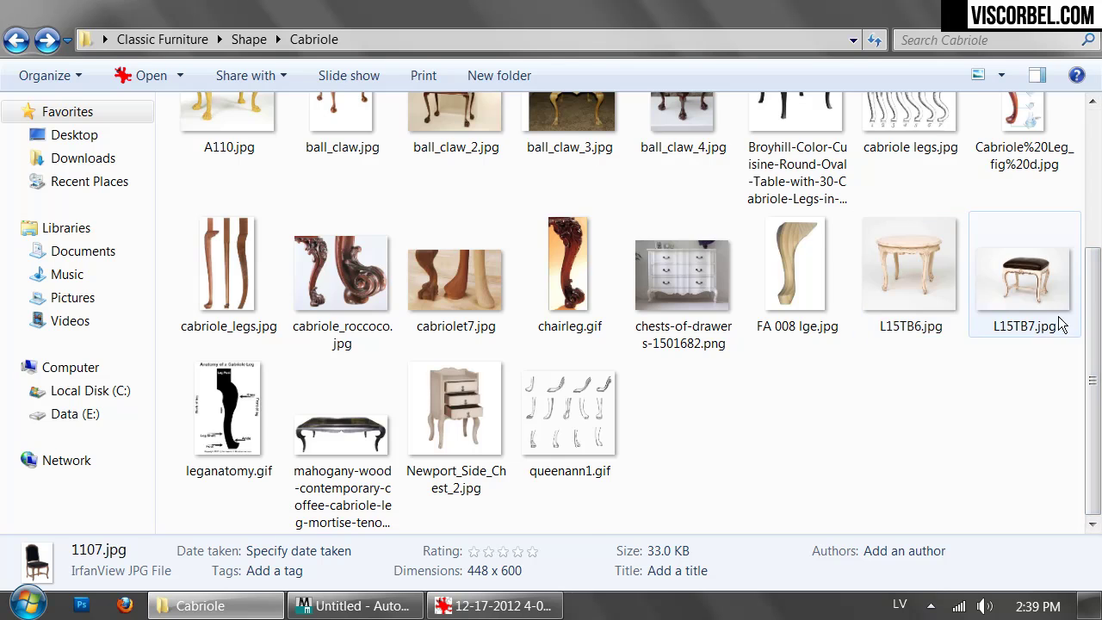
{"action": "scroll", "coordinate": [1051, 322], "scroll_direction": "up", "scroll_amount": 3}
{"action": "double_click", "coordinate": [907, 153]}
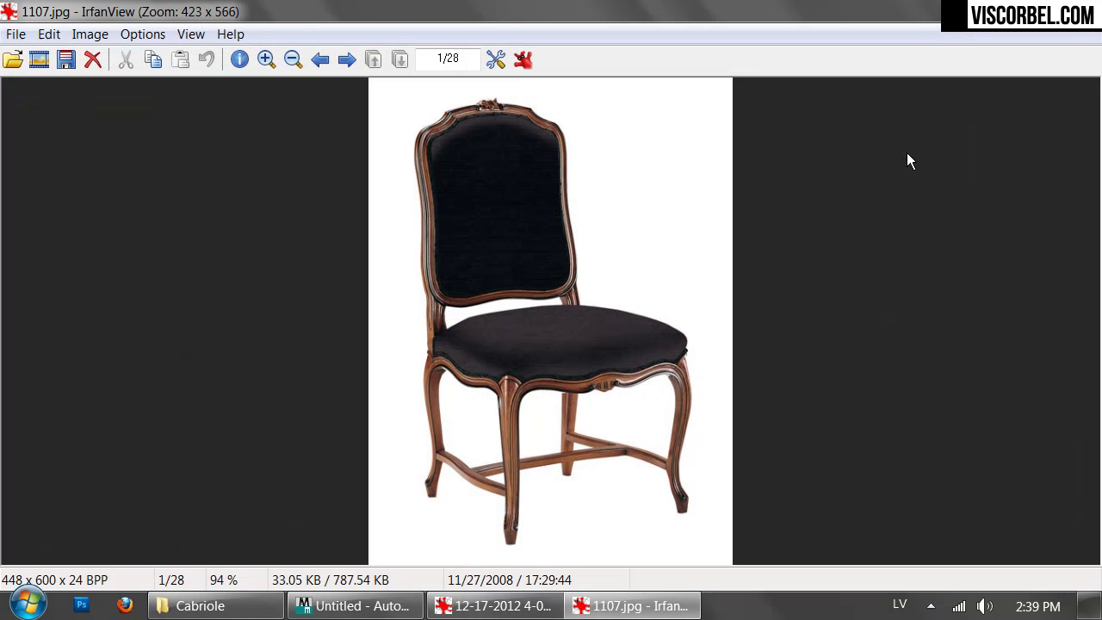
{"action": "left_click", "coordinate": [263, 57]}
{"action": "left_click", "coordinate": [263, 57]}
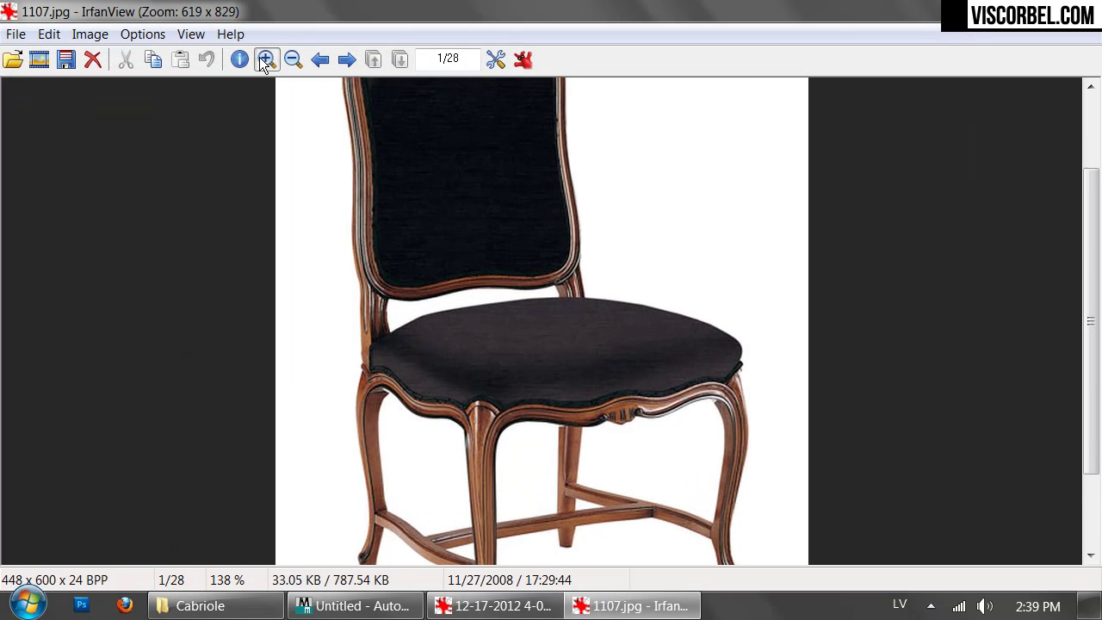
{"action": "left_click", "coordinate": [263, 58]}
{"action": "left_click", "coordinate": [263, 57]}
{"action": "left_click", "coordinate": [262, 58]}
{"action": "left_click", "coordinate": [263, 58]}
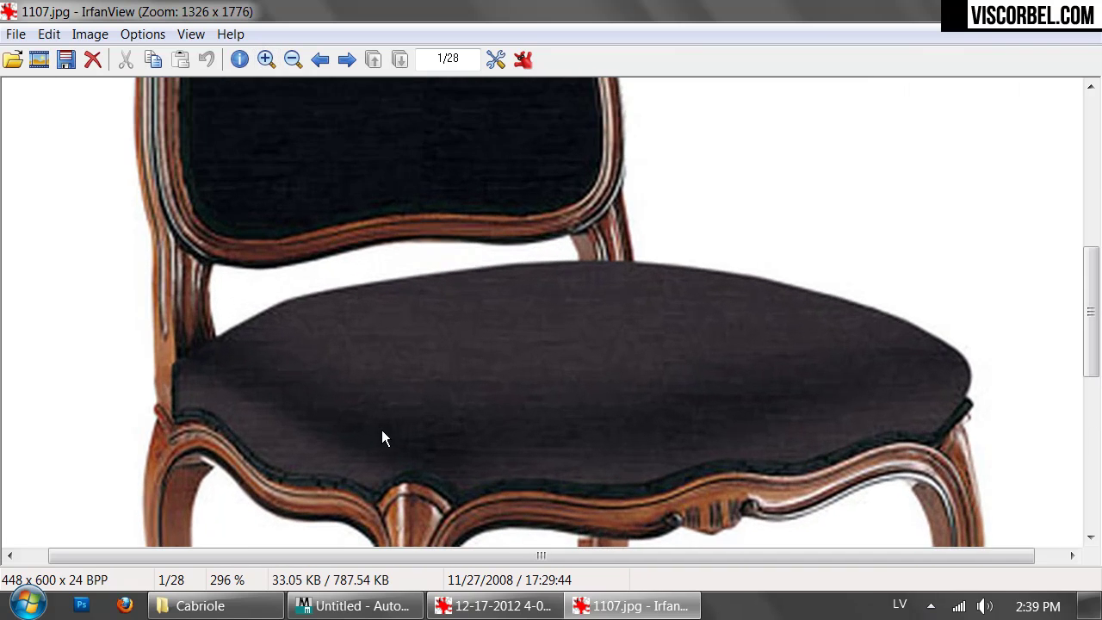
{"action": "scroll", "coordinate": [475, 311], "scroll_direction": "down", "scroll_amount": 6}
{"action": "right_click_drag", "start_coordinate": [565, 376], "coordinate": [525, 381]}
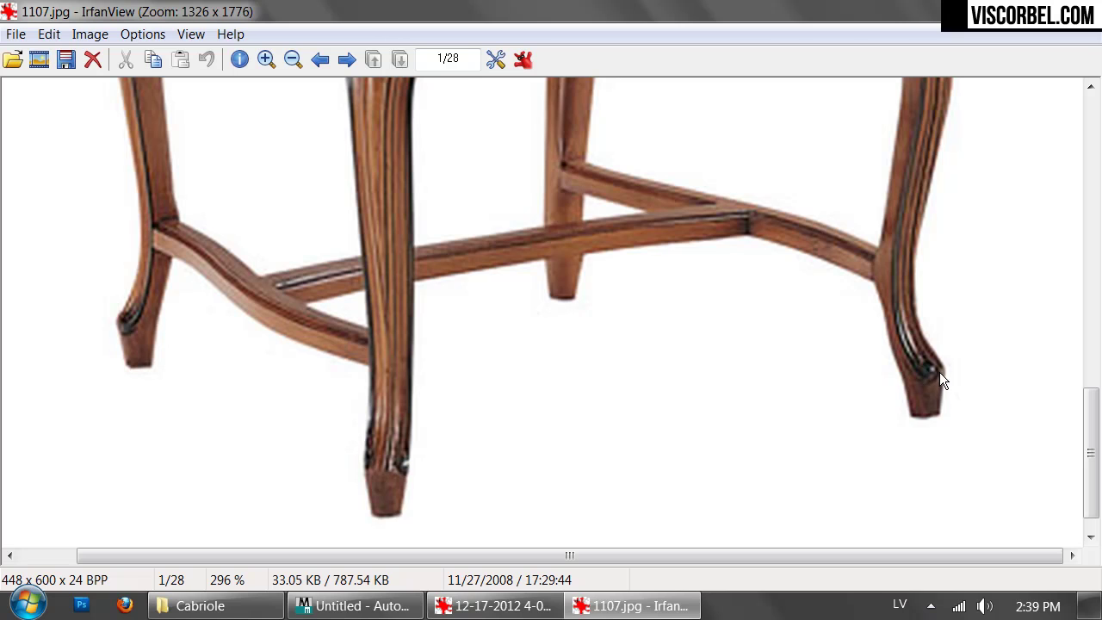
- Switch back to 3ds Max and copy the grooved leg along X beside the existing two
{"action": "left_click", "coordinate": [349, 606]}
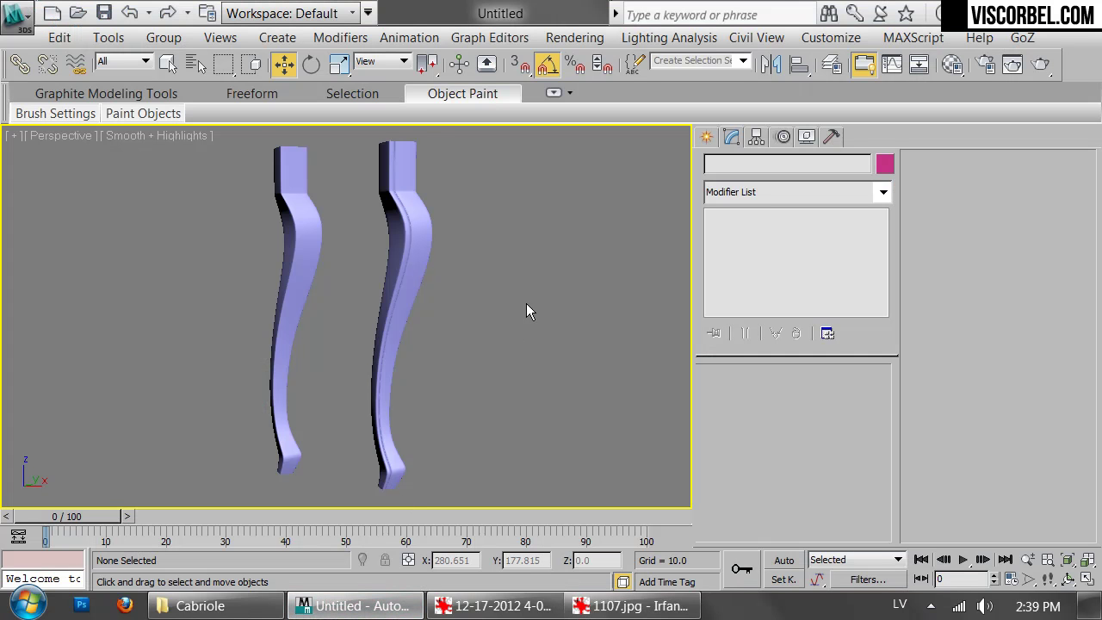
{"action": "left_click", "coordinate": [361, 367]}
{"action": "key", "text": "f"}
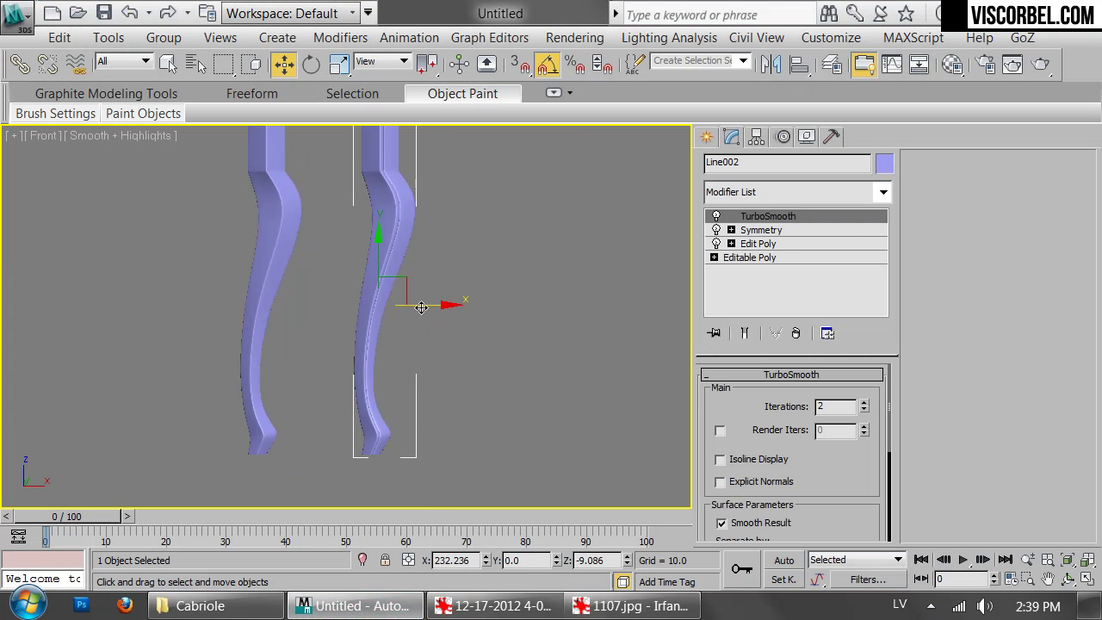
{"action": "left_click_drag", "start_coordinate": [421, 308], "coordinate": [508, 306], "text": "shift"}
{"action": "left_click", "coordinate": [551, 394]}
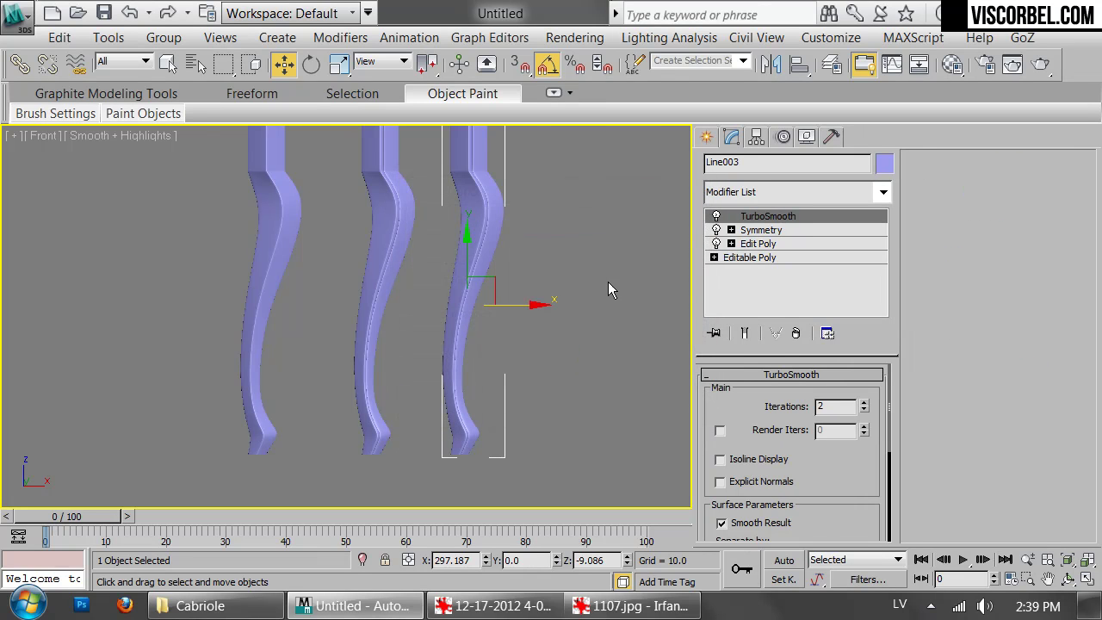
{"action": "key", "text": "p"}
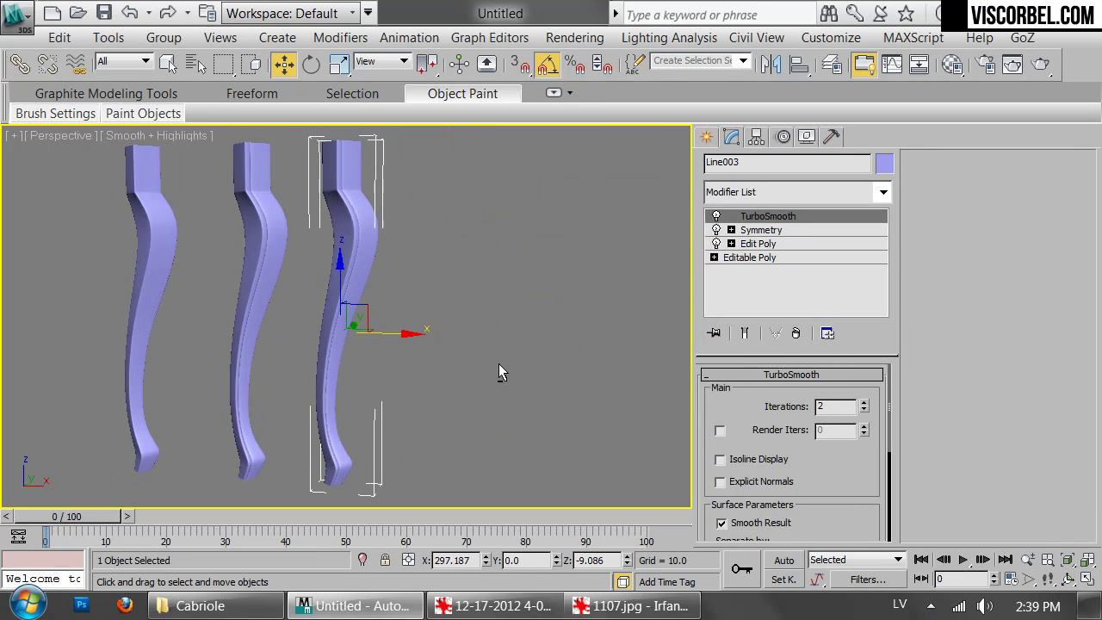
- Isolate the new leg copy and delete the Edit Poly modifier from its stack
{"action": "key", "text": "alt+q"}
{"action": "left_click", "coordinate": [758, 244]}
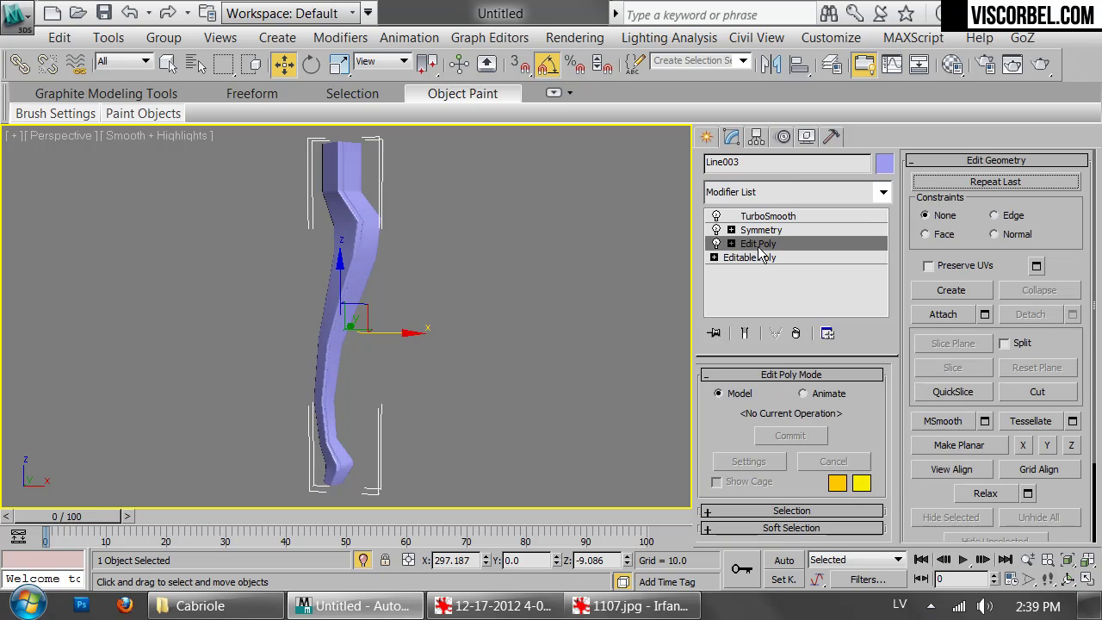
{"action": "middle_click_drag", "start_coordinate": [547, 303], "coordinate": [502, 320], "text": "alt"}
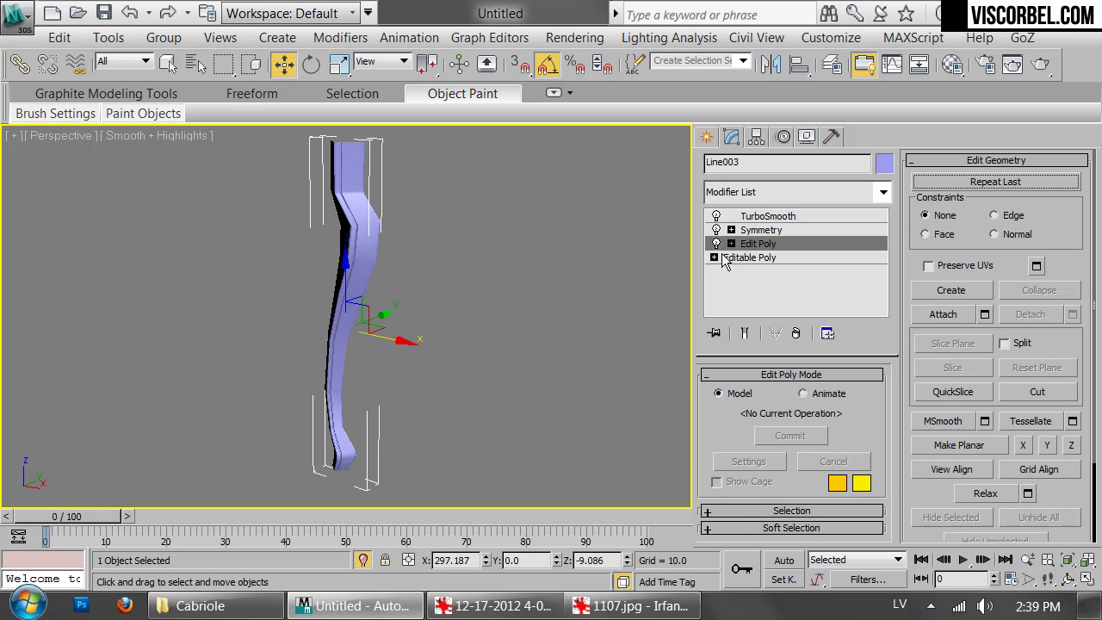
{"action": "right_click", "coordinate": [764, 244]}
{"action": "left_click", "coordinate": [825, 215]}
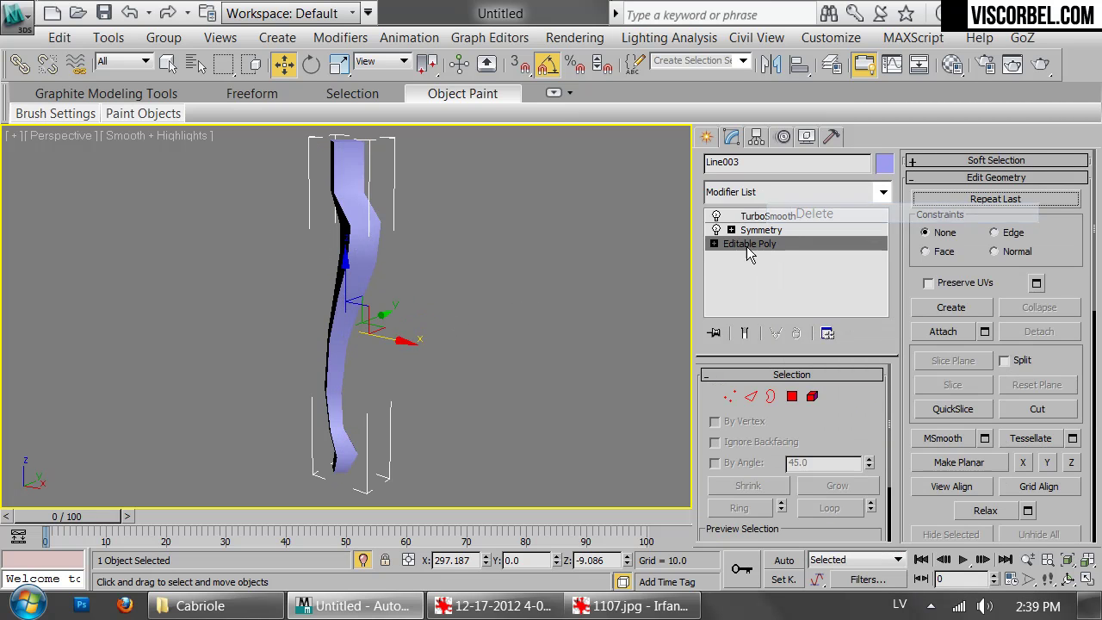
- At the Editable Poly level, chamfer the lengthwise edge loop running along the leg
{"action": "middle_click_drag", "start_coordinate": [475, 324], "coordinate": [482, 263]}
{"action": "key", "text": "F4"}
{"action": "middle_click_drag", "start_coordinate": [438, 394], "coordinate": [468, 354]}
{"action": "scroll", "coordinate": [466, 361], "scroll_direction": "up", "scroll_amount": 4}
{"action": "key", "text": "t"}
{"action": "key", "text": "z"}
{"action": "key", "text": "p"}
{"action": "key", "text": "z"}
{"action": "middle_click_drag", "start_coordinate": [435, 280], "coordinate": [411, 267], "text": "alt"}
{"action": "scroll", "coordinate": [409, 268], "scroll_direction": "up", "scroll_amount": 5}
{"action": "key", "text": "2"}
{"action": "double_click", "coordinate": [347, 300]}
{"action": "middle_click_drag", "start_coordinate": [444, 357], "coordinate": [483, 212], "text": "alt"}
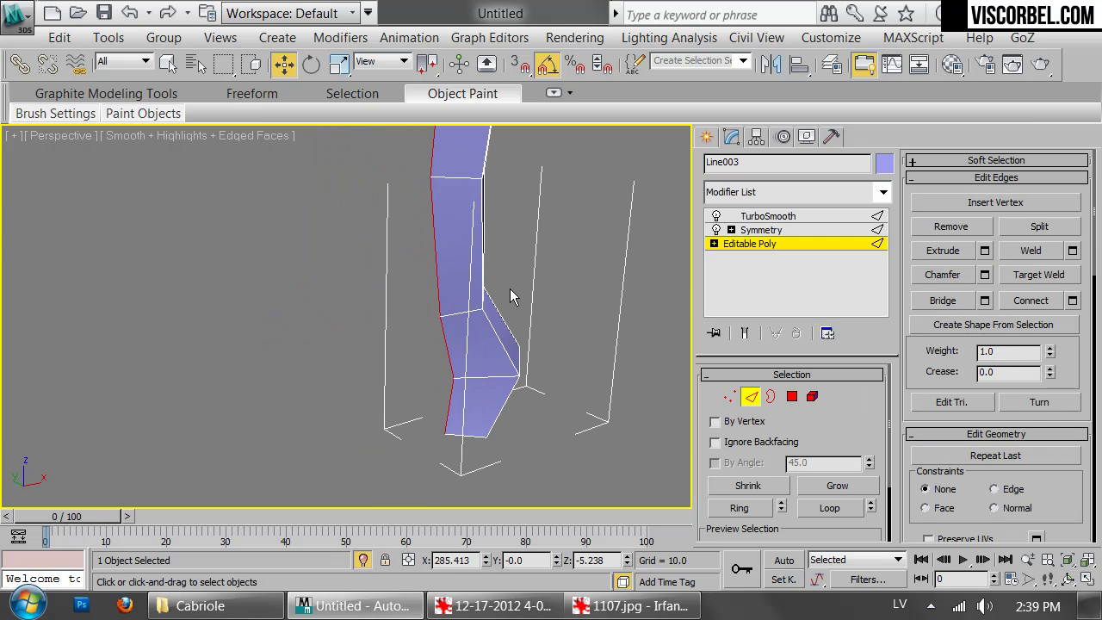
{"action": "right_click", "coordinate": [560, 284]}
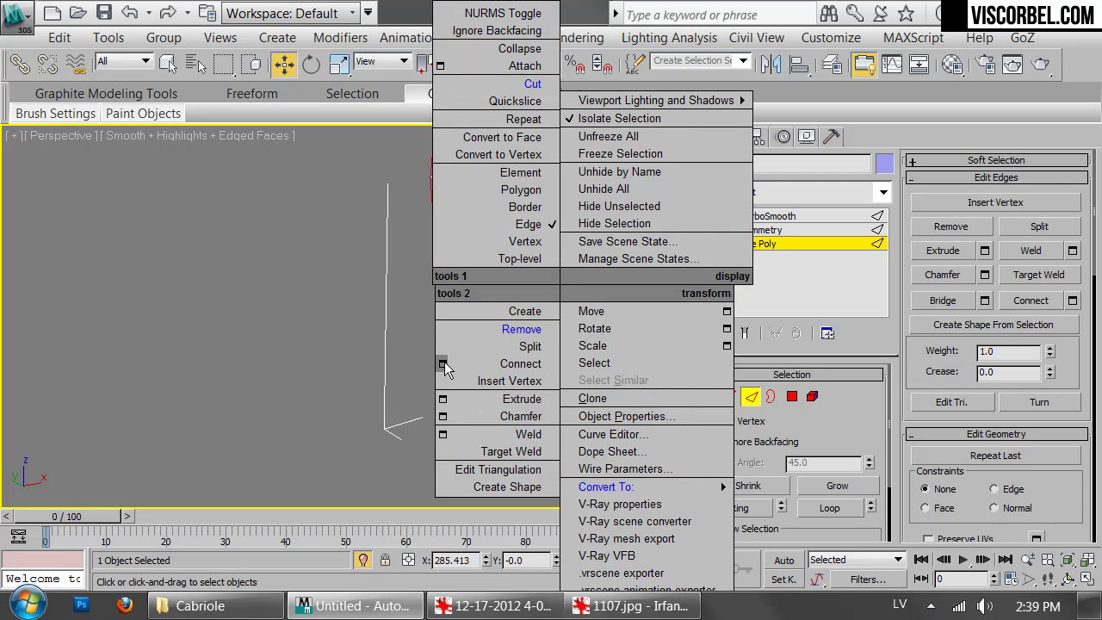
{"action": "left_click", "coordinate": [443, 418]}
{"action": "middle_click_drag", "start_coordinate": [480, 319], "coordinate": [594, 310], "text": "alt"}
{"action": "left_click", "coordinate": [354, 401]}
- Inspect the chamfered leg in smooth shading without edged faces
{"action": "key", "text": "2"}
{"action": "left_click", "coordinate": [619, 274]}
{"action": "scroll", "coordinate": [618, 275], "scroll_direction": "down", "scroll_amount": 3}
{"action": "middle_click_drag", "start_coordinate": [617, 275], "coordinate": [415, 262]}
{"action": "key", "text": "F4"}
{"action": "scroll", "coordinate": [566, 313], "scroll_direction": "down", "scroll_amount": 2}
{"action": "scroll", "coordinate": [415, 262], "scroll_direction": "up", "scroll_amount": 2}
{"action": "middle_click_drag", "start_coordinate": [415, 263], "coordinate": [508, 259]}
{"action": "left_click", "coordinate": [479, 260]}
- Delete the unneeded polygons from the leg mesh at the Editable Poly level
{"action": "left_click", "coordinate": [749, 244]}
{"action": "key", "text": "F4"}
{"action": "scroll", "coordinate": [421, 360], "scroll_direction": "up", "scroll_amount": 2}
{"action": "key", "text": "4"}
{"action": "left_click_drag", "start_coordinate": [371, 310], "coordinate": [574, 354]}
{"action": "left_click_drag", "start_coordinate": [561, 198], "coordinate": [387, 301], "text": "alt"}
{"action": "middle_click_drag", "start_coordinate": [557, 305], "coordinate": [588, 426], "text": "alt"}
{"action": "key", "text": "Delete"}
{"action": "scroll", "coordinate": [543, 208], "scroll_direction": "down", "scroll_amount": 3}
{"action": "middle_click_drag", "start_coordinate": [506, 351], "coordinate": [527, 543], "text": "alt"}
{"action": "scroll", "coordinate": [497, 478], "scroll_direction": "up", "scroll_amount": 3}
{"action": "middle_click_drag", "start_coordinate": [498, 478], "coordinate": [466, 401]}
{"action": "left_click", "coordinate": [525, 466]}
{"action": "key", "text": "Delete"}
{"action": "middle_click_drag", "start_coordinate": [526, 466], "coordinate": [517, 217]}
{"action": "scroll", "coordinate": [517, 218], "scroll_direction": "down", "scroll_amount": 3}
{"action": "key", "text": "4"}
- Examine the leg's lower part and foot with TurboSmooth applied and edged faces hidden
{"action": "left_click", "coordinate": [510, 270]}
{"action": "mouse_move", "coordinate": [507, 371]}
{"action": "middle_mouse_down", "text": "alt"}
{"action": "mouse_move", "coordinate": [498, 298]}
{"action": "mouse_move", "coordinate": [528, 370]}
{"action": "middle_mouse_up", "text": "alt"}
{"action": "scroll", "coordinate": [499, 298], "scroll_direction": "up", "scroll_amount": 2}
{"action": "middle_click_drag", "start_coordinate": [527, 371], "coordinate": [517, 344], "text": "alt"}
{"action": "middle_click_drag", "start_coordinate": [527, 349], "coordinate": [492, 215]}
{"action": "scroll", "coordinate": [479, 292], "scroll_direction": "up", "scroll_amount": 3}
{"action": "key", "text": "F4"}
{"action": "left_click", "coordinate": [437, 267]}
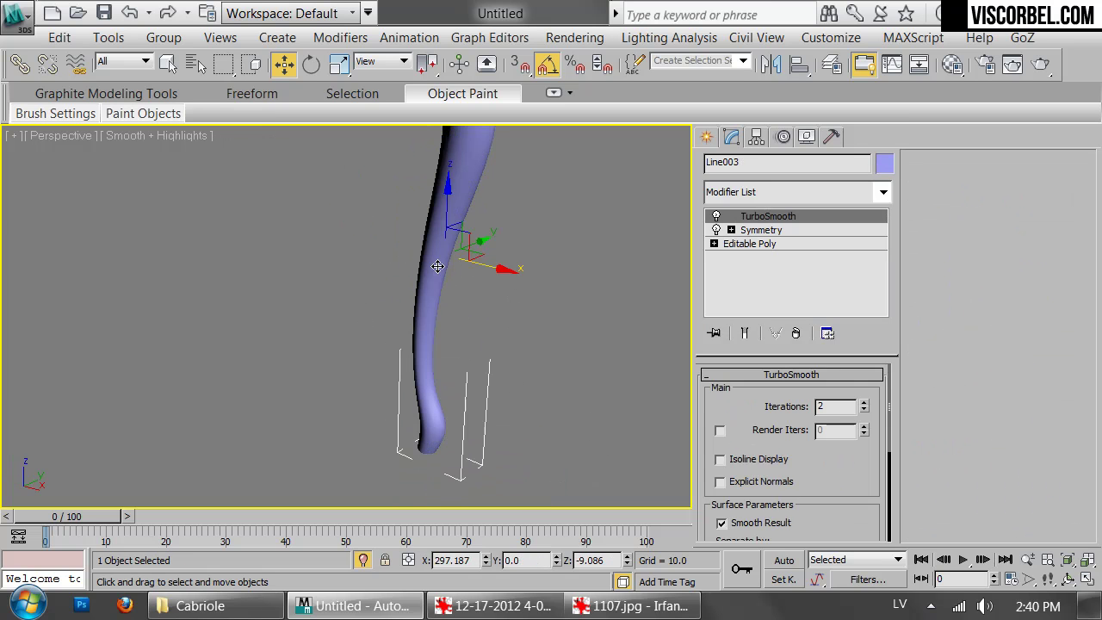
- At the Editable Poly level, connect the ring of edges across the leg's side with 1 segment
{"action": "left_click", "coordinate": [765, 245]}
{"action": "key", "text": "F4"}
{"action": "middle_click_drag", "start_coordinate": [479, 431], "coordinate": [464, 403], "text": "alt"}
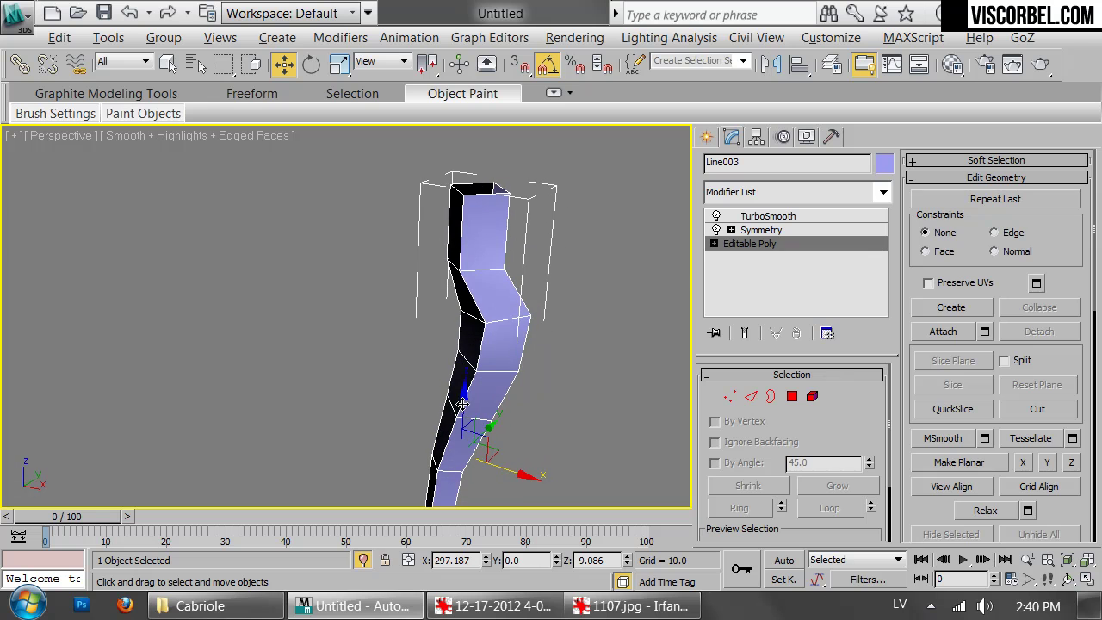
{"action": "key", "text": "2"}
{"action": "middle_click_drag", "start_coordinate": [520, 316], "coordinate": [611, 343], "text": "alt"}
{"action": "scroll", "coordinate": [612, 343], "scroll_direction": "up", "scroll_amount": 5}
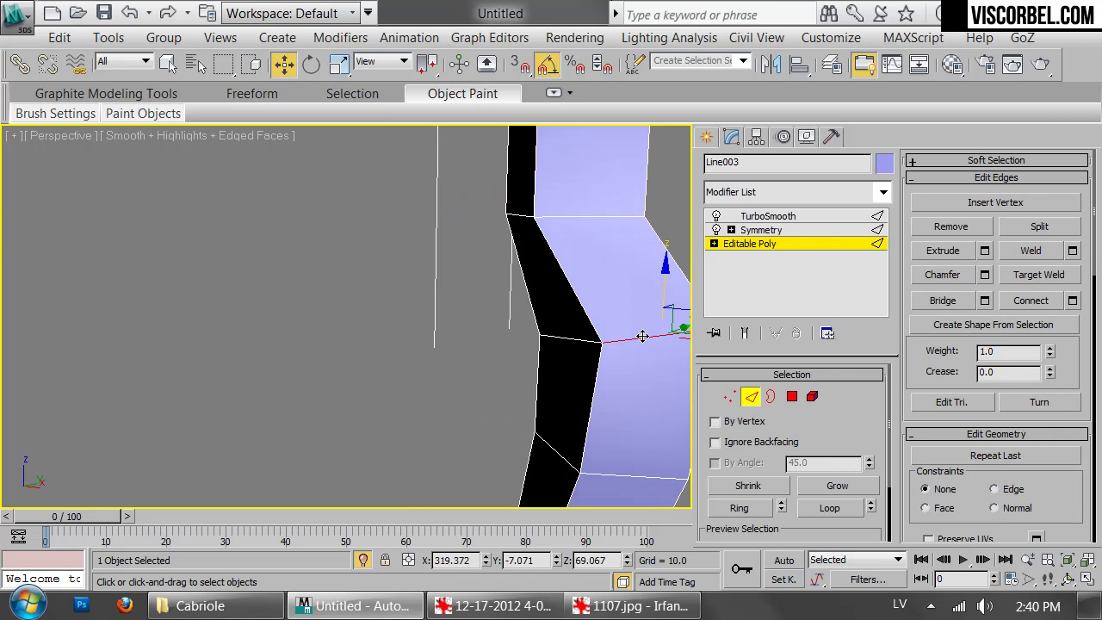
{"action": "middle_click_drag", "start_coordinate": [635, 419], "coordinate": [640, 376], "text": "alt"}
{"action": "left_click", "coordinate": [739, 509]}
{"action": "scroll", "coordinate": [541, 147], "scroll_direction": "down", "scroll_amount": 4}
{"action": "scroll", "coordinate": [480, 307], "scroll_direction": "up", "scroll_amount": 3}
{"action": "middle_click_drag", "start_coordinate": [479, 308], "coordinate": [459, 459]}
{"action": "right_click", "coordinate": [628, 297]}
{"action": "left_click", "coordinate": [495, 401]}
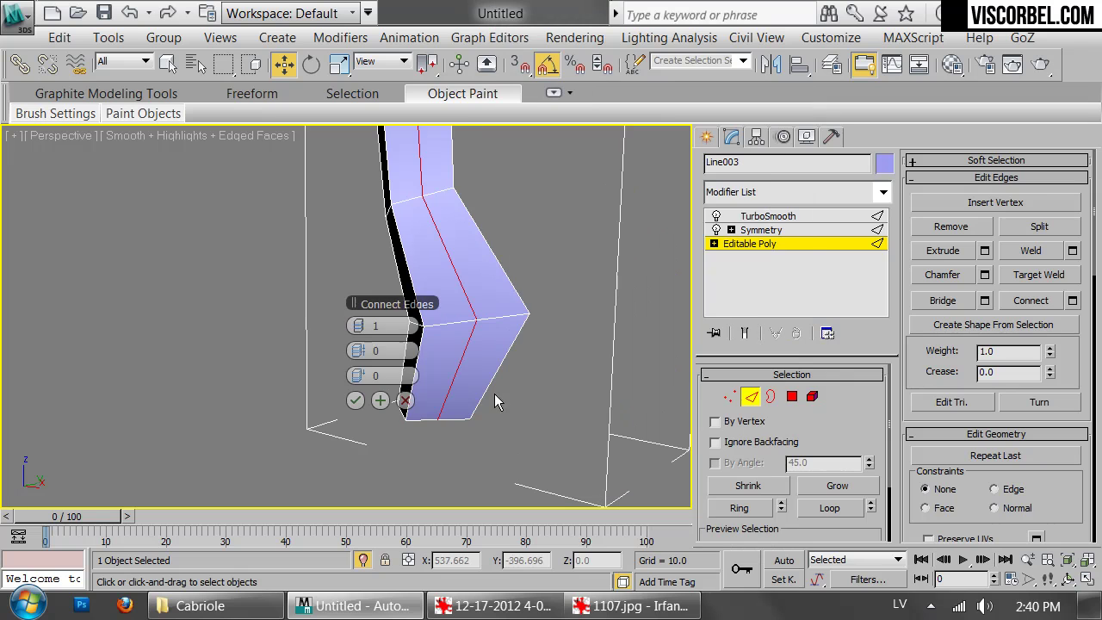
- Slide the new lengthwise edge loop toward the leg's edge with a value of -59 and accept the connection
{"action": "left_click_drag", "start_coordinate": [379, 376], "coordinate": [179, 400]}
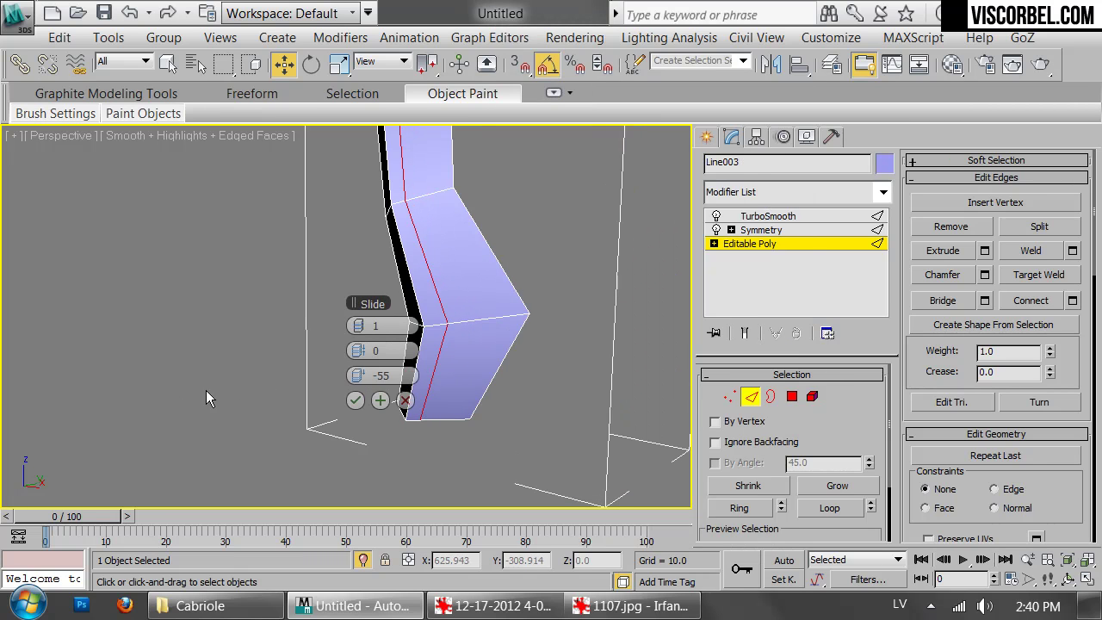
{"action": "scroll", "coordinate": [482, 445], "scroll_direction": "up", "scroll_amount": 4}
{"action": "scroll", "coordinate": [507, 238], "scroll_direction": "down", "scroll_amount": 5}
{"action": "scroll", "coordinate": [512, 218], "scroll_direction": "up", "scroll_amount": 1}
{"action": "middle_click_drag", "start_coordinate": [512, 218], "coordinate": [512, 379]}
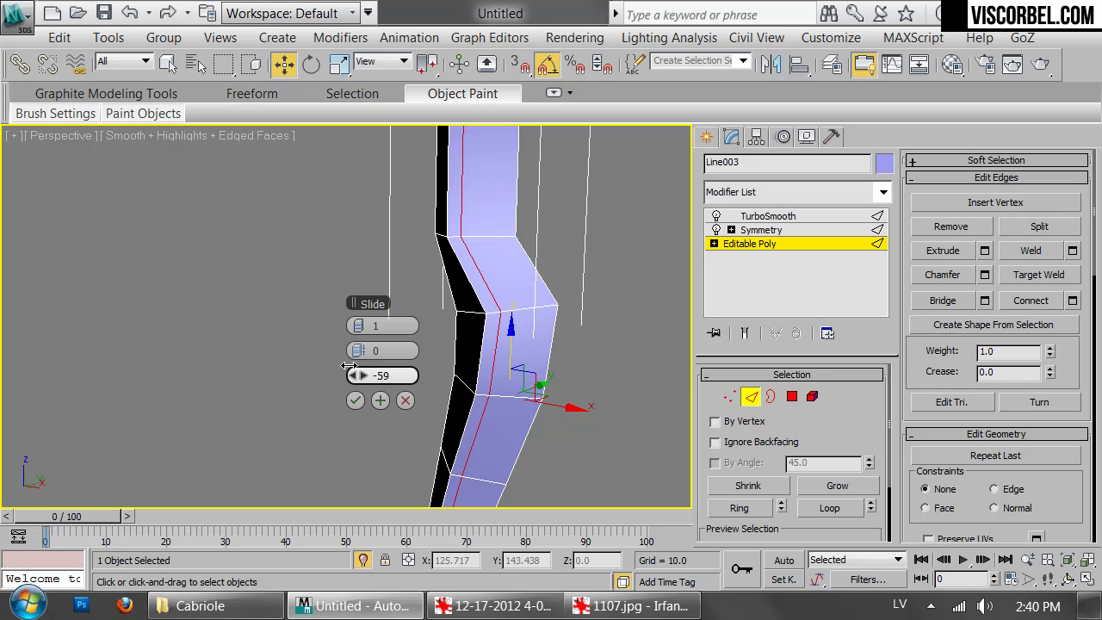
{"action": "middle_click_drag", "start_coordinate": [593, 441], "coordinate": [564, 233]}
{"action": "middle_click_drag", "start_coordinate": [527, 484], "coordinate": [559, 221]}
{"action": "scroll", "coordinate": [558, 388], "scroll_direction": "up", "scroll_amount": 3}
{"action": "scroll", "coordinate": [564, 241], "scroll_direction": "up", "scroll_amount": 3}
{"action": "middle_click_drag", "start_coordinate": [579, 265], "coordinate": [400, 289]}
{"action": "left_click", "coordinate": [355, 401]}
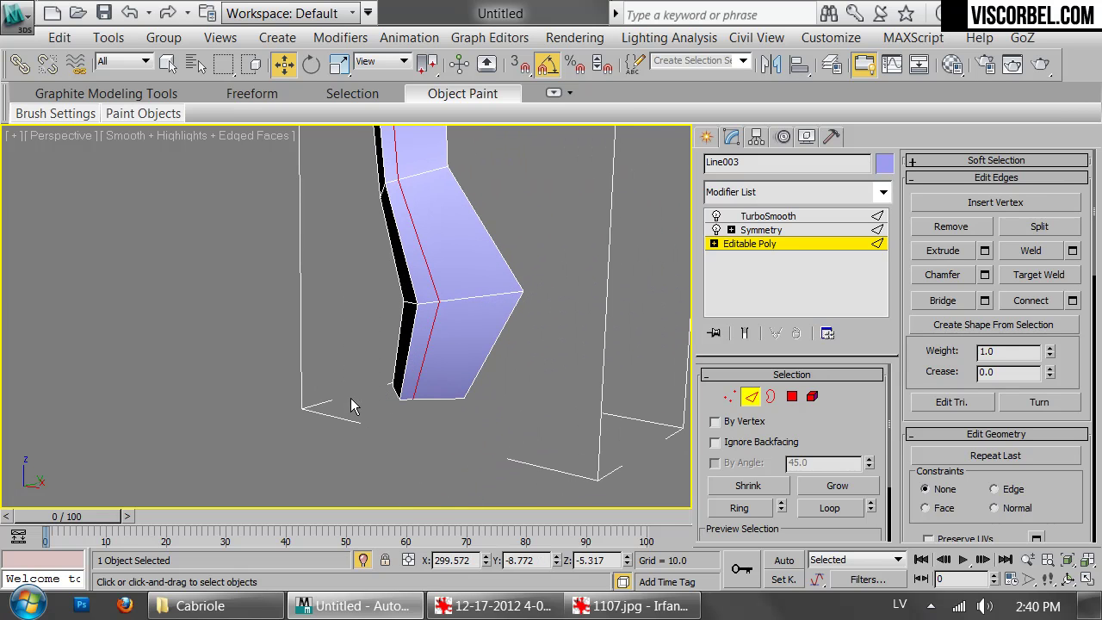
- Connect the ring of edges across the wider remaining strip with 1 segment, pinch 0 and slide 0
{"action": "middle_click_drag", "start_coordinate": [503, 250], "coordinate": [423, 411], "text": "alt"}
{"action": "left_click", "coordinate": [413, 372]}
{"action": "left_click", "coordinate": [756, 515]}
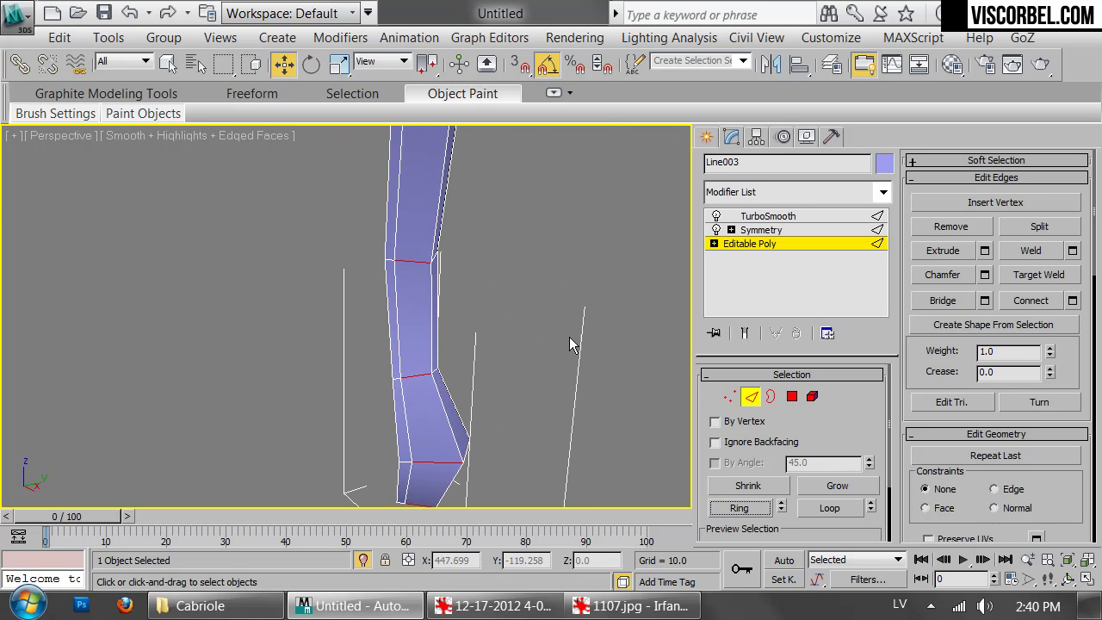
{"action": "scroll", "coordinate": [479, 328], "scroll_direction": "up", "scroll_amount": 3}
{"action": "right_click", "coordinate": [597, 293]}
{"action": "left_click", "coordinate": [476, 364]}
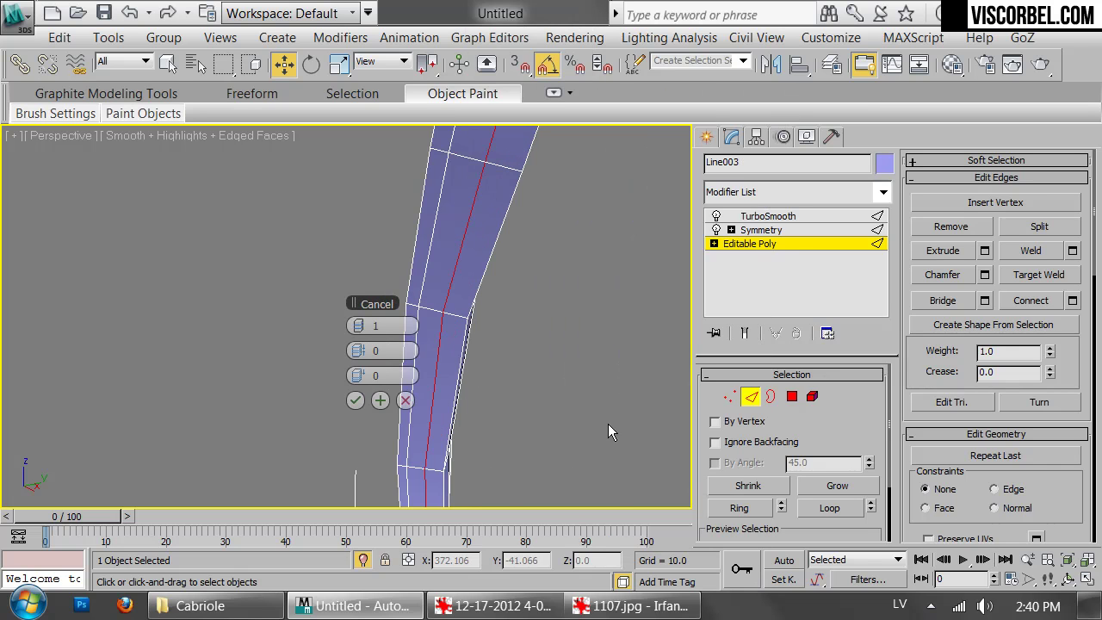
{"action": "scroll", "coordinate": [366, 388], "scroll_direction": "down", "scroll_amount": 2}
{"action": "left_click", "coordinate": [355, 401]}
- Move the two inner vertices on the foot's widest edge row outward to round the profile, and check the smoothed foot
{"action": "middle_click_drag", "start_coordinate": [357, 405], "coordinate": [455, 328], "text": "alt"}
{"action": "scroll", "coordinate": [508, 357], "scroll_direction": "up", "scroll_amount": 4}
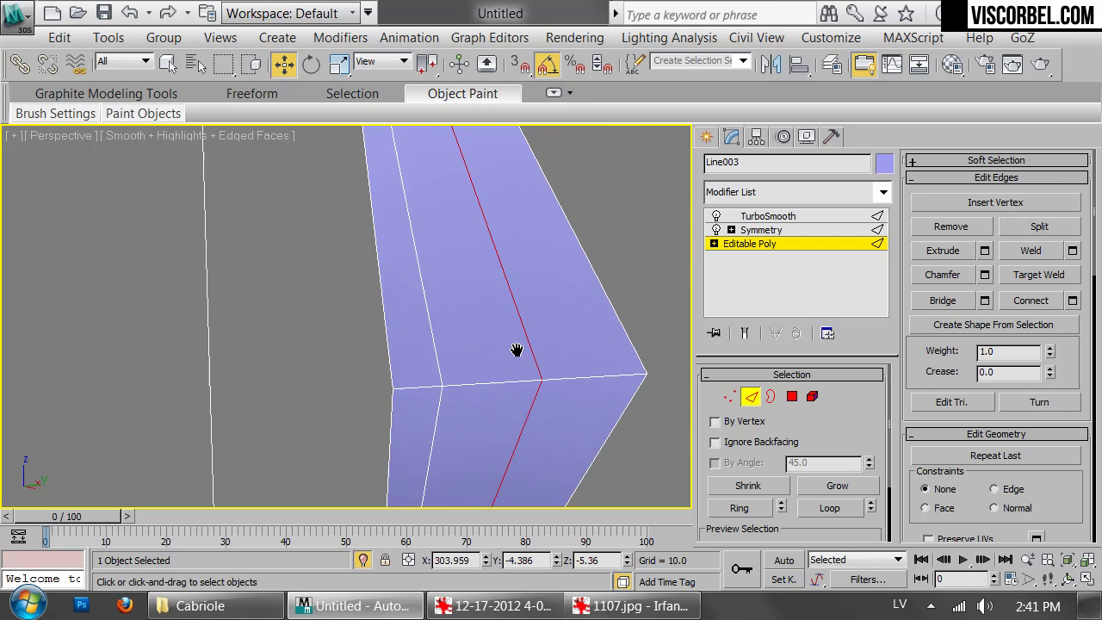
{"action": "scroll", "coordinate": [445, 359], "scroll_direction": "down", "scroll_amount": 3}
{"action": "scroll", "coordinate": [418, 370], "scroll_direction": "up", "scroll_amount": 5}
{"action": "scroll", "coordinate": [382, 248], "scroll_direction": "down", "scroll_amount": 5}
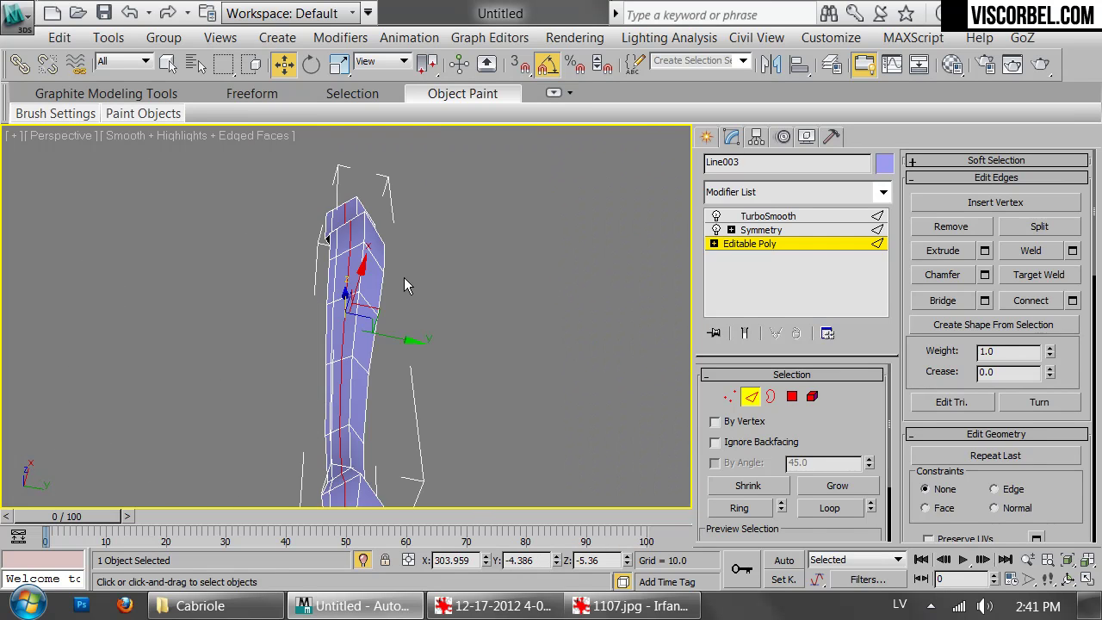
{"action": "scroll", "coordinate": [435, 275], "scroll_direction": "up", "scroll_amount": 4}
{"action": "key", "text": "1"}
{"action": "left_click", "coordinate": [428, 265]}
{"action": "left_click", "coordinate": [428, 262]}
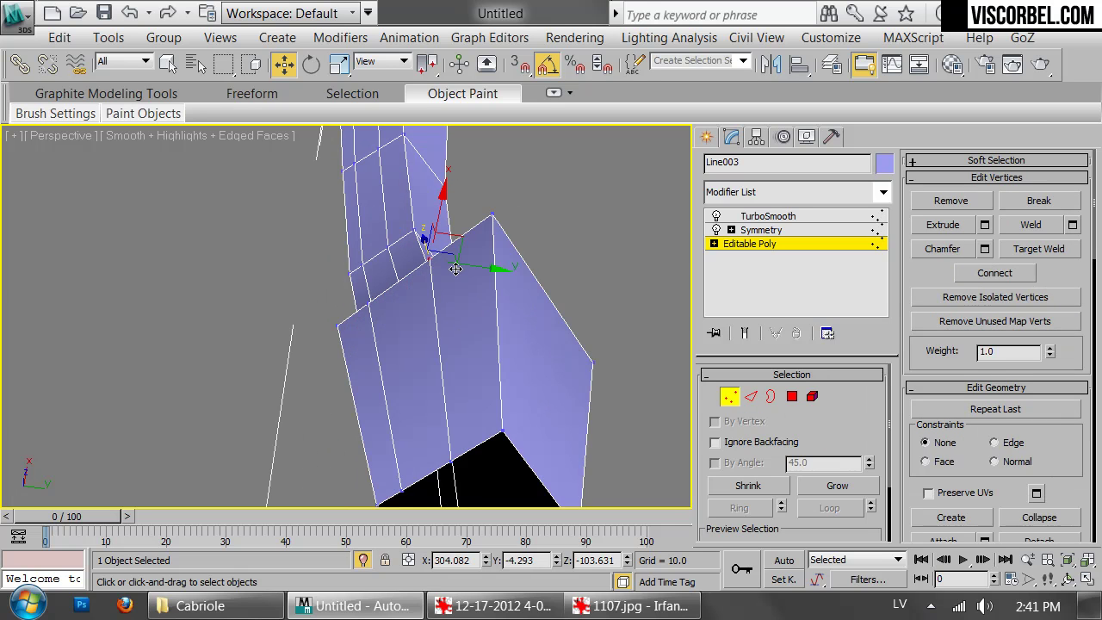
{"action": "left_click_drag", "start_coordinate": [451, 252], "coordinate": [448, 209]}
{"action": "left_click_drag", "start_coordinate": [369, 303], "coordinate": [359, 301]}
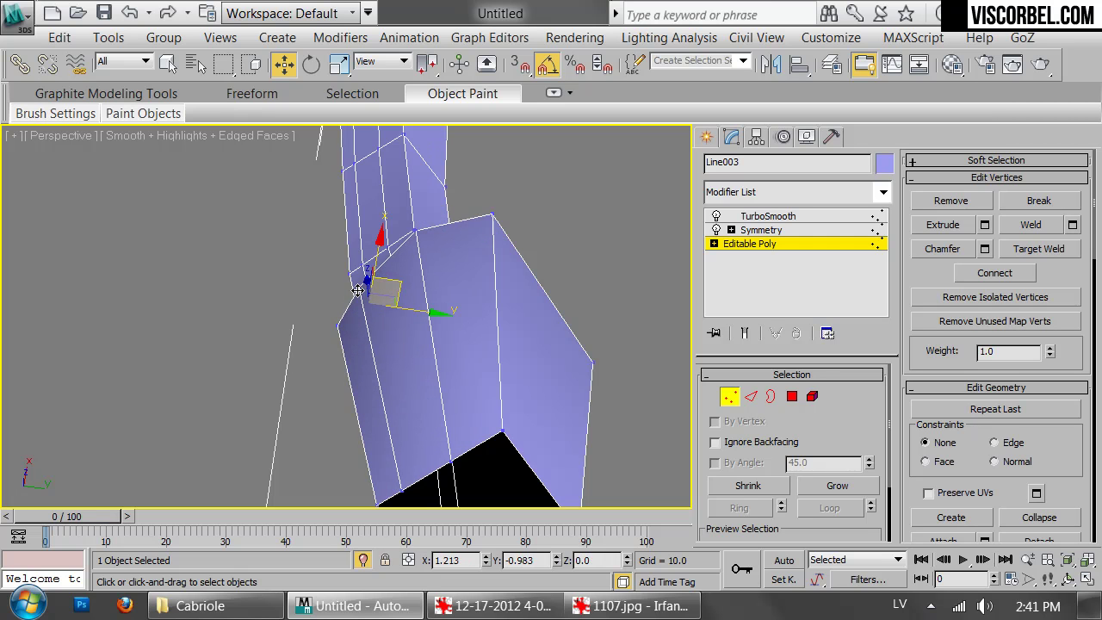
{"action": "middle_click_drag", "start_coordinate": [504, 189], "coordinate": [440, 279], "text": "alt"}
{"action": "left_click", "coordinate": [519, 367]}
{"action": "left_click", "coordinate": [435, 294]}
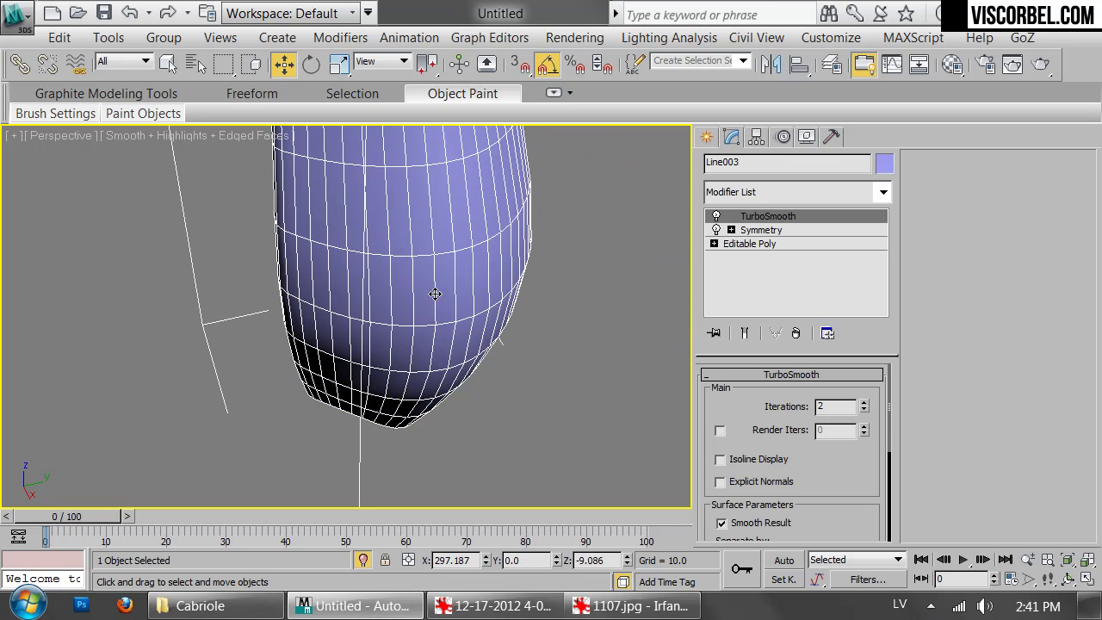
{"action": "key", "text": "z"}
- At the Editable Poly's vertex level, cut the first short edges of a scroll shape just above the foot's widest edge row
{"action": "left_click", "coordinate": [749, 243]}
{"action": "scroll", "coordinate": [440, 292], "scroll_direction": "up", "scroll_amount": 4}
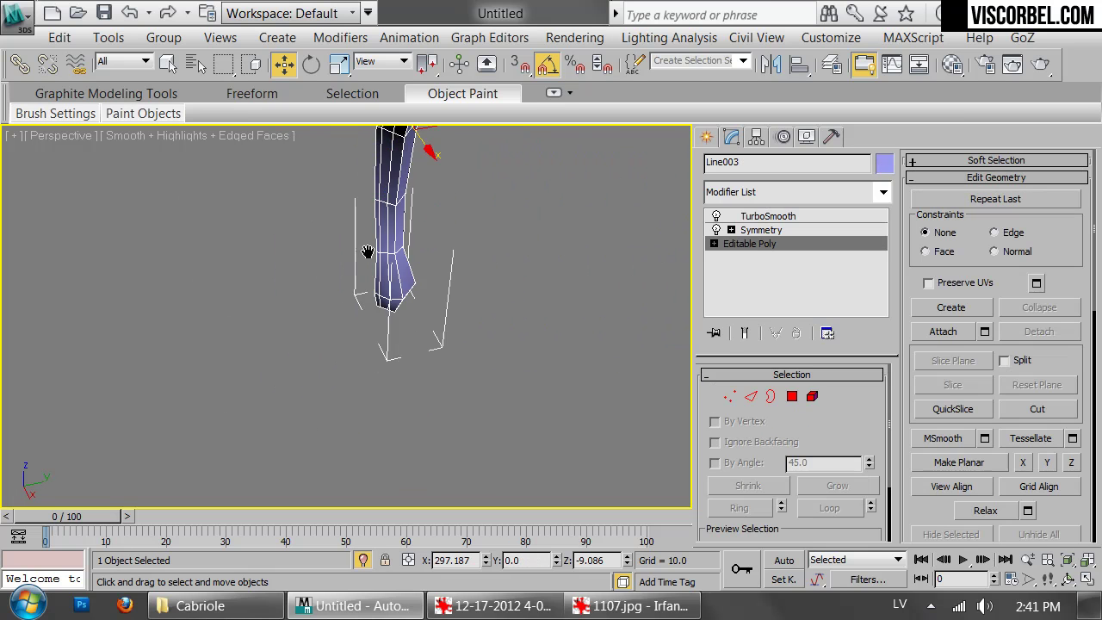
{"action": "key", "text": "1"}
{"action": "left_click_drag", "start_coordinate": [443, 298], "coordinate": [443, 299]}
{"action": "key", "text": "z"}
{"action": "middle_click_drag", "start_coordinate": [406, 354], "coordinate": [435, 353], "text": "alt"}
{"action": "scroll", "coordinate": [434, 343], "scroll_direction": "up", "scroll_amount": 4}
{"action": "scroll", "coordinate": [438, 362], "scroll_direction": "down", "scroll_amount": 4}
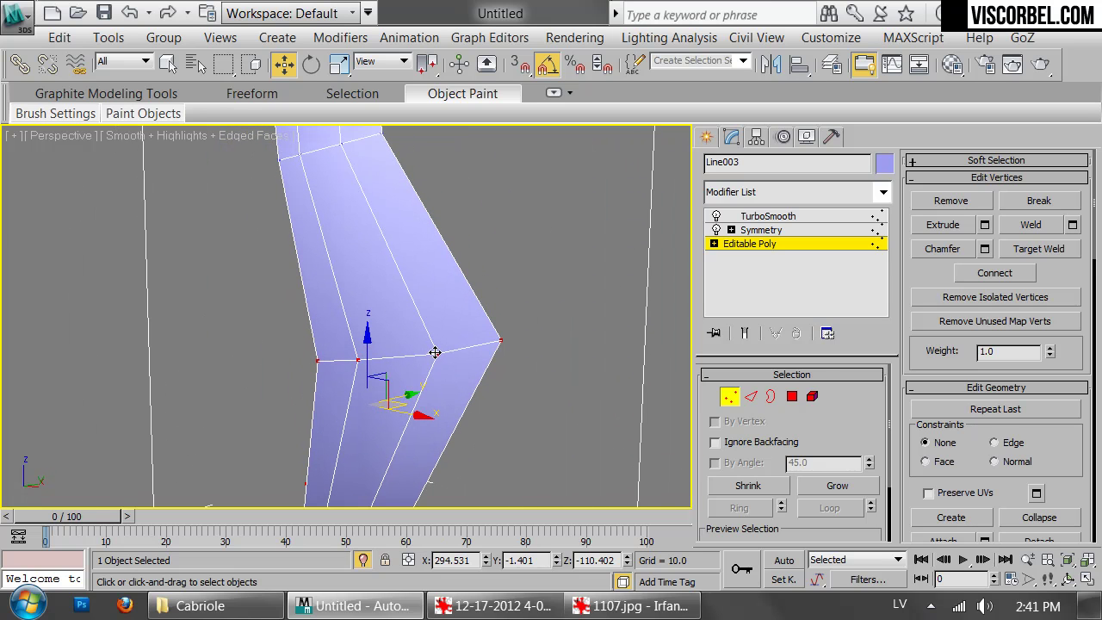
{"action": "right_click", "coordinate": [504, 300]}
{"action": "left_click", "coordinate": [452, 94]}
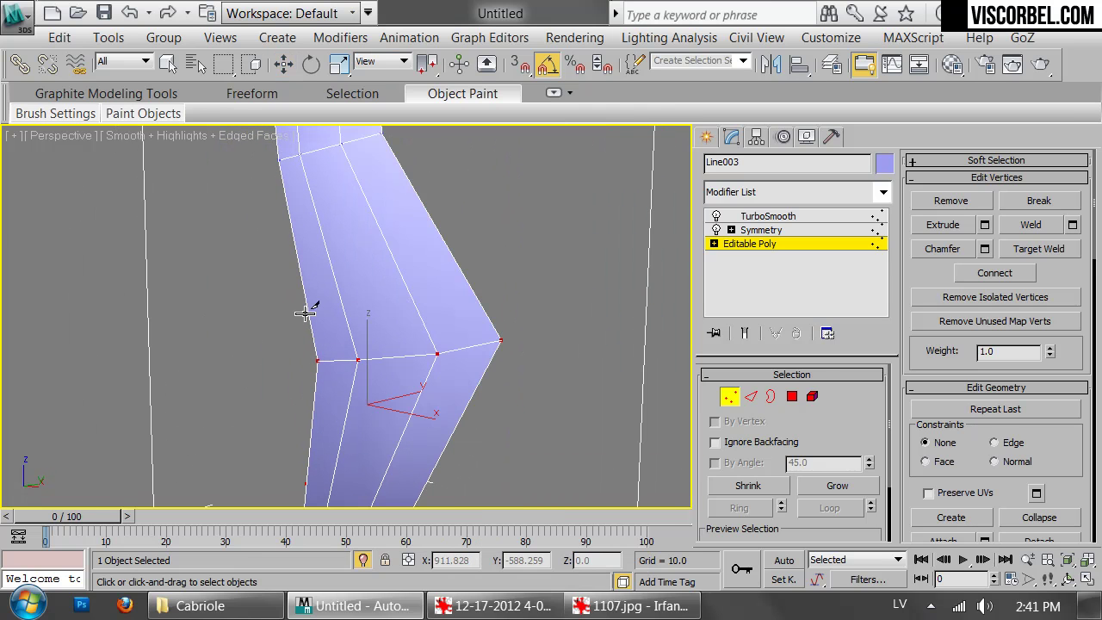
{"action": "left_click", "coordinate": [387, 357]}
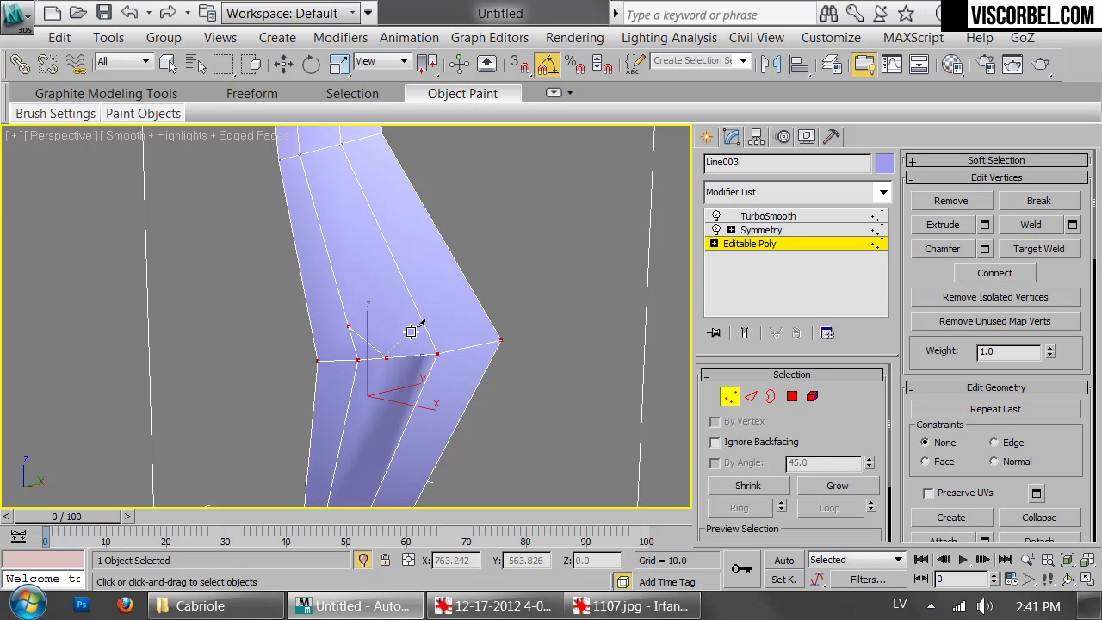
{"action": "left_click", "coordinate": [427, 329]}
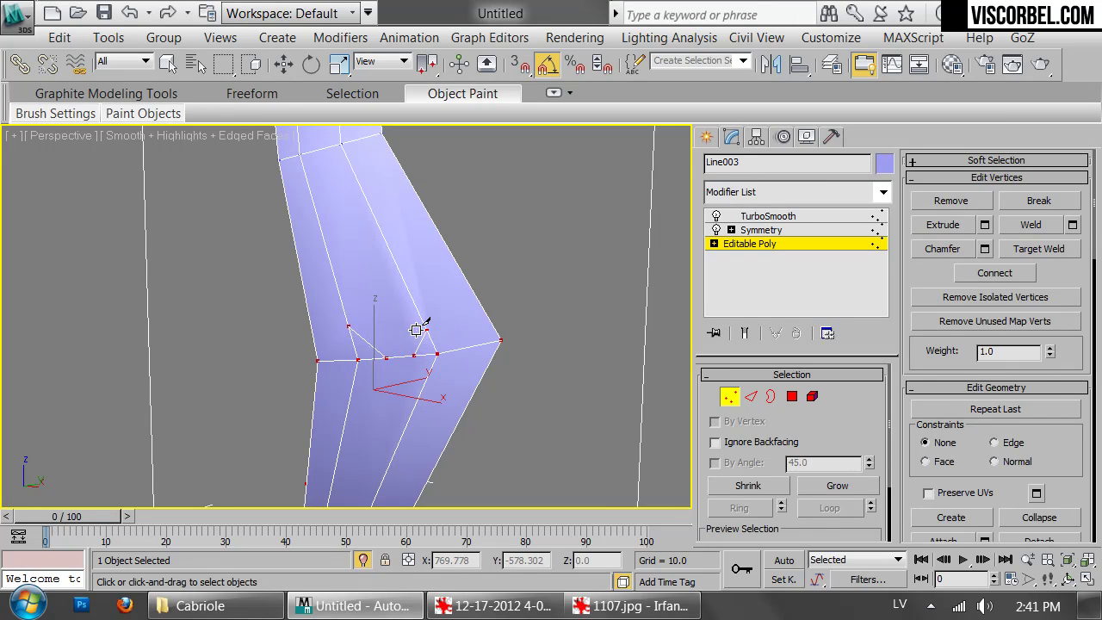
- Cut the scroll's curled outline above the widest edge row and continue it below the row back to the leg's corner
{"action": "left_click", "coordinate": [400, 333]}
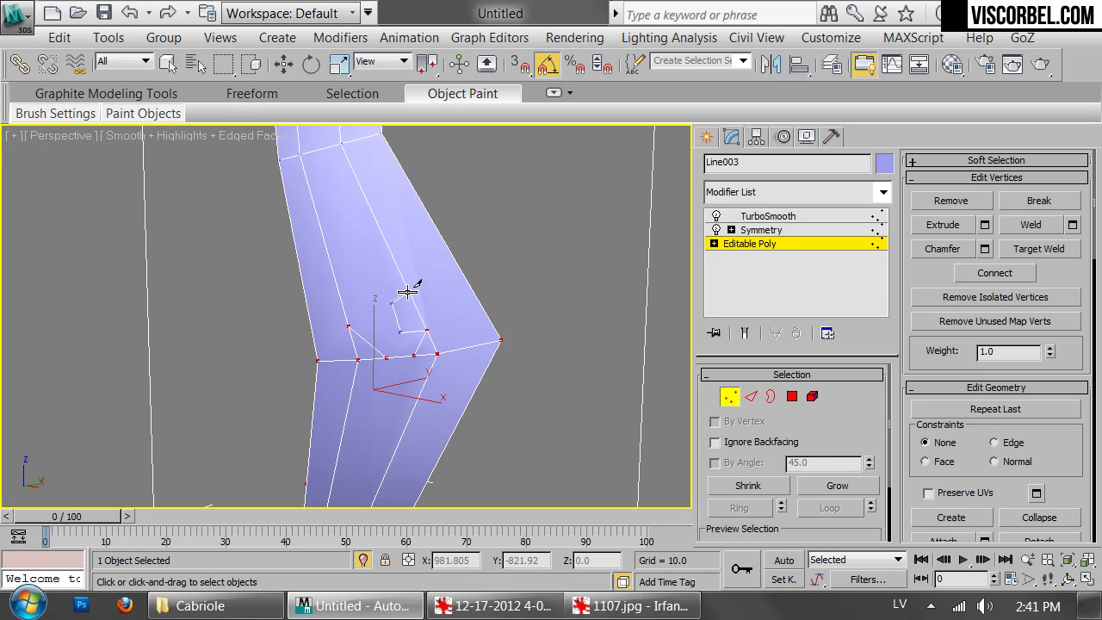
{"action": "left_click", "coordinate": [453, 297]}
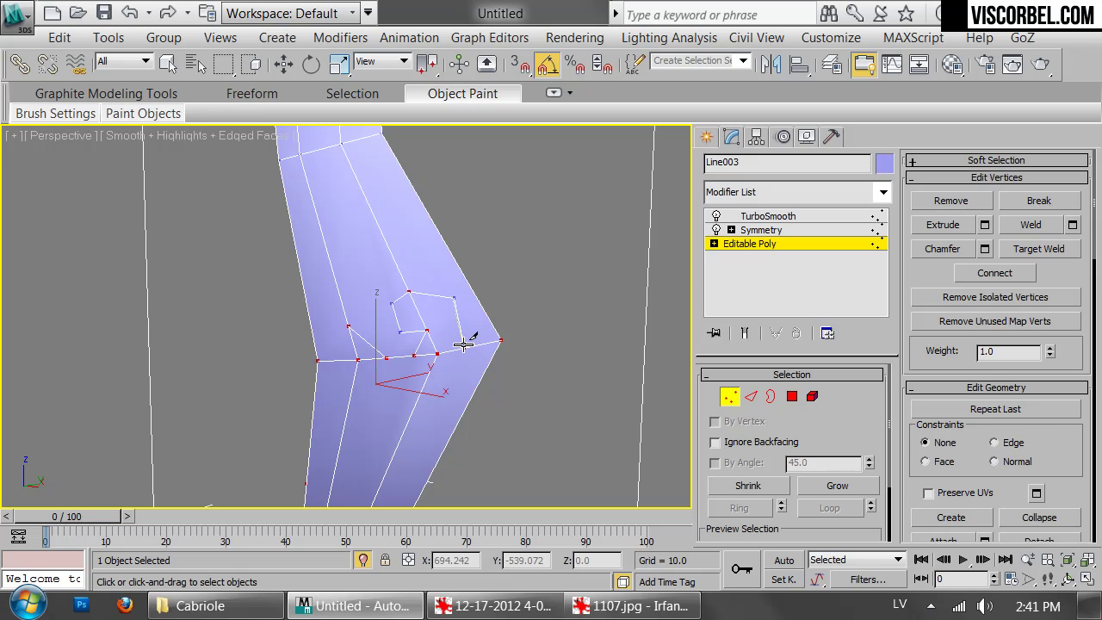
{"action": "left_click", "coordinate": [450, 348]}
{"action": "left_click", "coordinate": [426, 382]}
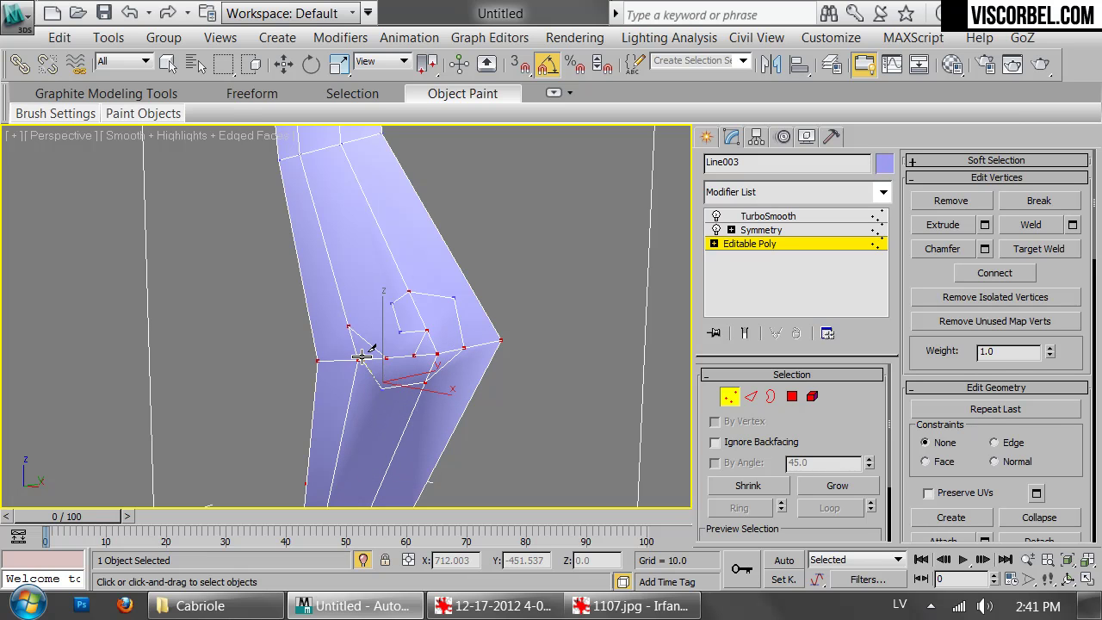
{"action": "left_click", "coordinate": [353, 379]}
{"action": "left_click", "coordinate": [317, 360]}
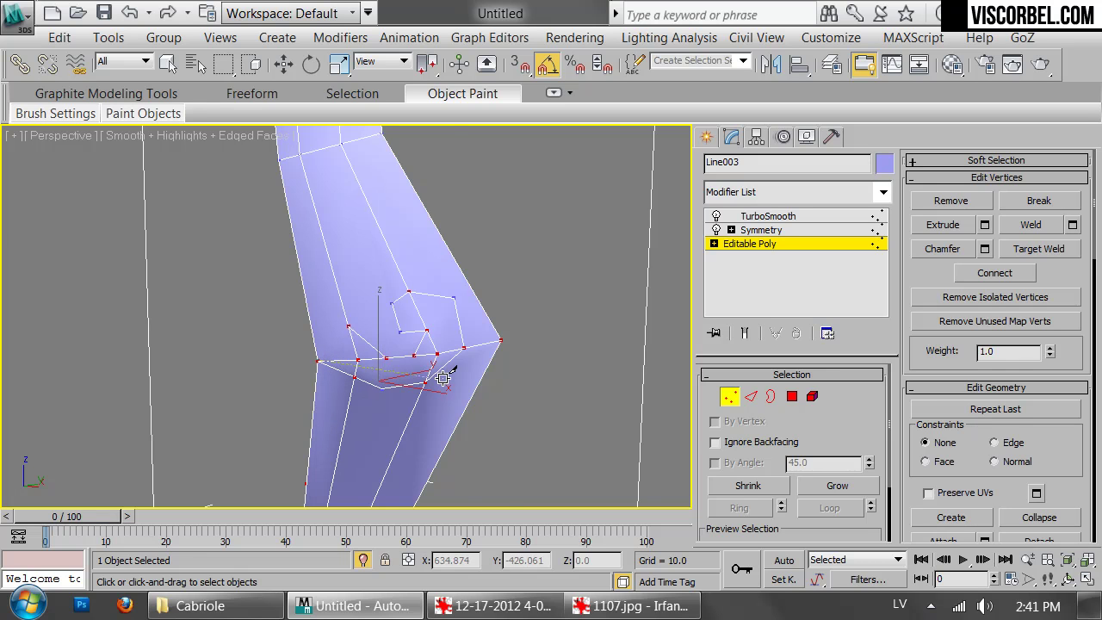
- Target weld the extra vertex on the cut below the widest edge row to its neighbouring vertex
{"action": "scroll", "coordinate": [474, 414], "scroll_direction": "up", "scroll_amount": 3}
{"action": "middle_click_drag", "start_coordinate": [468, 337], "coordinate": [490, 263], "text": "alt"}
{"action": "key", "text": "w"}
{"action": "right_click", "coordinate": [461, 328]}
{"action": "left_click", "coordinate": [396, 521]}
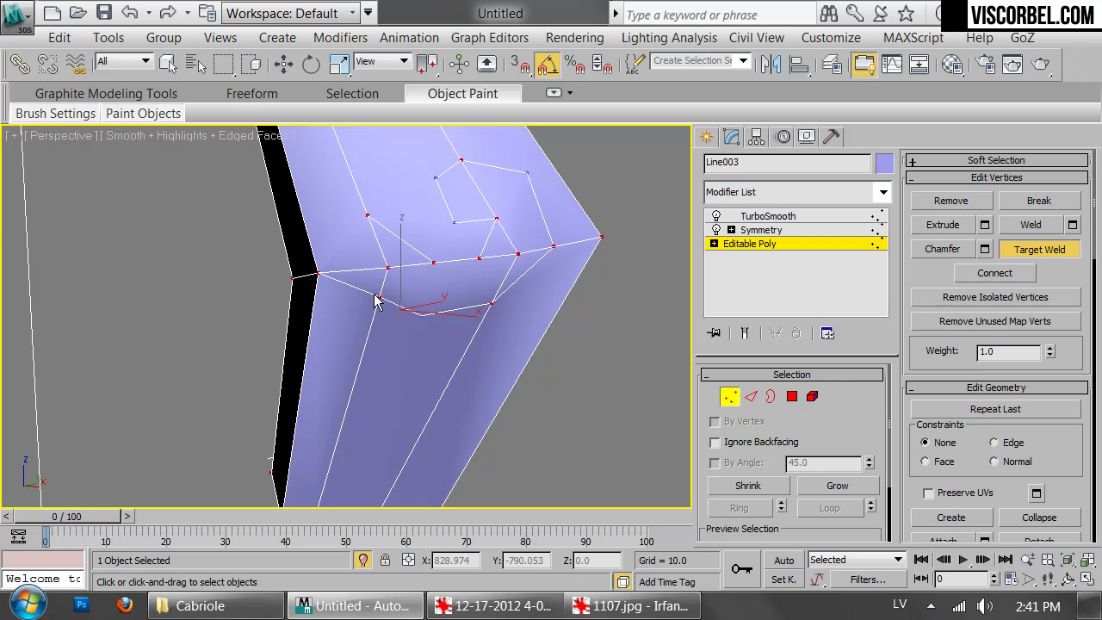
{"action": "middle_click_drag", "start_coordinate": [495, 332], "coordinate": [401, 291], "text": "alt"}
{"action": "scroll", "coordinate": [486, 348], "scroll_direction": "up", "scroll_amount": 5}
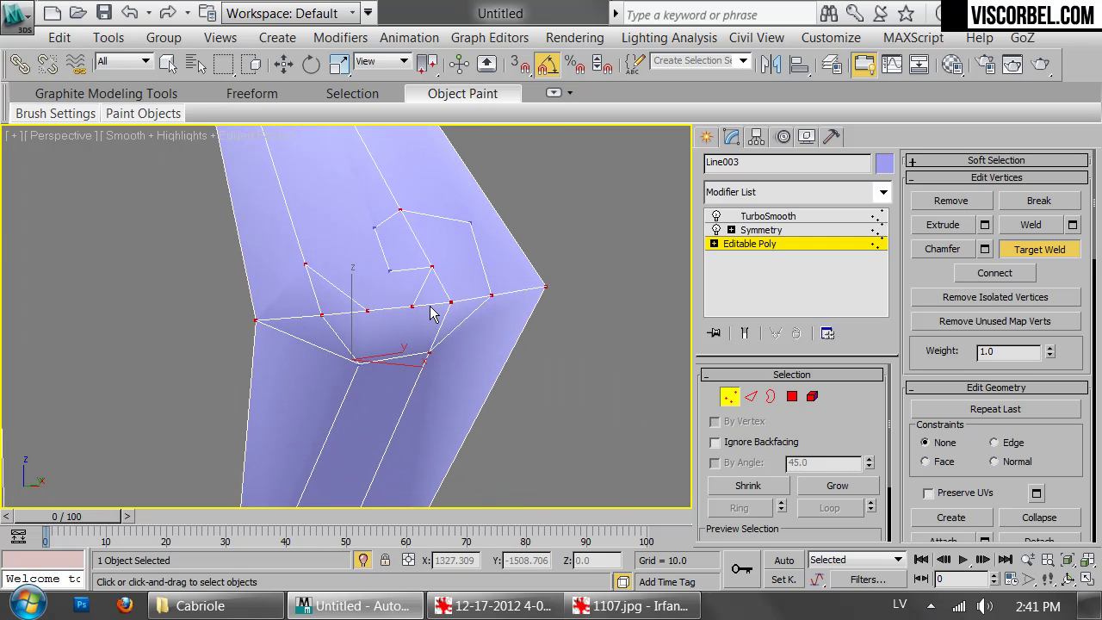
{"action": "key", "text": "w"}
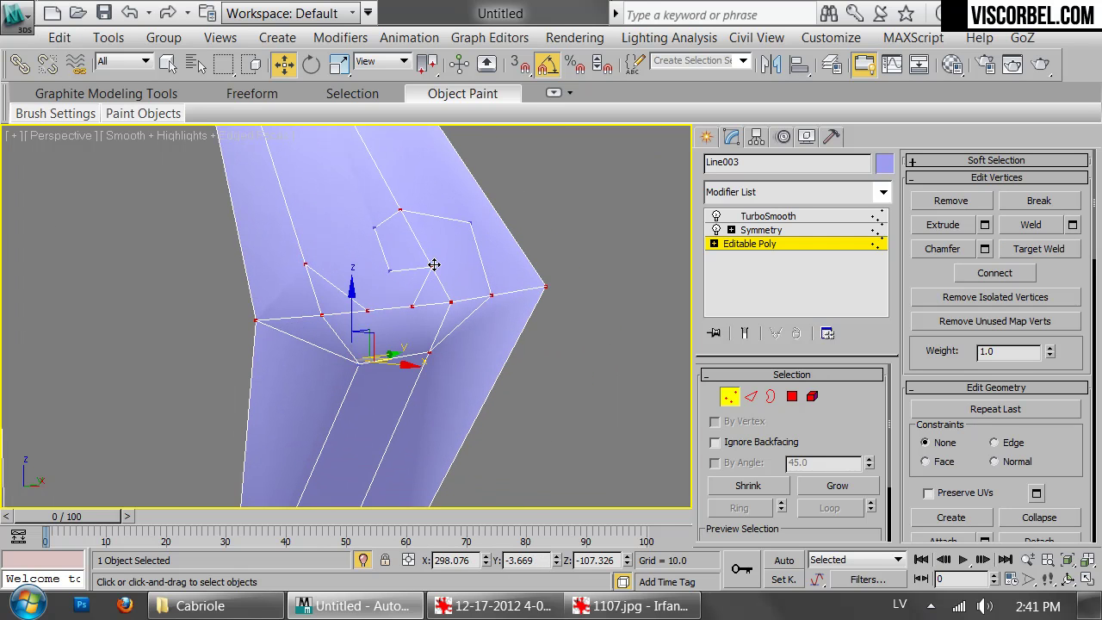
- Move the vertex at the base of the scroll's curl outward from the surface
{"action": "left_click", "coordinate": [432, 266]}
{"action": "mouse_move", "coordinate": [445, 227]}
{"action": "middle_mouse_down", "text": "alt"}
{"action": "mouse_move", "coordinate": [456, 323]}
{"action": "mouse_move", "coordinate": [464, 297]}
{"action": "middle_mouse_up", "text": "alt"}
{"action": "left_click_drag", "start_coordinate": [466, 292], "coordinate": [471, 294]}
{"action": "middle_click_drag", "start_coordinate": [512, 238], "coordinate": [551, 296], "text": "alt"}
- Cut connecting edges from the scroll to the surrounding edges and across the adjoining broad side face to its far edge
{"action": "right_click", "coordinate": [551, 296]}
{"action": "left_click", "coordinate": [492, 100]}
{"action": "middle_click_drag", "start_coordinate": [485, 290], "coordinate": [416, 382], "text": "alt"}
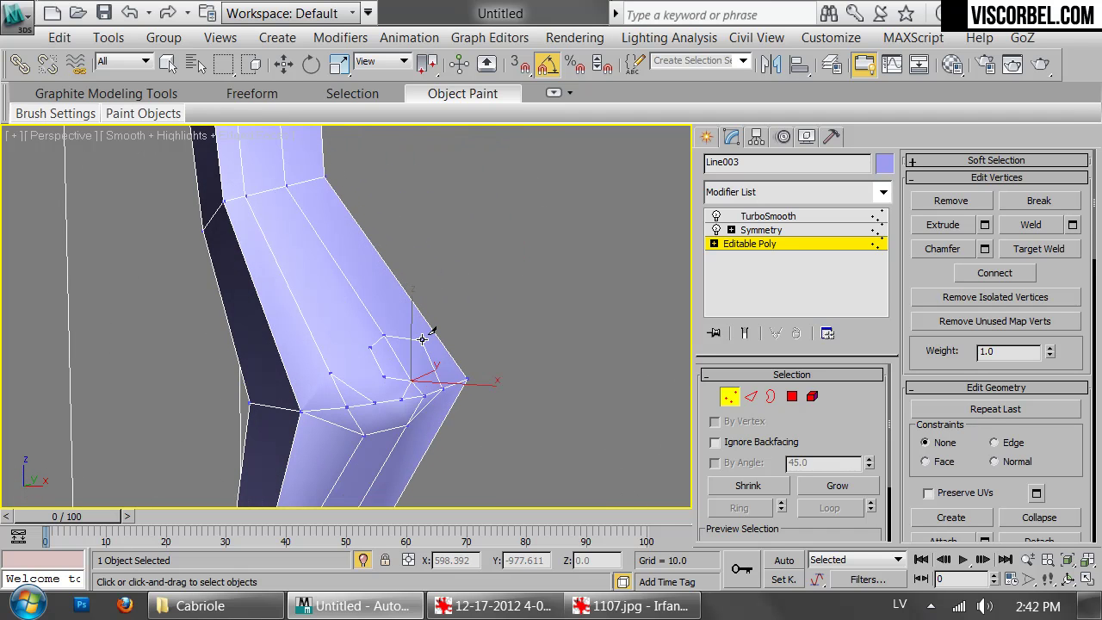
{"action": "middle_click_drag", "start_coordinate": [503, 333], "coordinate": [403, 373], "text": "alt"}
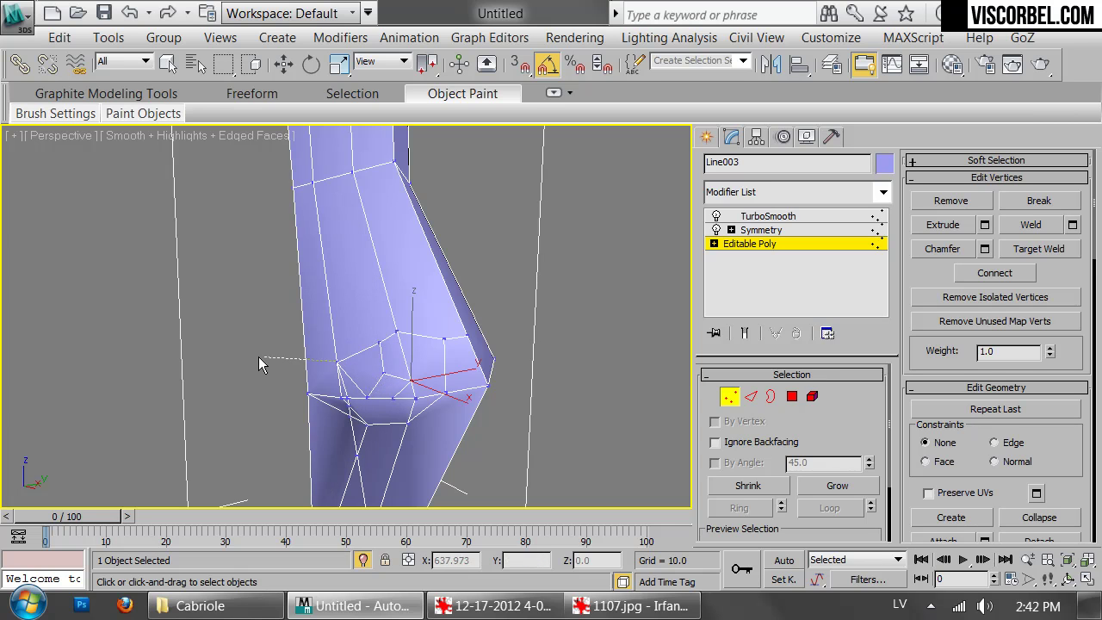
{"action": "middle_click_drag", "start_coordinate": [273, 365], "coordinate": [342, 362], "text": "alt"}
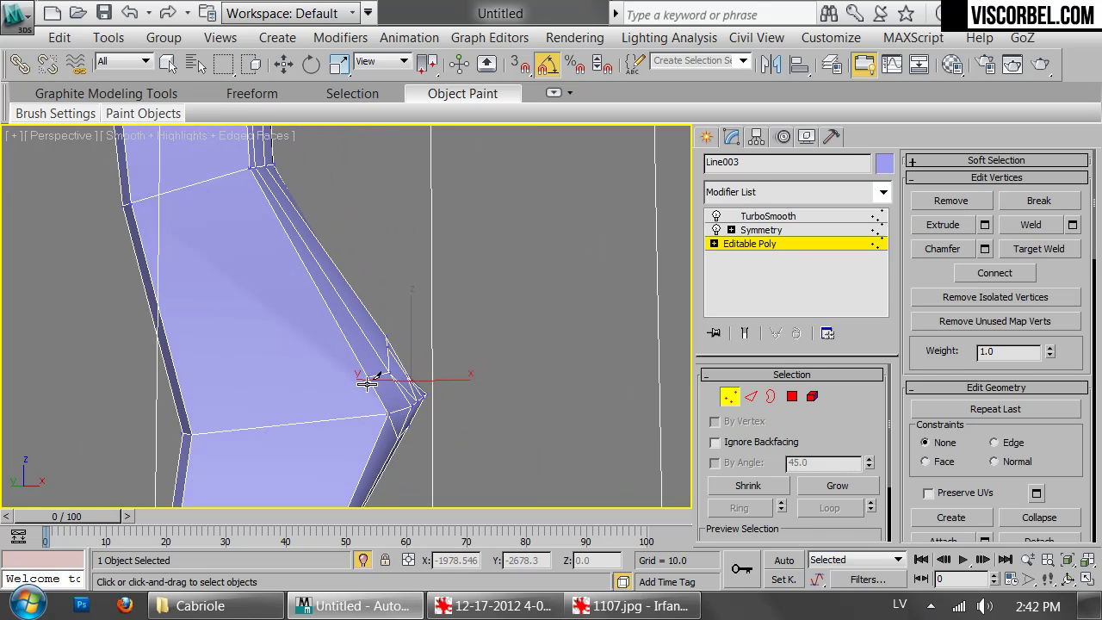
{"action": "left_click", "coordinate": [365, 378]}
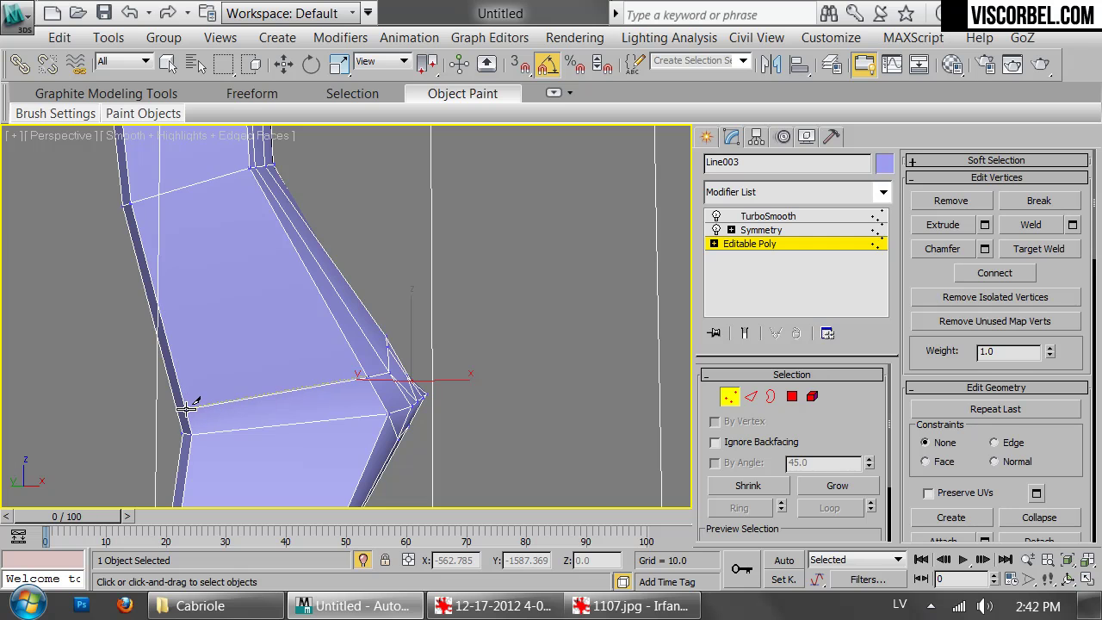
{"action": "left_click", "coordinate": [177, 409]}
{"action": "key", "text": "w"}
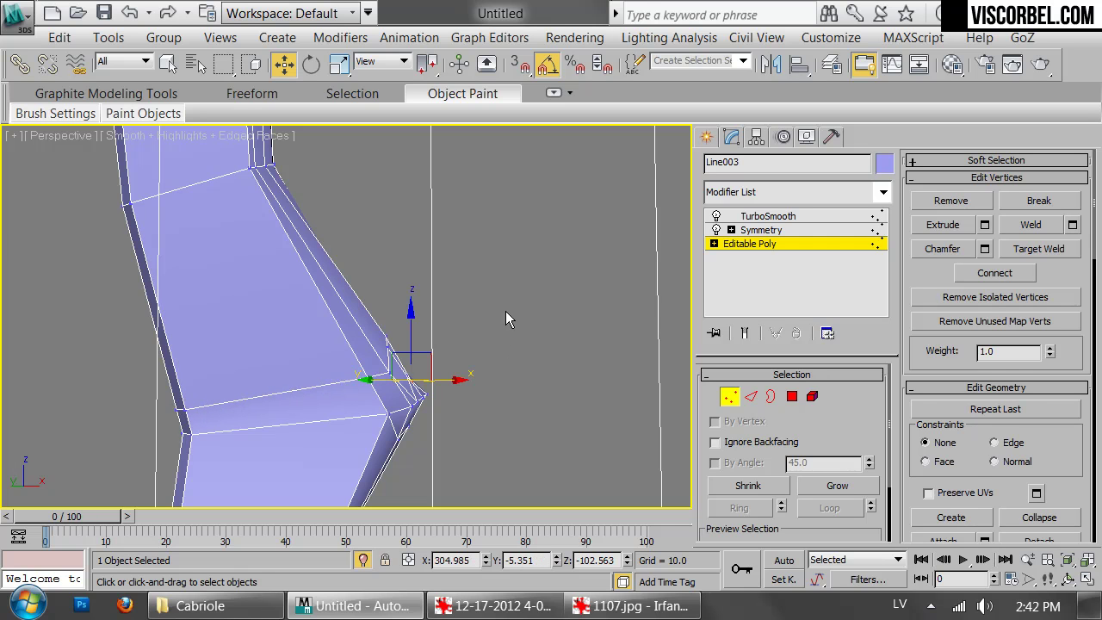
- Leave the vertex level, show the end result of the modifier stack, and turn off the TurboSmooth modifier
{"action": "key", "text": "1"}
{"action": "key", "text": "F9"}
{"action": "key", "text": "F9"}
{"action": "middle_click_drag", "start_coordinate": [461, 284], "coordinate": [257, 302], "text": "alt"}
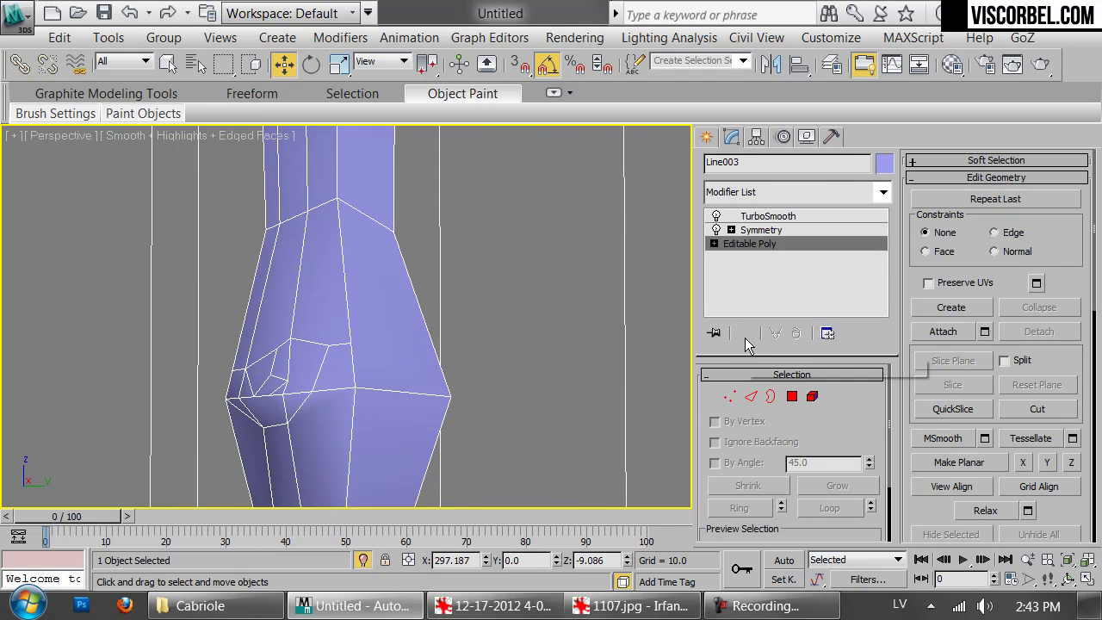
{"action": "left_click", "coordinate": [745, 335]}
{"action": "middle_click_drag", "start_coordinate": [374, 352], "coordinate": [408, 321], "text": "alt"}
{"action": "left_click", "coordinate": [716, 216]}
{"action": "middle_click_drag", "start_coordinate": [482, 310], "coordinate": [481, 274], "text": "alt"}
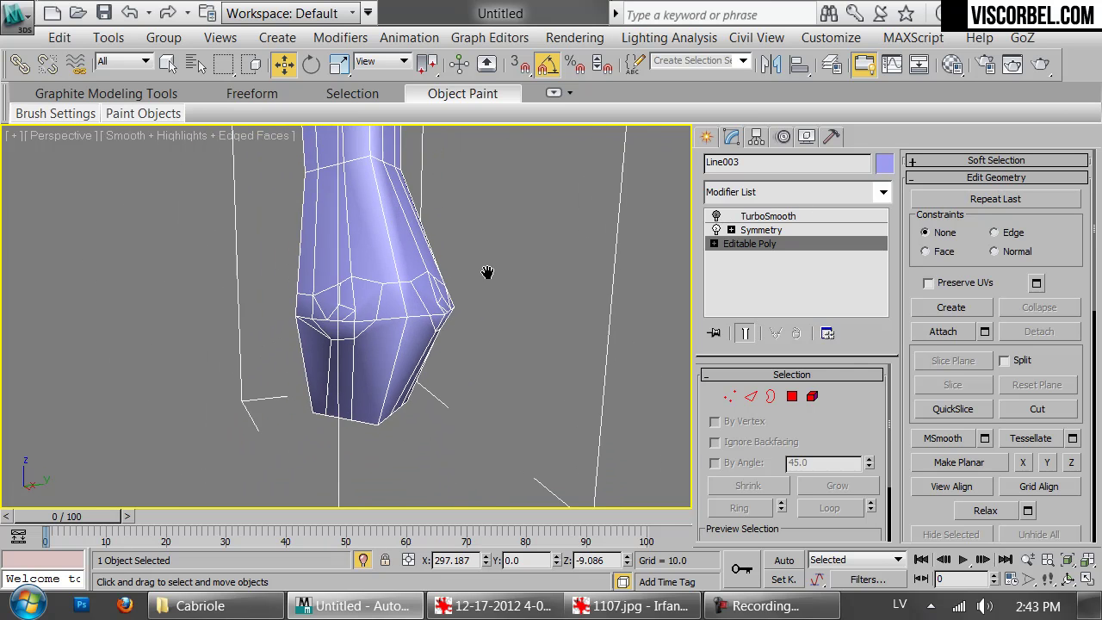
- Select the polygon inside the scroll's outer curve and rotate it to tilt the face
{"action": "scroll", "coordinate": [427, 291], "scroll_direction": "up", "scroll_amount": 3}
{"action": "key", "text": "4"}
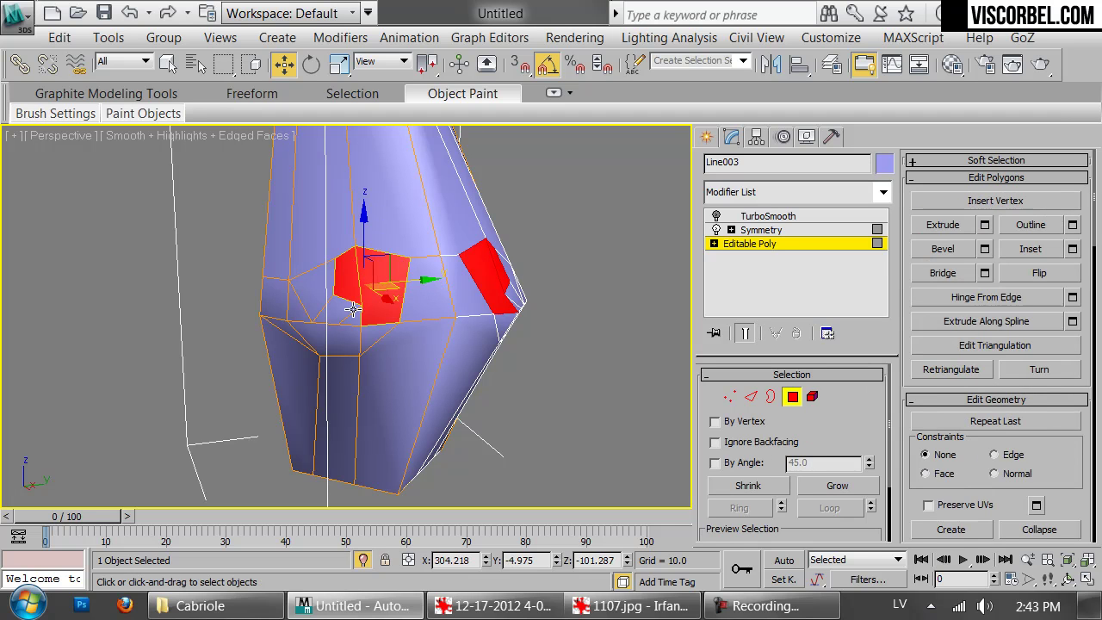
{"action": "middle_click_drag", "start_coordinate": [359, 322], "coordinate": [377, 296], "text": "alt"}
{"action": "key", "text": "e"}
{"action": "left_click_drag", "start_coordinate": [344, 301], "coordinate": [328, 324]}
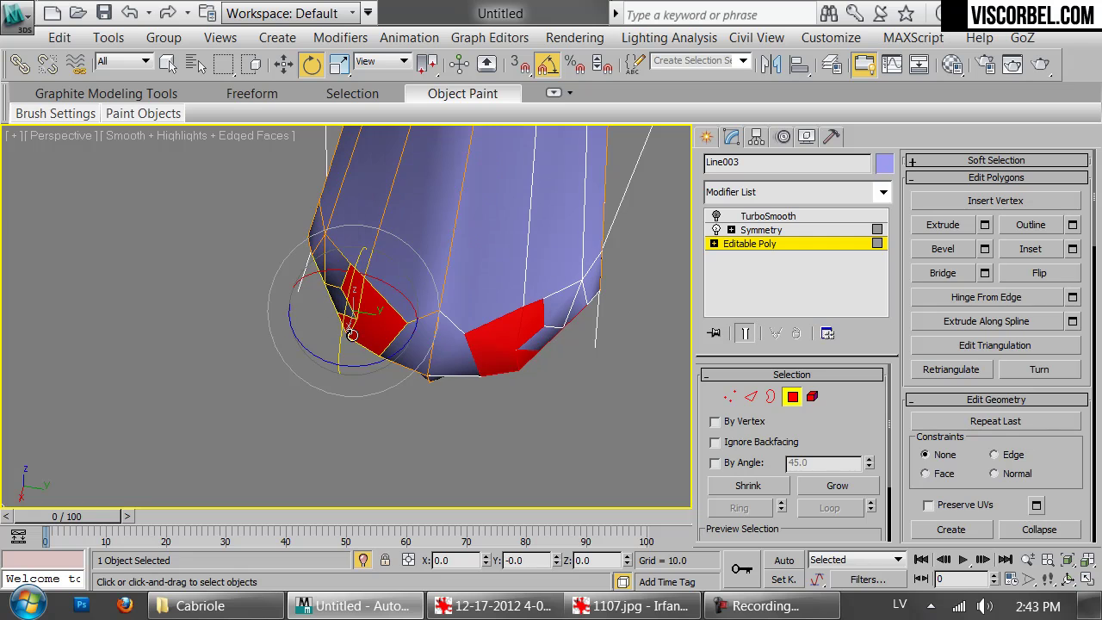
{"action": "left_click_drag", "start_coordinate": [392, 360], "coordinate": [393, 336]}
{"action": "key", "text": "w"}
{"action": "middle_click_drag", "start_coordinate": [338, 339], "coordinate": [310, 375], "text": "alt"}
- Move the vertex on the scroll's lower cut horizontally to round its underside, and adjust the vertex just above it
{"action": "key", "text": "1"}
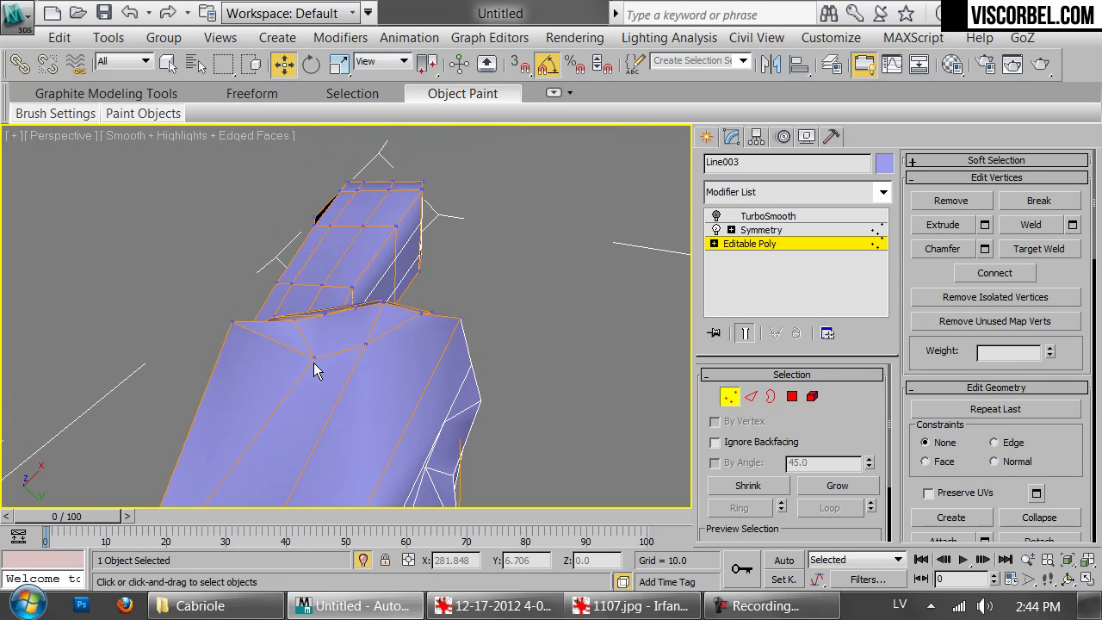
{"action": "left_click", "coordinate": [315, 356]}
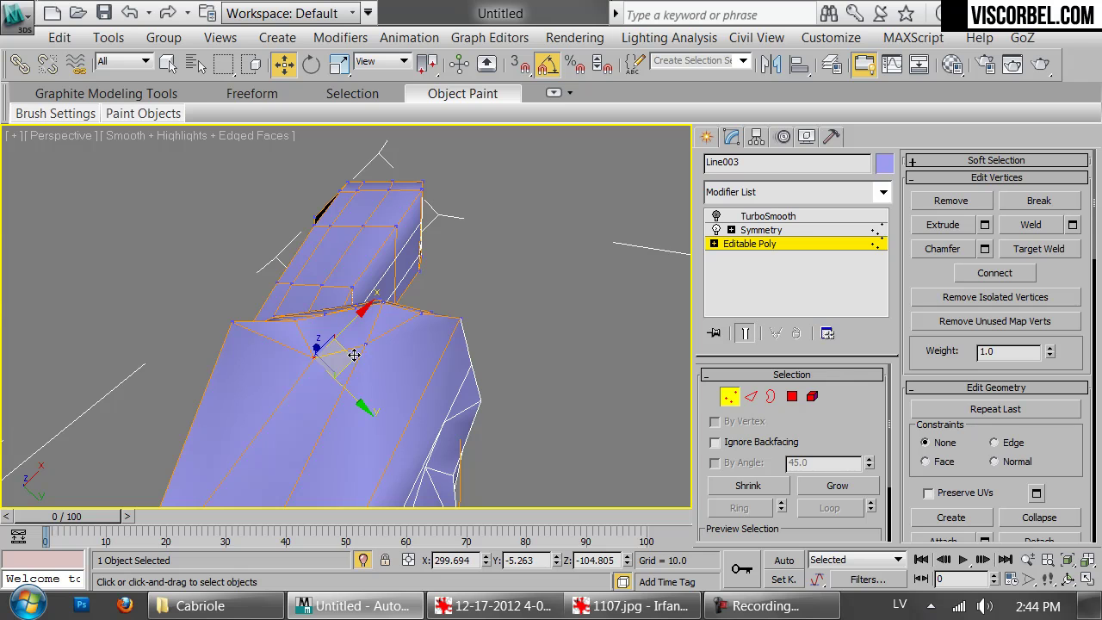
{"action": "left_click_drag", "start_coordinate": [351, 355], "coordinate": [373, 313]}
{"action": "middle_click_drag", "start_coordinate": [373, 313], "coordinate": [317, 252], "text": "alt"}
{"action": "left_click", "coordinate": [288, 272]}
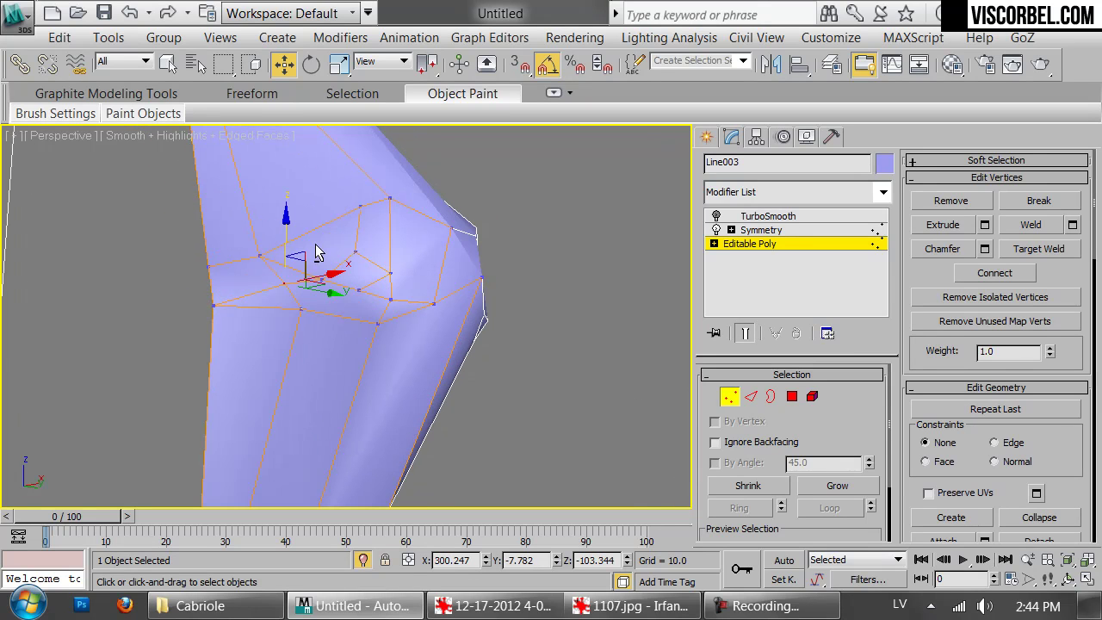
- Move the vertex at the foot's corner aside and target weld it to the adjacent corner vertex
{"action": "left_click", "coordinate": [215, 310]}
{"action": "middle_click_drag", "start_coordinate": [216, 307], "coordinate": [270, 320], "text": "alt"}
{"action": "left_click", "coordinate": [243, 289]}
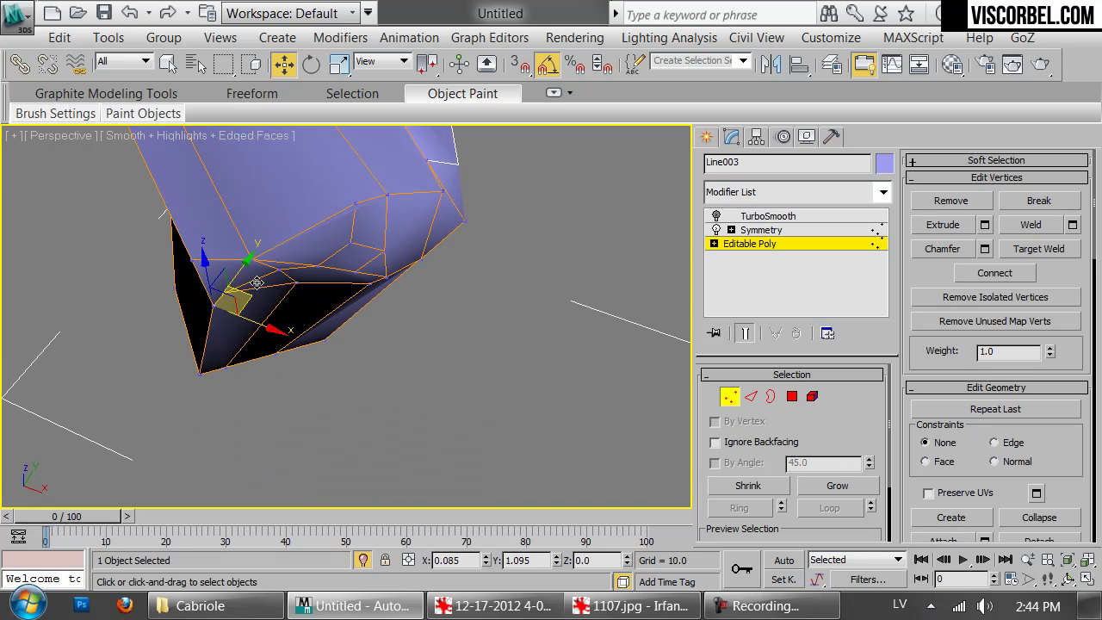
{"action": "right_click", "coordinate": [283, 303]}
{"action": "left_click", "coordinate": [233, 452]}
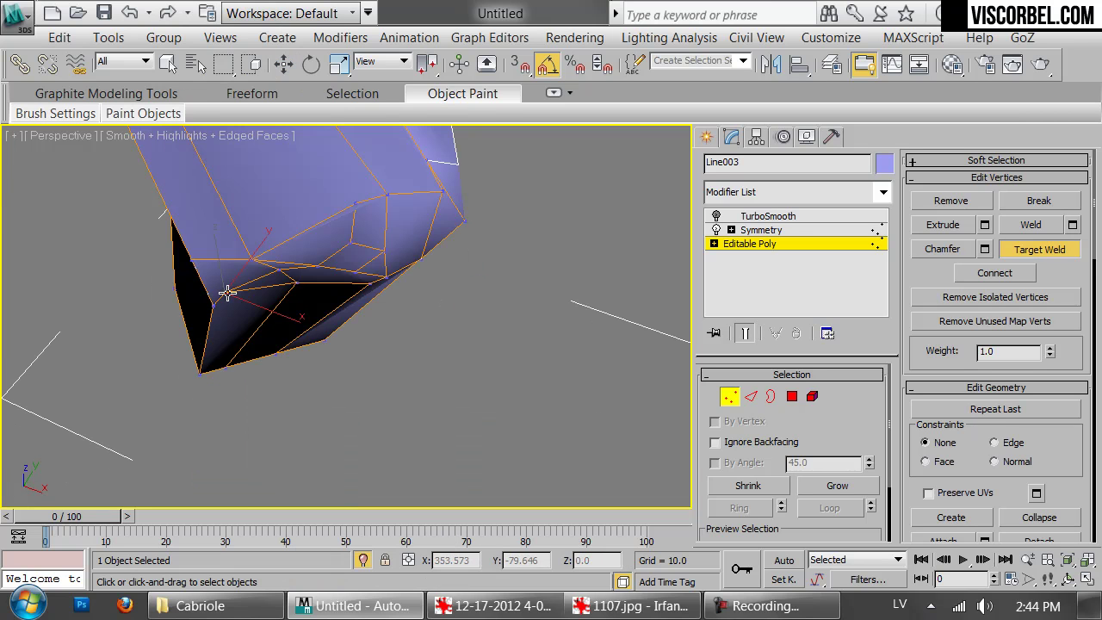
{"action": "left_click", "coordinate": [211, 304]}
- Lower the vertex on the scroll's bottom cut nearest the corner to a Z position of about -106
{"action": "middle_click_drag", "start_coordinate": [236, 303], "coordinate": [295, 328], "text": "alt"}
{"action": "key", "text": "z"}
{"action": "middle_click_drag", "start_coordinate": [354, 445], "coordinate": [326, 277]}
{"action": "scroll", "coordinate": [326, 275], "scroll_direction": "up", "scroll_amount": 2}
{"action": "scroll", "coordinate": [325, 280], "scroll_direction": "up", "scroll_amount": 5}
{"action": "key", "text": "w"}
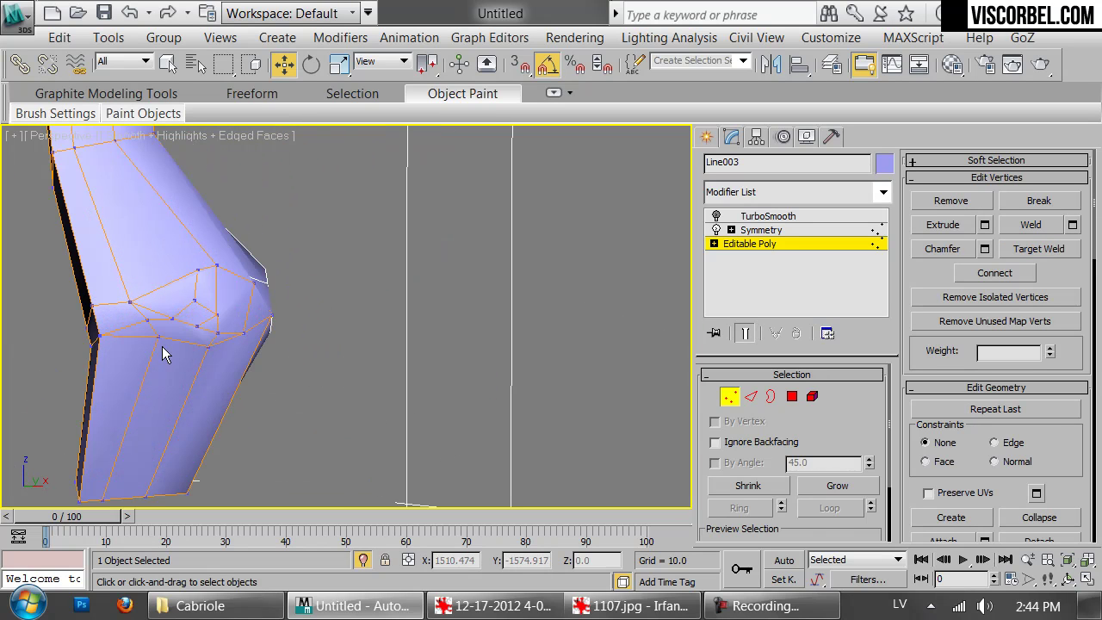
{"action": "left_click", "coordinate": [156, 336]}
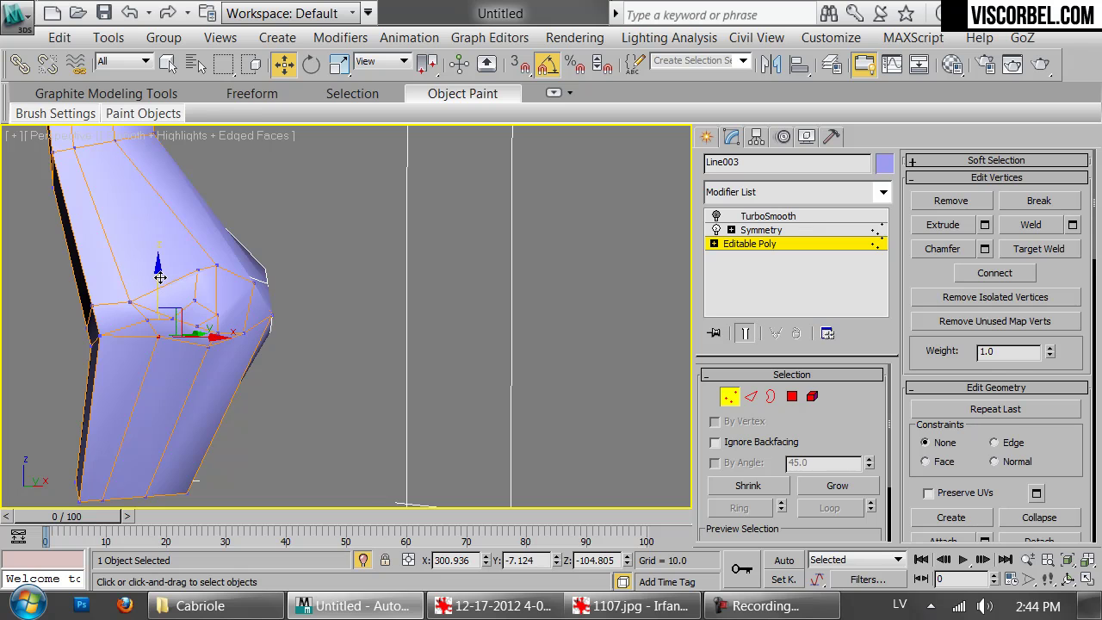
{"action": "left_click_drag", "start_coordinate": [169, 290], "coordinate": [170, 291]}
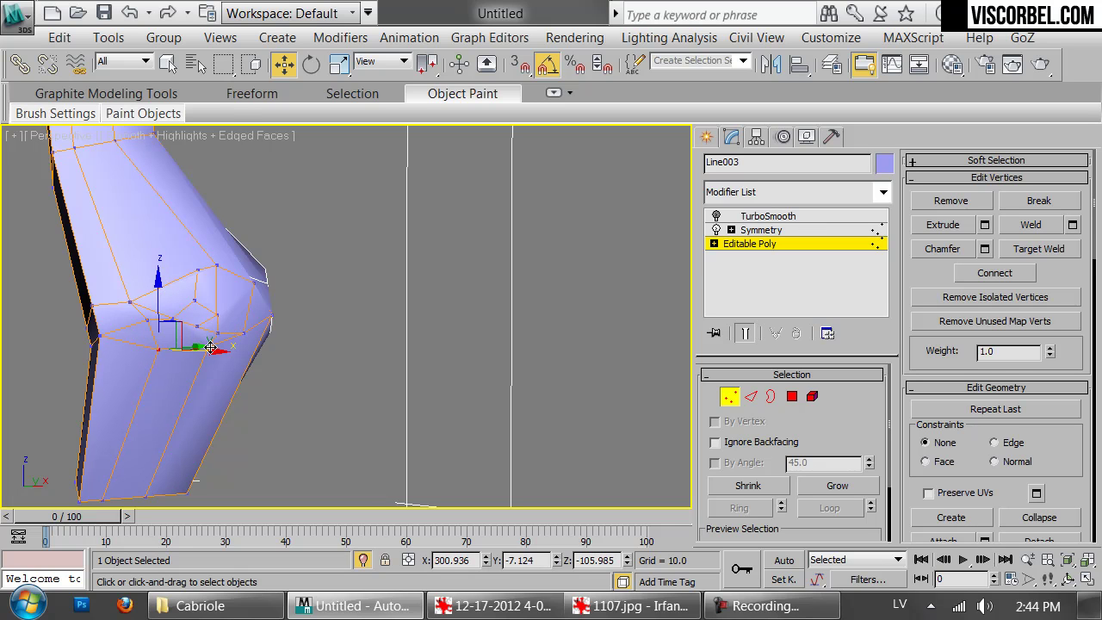
- Lower the vertex between the corner and the scroll, then lower the other vertex on the bottom cut
{"action": "left_click", "coordinate": [191, 326]}
{"action": "left_click", "coordinate": [147, 321]}
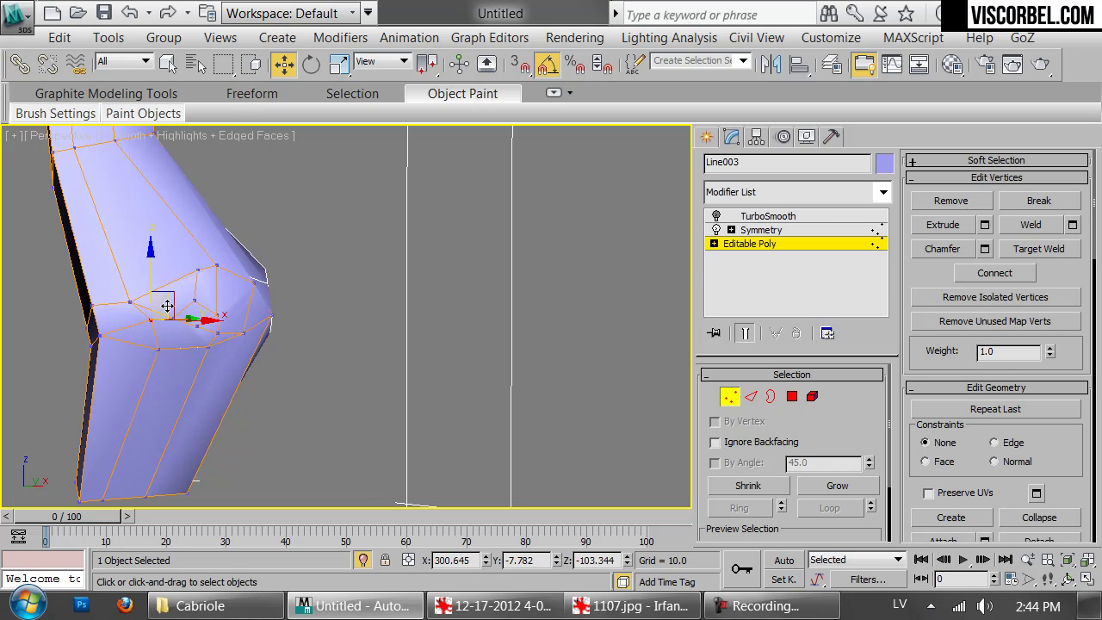
{"action": "left_click_drag", "start_coordinate": [148, 280], "coordinate": [148, 290]}
{"action": "left_click", "coordinate": [207, 325]}
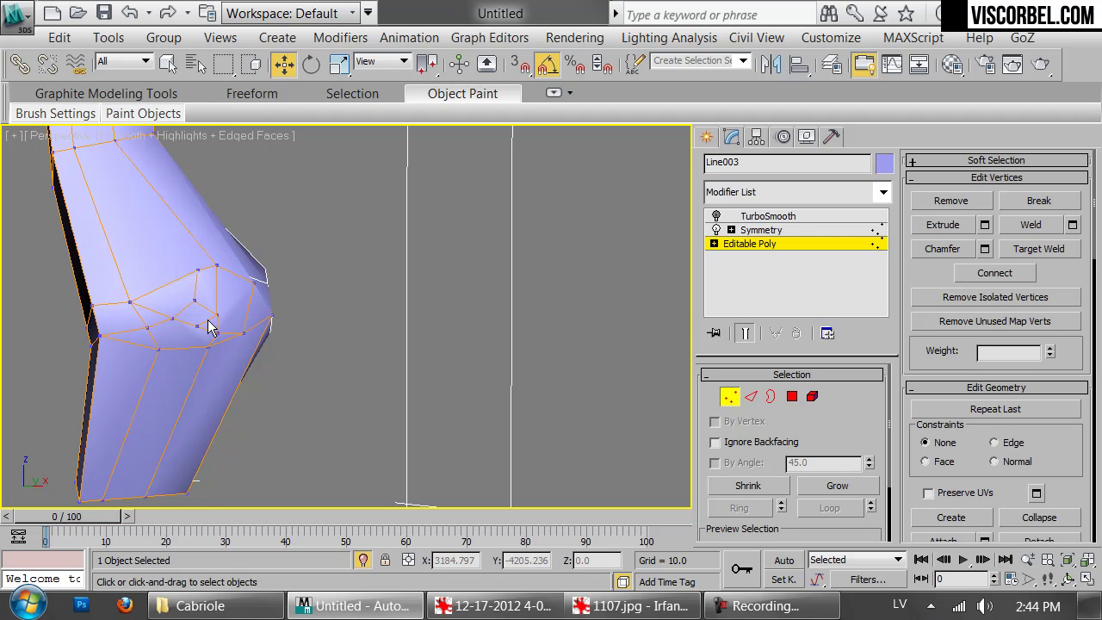
{"action": "left_click", "coordinate": [205, 348]}
{"action": "middle_click_drag", "start_coordinate": [201, 361], "coordinate": [261, 406], "text": "alt"}
{"action": "left_click", "coordinate": [213, 355]}
{"action": "left_click", "coordinate": [215, 334]}
{"action": "right_click", "coordinate": [217, 334]}
{"action": "left_click", "coordinate": [313, 451]}
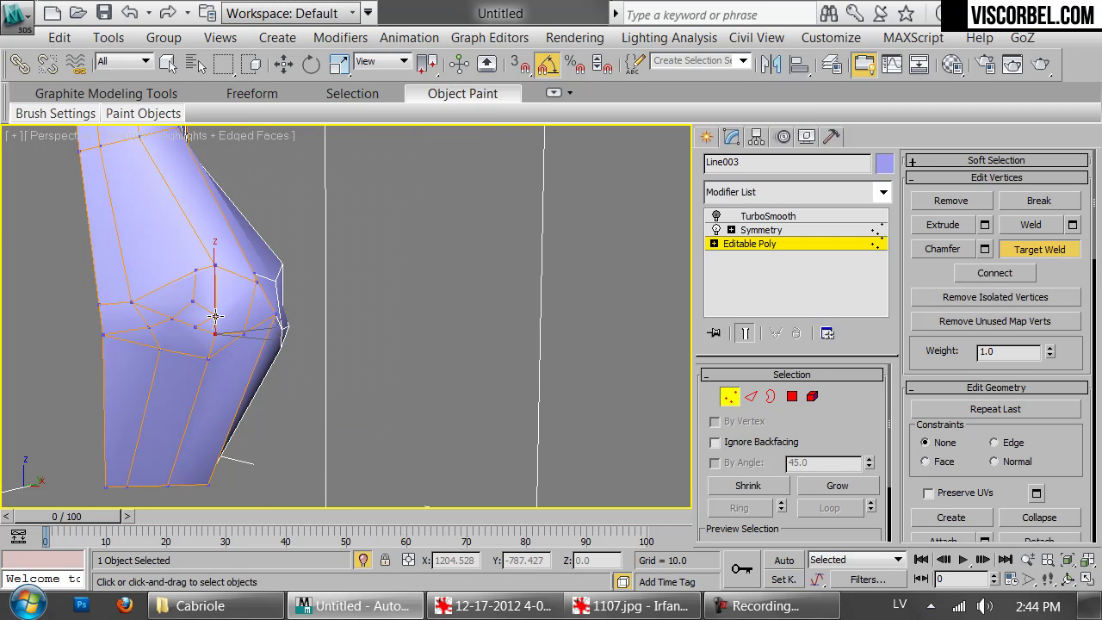
{"action": "right_click", "coordinate": [217, 340]}
- Cut two diagonal edges at the scroll's underside, one to its lower corner-side vertex and one down to the bottom edge line
{"action": "middle_click_drag", "start_coordinate": [219, 341], "coordinate": [393, 235], "text": "alt"}
{"action": "scroll", "coordinate": [295, 351], "scroll_direction": "up", "scroll_amount": 5}
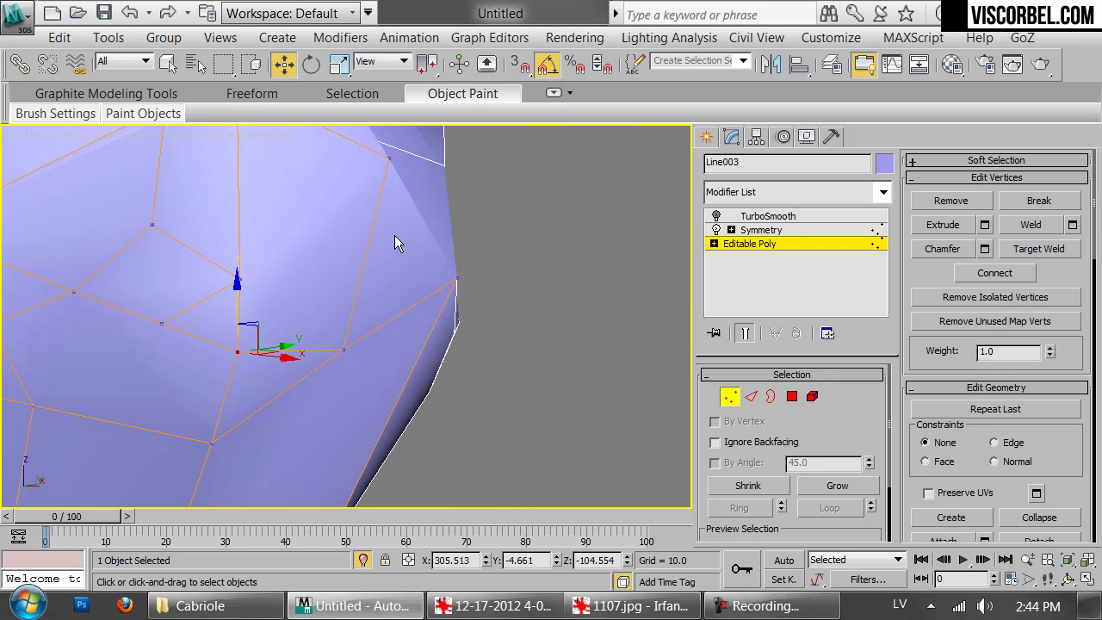
{"action": "right_click", "coordinate": [395, 232]}
{"action": "left_click", "coordinate": [407, 118]}
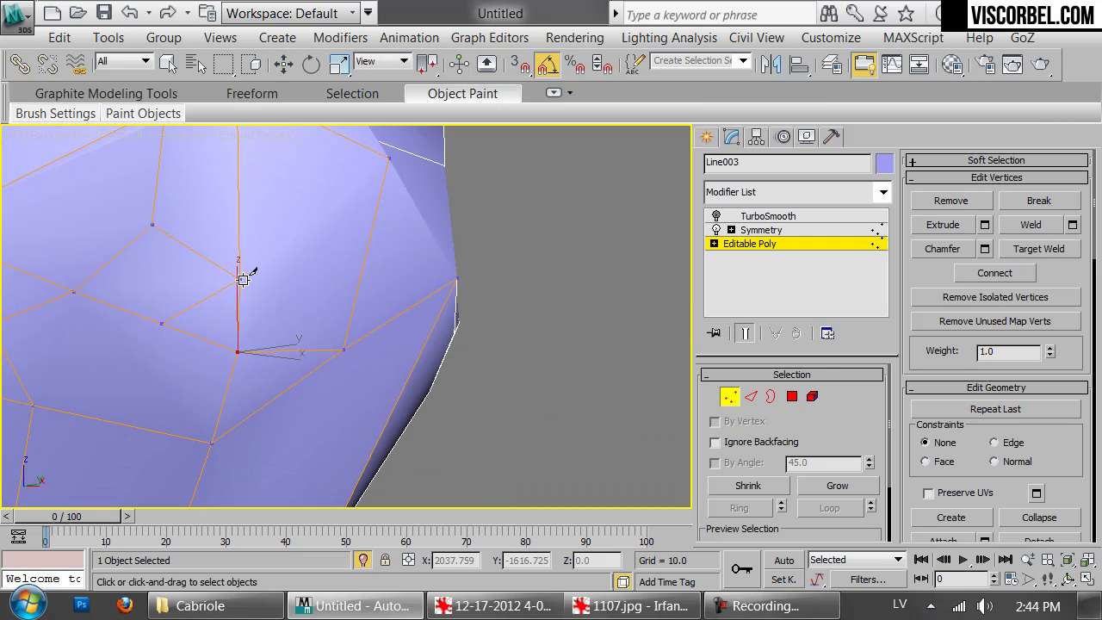
{"action": "left_click", "coordinate": [343, 348]}
{"action": "left_click", "coordinate": [239, 277]}
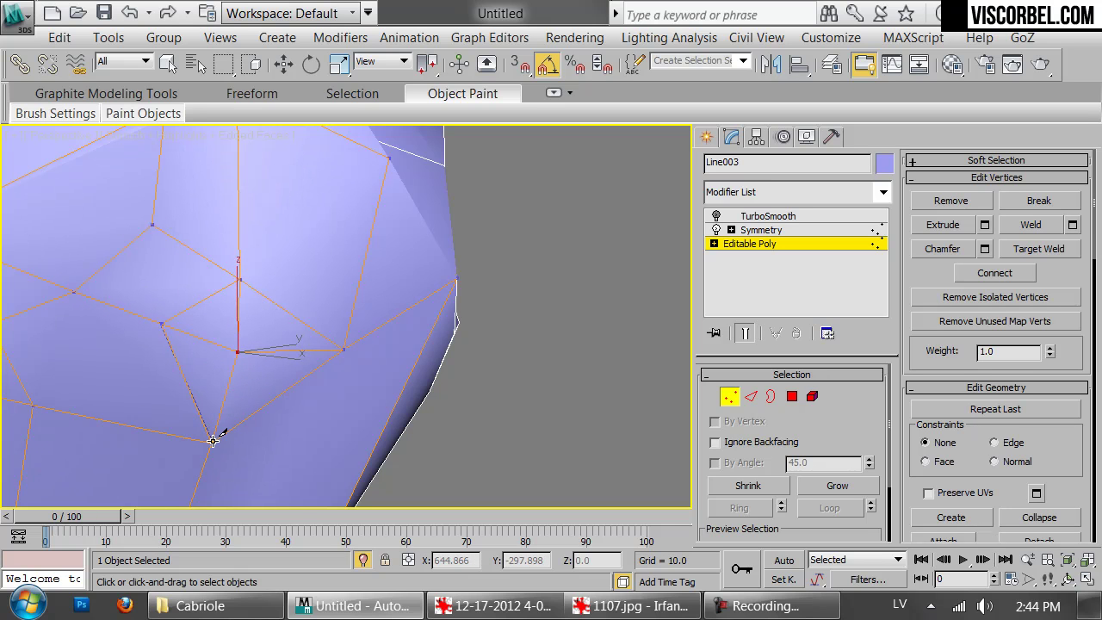
- Remove the two redundant edges meeting below the scroll between the new cuts
{"action": "key", "text": "w"}
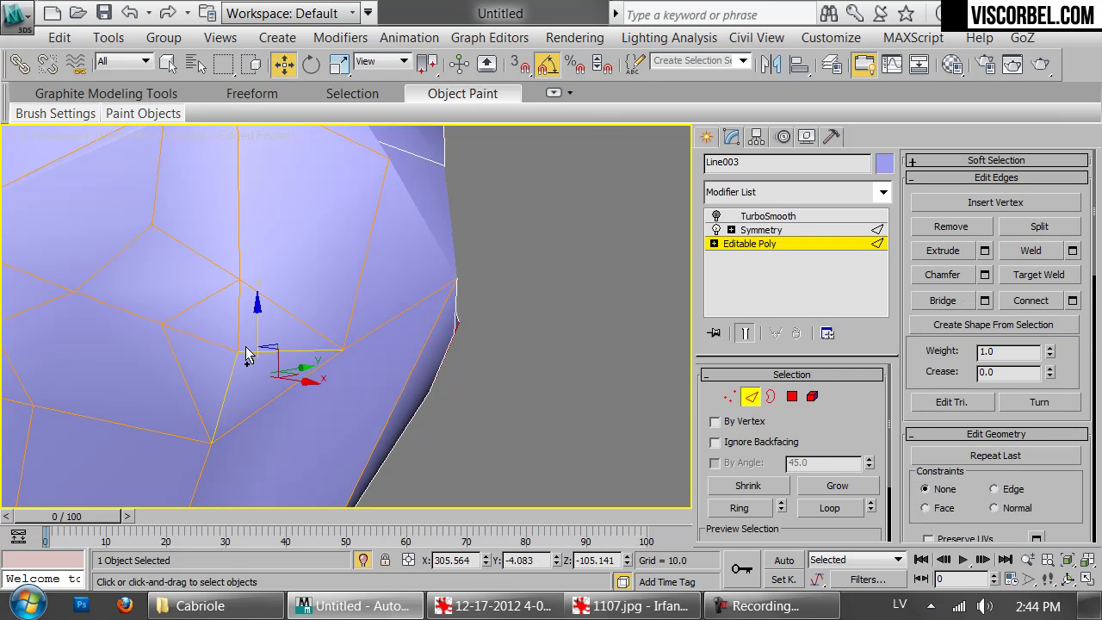
{"action": "right_click", "coordinate": [410, 353]}
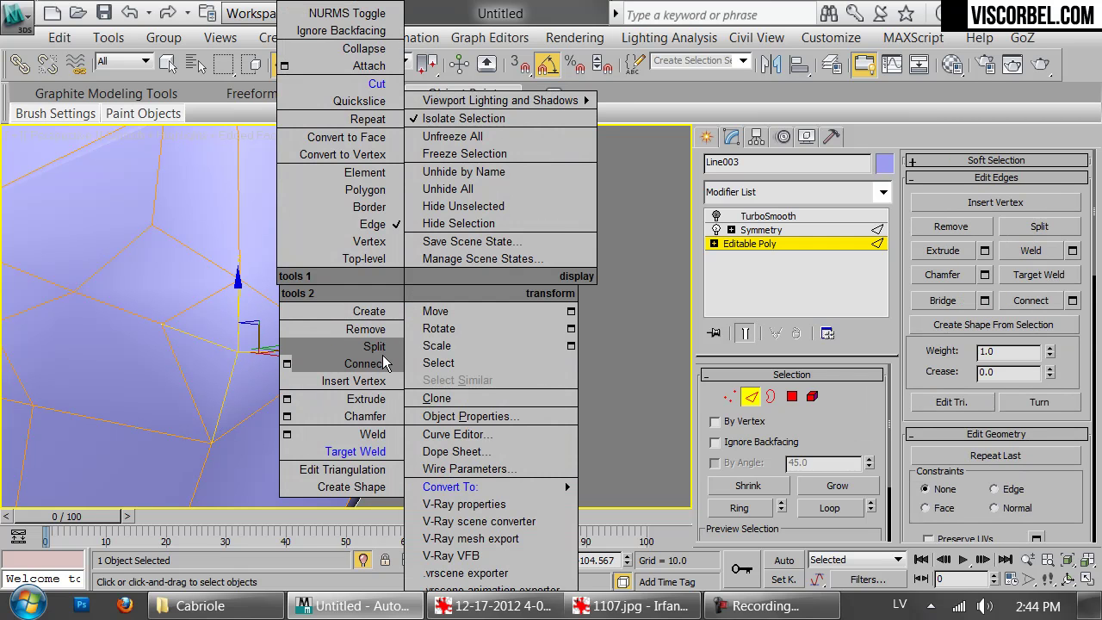
{"action": "left_click", "coordinate": [384, 330]}
- Move the vertex at the foot's upper corner beside the scroll downward
{"action": "key", "text": "1"}
{"action": "middle_click_drag", "start_coordinate": [235, 366], "coordinate": [322, 310], "text": "alt"}
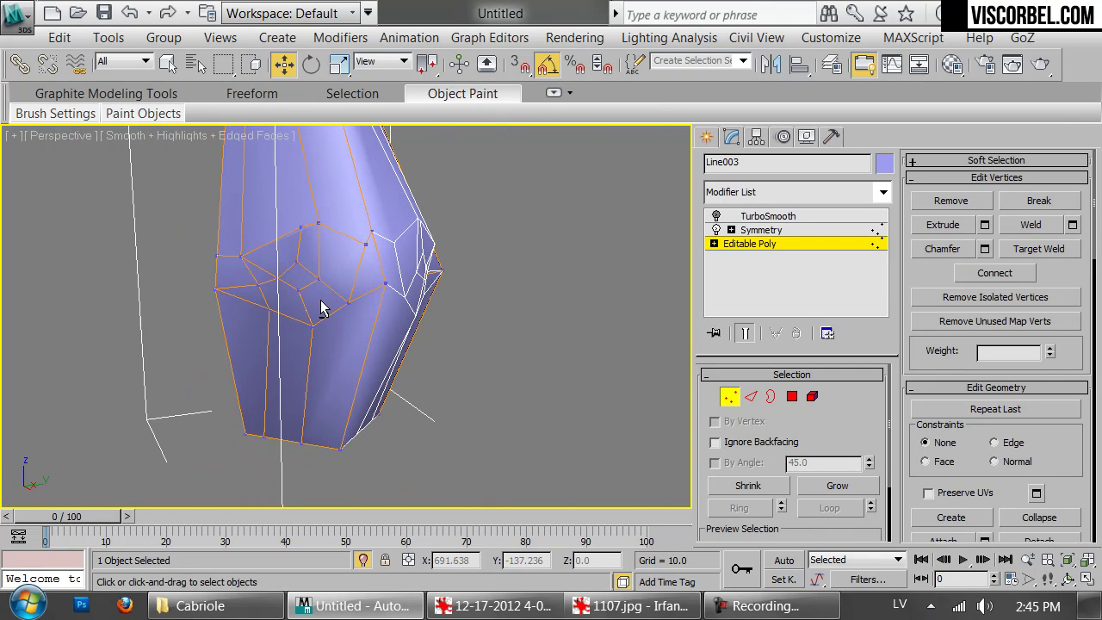
{"action": "left_click", "coordinate": [372, 231]}
{"action": "scroll", "coordinate": [402, 253], "scroll_direction": "up", "scroll_amount": 10}
{"action": "left_click_drag", "start_coordinate": [354, 371], "coordinate": [375, 461]}
{"action": "middle_click_drag", "start_coordinate": [223, 422], "coordinate": [327, 246], "text": "alt"}
{"action": "scroll", "coordinate": [327, 246], "scroll_direction": "down", "scroll_amount": 4}
{"action": "middle_click_drag", "start_coordinate": [321, 351], "coordinate": [418, 425], "text": "alt"}
- Cut an edge from the scroll's upper vertex up to the existing vertex on the edge loop above the foot
{"action": "right_click", "coordinate": [427, 284]}
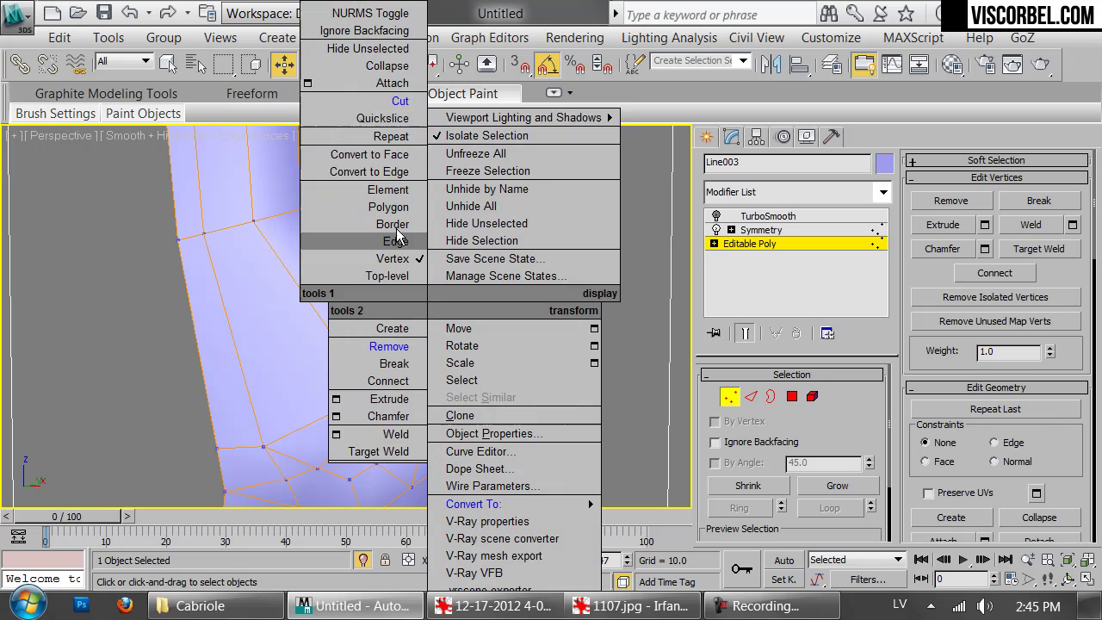
{"action": "left_click", "coordinate": [366, 329]}
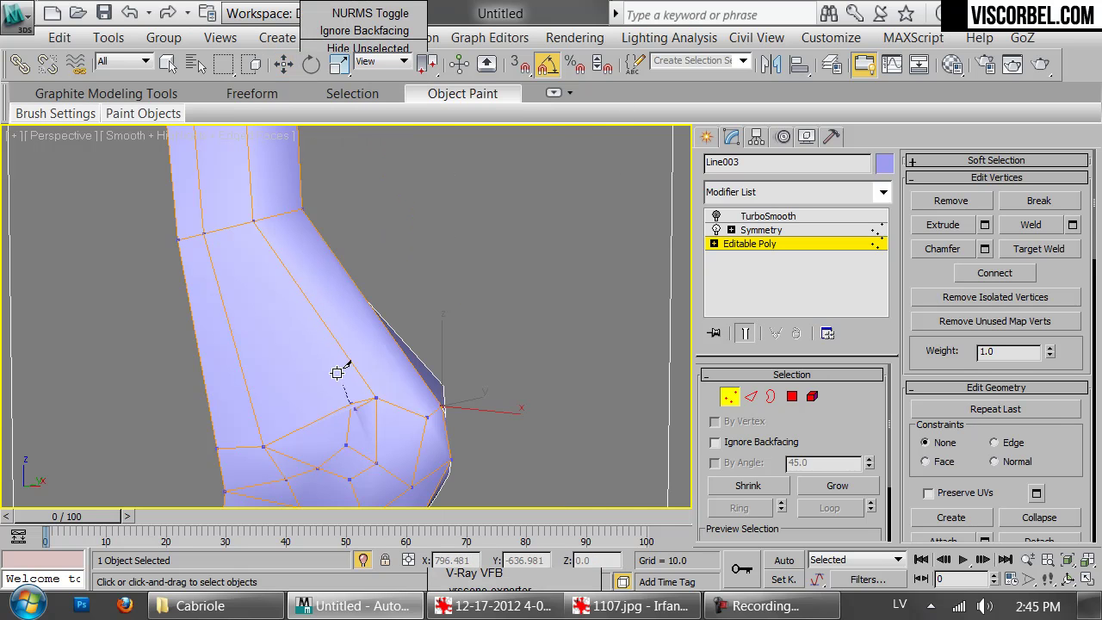
{"action": "left_click", "coordinate": [256, 220]}
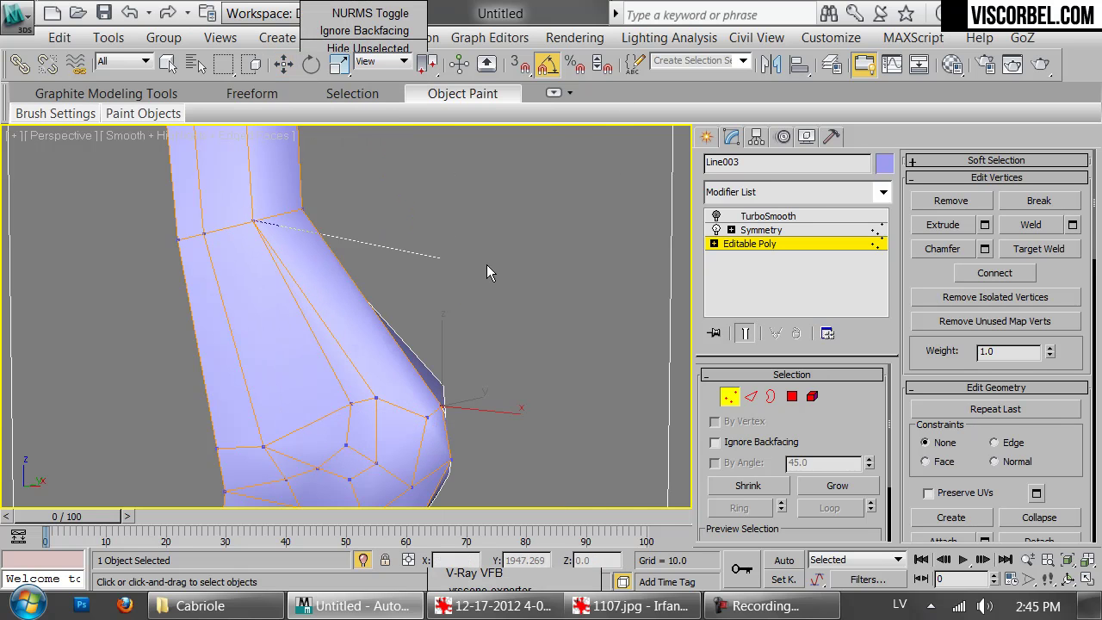
- Cut an edge from the scroll's inner vertex to the lower edge line, and another diagonally to the leg's side corner
{"action": "middle_click_drag", "start_coordinate": [450, 394], "coordinate": [470, 250]}
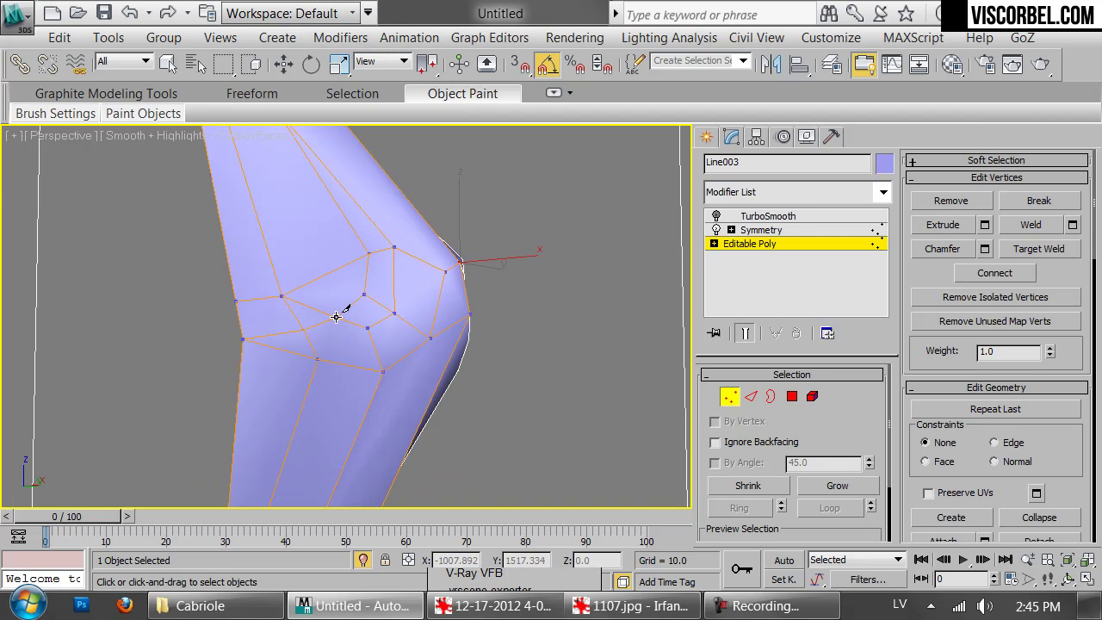
{"action": "left_click", "coordinate": [316, 360]}
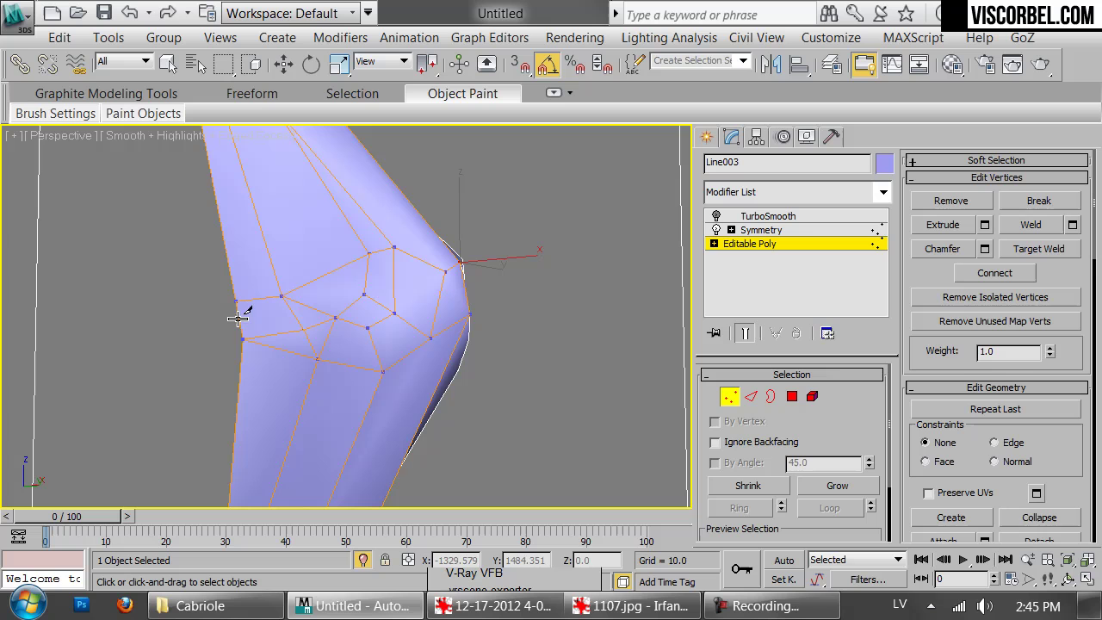
{"action": "left_click", "coordinate": [281, 298]}
{"action": "left_click", "coordinate": [241, 338]}
- Remove the redundant edge running from the leg's side corner toward the scroll
{"action": "key", "text": "w"}
{"action": "key", "text": "2"}
{"action": "left_click", "coordinate": [285, 333]}
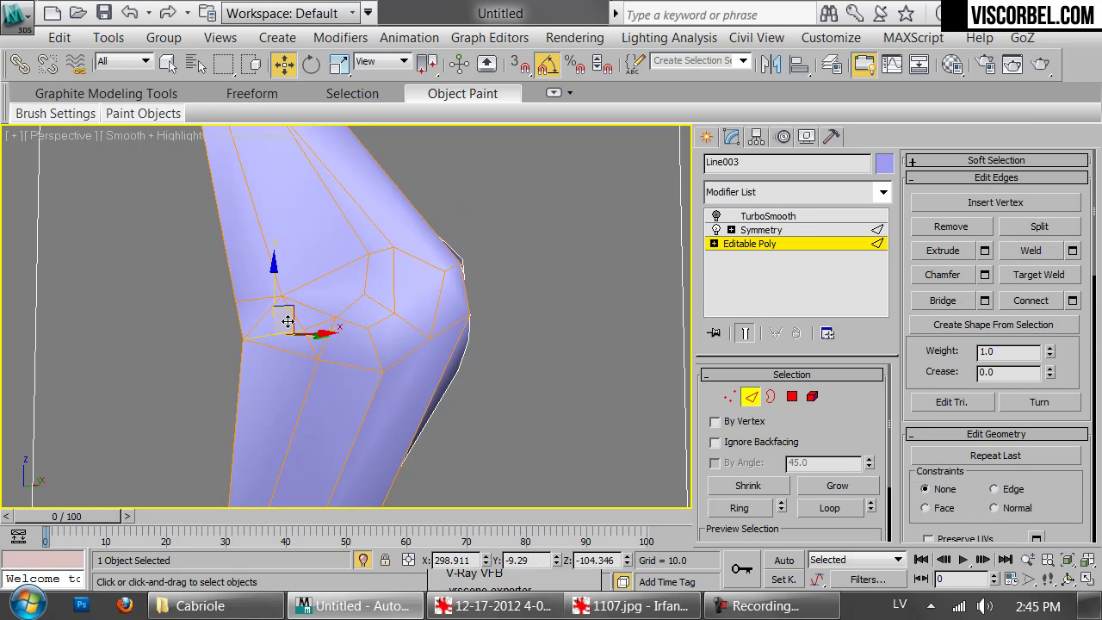
{"action": "right_click", "coordinate": [401, 317]}
{"action": "left_click", "coordinate": [388, 332]}
{"action": "middle_click_drag", "start_coordinate": [242, 339], "coordinate": [313, 341], "text": "alt"}
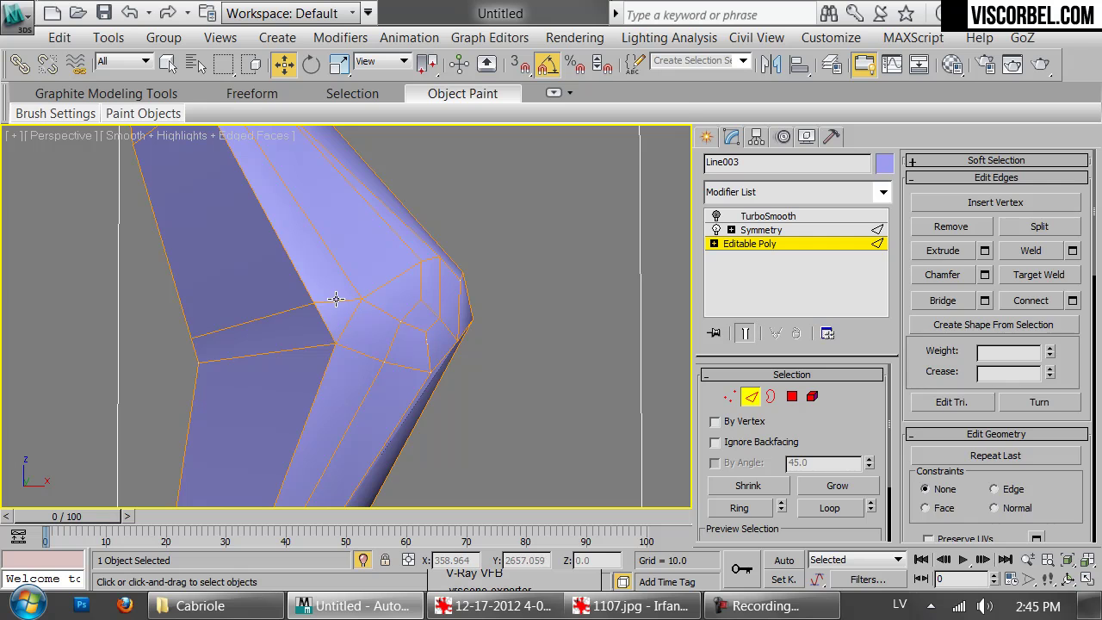
{"action": "key", "text": "1"}
{"action": "right_click", "coordinate": [495, 297]}
{"action": "left_click", "coordinate": [448, 519]}
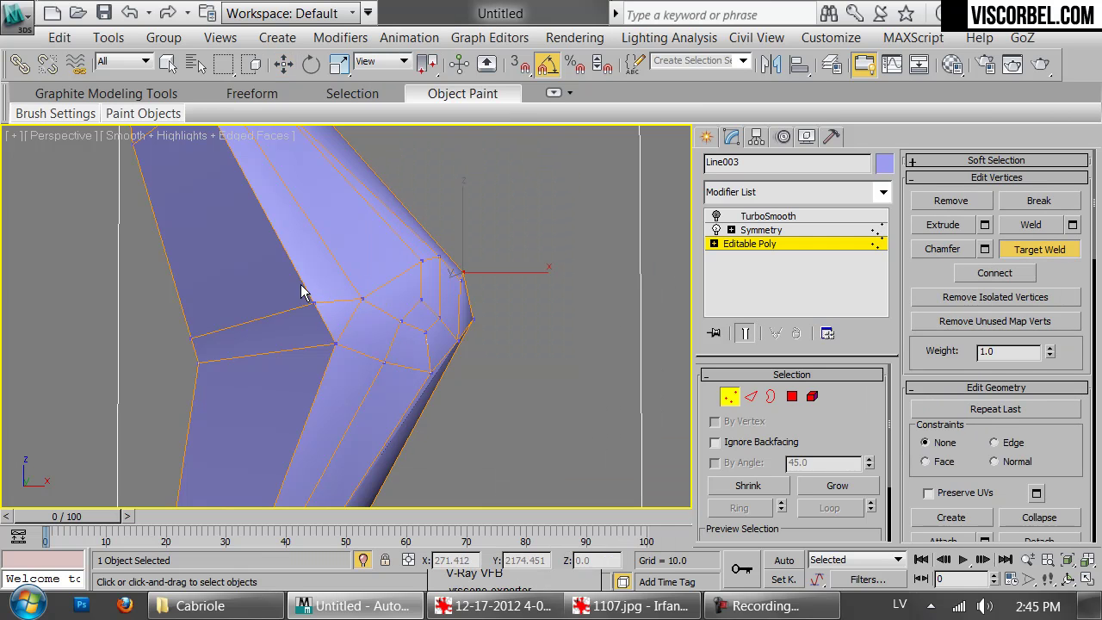
{"action": "middle_click_drag", "start_coordinate": [466, 320], "coordinate": [413, 329], "text": "alt"}
{"action": "right_click", "coordinate": [410, 322]}
- Cut a new line of edges just above the scroll, from the leg's side edge across to the foot's outer corner
{"action": "right_click", "coordinate": [401, 303]}
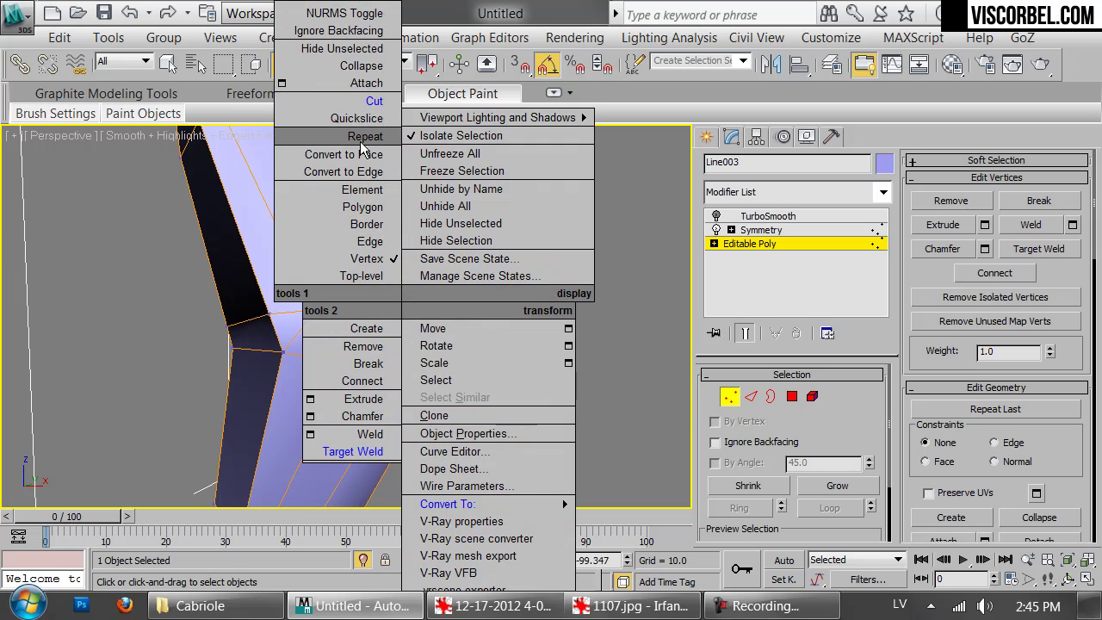
{"action": "left_click", "coordinate": [374, 101]}
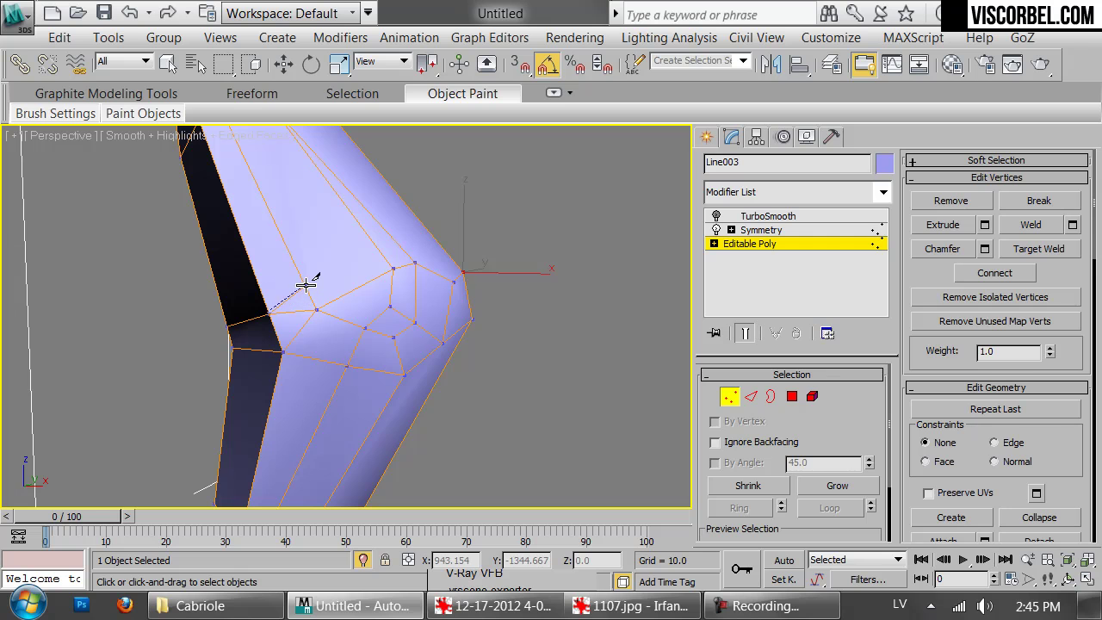
{"action": "left_click", "coordinate": [400, 241]}
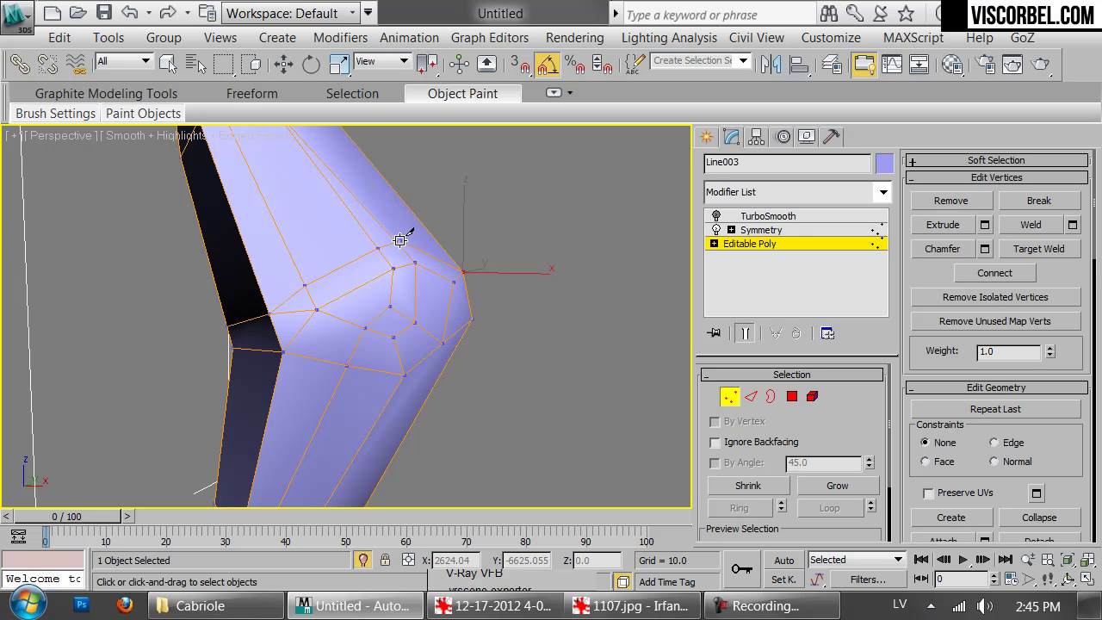
{"action": "middle_click_drag", "start_coordinate": [517, 247], "coordinate": [423, 288], "text": "alt"}
{"action": "right_click", "coordinate": [504, 239]}
- Target weld the nearly coincident vertices on the new cut above the scroll
{"action": "right_click", "coordinate": [599, 284]}
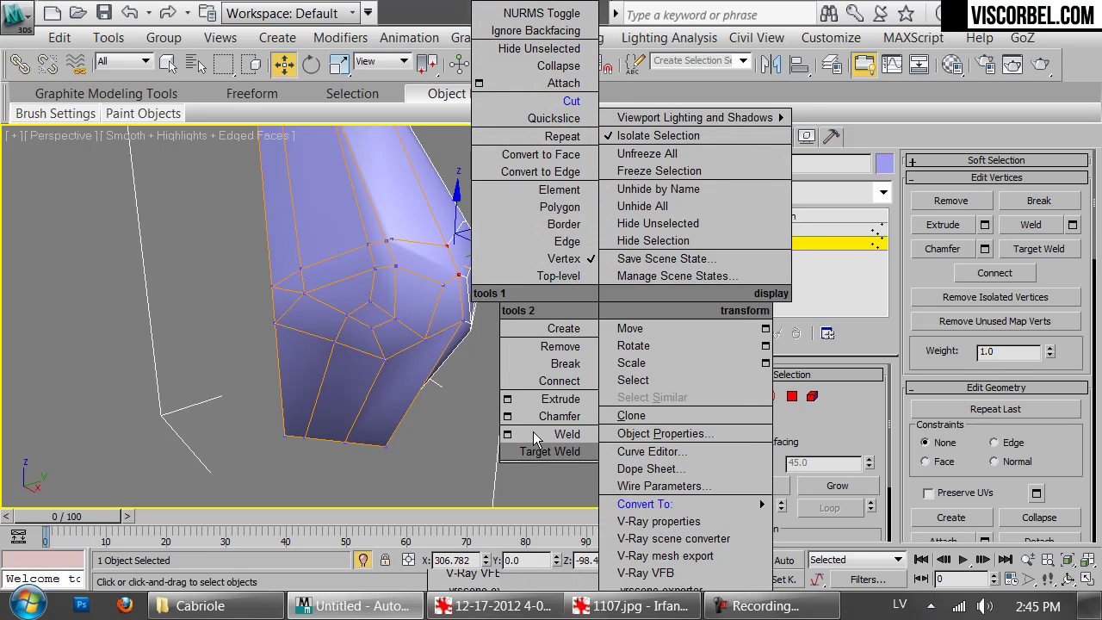
{"action": "left_click", "coordinate": [531, 452]}
{"action": "left_click", "coordinate": [388, 239]}
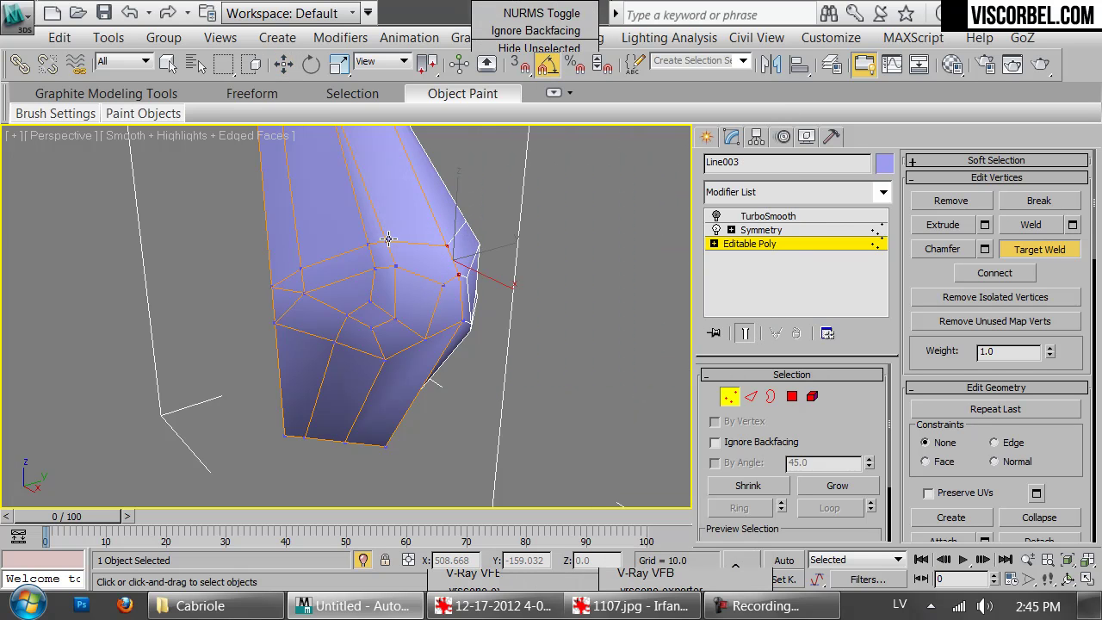
{"action": "middle_click_drag", "start_coordinate": [425, 304], "coordinate": [470, 270], "text": "alt"}
{"action": "right_click", "coordinate": [371, 335]}
- Remove the short edge linking the leg's side edge to the scroll's inner vertex
{"action": "key", "text": "2"}
{"action": "left_click", "coordinate": [353, 321]}
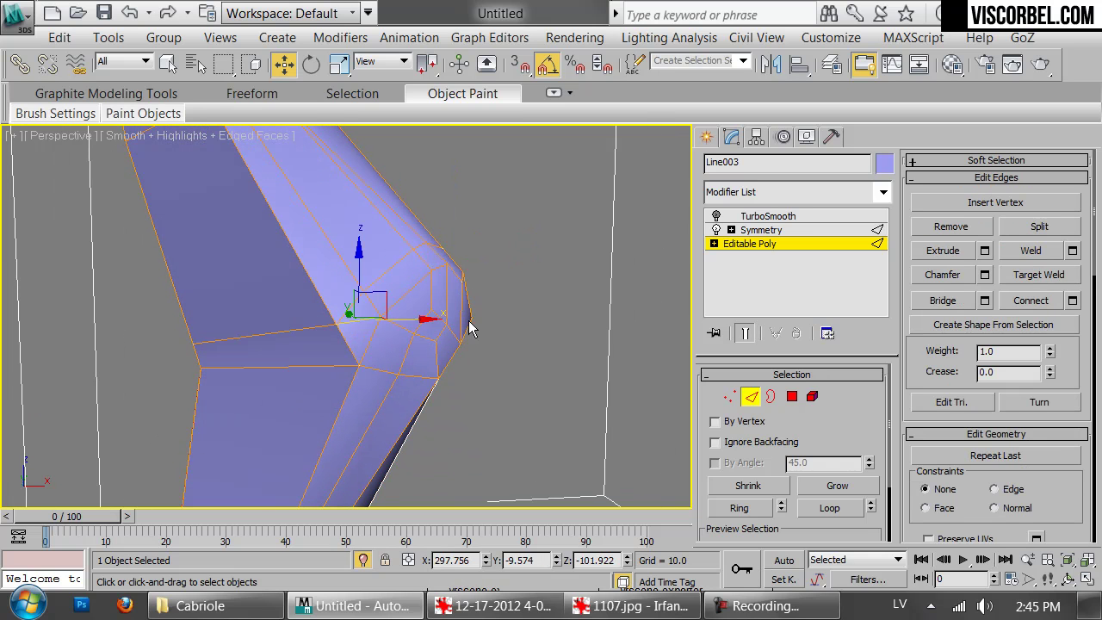
{"action": "right_click", "coordinate": [466, 320]}
{"action": "left_click", "coordinate": [426, 256]}
- Reposition the geometry between the leg's side corner and the scroll's inner end to even out the edge flow
{"action": "middle_click_drag", "start_coordinate": [429, 304], "coordinate": [372, 301], "text": "alt"}
{"action": "middle_click_drag", "start_coordinate": [357, 353], "coordinate": [327, 320], "text": "alt"}
{"action": "key", "text": "2"}
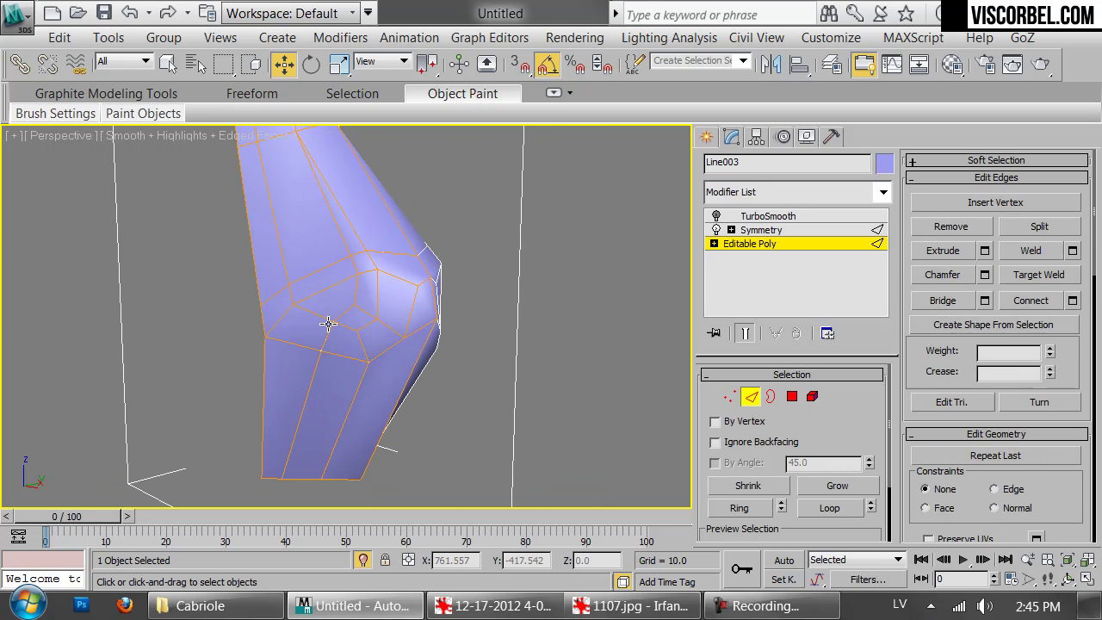
{"action": "left_click", "coordinate": [328, 333]}
{"action": "left_click_drag", "start_coordinate": [329, 281], "coordinate": [340, 302]}
{"action": "middle_click_drag", "start_coordinate": [267, 327], "coordinate": [293, 317], "text": "alt"}
{"action": "left_click_drag", "start_coordinate": [292, 317], "coordinate": [296, 308]}
{"action": "middle_click_drag", "start_coordinate": [295, 307], "coordinate": [369, 169], "text": "alt"}
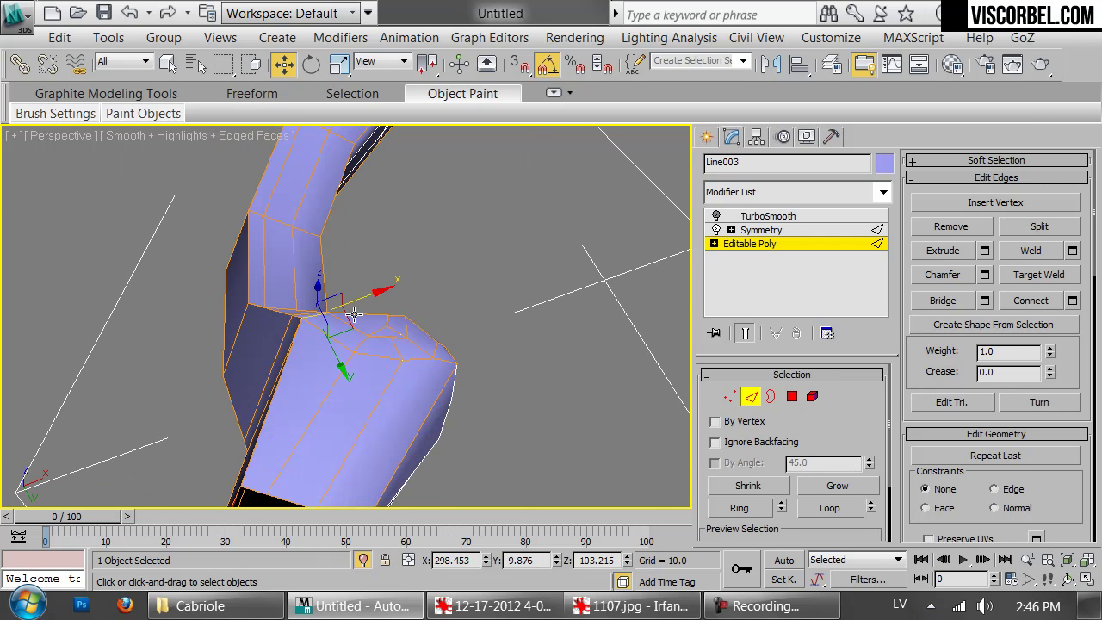
{"action": "left_click_drag", "start_coordinate": [347, 308], "coordinate": [399, 347]}
{"action": "middle_click_drag", "start_coordinate": [479, 297], "coordinate": [482, 404], "text": "alt"}
{"action": "key", "text": "1"}
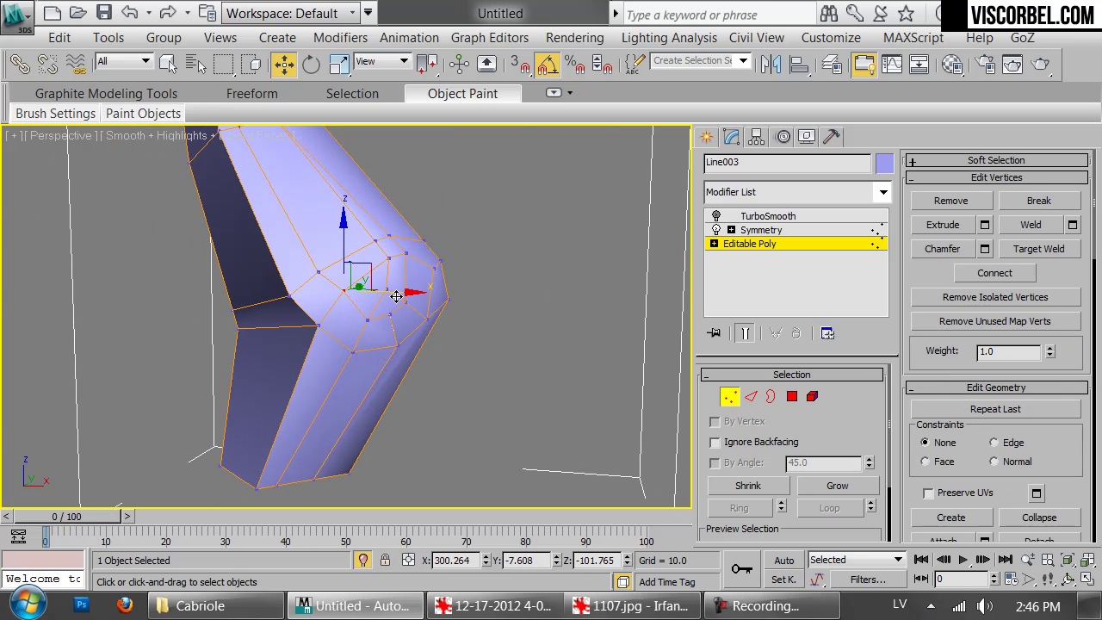
- Leave vertex editing and examine the foot's mesh from the leg's flat inner side
{"action": "key", "text": "1"}
{"action": "left_click", "coordinate": [561, 292]}
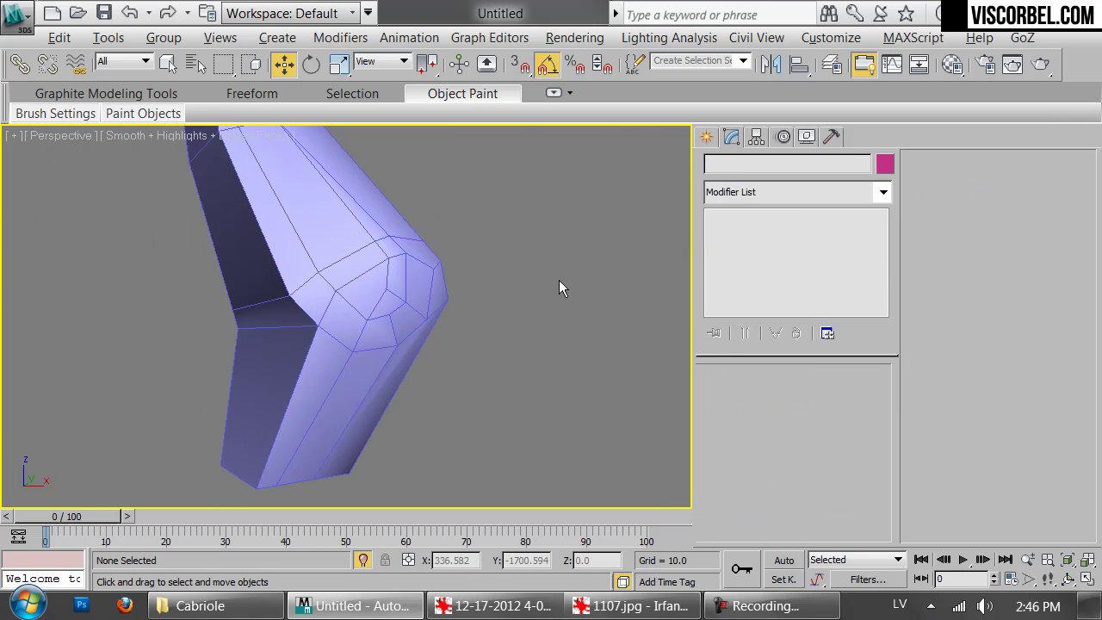
{"action": "middle_click_drag", "start_coordinate": [559, 280], "coordinate": [485, 299], "text": "alt"}
{"action": "left_click", "coordinate": [486, 296]}
{"action": "middle_click_drag", "start_coordinate": [359, 311], "coordinate": [474, 279], "text": "alt"}
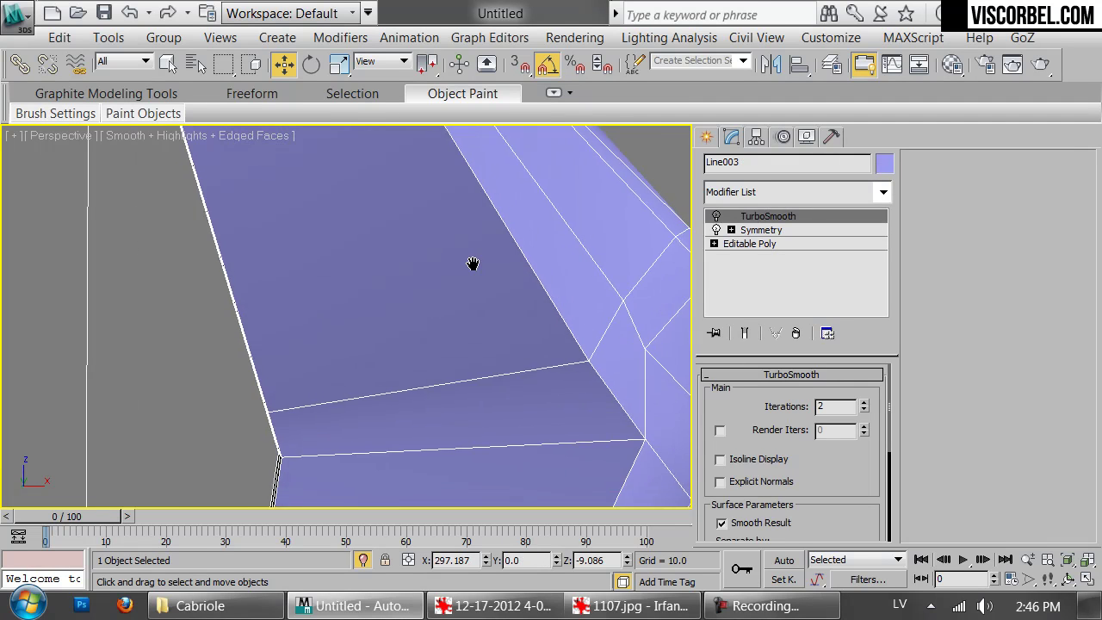
{"action": "scroll", "coordinate": [474, 278], "scroll_direction": "down", "scroll_amount": 5}
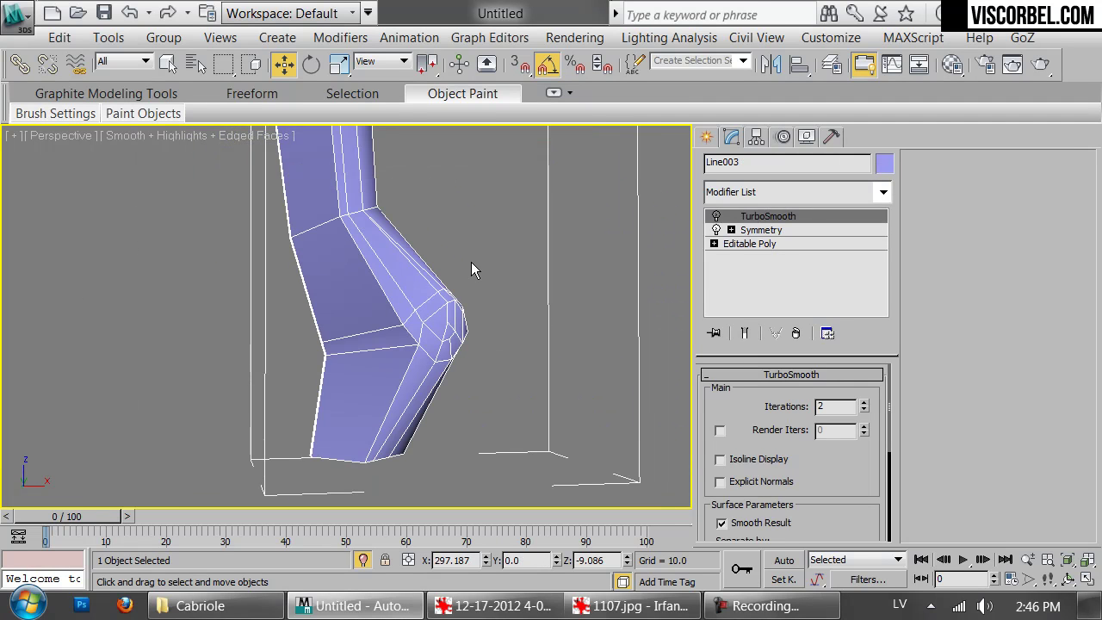
- Connect the ring of edges across the leg's flat inner side with an edge loop placed close to the side corner
{"action": "left_click", "coordinate": [758, 230]}
{"action": "left_click", "coordinate": [758, 243]}
{"action": "key", "text": "2"}
{"action": "left_click", "coordinate": [384, 324]}
{"action": "left_click", "coordinate": [740, 507]}
{"action": "right_click", "coordinate": [648, 288]}
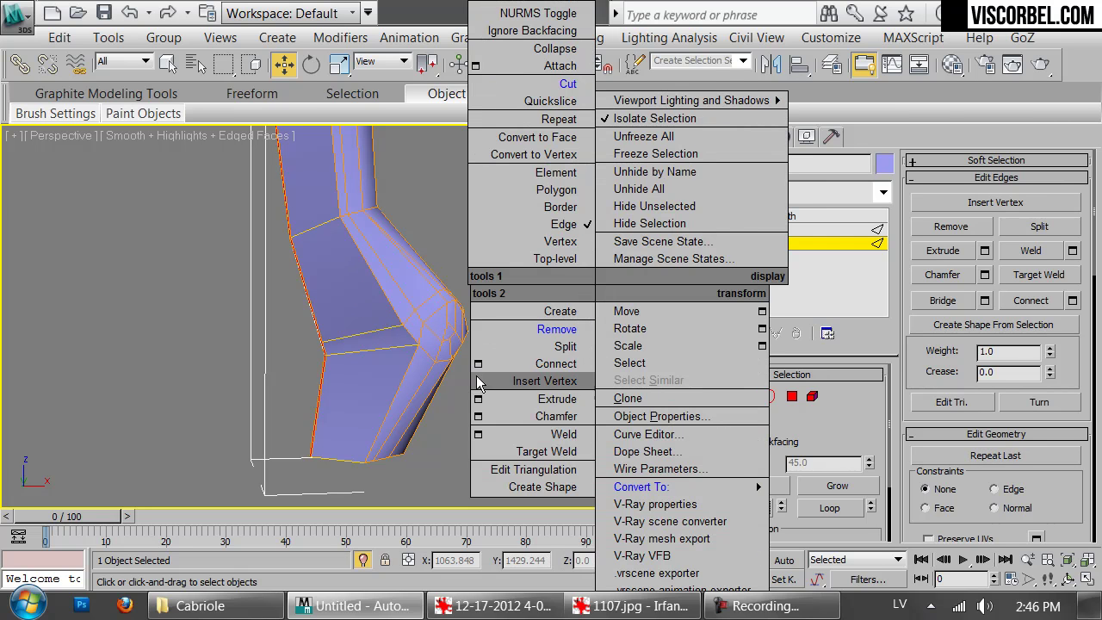
{"action": "left_click", "coordinate": [483, 429]}
{"action": "left_click_drag", "start_coordinate": [354, 376], "coordinate": [572, 401]}
{"action": "left_click", "coordinate": [355, 400]}
{"action": "key", "text": "z"}
{"action": "scroll", "coordinate": [385, 404], "scroll_direction": "up", "scroll_amount": 5}
- Move the vertex at the scroll's inner end to smooth its curve, checking its position from below and from the side
{"action": "key", "text": "1"}
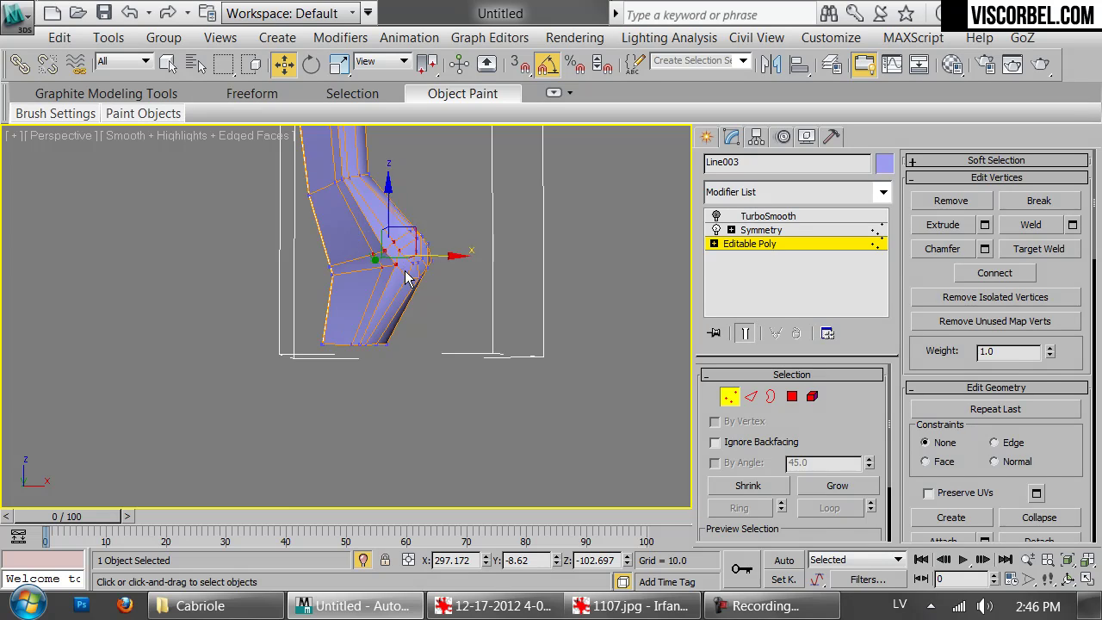
{"action": "scroll", "coordinate": [347, 335], "scroll_direction": "up", "scroll_amount": 5}
{"action": "scroll", "coordinate": [298, 319], "scroll_direction": "down", "scroll_amount": 3}
{"action": "middle_click_drag", "start_coordinate": [299, 342], "coordinate": [290, 360], "text": "alt"}
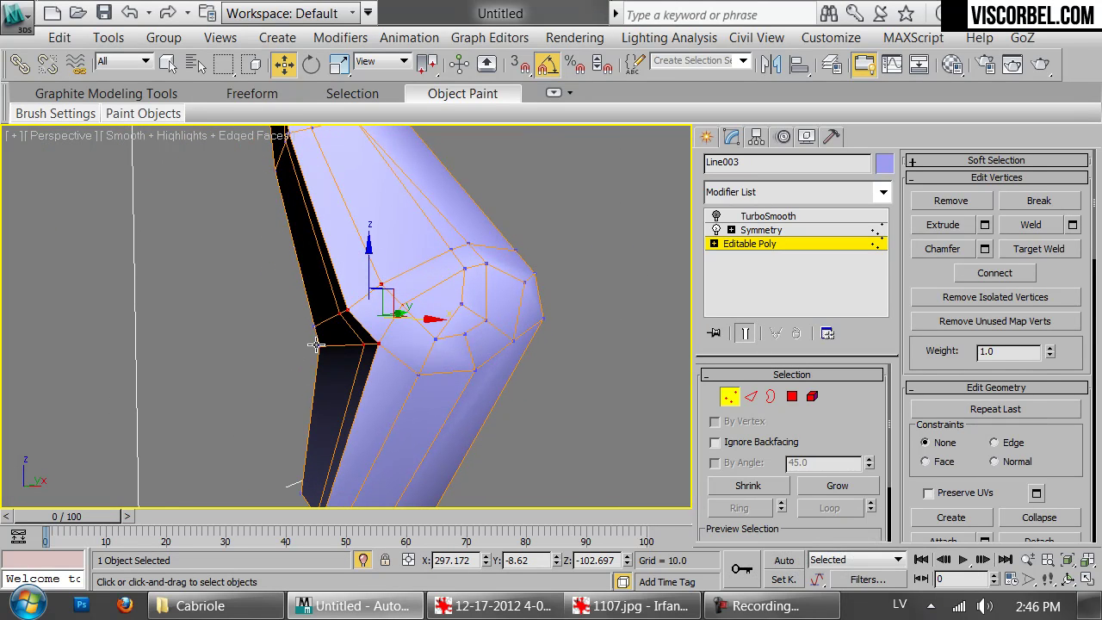
{"action": "left_click_drag", "start_coordinate": [336, 377], "coordinate": [335, 375]}
{"action": "middle_click_drag", "start_coordinate": [335, 375], "coordinate": [376, 343], "text": "alt"}
{"action": "left_click_drag", "start_coordinate": [363, 340], "coordinate": [402, 311]}
{"action": "left_click", "coordinate": [381, 349]}
{"action": "left_click", "coordinate": [381, 338]}
{"action": "middle_click_drag", "start_coordinate": [456, 370], "coordinate": [462, 300], "text": "alt"}
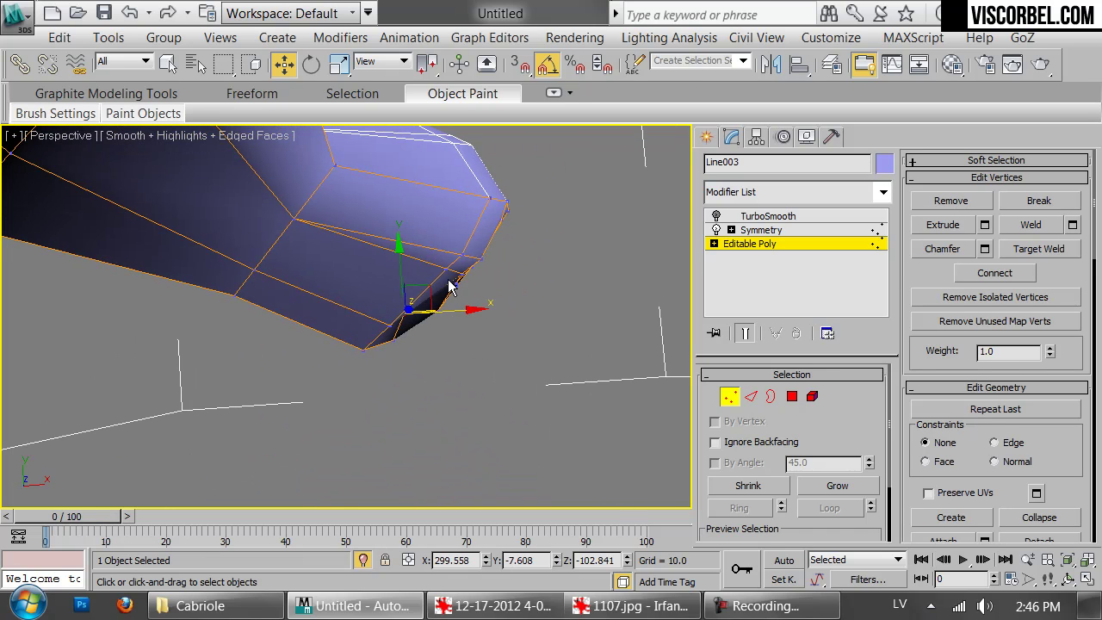
{"action": "left_click_drag", "start_coordinate": [396, 266], "coordinate": [412, 277]}
{"action": "middle_click_drag", "start_coordinate": [411, 277], "coordinate": [451, 216], "text": "alt"}
- Enable TurboSmooth on the leg and inspect the smoothed foot without edged faces, then show the edges again
{"action": "left_click", "coordinate": [544, 187]}
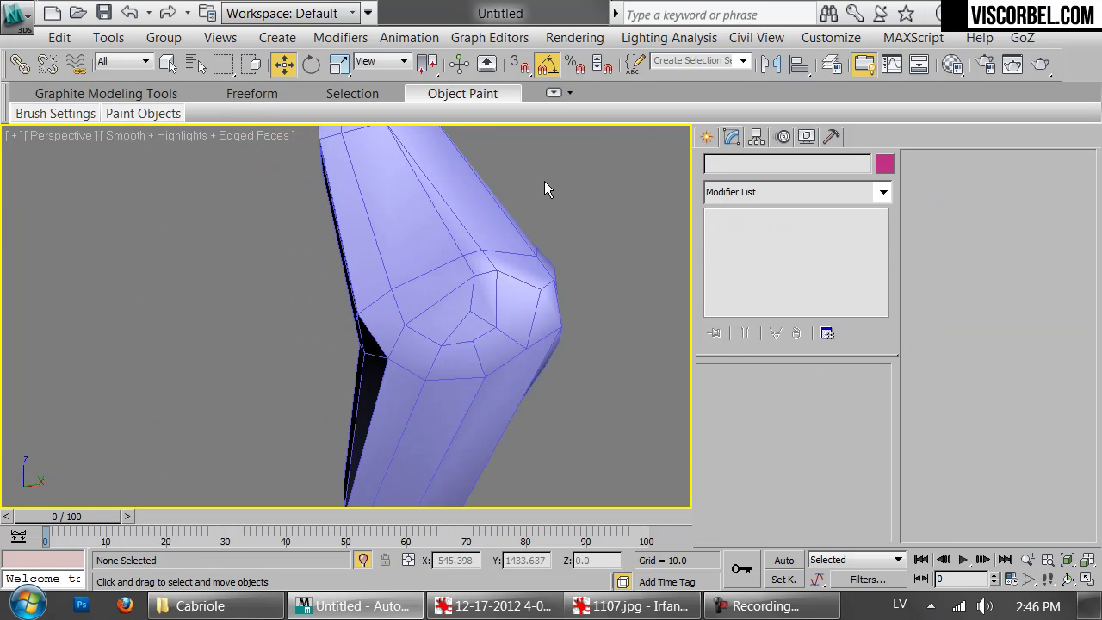
{"action": "left_click", "coordinate": [549, 282]}
{"action": "left_click", "coordinate": [717, 216]}
{"action": "scroll", "coordinate": [504, 291], "scroll_direction": "down", "scroll_amount": 5}
{"action": "key", "text": "F4"}
{"action": "middle_click_drag", "start_coordinate": [503, 294], "coordinate": [552, 305], "text": "alt"}
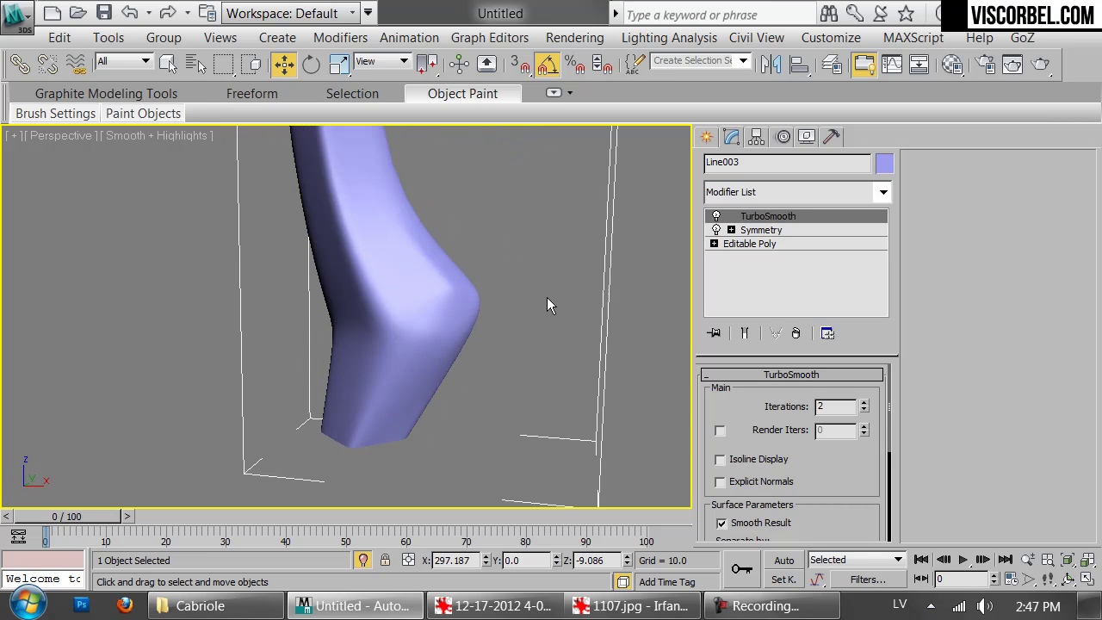
{"action": "key", "text": "shift+z"}
{"action": "key", "text": "shift+z"}
{"action": "key", "text": "shift+y"}
{"action": "key", "text": "shift+y"}
{"action": "key", "text": "F4"}
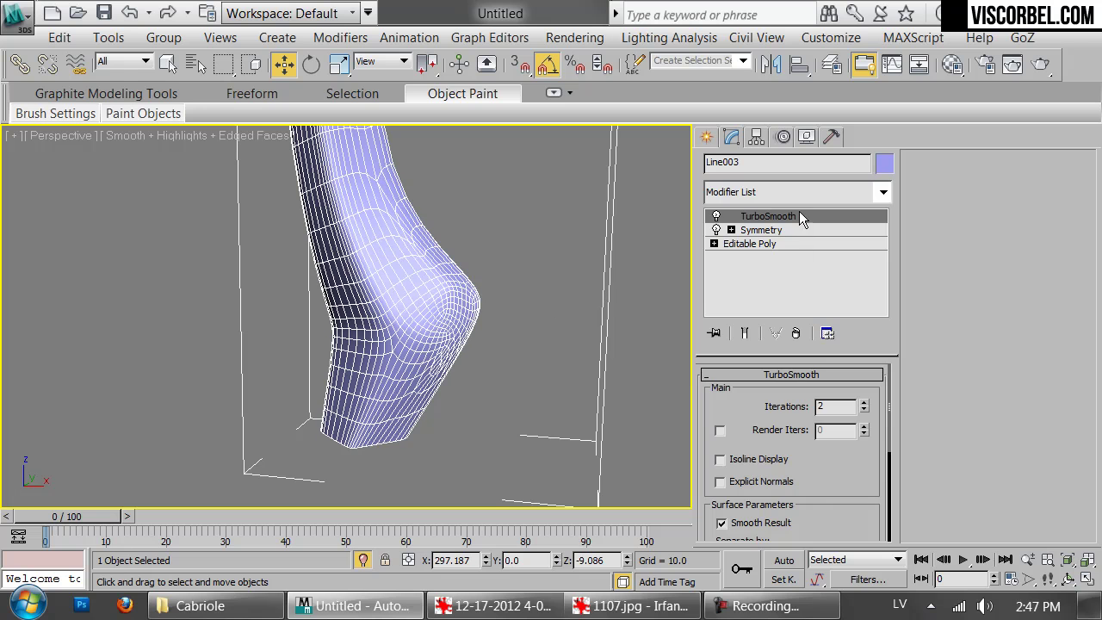
- Return to the unsmoothed Editable Poly and connect the ring of edges beside the corner of the leg section above the scroll
{"action": "left_click", "coordinate": [769, 244]}
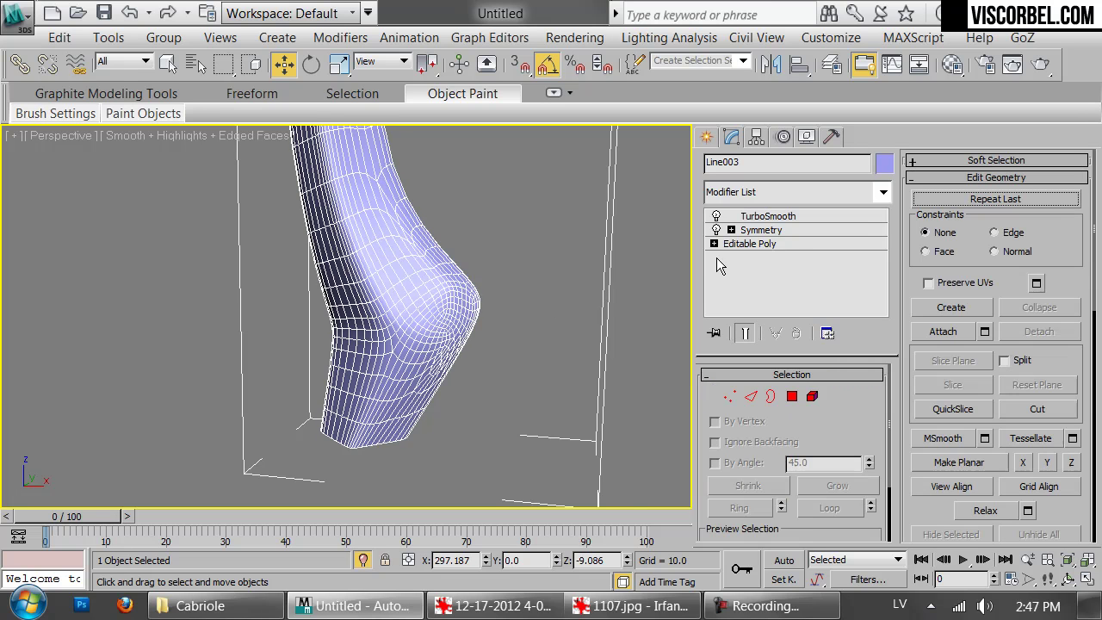
{"action": "left_click", "coordinate": [745, 334]}
{"action": "middle_click_drag", "start_coordinate": [536, 335], "coordinate": [429, 428]}
{"action": "middle_click_drag", "start_coordinate": [354, 313], "coordinate": [418, 332], "text": "alt"}
{"action": "key", "text": "2"}
{"action": "left_click", "coordinate": [339, 231]}
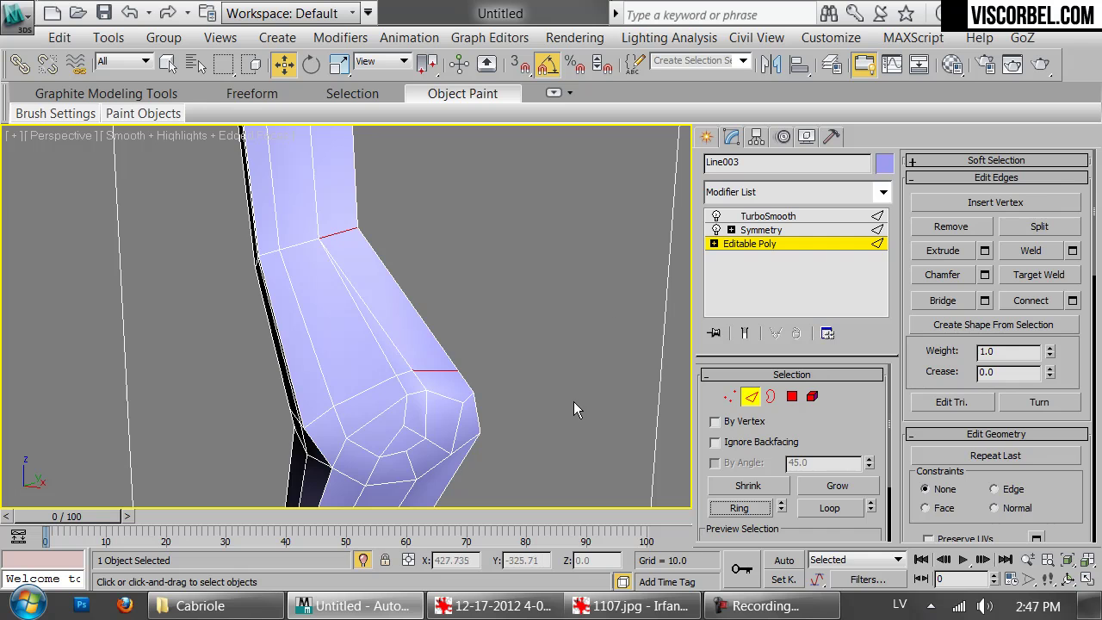
{"action": "middle_click_drag", "start_coordinate": [604, 345], "coordinate": [604, 306], "text": "alt"}
{"action": "right_click", "coordinate": [597, 285]}
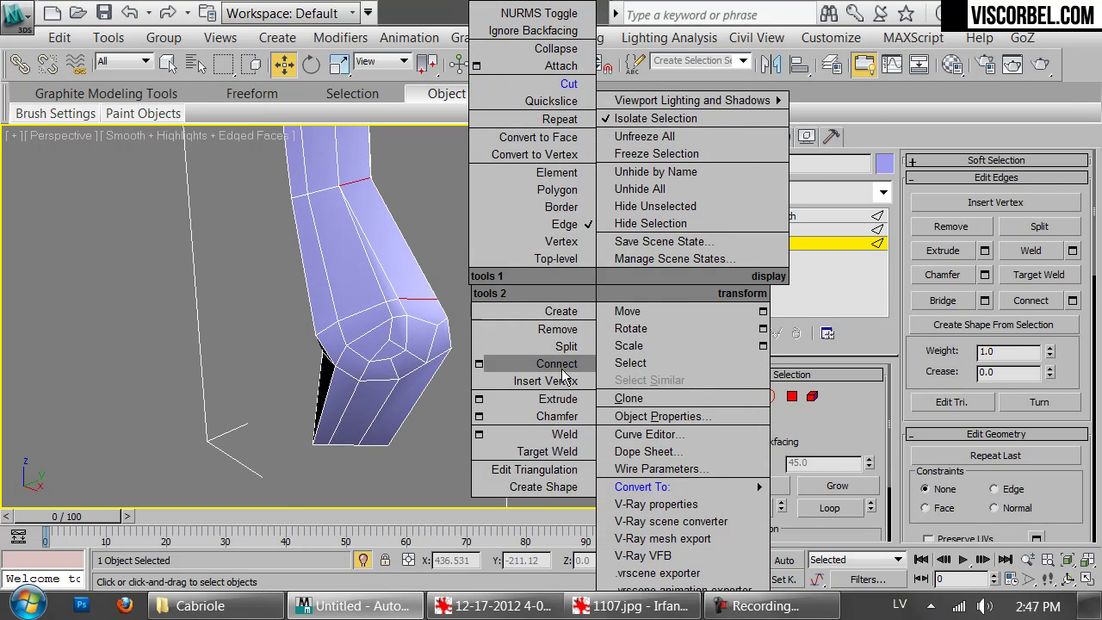
{"action": "left_click", "coordinate": [559, 365]}
{"action": "scroll", "coordinate": [541, 312], "scroll_direction": "up", "scroll_amount": 5}
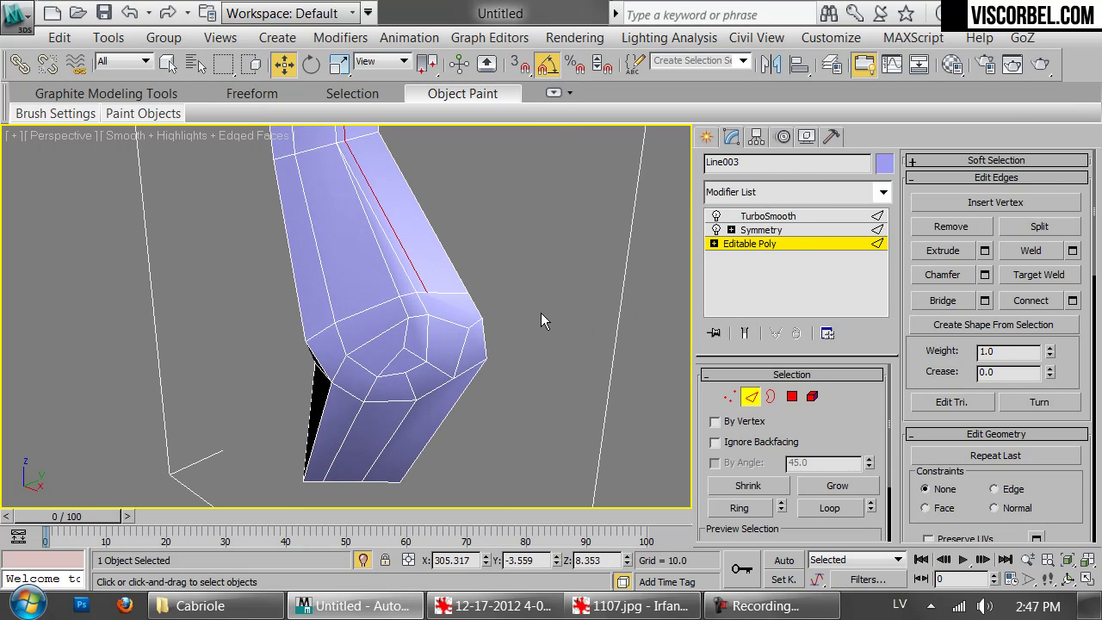
- Target Weld the neighbouring vertex above the scroll onto the lower end of the newly connected edge
{"action": "key", "text": "1"}
{"action": "right_click", "coordinate": [520, 357]}
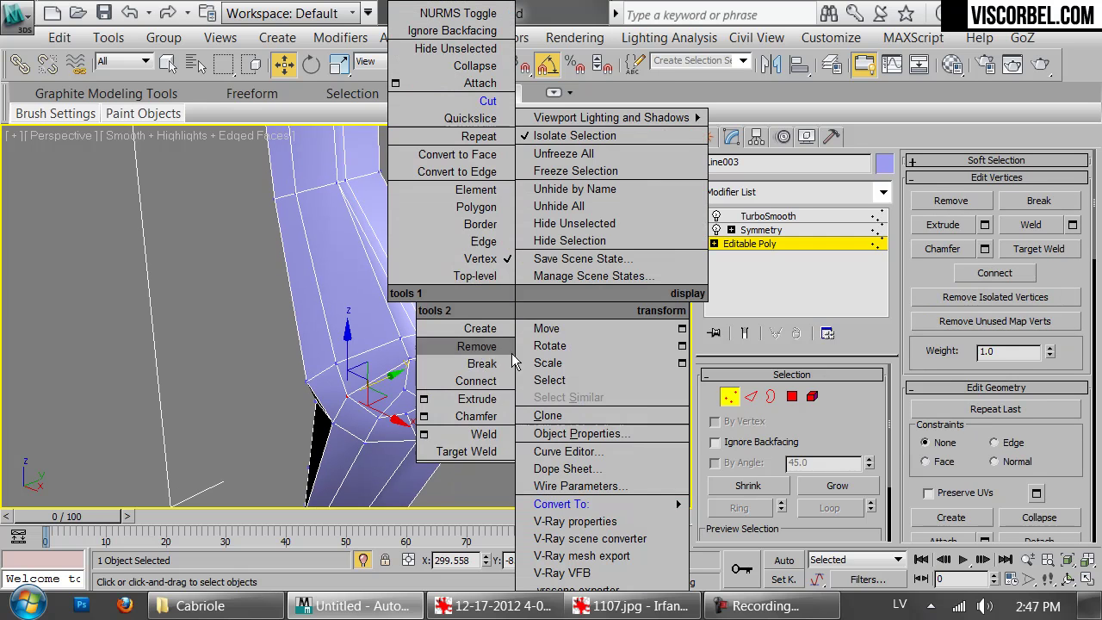
{"action": "left_click", "coordinate": [466, 451]}
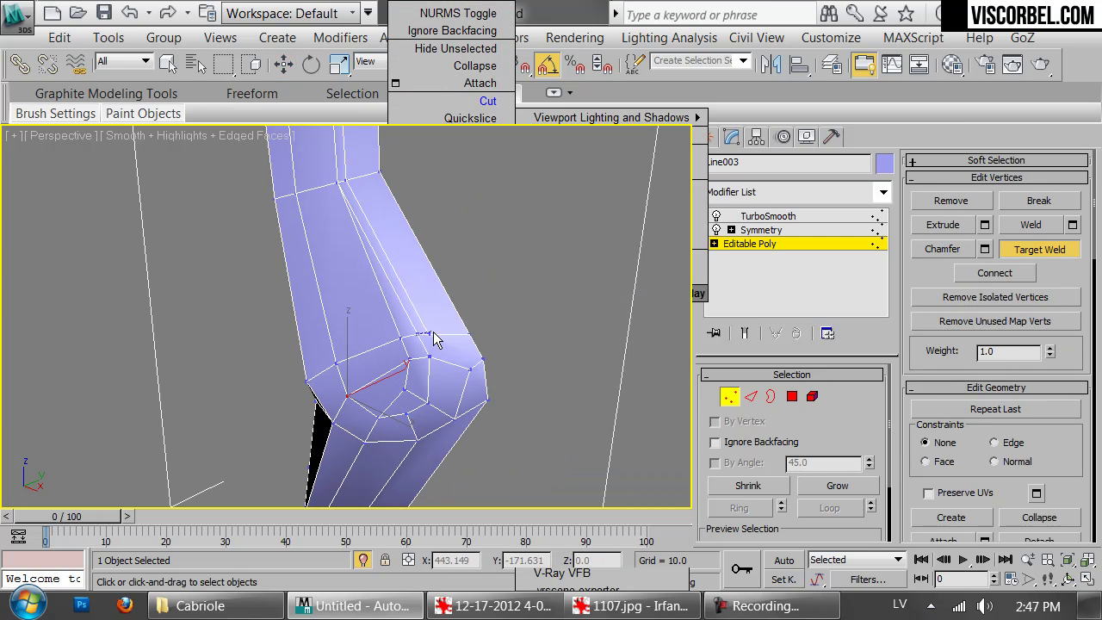
{"action": "left_click", "coordinate": [429, 335]}
{"action": "right_click", "coordinate": [369, 217]}
{"action": "right_click", "coordinate": [355, 214]}
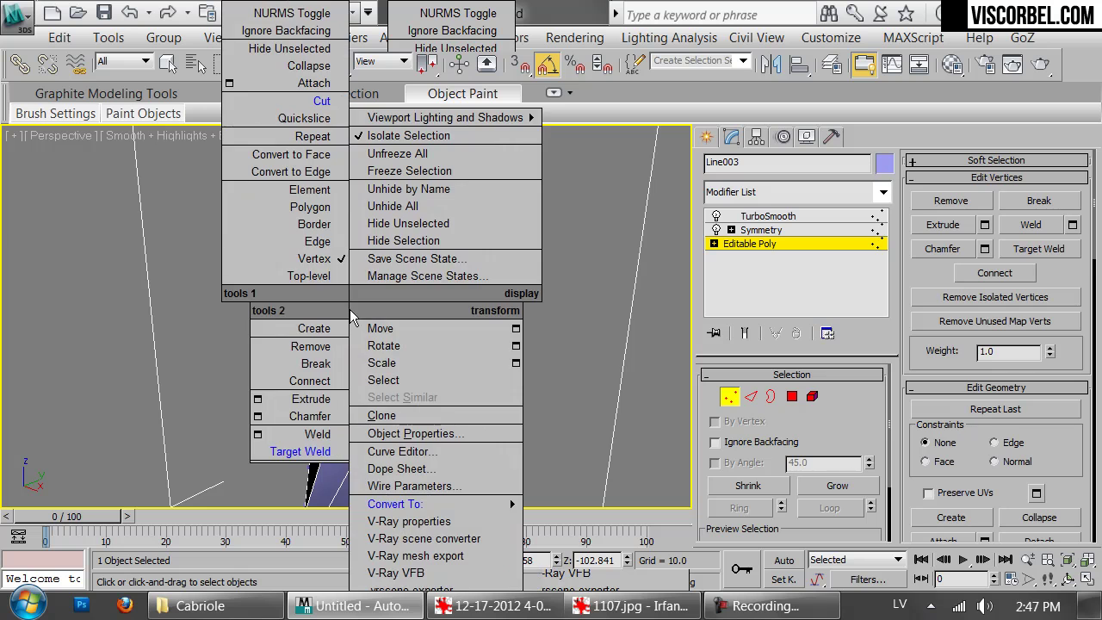
- Remove the redundant diagonal edge running beside the new edge above the scroll
{"action": "key", "text": "2"}
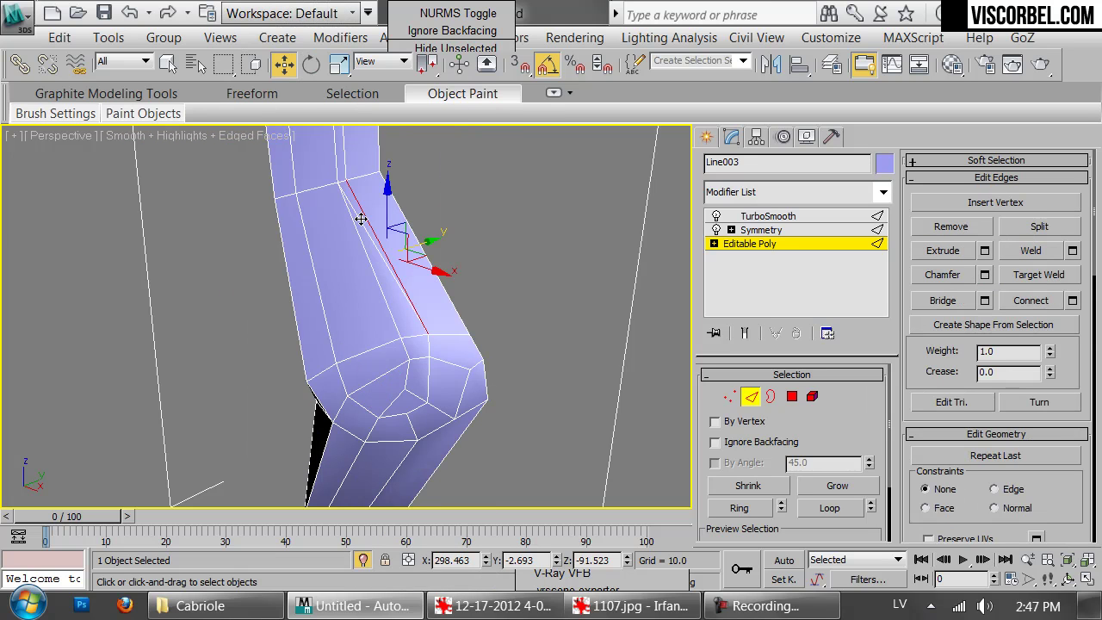
{"action": "right_click", "coordinate": [516, 297]}
{"action": "key", "text": "1"}
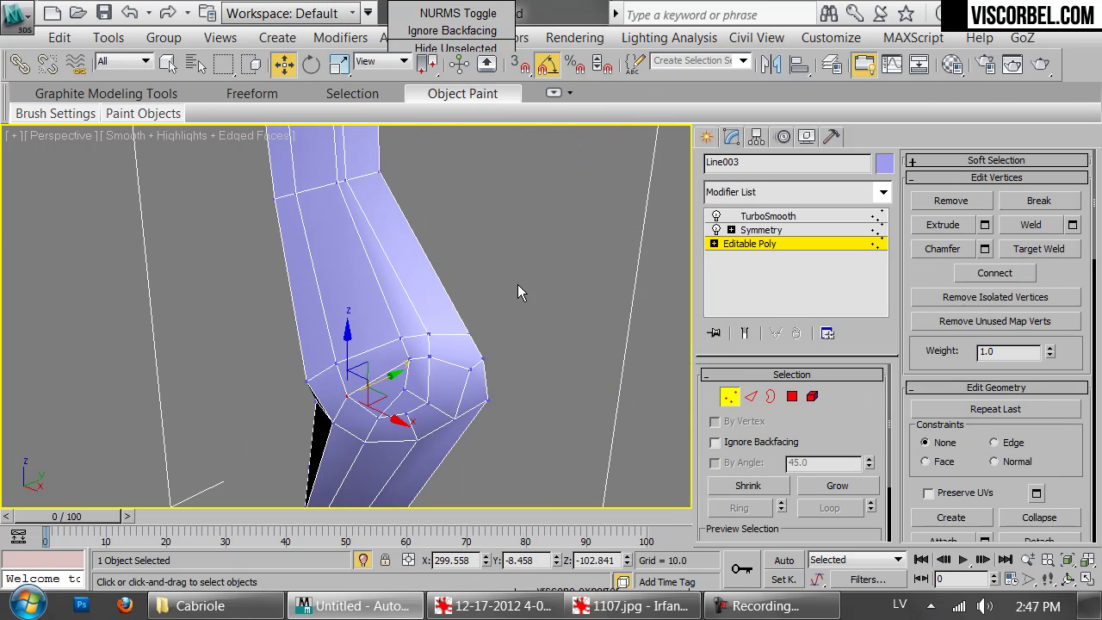
{"action": "key", "text": "1"}
- Inspect the TurboSmooth result on the foot with edged faces hidden
{"action": "left_click", "coordinate": [517, 280]}
{"action": "key", "text": "F4"}
{"action": "scroll", "coordinate": [514, 293], "scroll_direction": "up", "scroll_amount": 3}
{"action": "left_click", "coordinate": [431, 364]}
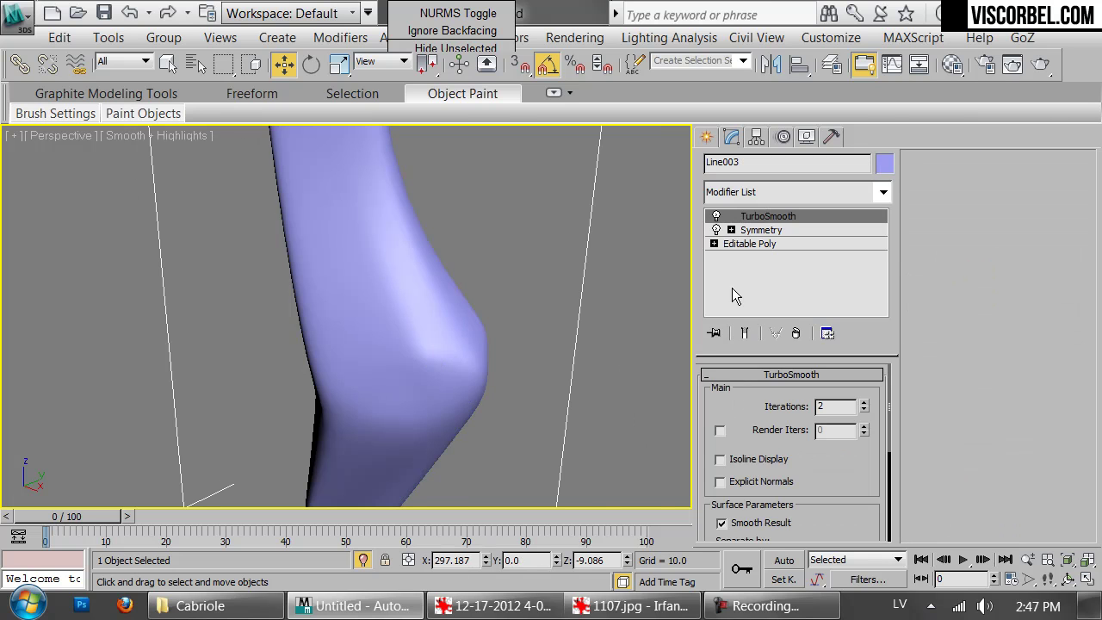
- Return to the base mesh with edges shown and extend the scroll's polygon selection along the narrow side strip of the lower leg
{"action": "left_click", "coordinate": [766, 247]}
{"action": "key", "text": "F4"}
{"action": "middle_click_drag", "start_coordinate": [427, 392], "coordinate": [533, 198]}
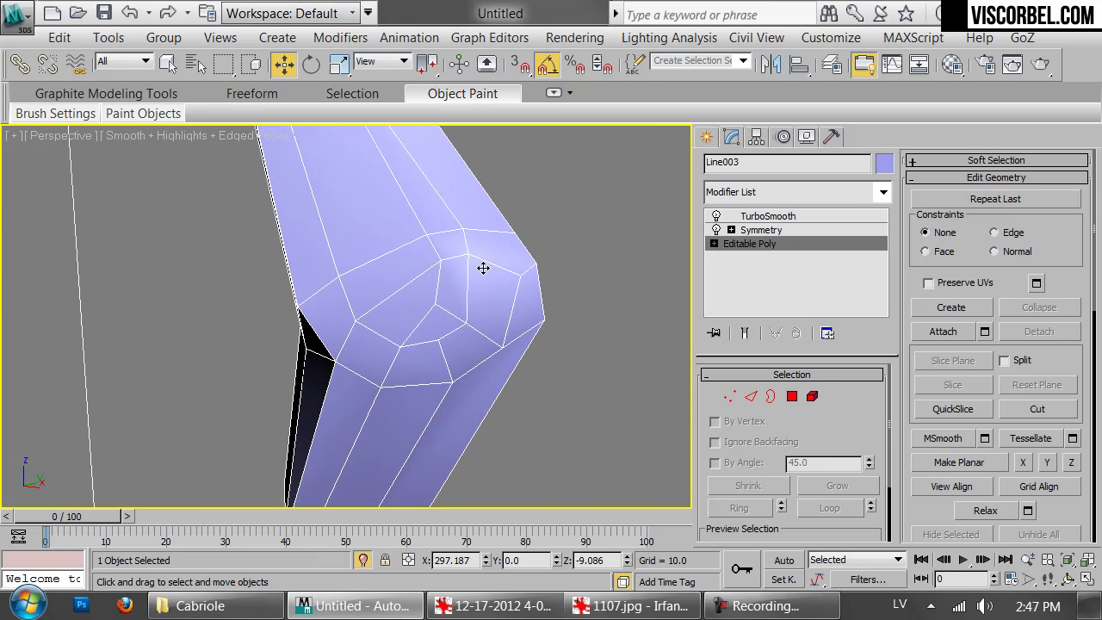
{"action": "key", "text": "4"}
{"action": "middle_click_drag", "start_coordinate": [330, 306], "coordinate": [307, 219], "text": "alt"}
{"action": "scroll", "coordinate": [443, 202], "scroll_direction": "down", "scroll_amount": 4}
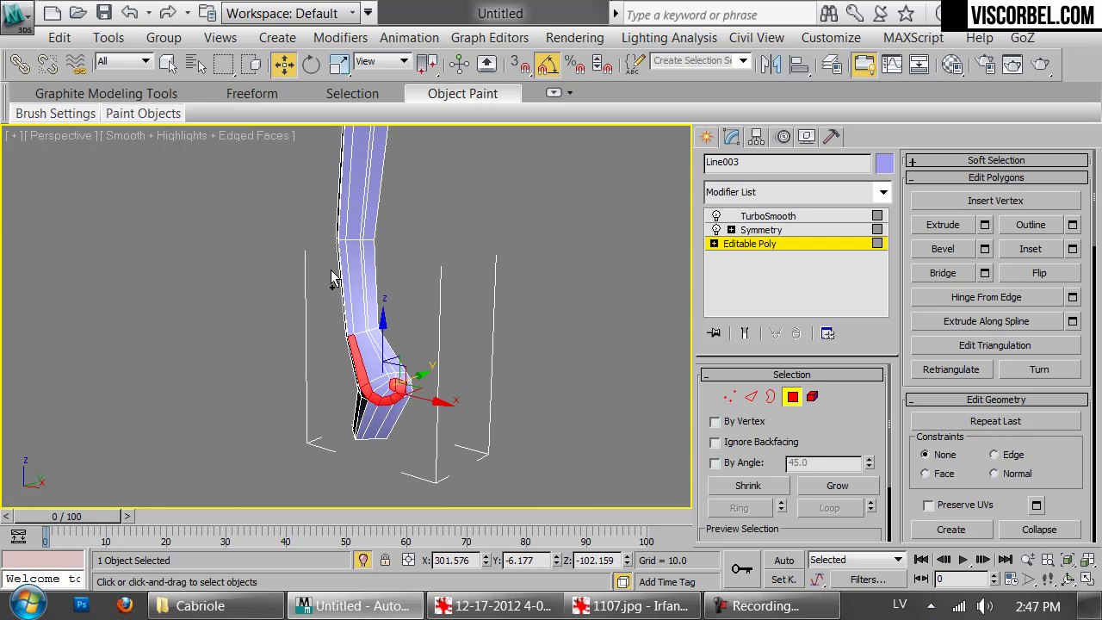
{"action": "left_click", "coordinate": [342, 259], "text": "ctrl"}
{"action": "left_click", "coordinate": [346, 217], "text": "ctrl"}
{"action": "scroll", "coordinate": [368, 130], "scroll_direction": "up", "scroll_amount": 3}
{"action": "middle_click_drag", "start_coordinate": [368, 131], "coordinate": [368, 474]}
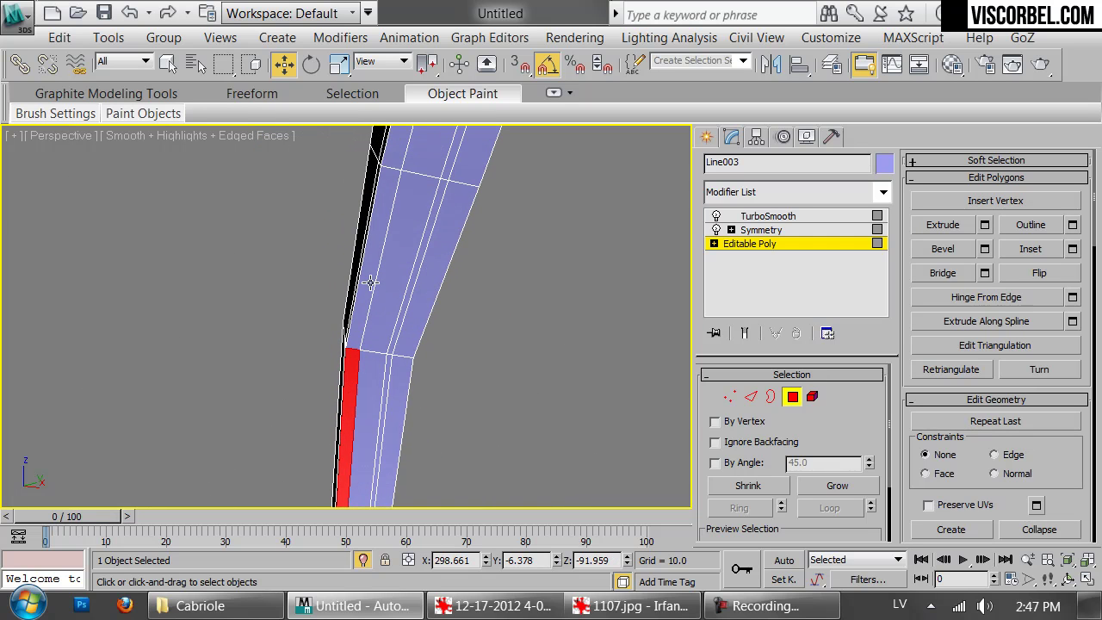
{"action": "left_click", "coordinate": [370, 266], "text": "ctrl"}
{"action": "middle_click_drag", "start_coordinate": [428, 181], "coordinate": [400, 434]}
- Continue the polygon selection along the narrow side strip up the upper part of the leg, undoing wrong picks
{"action": "left_click", "coordinate": [402, 381], "text": "ctrl"}
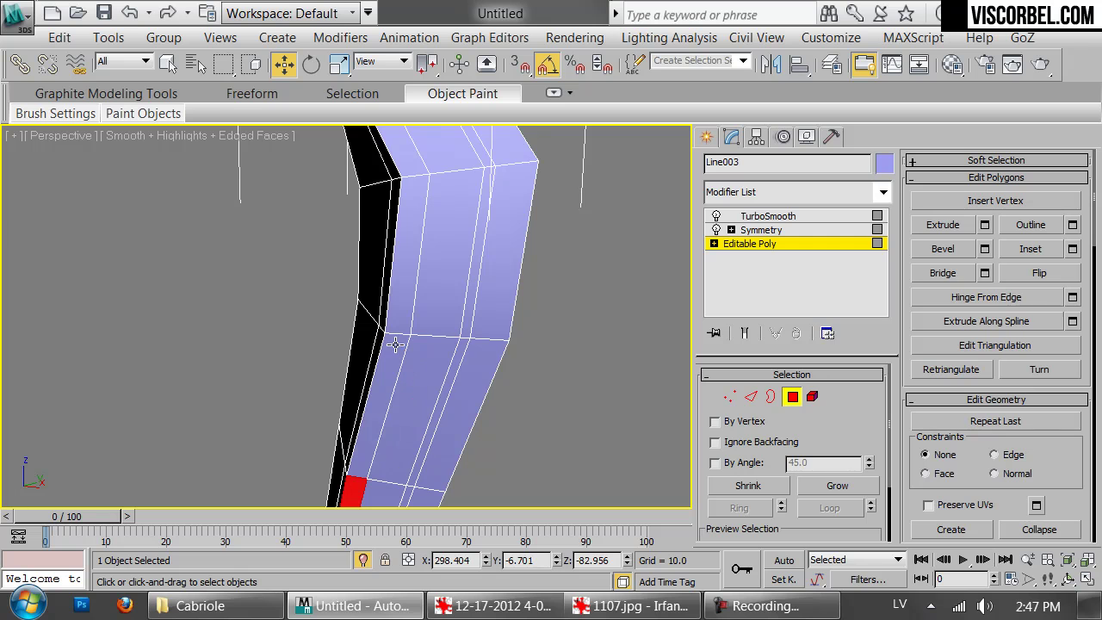
{"action": "key", "text": "ctrl+z"}
{"action": "left_click", "coordinate": [395, 346], "text": "ctrl"}
{"action": "left_click", "coordinate": [381, 284], "text": "ctrl"}
{"action": "key", "text": "ctrl+z"}
{"action": "left_click", "coordinate": [410, 205], "text": "ctrl"}
{"action": "left_click", "coordinate": [400, 160], "text": "ctrl"}
{"action": "scroll", "coordinate": [401, 161], "scroll_direction": "down", "scroll_amount": 3}
{"action": "middle_click_drag", "start_coordinate": [403, 164], "coordinate": [357, 389]}
{"action": "left_click", "coordinate": [387, 346], "text": "ctrl"}
{"action": "scroll", "coordinate": [448, 448], "scroll_direction": "down", "scroll_amount": 3}
{"action": "scroll", "coordinate": [459, 270], "scroll_direction": "up", "scroll_amount": 2}
- Set the reference coordinate system to Screen and move the vertex on the scroll's upper inner rim towards the foot's front edge
{"action": "middle_click_drag", "start_coordinate": [460, 272], "coordinate": [407, 324], "text": "alt"}
{"action": "scroll", "coordinate": [438, 284], "scroll_direction": "up", "scroll_amount": 4}
{"action": "scroll", "coordinate": [407, 324], "scroll_direction": "up", "scroll_amount": 1}
{"action": "key", "text": "1"}
{"action": "left_click", "coordinate": [449, 268]}
{"action": "middle_click_drag", "start_coordinate": [480, 244], "coordinate": [514, 248], "text": "alt"}
{"action": "left_click", "coordinate": [405, 62]}
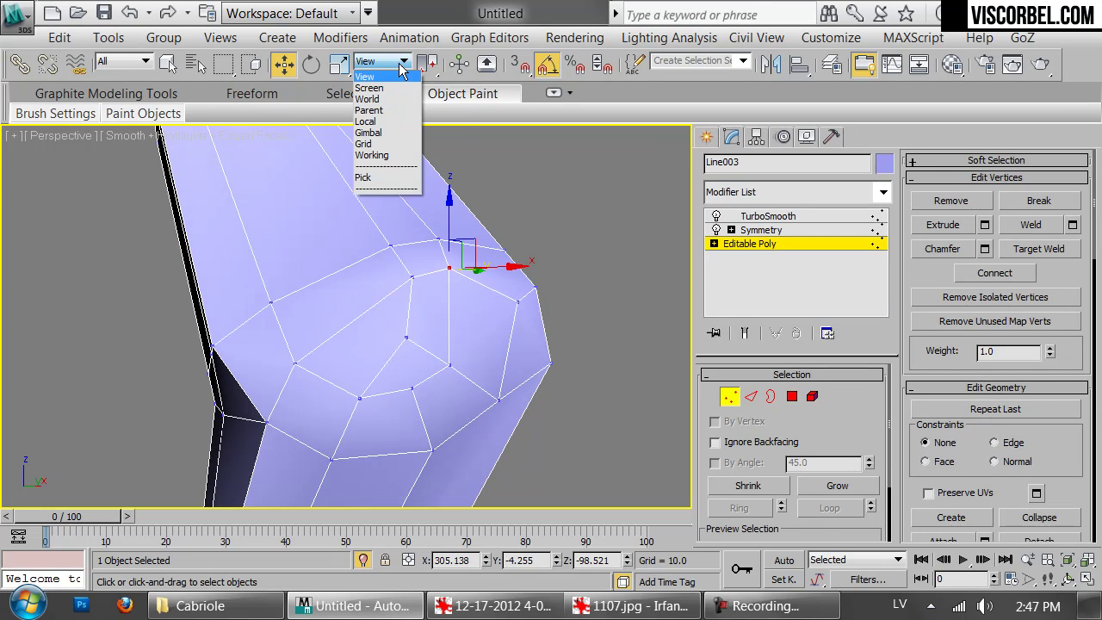
{"action": "left_click", "coordinate": [371, 88]}
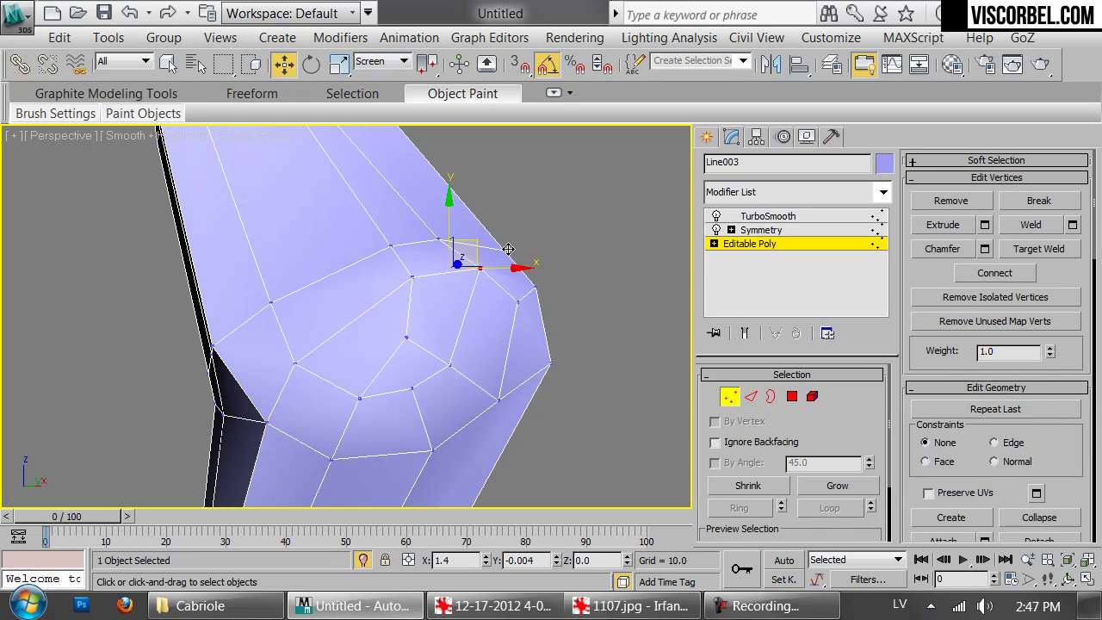
{"action": "middle_click_drag", "start_coordinate": [544, 270], "coordinate": [433, 291], "text": "alt"}
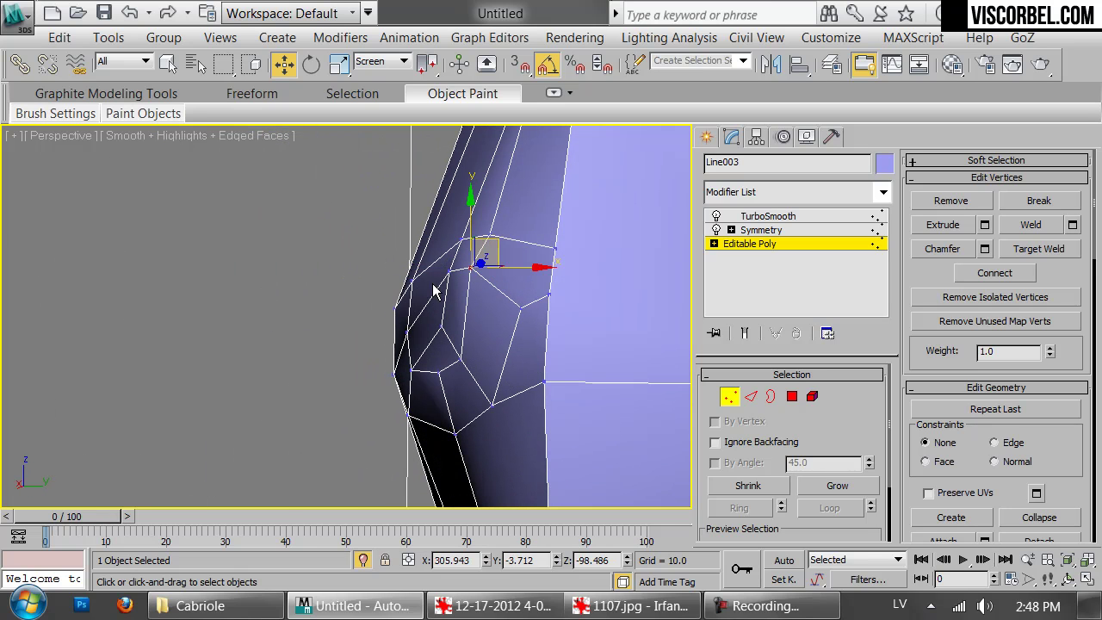
- Try a Local Normal extrusion of the selected scroll polygons with a height of 1.255
{"action": "key", "text": "4"}
{"action": "middle_click_drag", "start_coordinate": [523, 264], "coordinate": [544, 281], "text": "alt"}
{"action": "scroll", "coordinate": [544, 281], "scroll_direction": "down", "scroll_amount": 3}
{"action": "middle_click_drag", "start_coordinate": [515, 241], "coordinate": [515, 294], "text": "alt"}
{"action": "scroll", "coordinate": [515, 294], "scroll_direction": "up", "scroll_amount": 3}
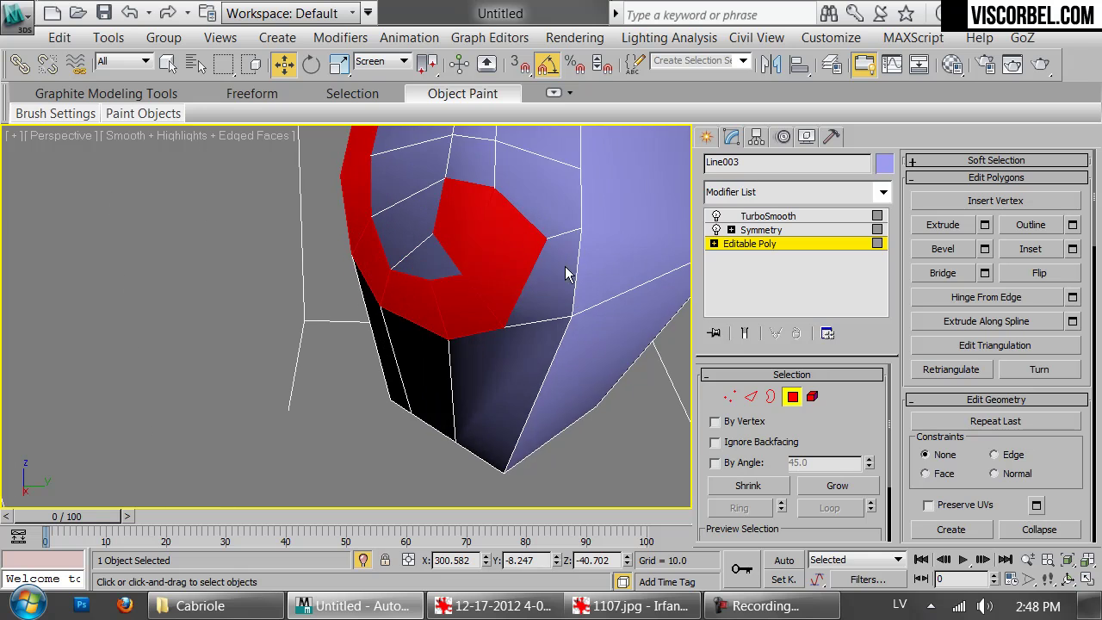
{"action": "right_click", "coordinate": [565, 267]}
{"action": "left_click", "coordinate": [423, 347]}
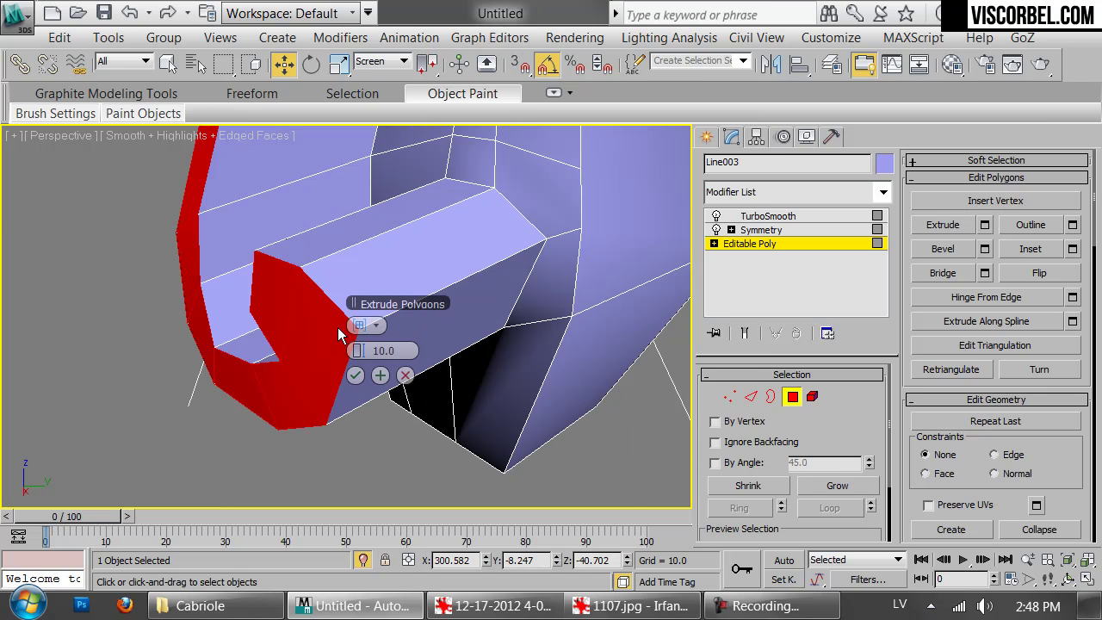
{"action": "left_click", "coordinate": [370, 328]}
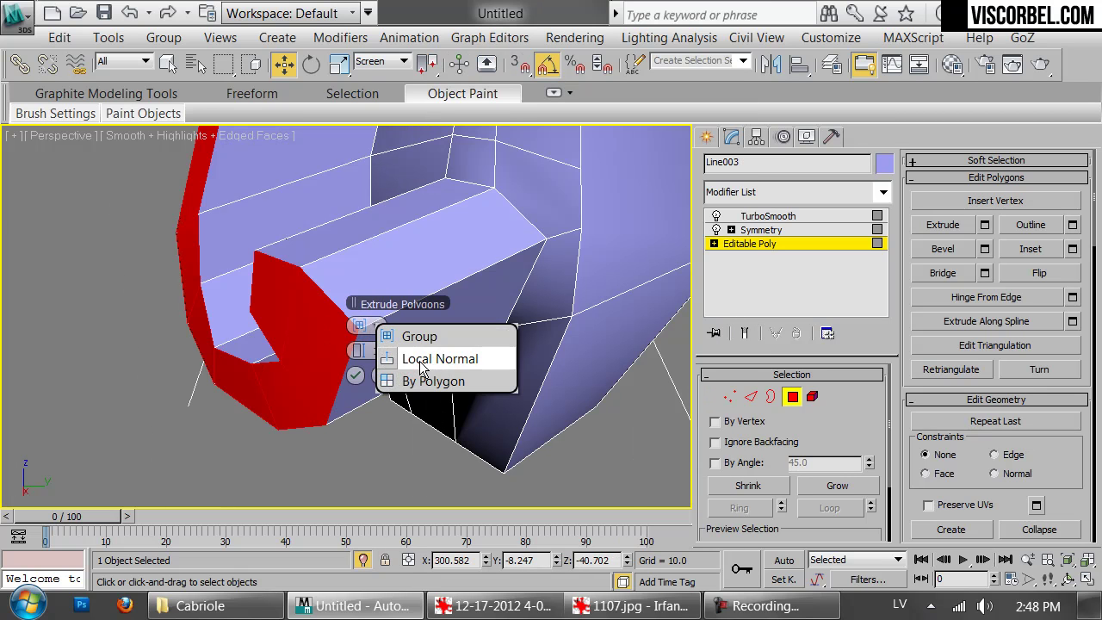
{"action": "left_click", "coordinate": [397, 356]}
{"action": "left_click_drag", "start_coordinate": [359, 354], "coordinate": [370, 350]}
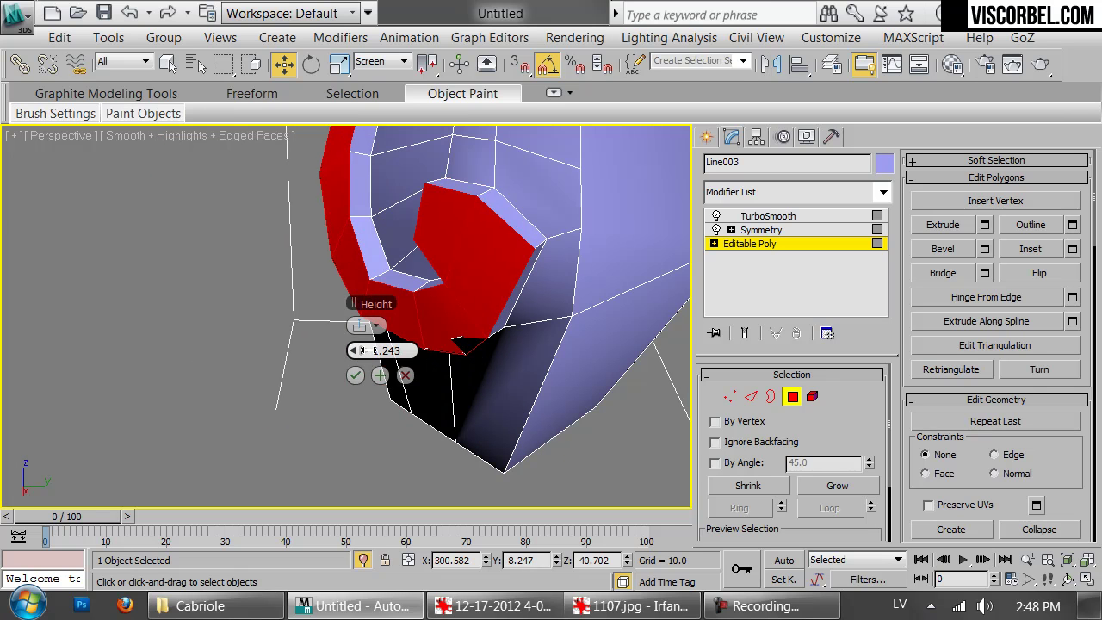
{"action": "middle_click_drag", "start_coordinate": [482, 402], "coordinate": [454, 396], "text": "alt"}
{"action": "scroll", "coordinate": [516, 329], "scroll_direction": "down", "scroll_amount": 4}
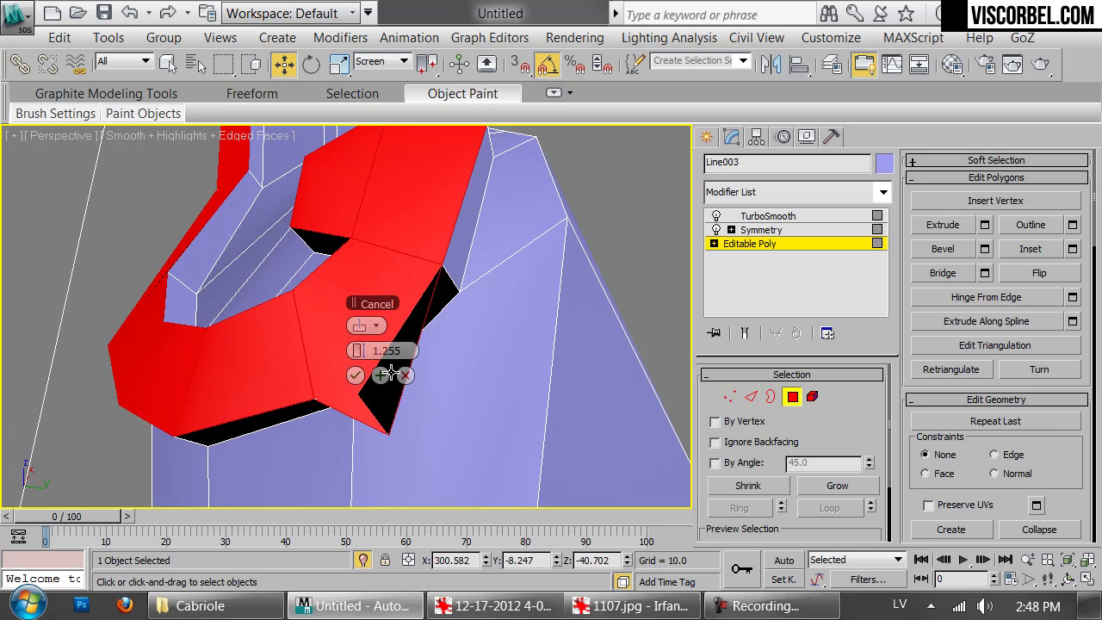
{"action": "left_click", "coordinate": [405, 376]}
- Check the coincident vertices on the scroll's lower rim by moving one aside, and undo the move
{"action": "key", "text": "1"}
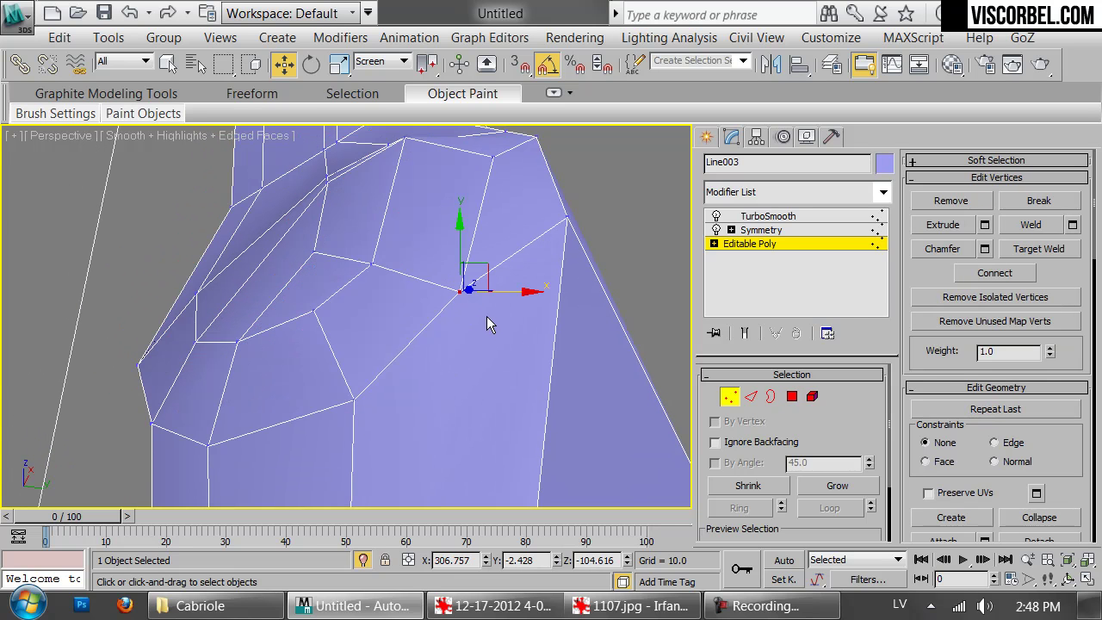
{"action": "left_click_drag", "start_coordinate": [844, 409], "coordinate": [853, 327]}
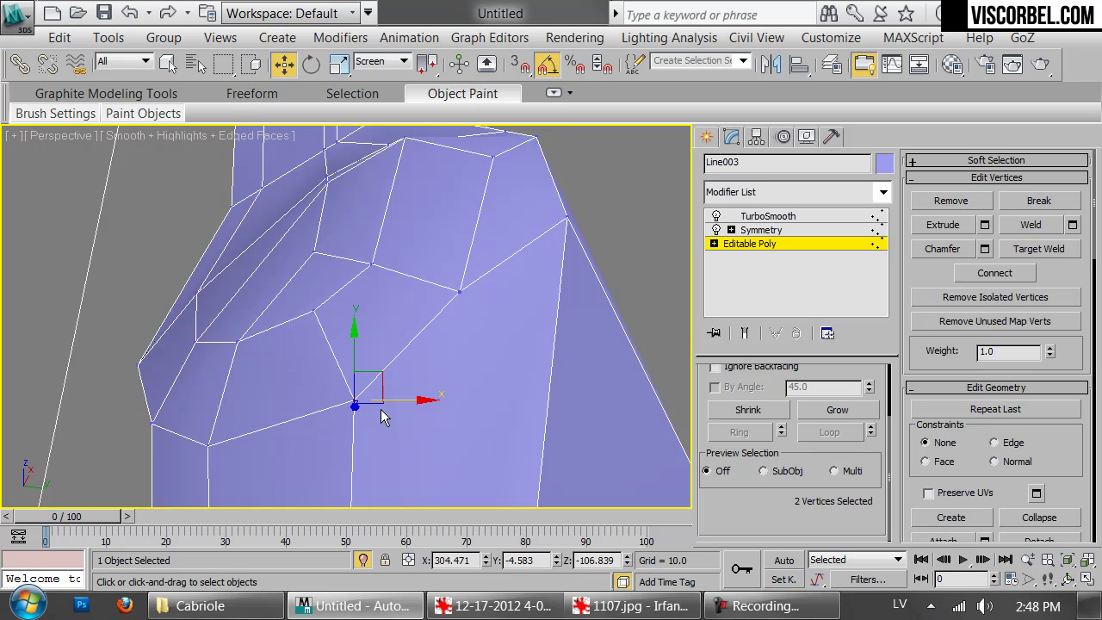
{"action": "left_click", "coordinate": [351, 402]}
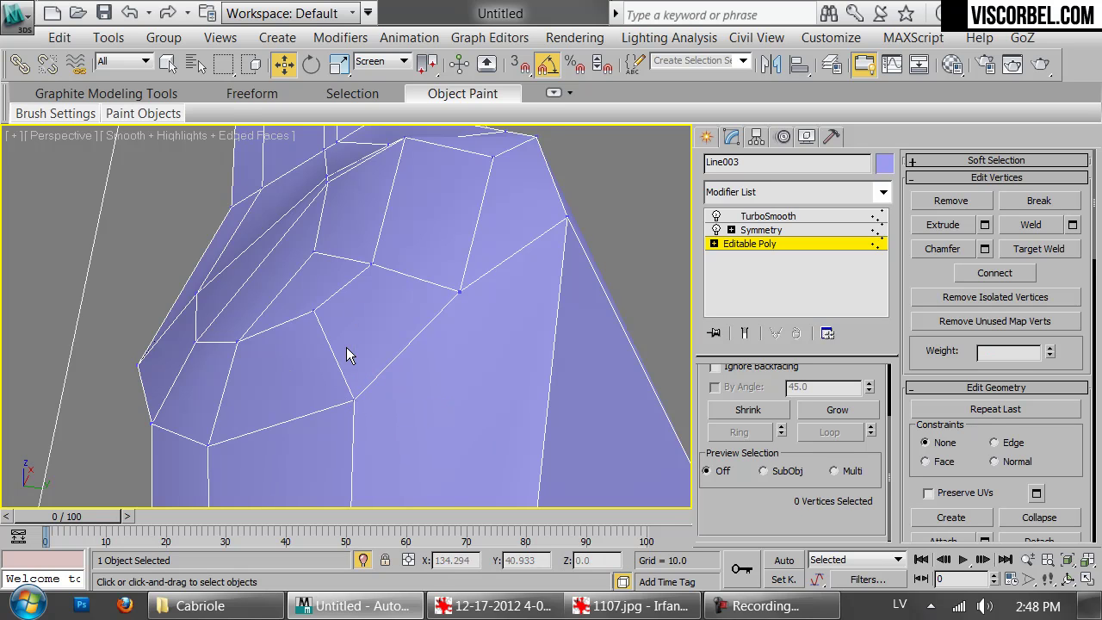
{"action": "left_click_drag", "start_coordinate": [355, 320], "coordinate": [381, 330]}
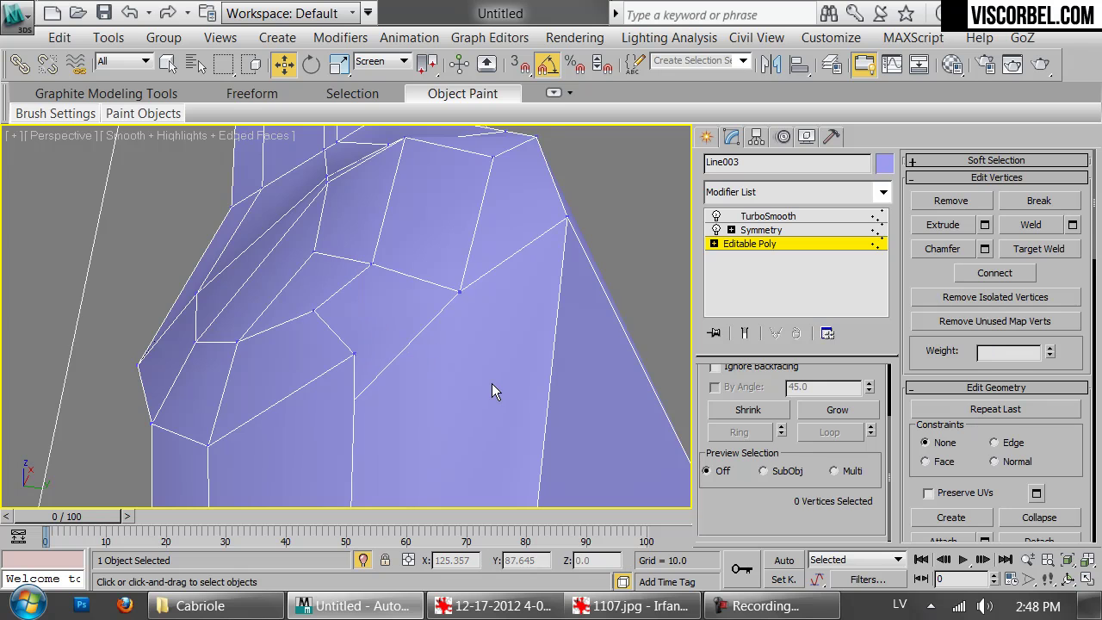
{"action": "key", "text": "ctrl+z"}
{"action": "key", "text": "ctrl+z"}
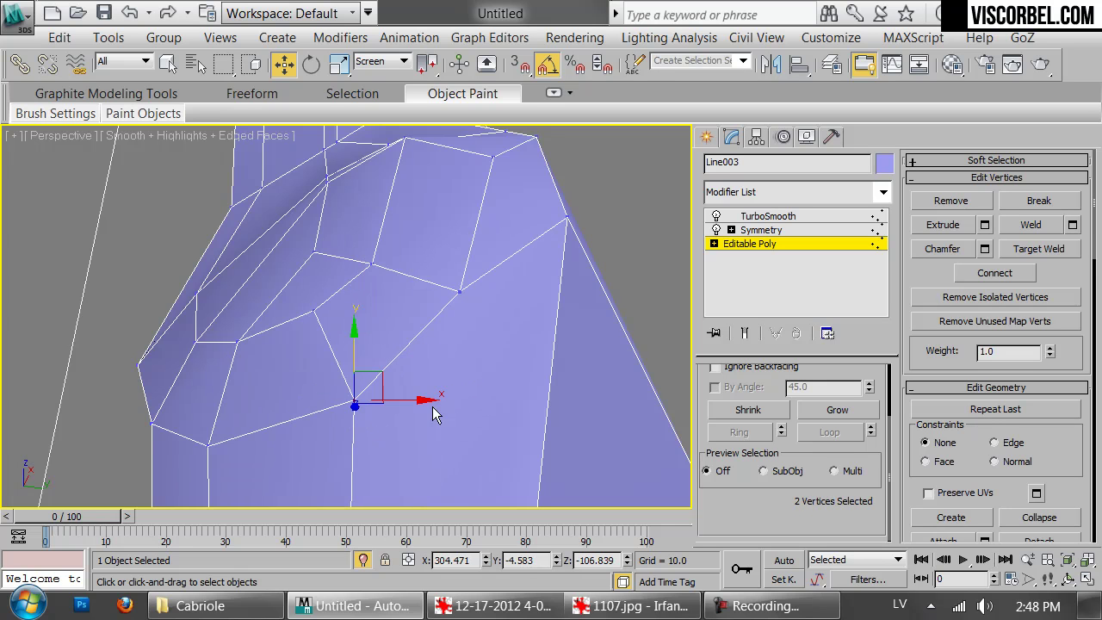
{"action": "key", "text": "F3"}
{"action": "key", "text": "F3"}
{"action": "key", "text": "1"}
- Extrude the selected scroll and side strip polygons by Local Normal with a height of 1.255
{"action": "key", "text": "4"}
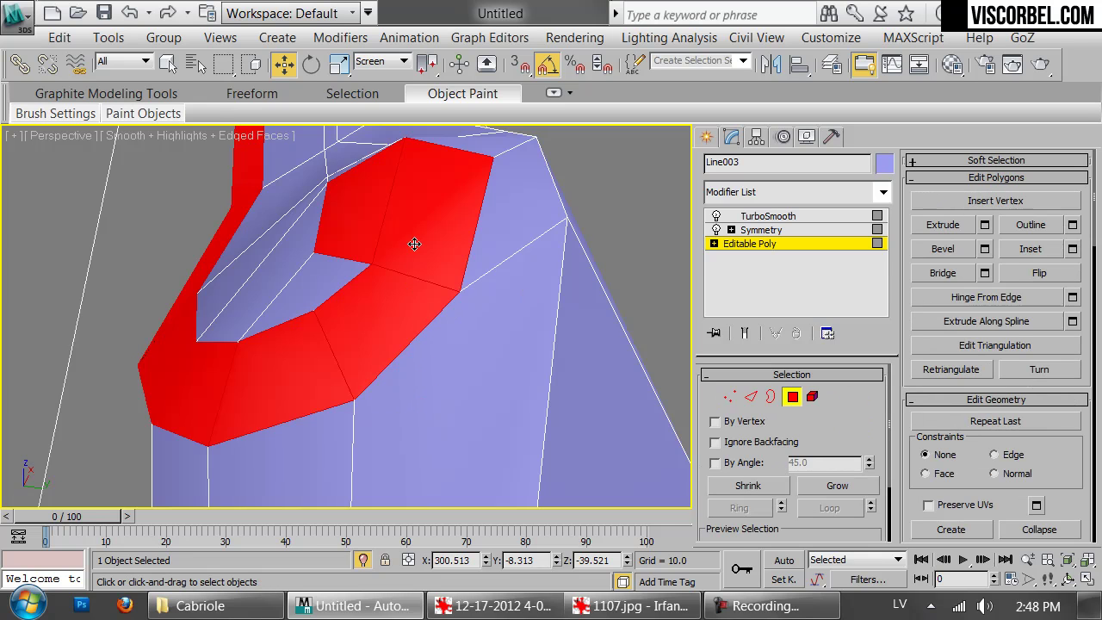
{"action": "scroll", "coordinate": [413, 328], "scroll_direction": "down", "scroll_amount": 6}
{"action": "scroll", "coordinate": [428, 436], "scroll_direction": "down", "scroll_amount": 2}
{"action": "middle_click_drag", "start_coordinate": [415, 332], "coordinate": [433, 457]}
{"action": "scroll", "coordinate": [434, 462], "scroll_direction": "down", "scroll_amount": 1}
{"action": "scroll", "coordinate": [403, 403], "scroll_direction": "up", "scroll_amount": 1}
{"action": "middle_click_drag", "start_coordinate": [403, 403], "coordinate": [403, 376]}
{"action": "scroll", "coordinate": [388, 375], "scroll_direction": "up", "scroll_amount": 6}
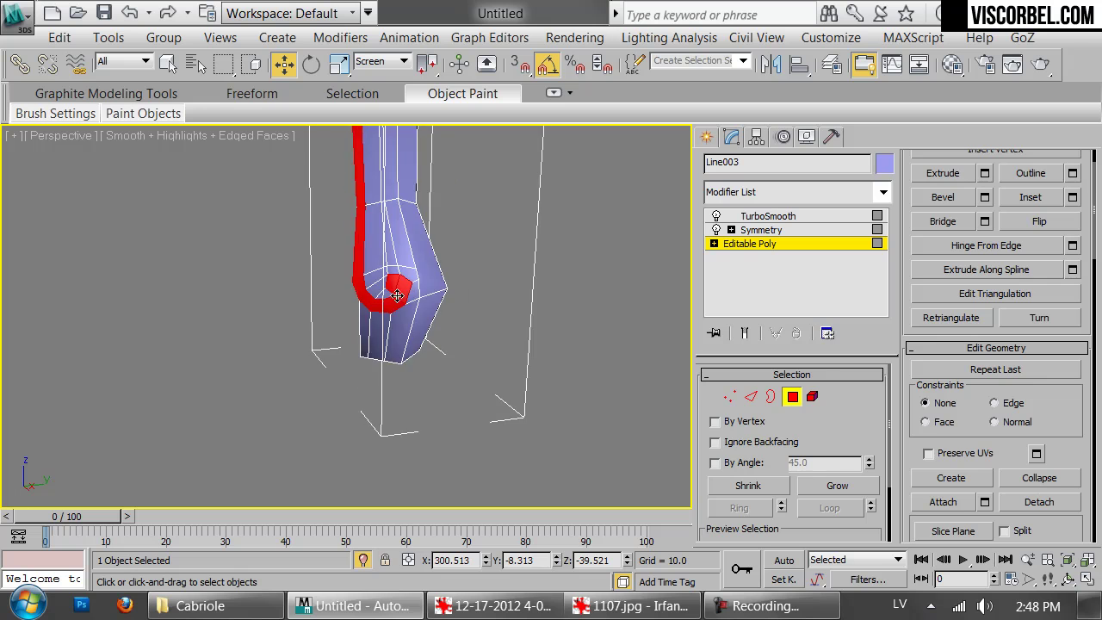
{"action": "right_click", "coordinate": [468, 337]}
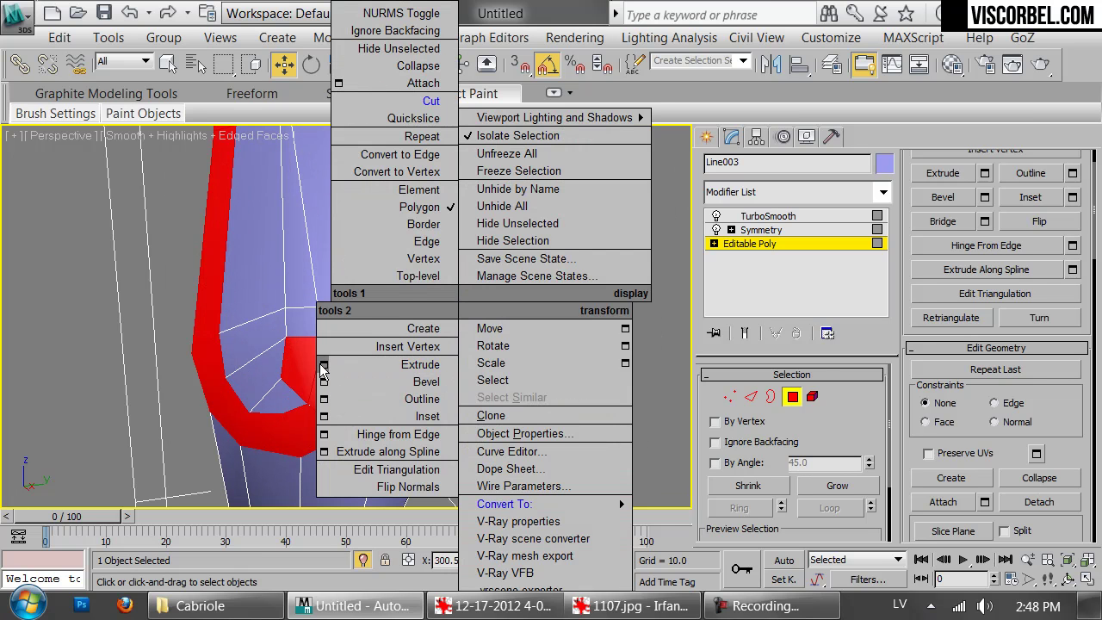
{"action": "left_click", "coordinate": [324, 365]}
{"action": "middle_click_drag", "start_coordinate": [275, 359], "coordinate": [229, 399], "text": "alt"}
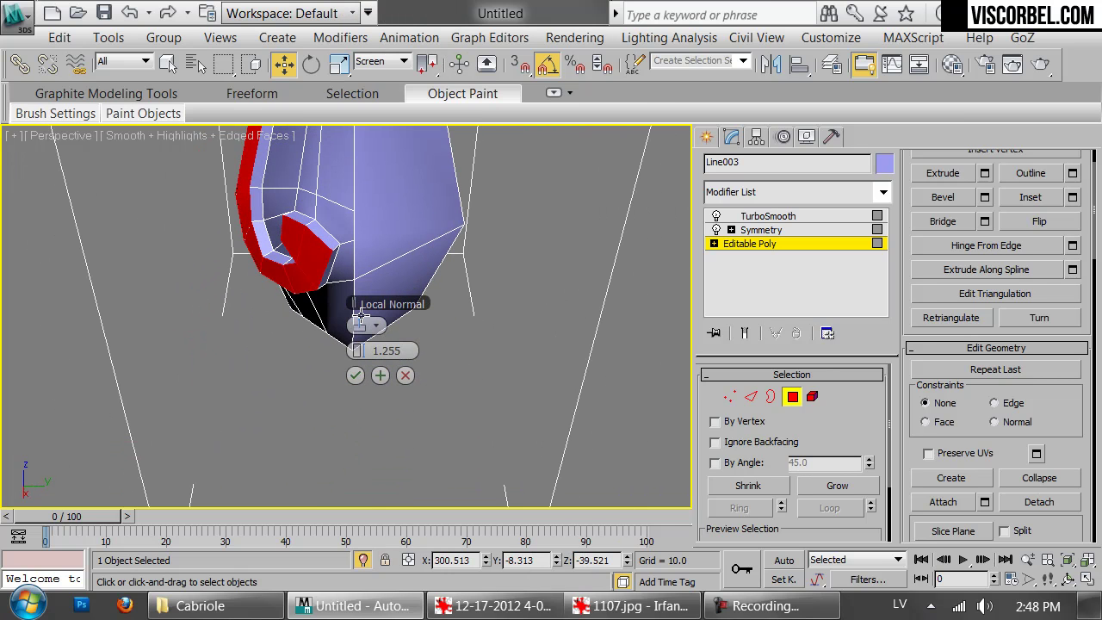
{"action": "left_click", "coordinate": [354, 374]}
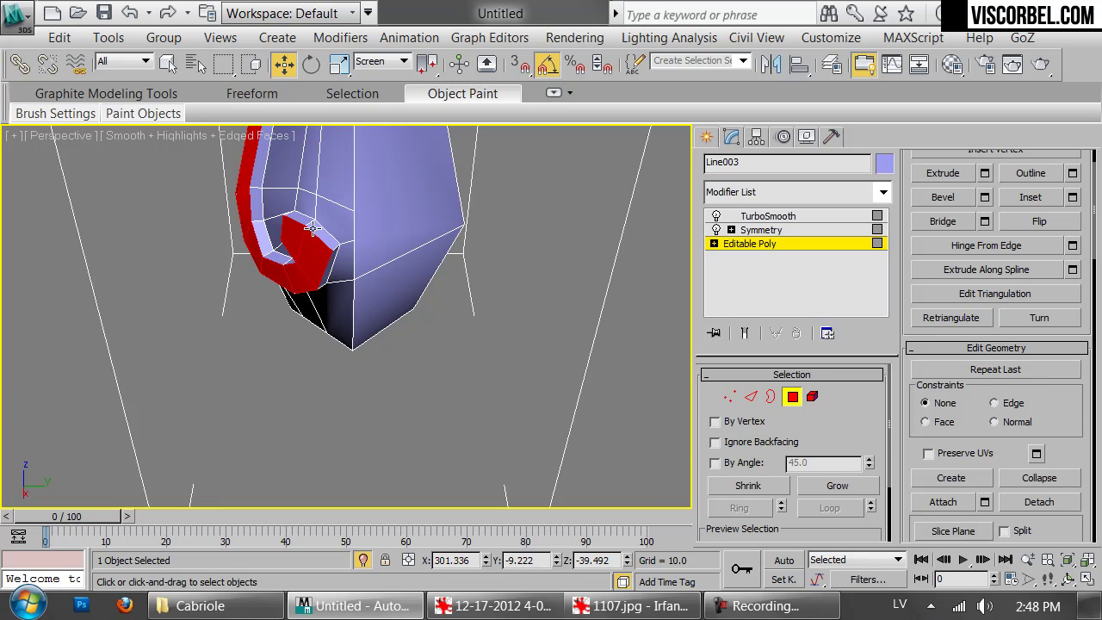
- Select the polygons at the extruded scroll's inner end, rotate them about -5 degrees around Z and move them slightly outward
{"action": "scroll", "coordinate": [332, 306], "scroll_direction": "up", "scroll_amount": 5}
{"action": "left_click", "coordinate": [331, 304]}
{"action": "left_click", "coordinate": [270, 263], "text": "ctrl"}
{"action": "left_click", "coordinate": [277, 327], "text": "ctrl"}
{"action": "key", "text": "e"}
{"action": "left_click_drag", "start_coordinate": [319, 322], "coordinate": [316, 320]}
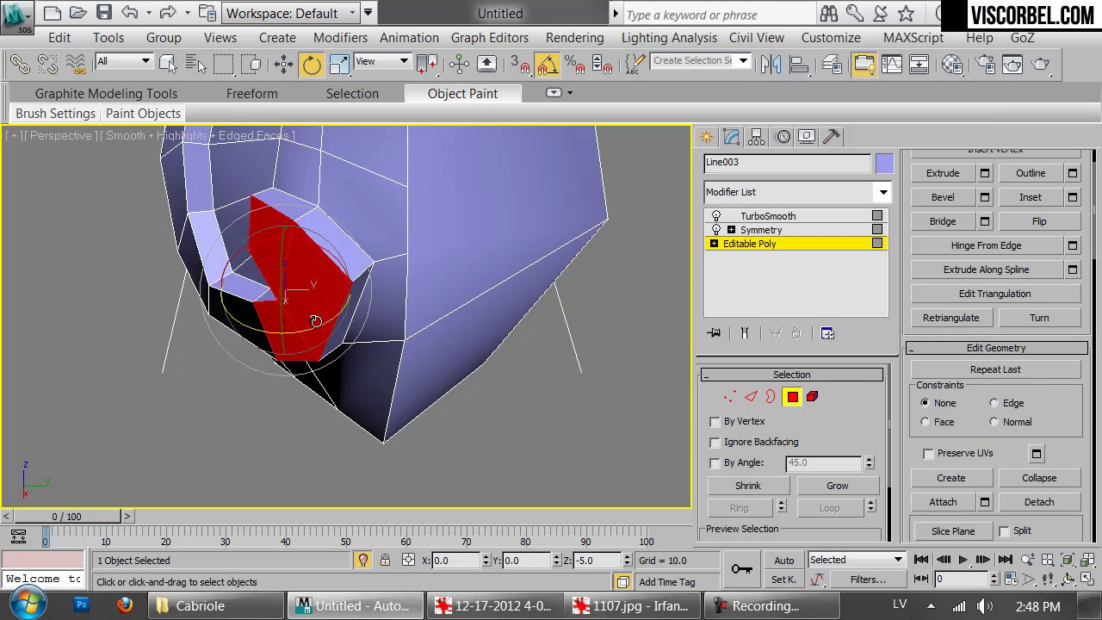
{"action": "key", "text": "w"}
{"action": "middle_click_drag", "start_coordinate": [312, 318], "coordinate": [331, 291], "text": "alt"}
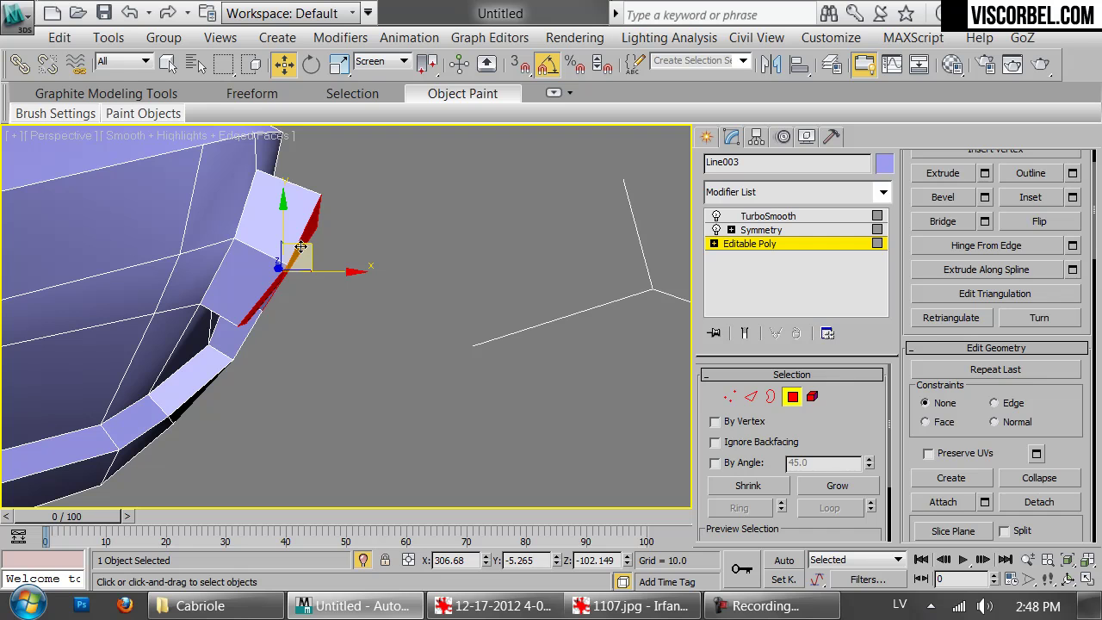
{"action": "left_click_drag", "start_coordinate": [300, 247], "coordinate": [306, 248]}
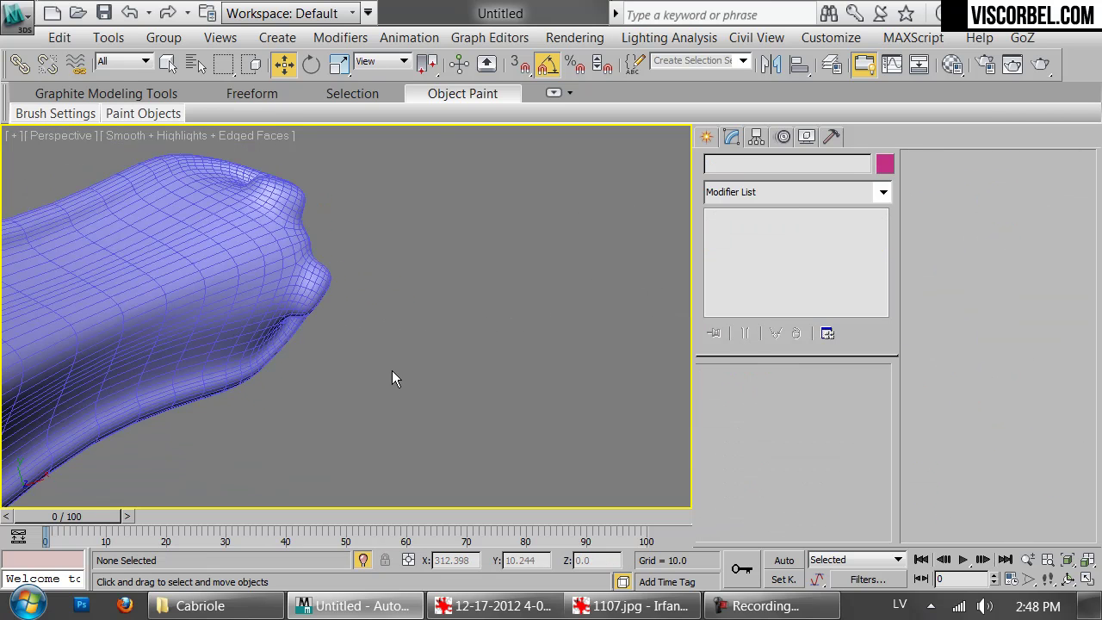
- Compare the foot of the smoothed leg with the scroll on the reference photo 1107.jpg
{"action": "middle_click_drag", "start_coordinate": [392, 371], "coordinate": [370, 263], "text": "alt"}
{"action": "key", "text": "F4"}
{"action": "scroll", "coordinate": [404, 294], "scroll_direction": "down", "scroll_amount": 3}
{"action": "middle_click_drag", "start_coordinate": [415, 293], "coordinate": [340, 210], "text": "alt"}
{"action": "left_click", "coordinate": [633, 606]}
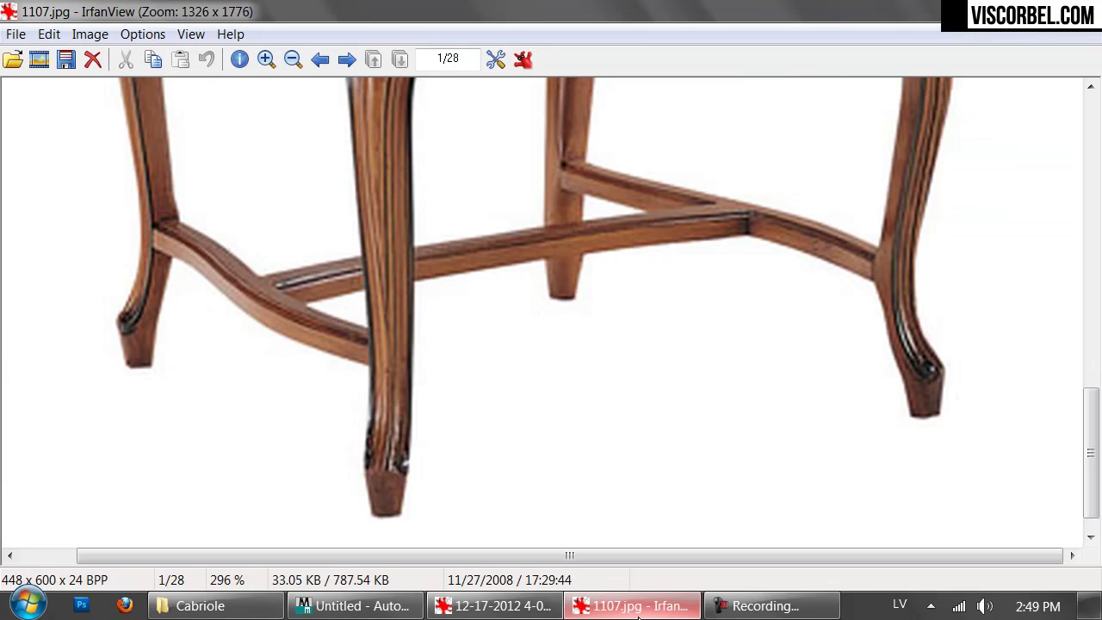
{"action": "left_click", "coordinate": [639, 613]}
{"action": "scroll", "coordinate": [517, 463], "scroll_direction": "up", "scroll_amount": 4}
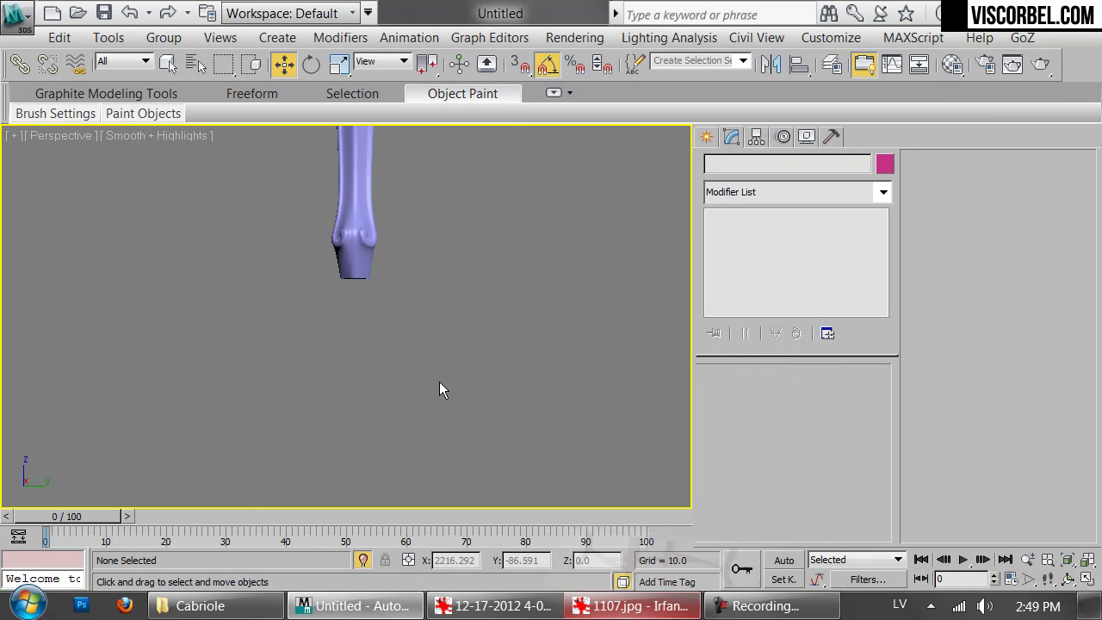
- Grow the scroll's polygon selection, rotate it slightly around the World Z axis and shift it sideways away from the leg's centre
{"action": "left_click", "coordinate": [476, 255]}
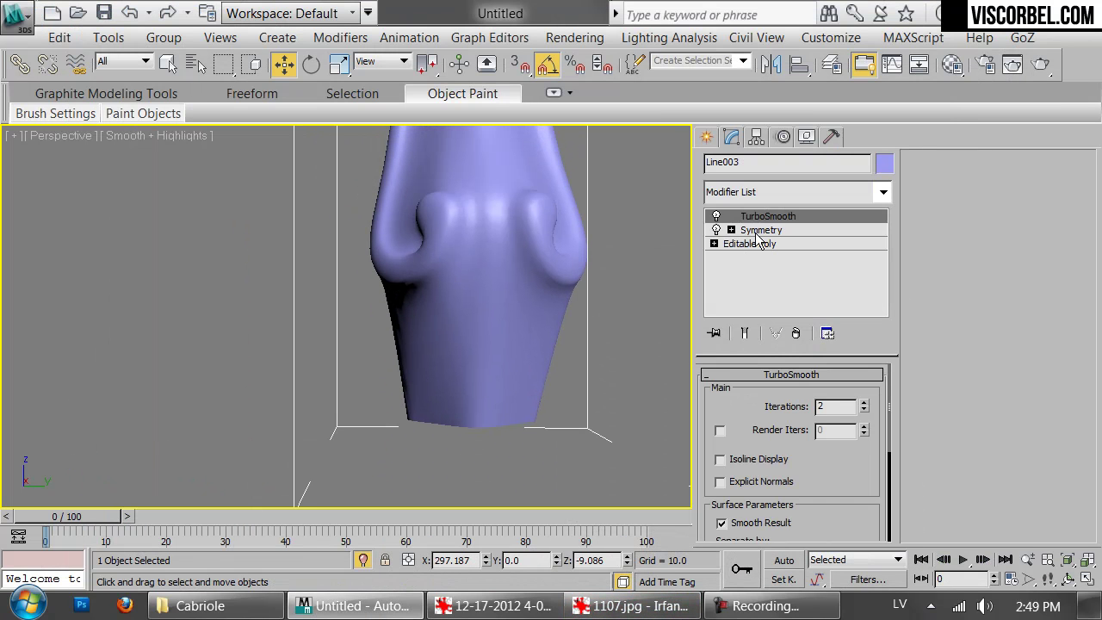
{"action": "left_click", "coordinate": [757, 246]}
{"action": "key", "text": "1"}
{"action": "key", "text": "F4"}
{"action": "middle_click_drag", "start_coordinate": [495, 235], "coordinate": [405, 272], "text": "alt"}
{"action": "key", "text": "4"}
{"action": "left_click", "coordinate": [851, 487]}
{"action": "middle_click_drag", "start_coordinate": [560, 258], "coordinate": [460, 265], "text": "alt"}
{"action": "key", "text": "e"}
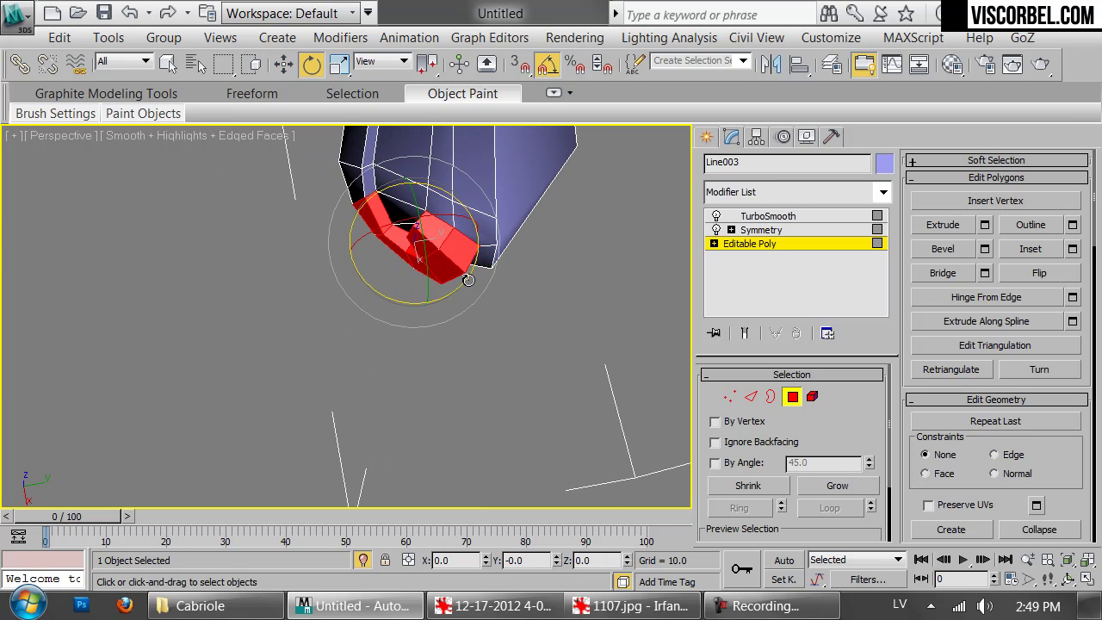
{"action": "left_click", "coordinate": [379, 61]}
{"action": "left_click", "coordinate": [376, 99]}
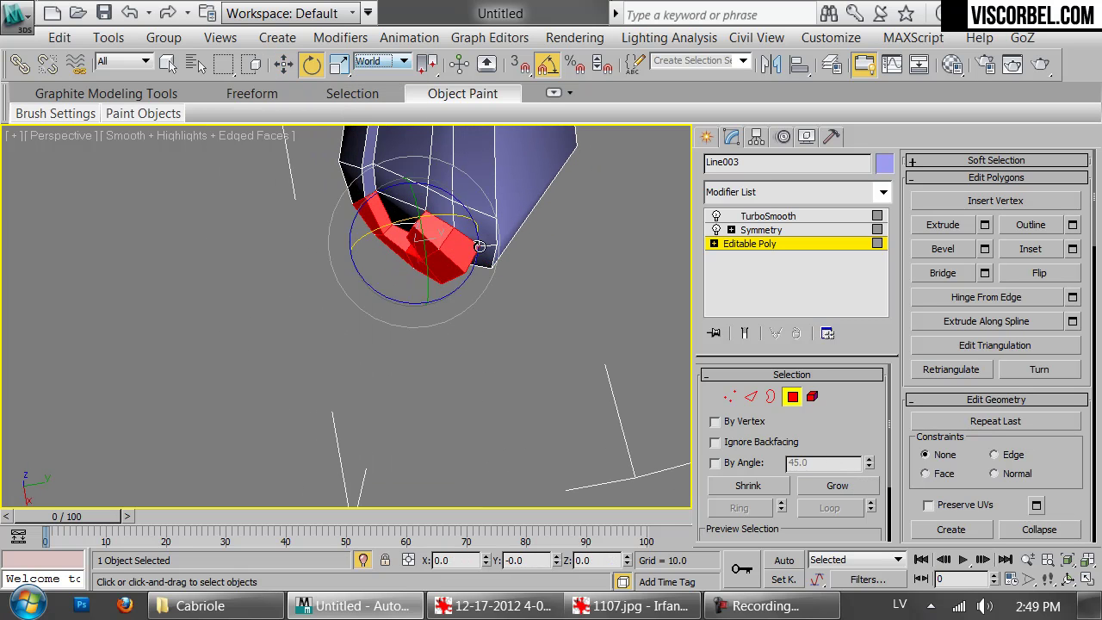
{"action": "left_click_drag", "start_coordinate": [438, 302], "coordinate": [423, 298]}
{"action": "key", "text": "w"}
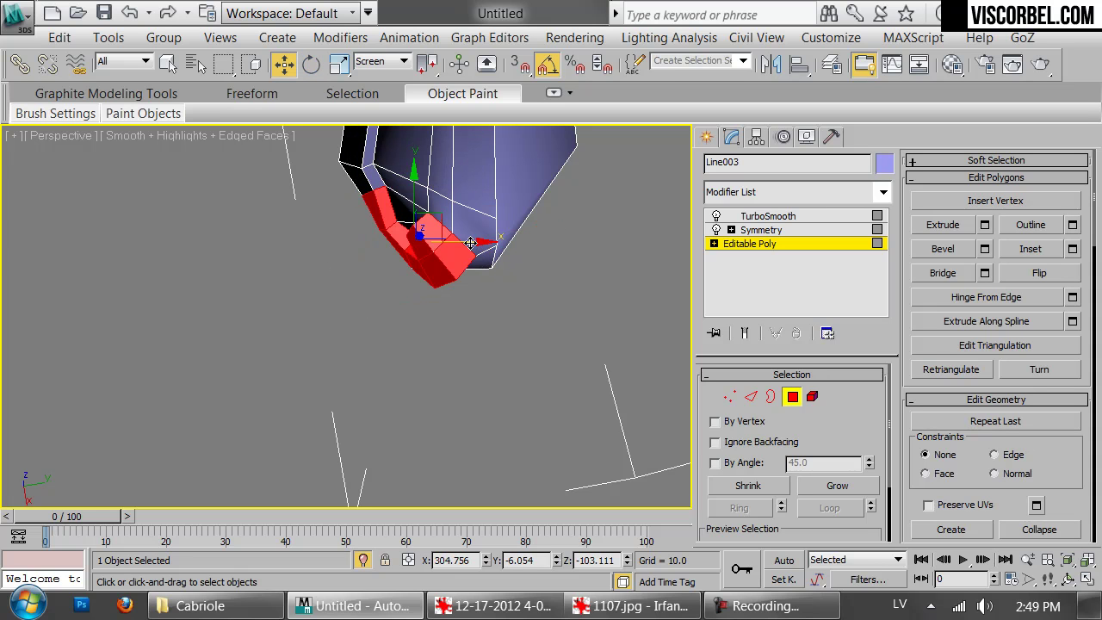
{"action": "left_click_drag", "start_coordinate": [471, 243], "coordinate": [456, 244]}
- Rotate the reduced scroll-end polygon selection slightly further around Z, move it outward and check the smoothed result
{"action": "middle_click_drag", "start_coordinate": [443, 295], "coordinate": [323, 263], "text": "alt"}
{"action": "middle_click_drag", "start_coordinate": [350, 299], "coordinate": [414, 409], "text": "alt"}
{"action": "key", "text": "e"}
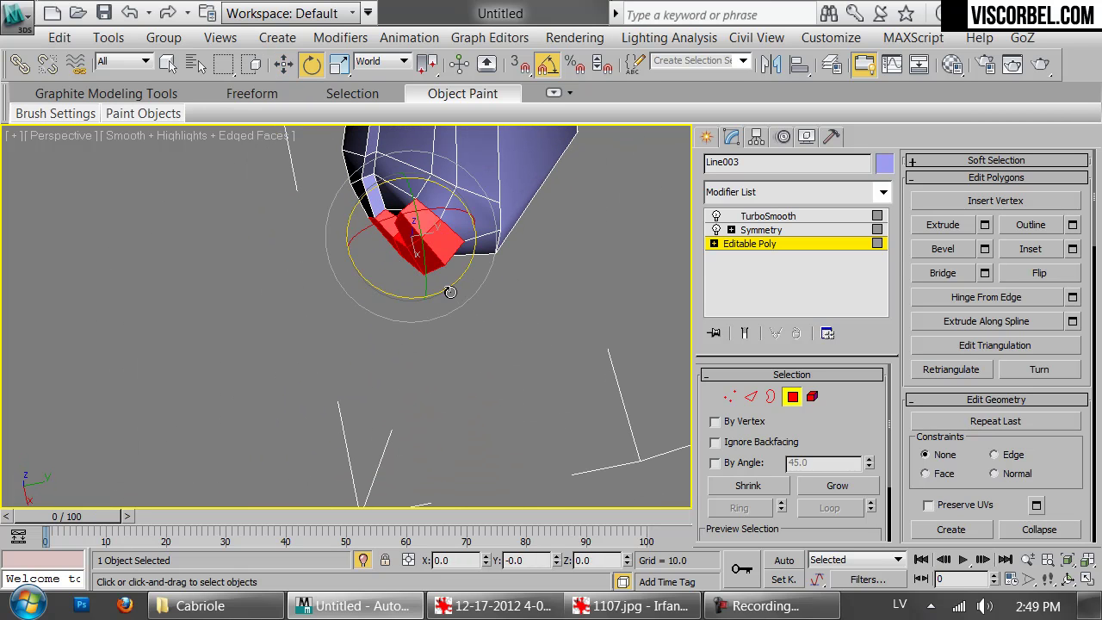
{"action": "left_click_drag", "start_coordinate": [450, 292], "coordinate": [441, 288]}
{"action": "key", "text": "w"}
{"action": "left_click_drag", "start_coordinate": [440, 217], "coordinate": [418, 206]}
{"action": "left_click", "coordinate": [746, 333]}
{"action": "scroll", "coordinate": [448, 285], "scroll_direction": "down", "scroll_amount": 5}
{"action": "middle_click_drag", "start_coordinate": [448, 284], "coordinate": [519, 239], "text": "alt"}
{"action": "scroll", "coordinate": [519, 239], "scroll_direction": "up", "scroll_amount": 3}
{"action": "left_click", "coordinate": [746, 334]}
{"action": "middle_click_drag", "start_coordinate": [551, 327], "coordinate": [452, 305], "text": "alt"}
- Move individual vertices around the scroll's inner hollow and lower rim to even out its curve
{"action": "key", "text": "1"}
{"action": "left_click", "coordinate": [424, 328]}
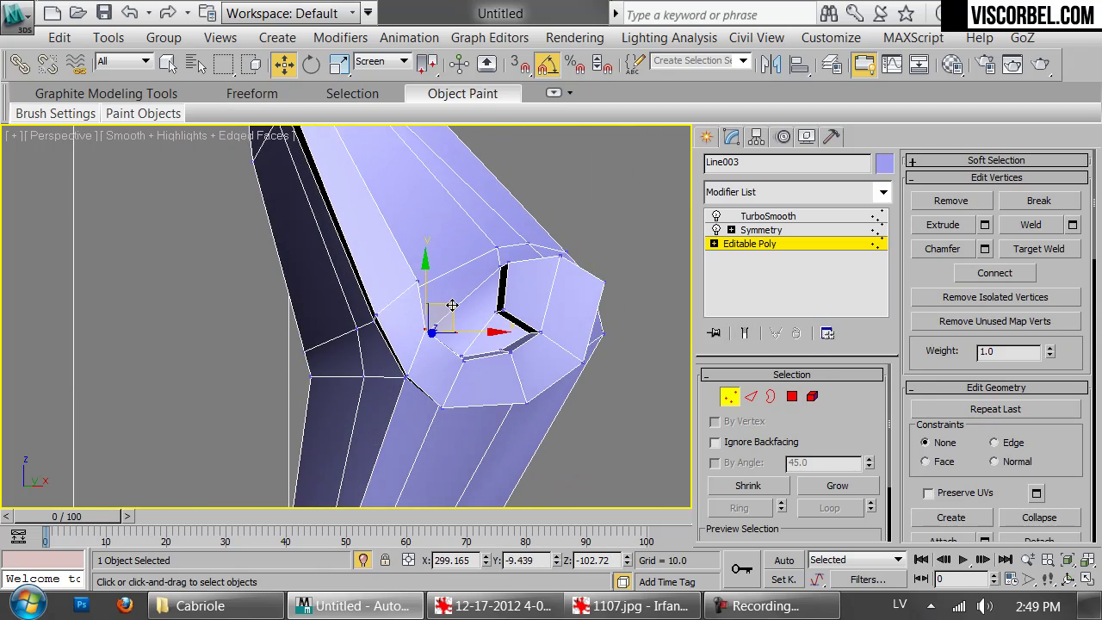
{"action": "left_click", "coordinate": [440, 322]}
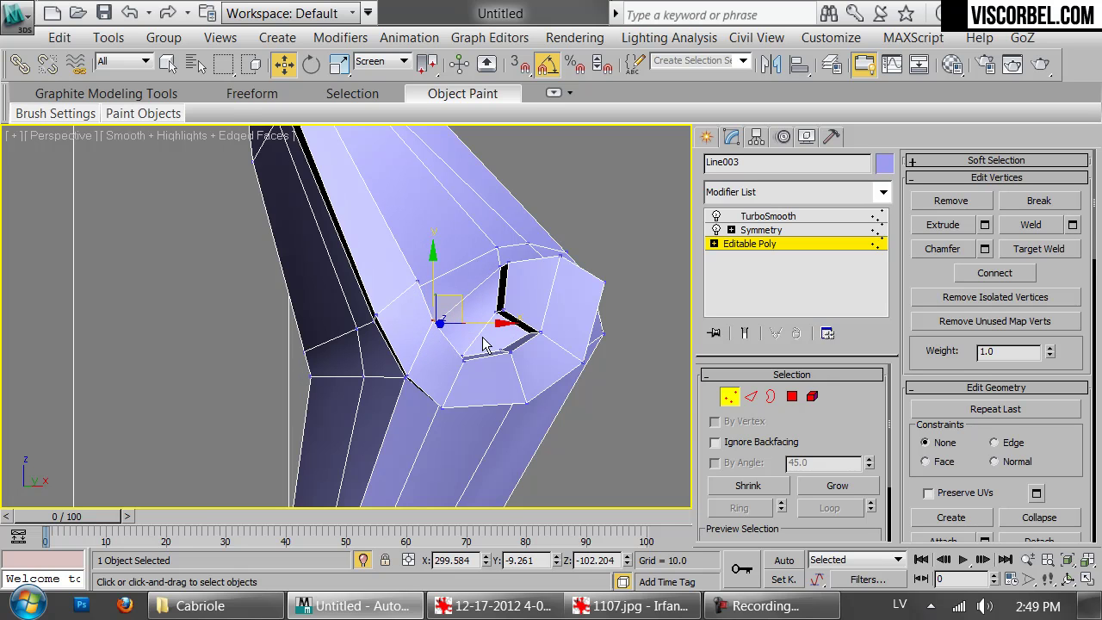
{"action": "left_click", "coordinate": [471, 359]}
{"action": "left_click_drag", "start_coordinate": [485, 320], "coordinate": [483, 311]}
{"action": "left_click", "coordinate": [422, 282]}
{"action": "middle_click_drag", "start_coordinate": [440, 264], "coordinate": [420, 415], "text": "alt"}
{"action": "left_click_drag", "start_coordinate": [475, 426], "coordinate": [475, 427]}
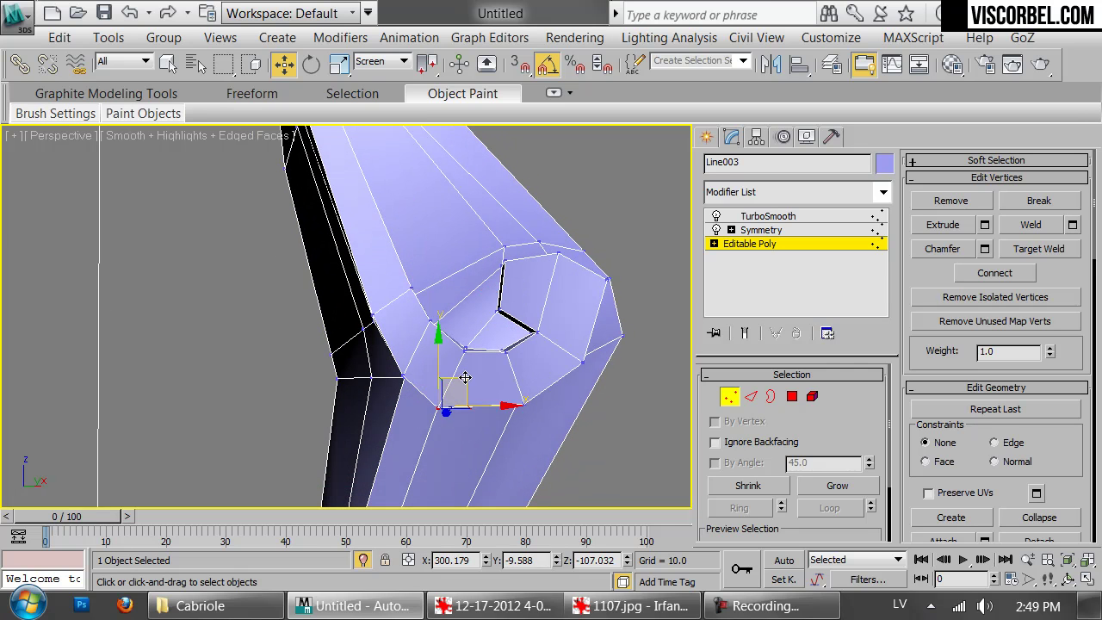
{"action": "left_click_drag", "start_coordinate": [476, 376], "coordinate": [478, 379]}
- Set the reference coordinate system to World for edge editing and check the smoothed scroll
{"action": "middle_click_drag", "start_coordinate": [478, 379], "coordinate": [454, 320], "text": "alt"}
{"action": "key", "text": "2"}
{"action": "left_click", "coordinate": [508, 427]}
{"action": "left_click", "coordinate": [388, 62]}
{"action": "left_click", "coordinate": [368, 99]}
{"action": "left_click", "coordinate": [546, 435]}
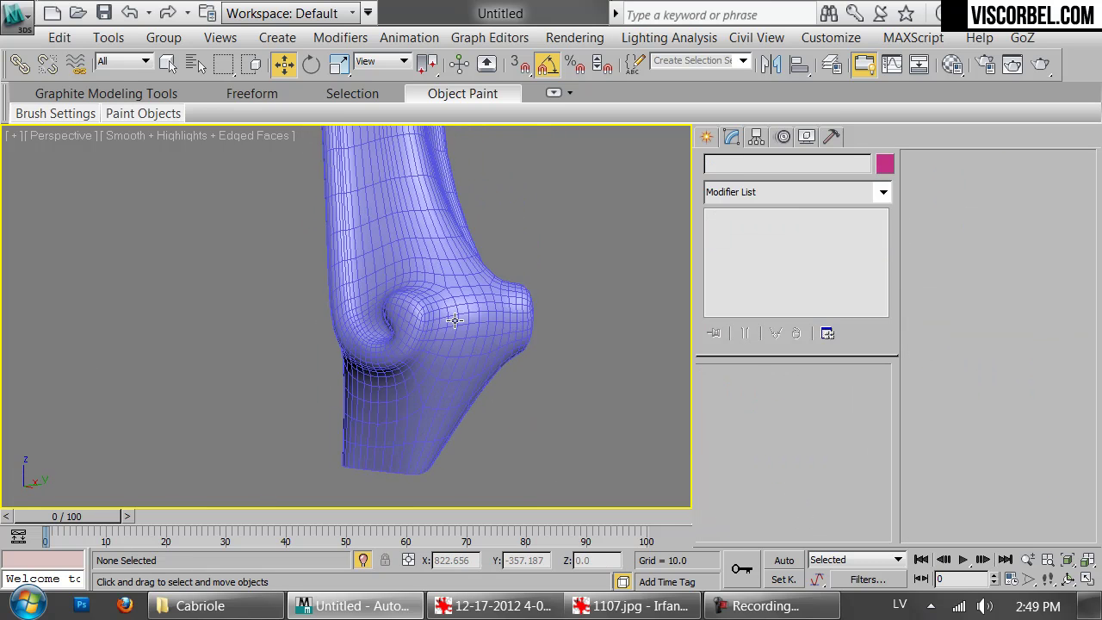
{"action": "left_click", "coordinate": [523, 329]}
{"action": "key", "text": "F4"}
- Move the vertex on the scroll's lower front rim about 0.55 along X and 0.56 along Z, and review the smoothed leg
{"action": "left_click", "coordinate": [749, 244]}
{"action": "key", "text": "F4"}
{"action": "scroll", "coordinate": [451, 345], "scroll_direction": "up", "scroll_amount": 2}
{"action": "key", "text": "1"}
{"action": "left_click", "coordinate": [454, 364]}
{"action": "middle_click_drag", "start_coordinate": [454, 364], "coordinate": [471, 343], "text": "alt"}
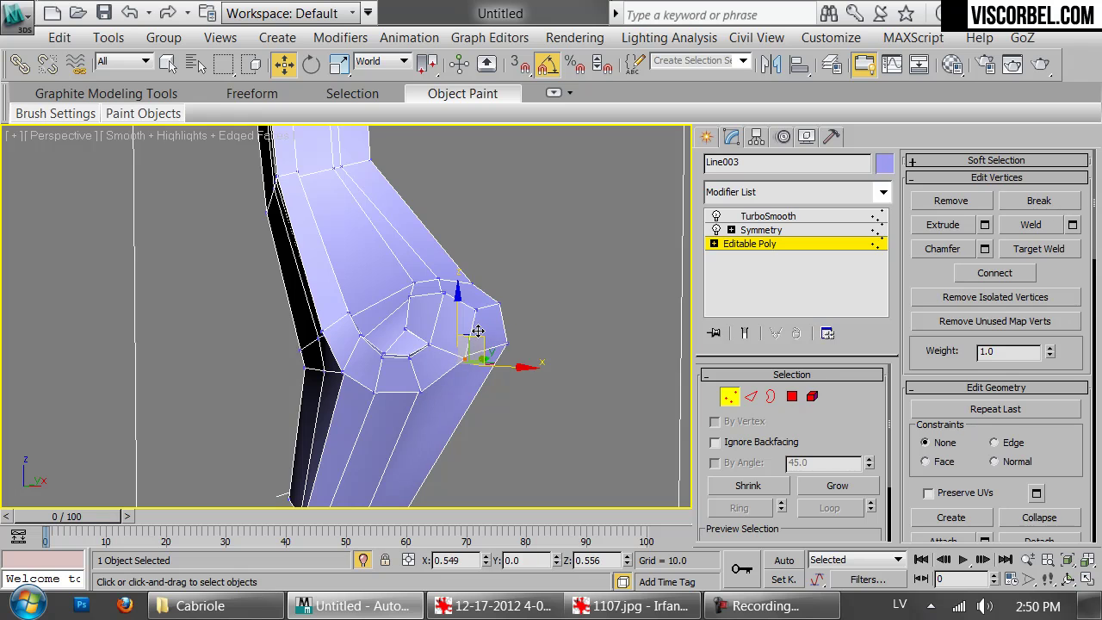
{"action": "left_click", "coordinate": [537, 285]}
{"action": "scroll", "coordinate": [495, 294], "scroll_direction": "down", "scroll_amount": 5}
{"action": "key", "text": "F4"}
{"action": "middle_click_drag", "start_coordinate": [376, 319], "coordinate": [470, 450], "text": "alt"}
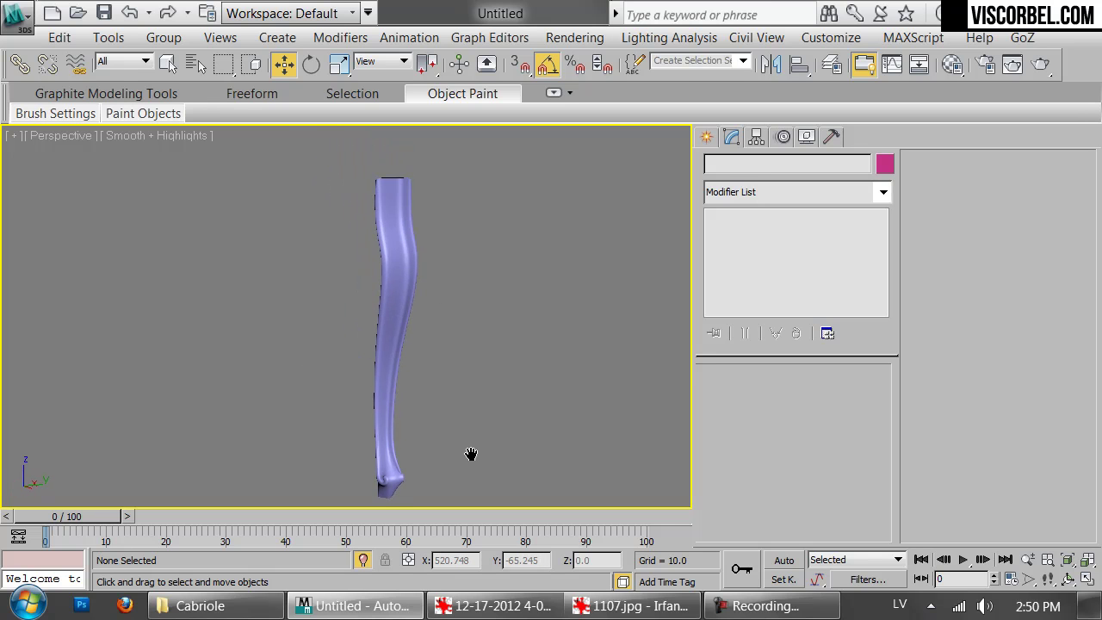
{"action": "scroll", "coordinate": [459, 311], "scroll_direction": "up", "scroll_amount": 3}
{"action": "scroll", "coordinate": [357, 258], "scroll_direction": "up", "scroll_amount": 6}
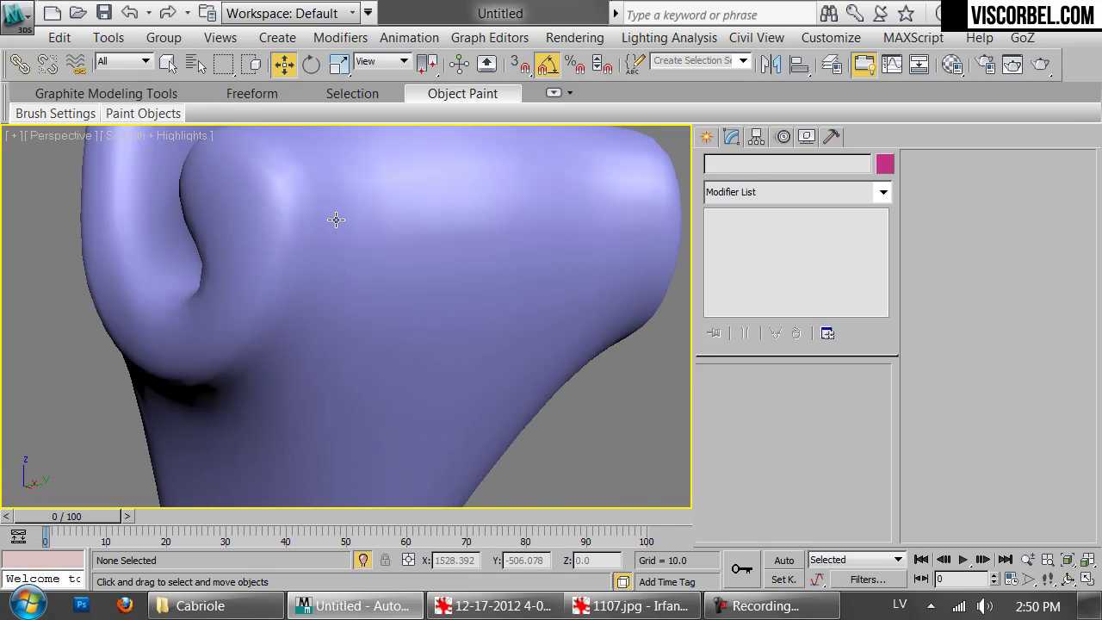
- Select the edges along the base of the raised scroll and up the inner side of the side strip
{"action": "left_click", "coordinate": [353, 243]}
{"action": "left_click", "coordinate": [737, 245]}
{"action": "scroll", "coordinate": [369, 202], "scroll_direction": "up", "scroll_amount": 2}
{"action": "middle_click_drag", "start_coordinate": [370, 202], "coordinate": [313, 303], "text": "alt"}
{"action": "key", "text": "2"}
{"action": "double_click", "coordinate": [364, 279]}
{"action": "left_click_drag", "start_coordinate": [295, 297], "coordinate": [294, 297]}
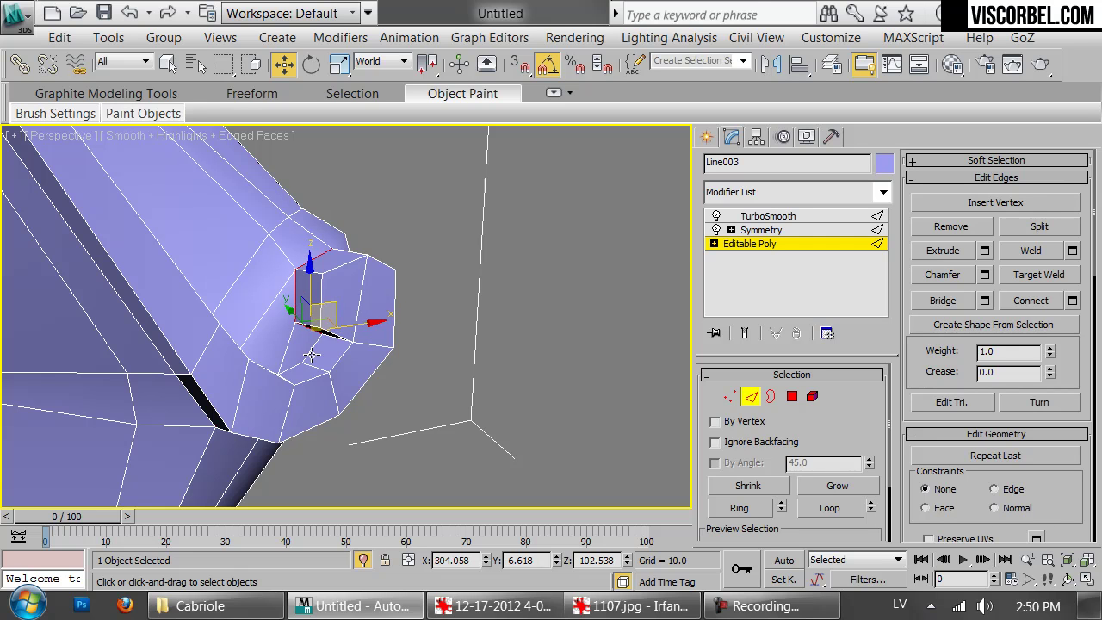
{"action": "left_click_drag", "start_coordinate": [294, 369], "coordinate": [335, 394]}
{"action": "middle_click_drag", "start_coordinate": [335, 395], "coordinate": [273, 422], "text": "alt"}
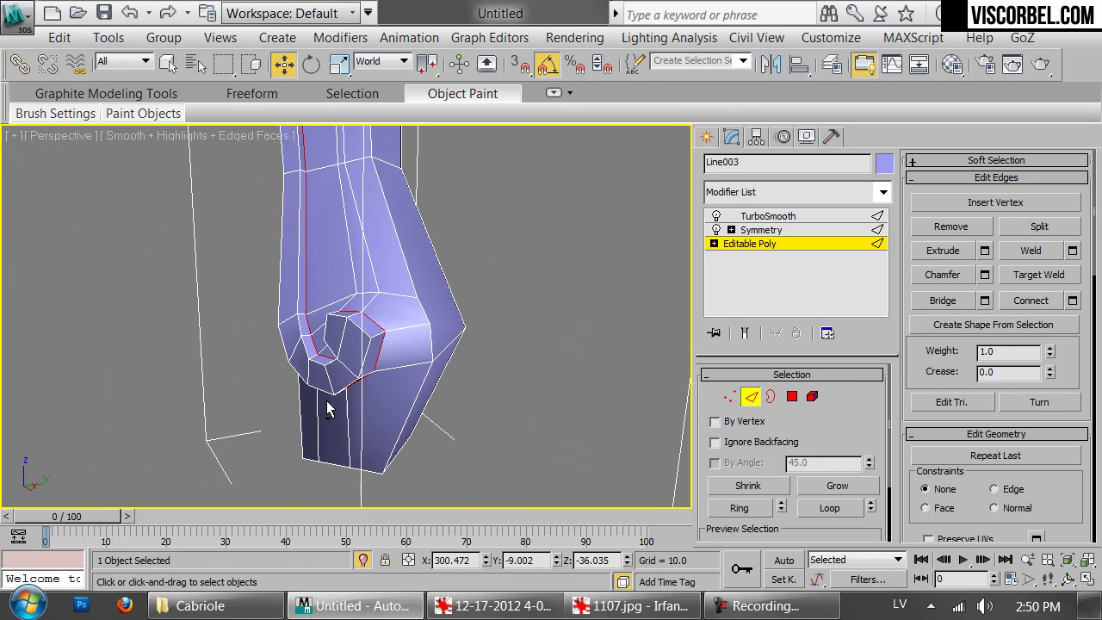
- Extrude the selected edges with height -0.23 and width 0.14, and check the smoothed groove
{"action": "scroll", "coordinate": [382, 364], "scroll_direction": "up", "scroll_amount": 5}
{"action": "right_click", "coordinate": [558, 289]}
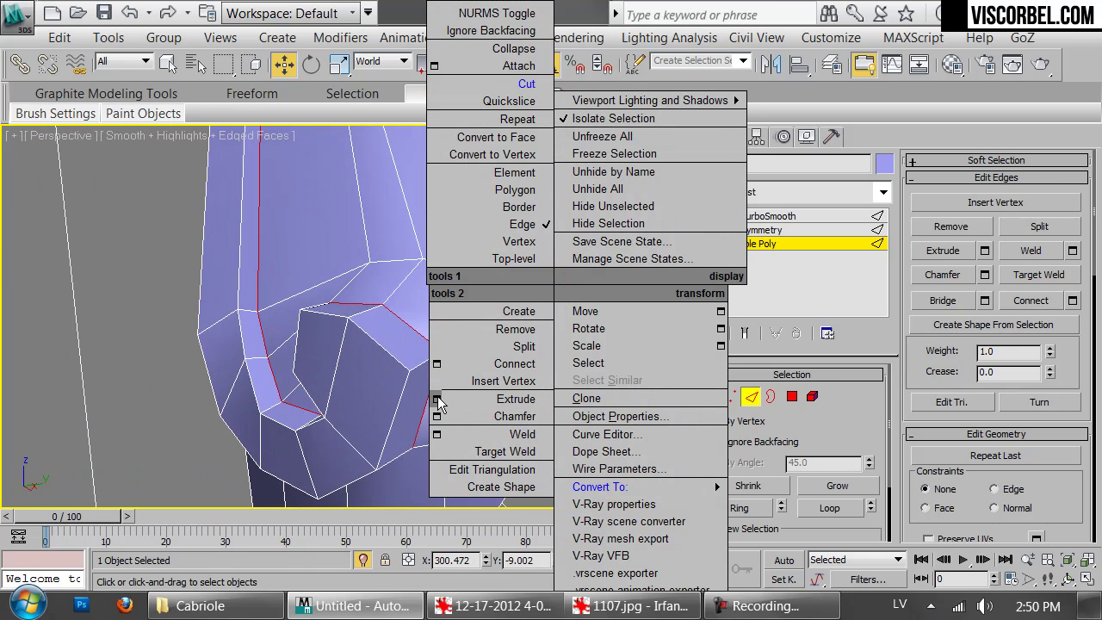
{"action": "left_click", "coordinate": [437, 401]}
{"action": "right_click", "coordinate": [362, 334]}
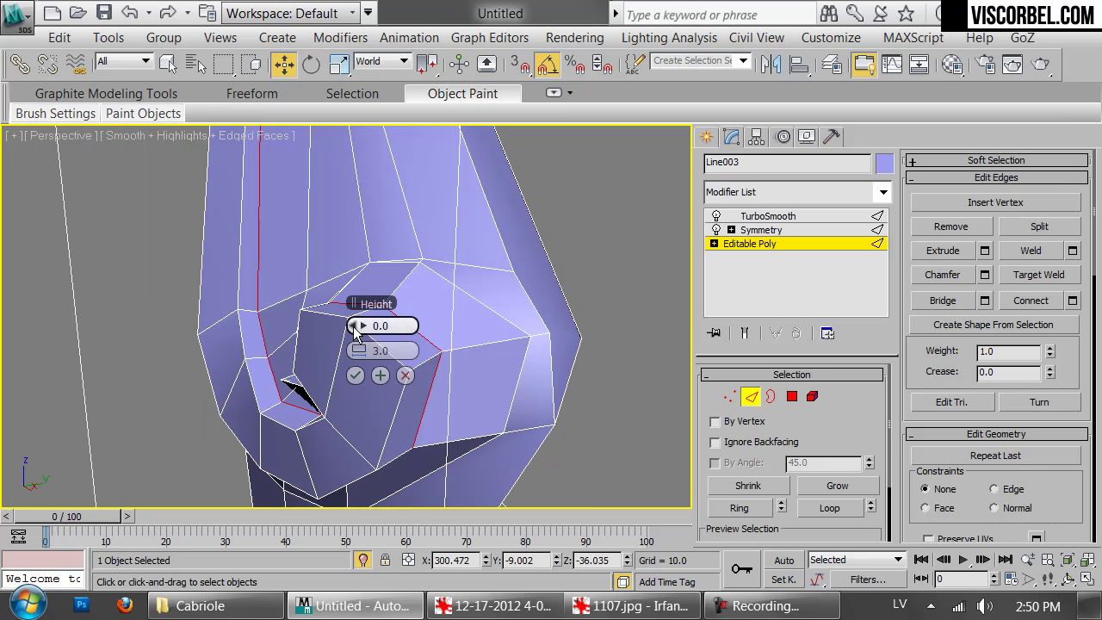
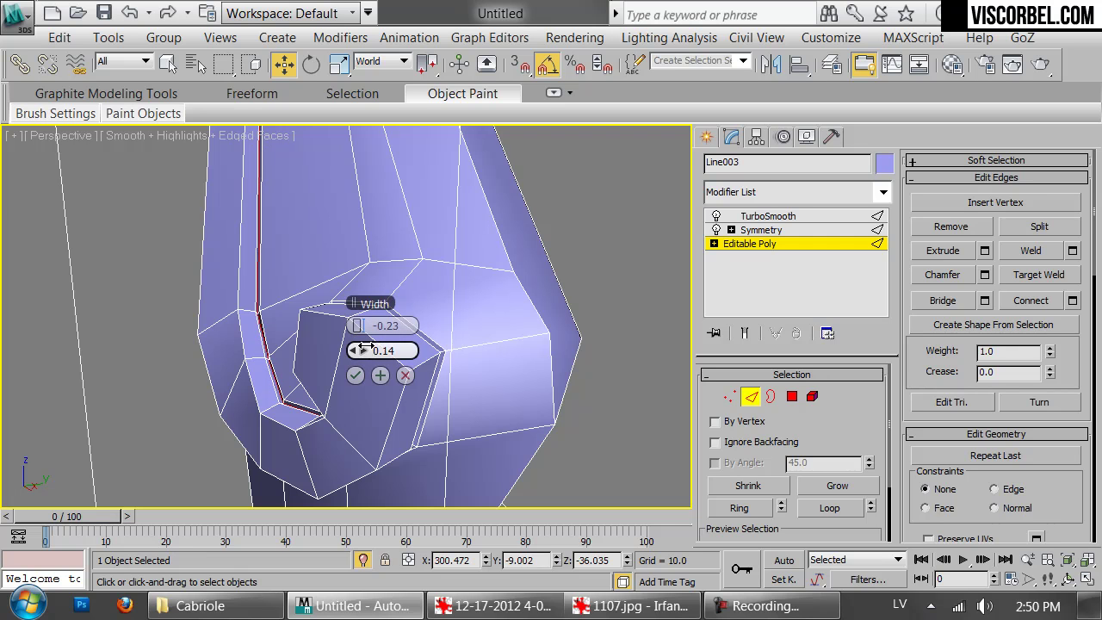
{"action": "left_click", "coordinate": [355, 375]}
{"action": "key", "text": "2"}
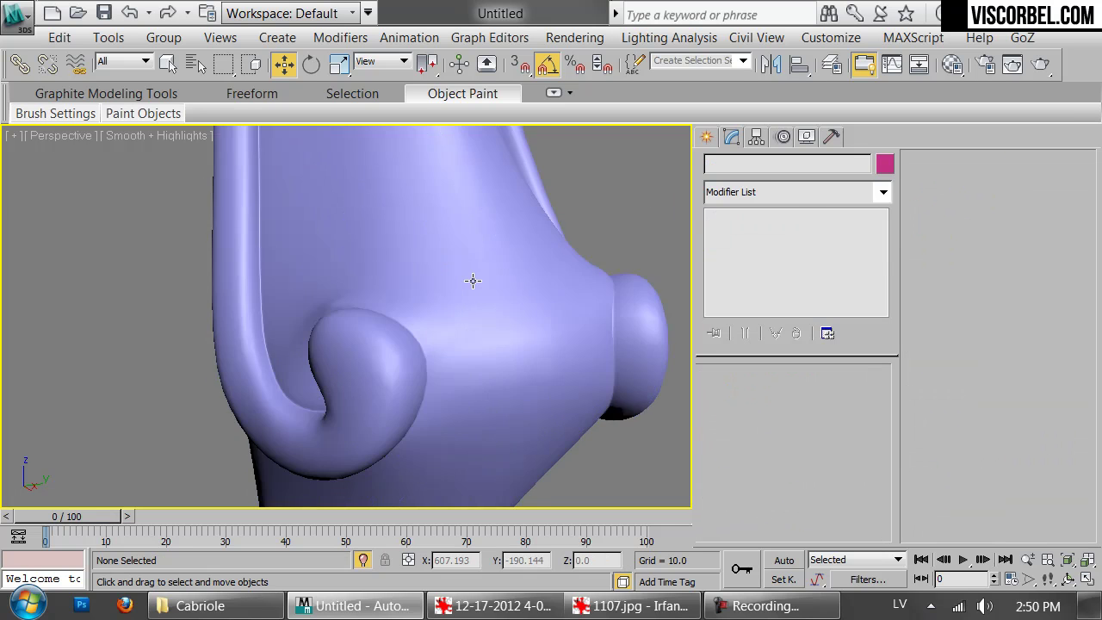
{"action": "scroll", "coordinate": [457, 290], "scroll_direction": "down", "scroll_amount": 2}
{"action": "middle_click_drag", "start_coordinate": [457, 290], "coordinate": [444, 260], "text": "alt"}
{"action": "scroll", "coordinate": [444, 259], "scroll_direction": "up", "scroll_amount": 3}
{"action": "left_click", "coordinate": [402, 322]}
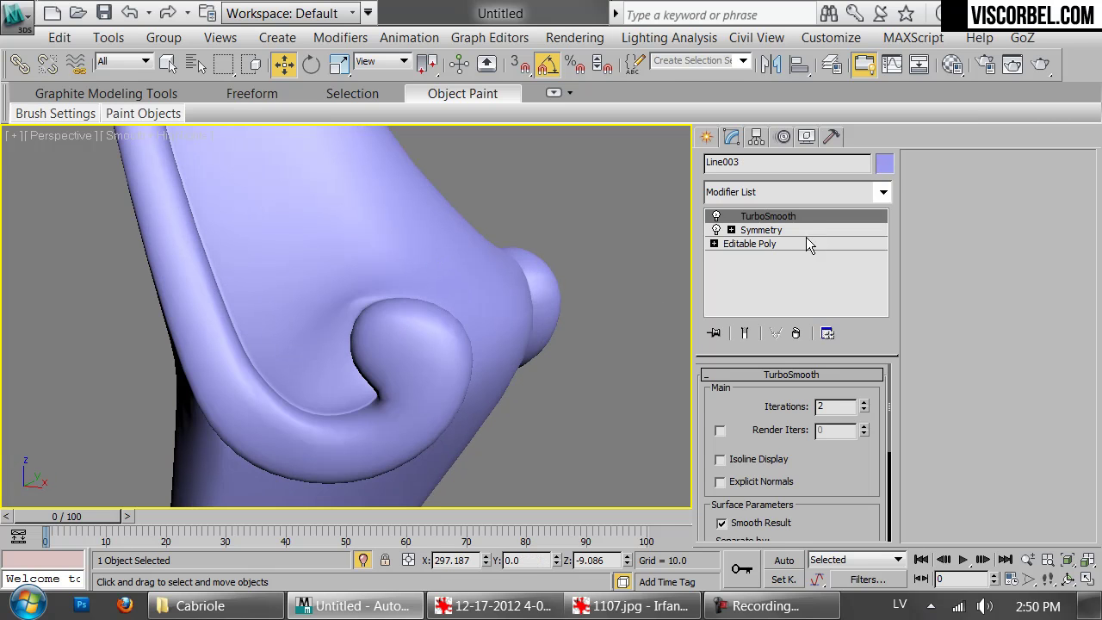
- Collapse the short edge at the end of the extruded groove beside the scroll
{"action": "left_click", "coordinate": [762, 244]}
{"action": "key", "text": "F4"}
{"action": "key", "text": "1"}
{"action": "scroll", "coordinate": [401, 352], "scroll_direction": "up", "scroll_amount": 5}
{"action": "key", "text": "2"}
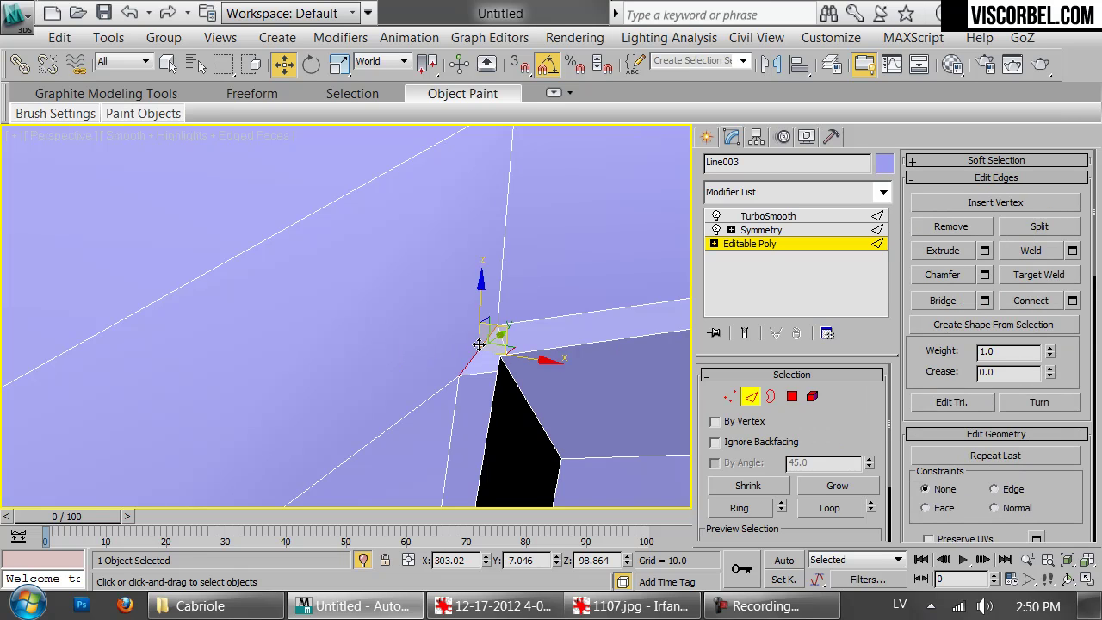
{"action": "left_click_drag", "start_coordinate": [1060, 484], "coordinate": [1042, 301]}
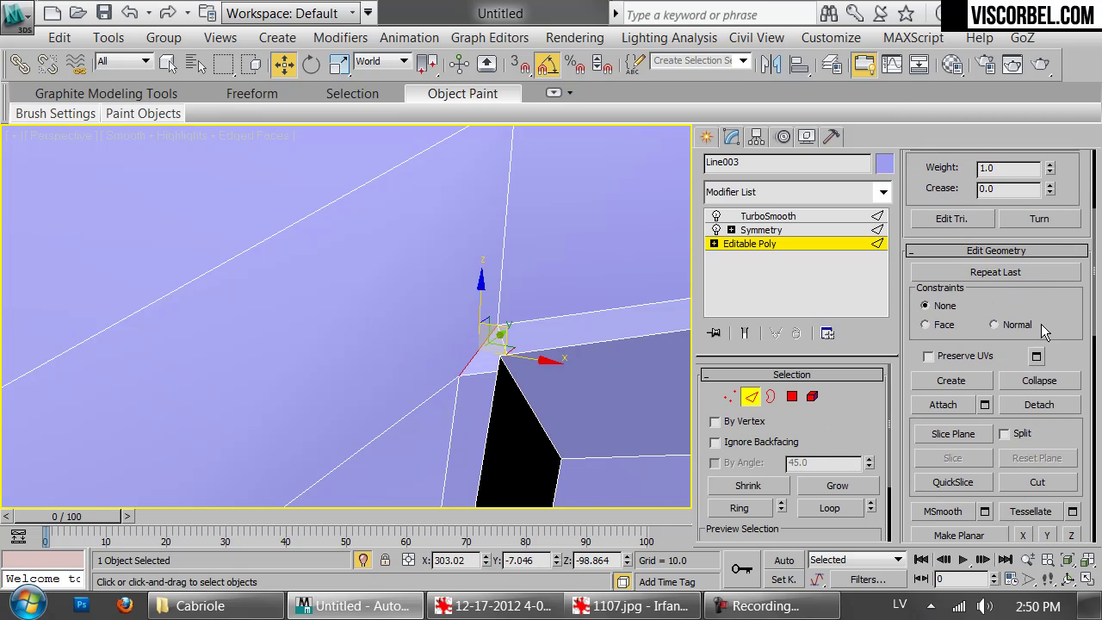
{"action": "left_click", "coordinate": [1038, 384]}
- Inspect the groove's edges around the scroll and the smoothed foot of the leg
{"action": "scroll", "coordinate": [515, 381], "scroll_direction": "down", "scroll_amount": 4}
{"action": "scroll", "coordinate": [515, 381], "scroll_direction": "down", "scroll_amount": 3}
{"action": "middle_click_drag", "start_coordinate": [514, 380], "coordinate": [424, 269]}
{"action": "scroll", "coordinate": [584, 266], "scroll_direction": "up", "scroll_amount": 4}
{"action": "scroll", "coordinate": [582, 277], "scroll_direction": "down", "scroll_amount": 2}
{"action": "scroll", "coordinate": [580, 290], "scroll_direction": "down", "scroll_amount": 2}
{"action": "scroll", "coordinate": [559, 253], "scroll_direction": "up", "scroll_amount": 3}
{"action": "scroll", "coordinate": [559, 253], "scroll_direction": "down", "scroll_amount": 5}
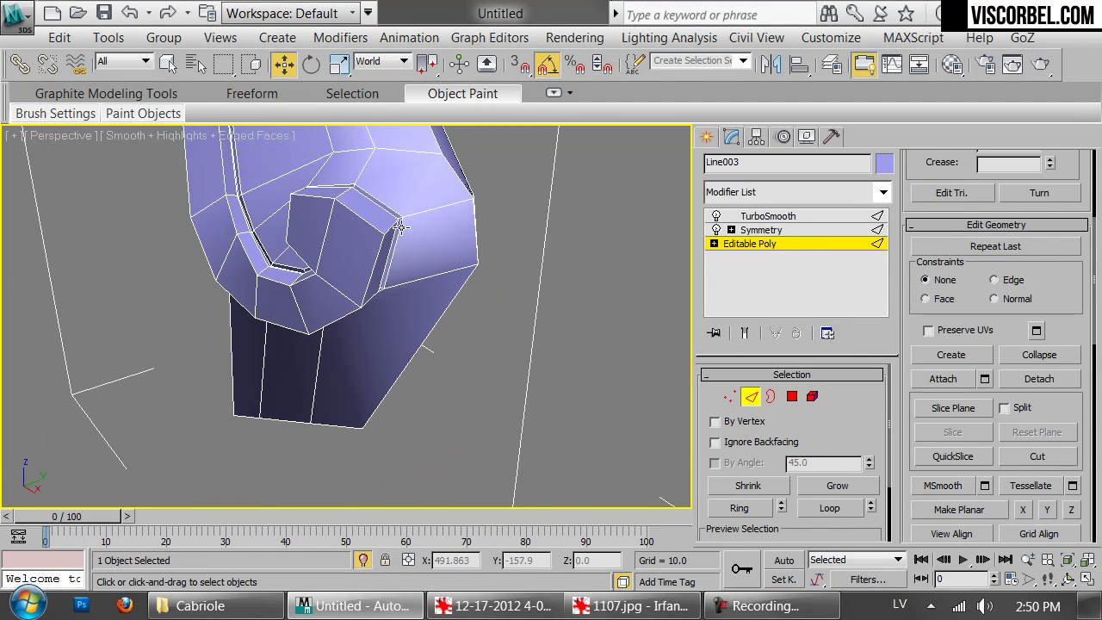
{"action": "key", "text": "1"}
{"action": "scroll", "coordinate": [428, 225], "scroll_direction": "up", "scroll_amount": 3}
{"action": "left_click_drag", "start_coordinate": [428, 224], "coordinate": [356, 319]}
{"action": "key", "text": "z"}
{"action": "scroll", "coordinate": [464, 293], "scroll_direction": "down", "scroll_amount": 5}
{"action": "key", "text": "1"}
{"action": "left_click", "coordinate": [581, 311]}
{"action": "scroll", "coordinate": [298, 278], "scroll_direction": "down", "scroll_amount": 2}
{"action": "middle_click_drag", "start_coordinate": [298, 278], "coordinate": [447, 262], "text": "alt"}
{"action": "key", "text": "F4"}
{"action": "scroll", "coordinate": [387, 288], "scroll_direction": "down", "scroll_amount": 2}
{"action": "middle_click_drag", "start_coordinate": [392, 287], "coordinate": [272, 214], "text": "alt"}
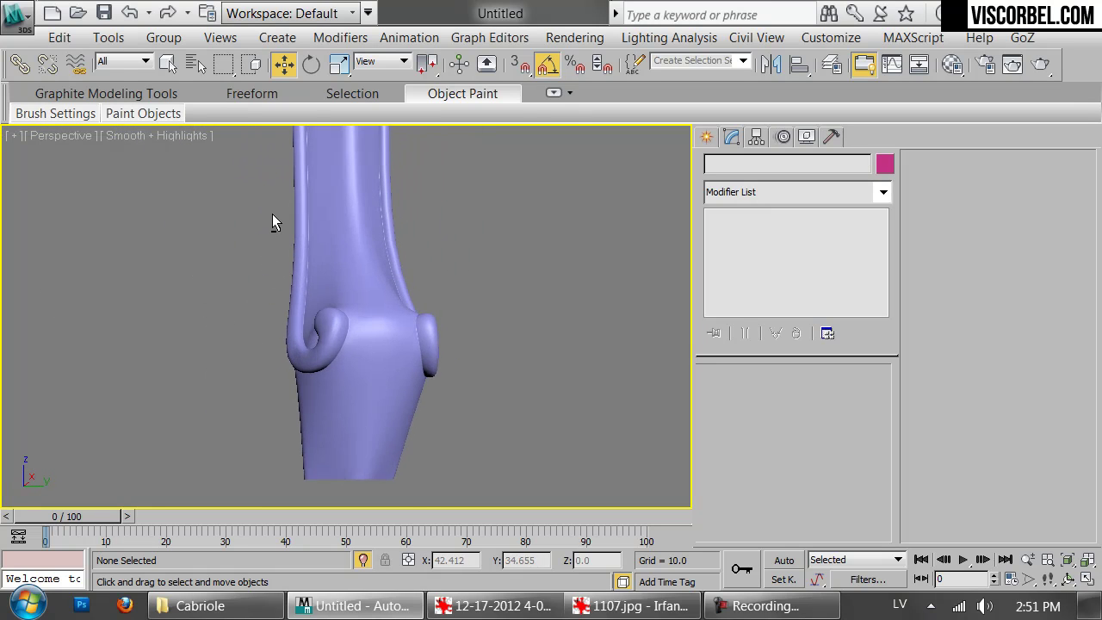
- Connect the horizontal edges across the foot's front and move the new edges about -1.71 along Y
{"action": "left_click", "coordinate": [404, 344]}
{"action": "left_click", "coordinate": [766, 244]}
{"action": "key", "text": "F4"}
{"action": "middle_click_drag", "start_coordinate": [418, 334], "coordinate": [503, 299], "text": "alt"}
{"action": "key", "text": "1"}
{"action": "key", "text": "2"}
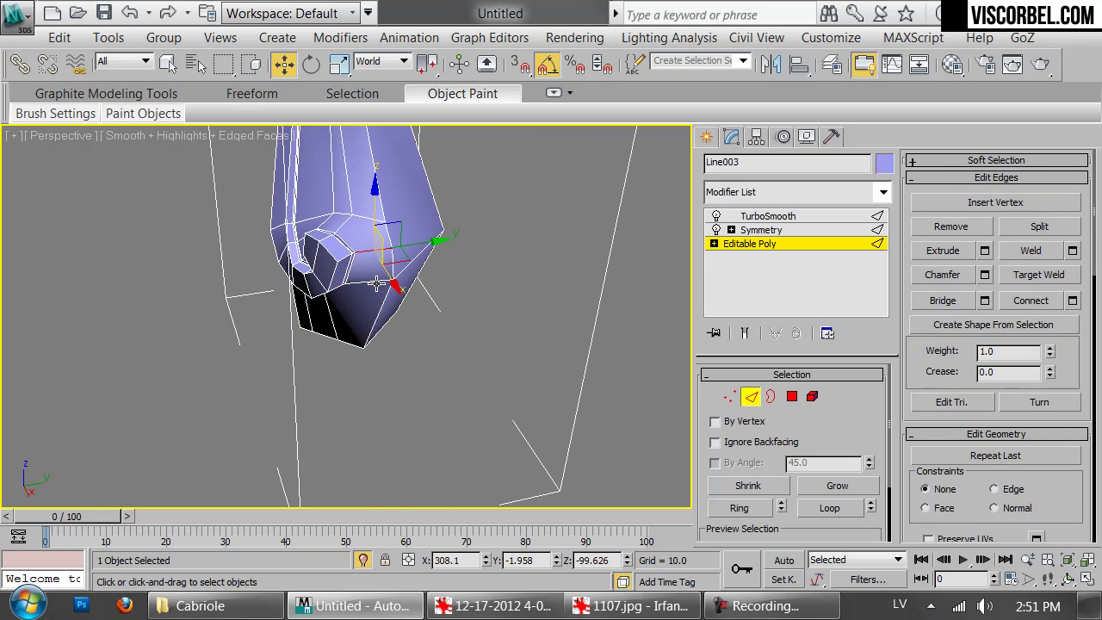
{"action": "left_click", "coordinate": [374, 281], "text": "ctrl"}
{"action": "left_click", "coordinate": [347, 346], "text": "ctrl"}
{"action": "right_click", "coordinate": [521, 297]}
{"action": "left_click", "coordinate": [467, 367]}
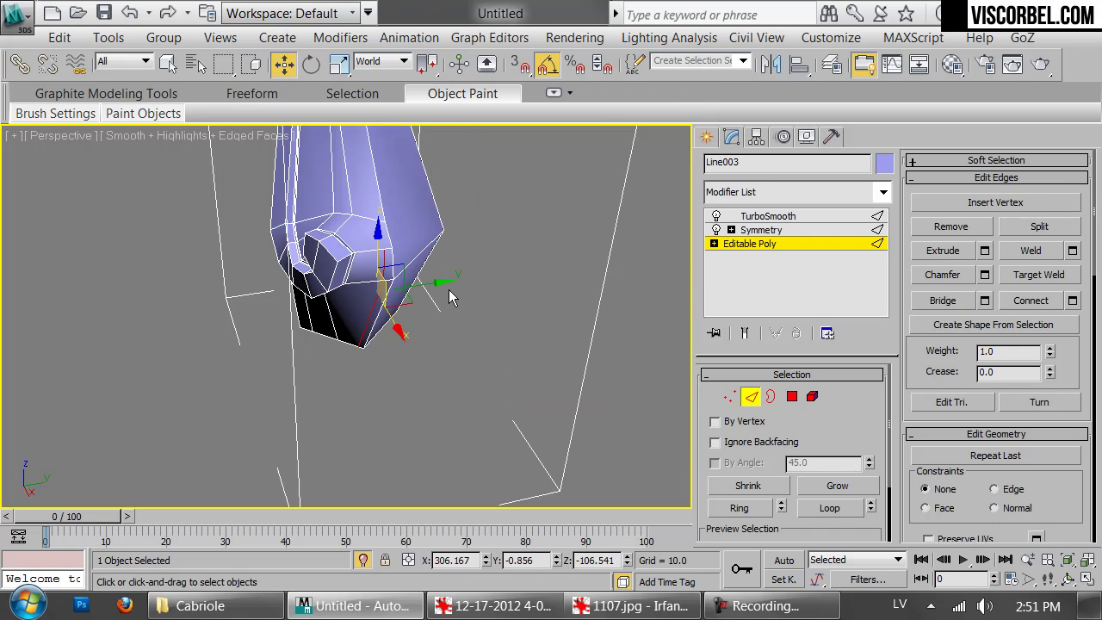
{"action": "middle_click_drag", "start_coordinate": [427, 289], "coordinate": [436, 360], "text": "alt"}
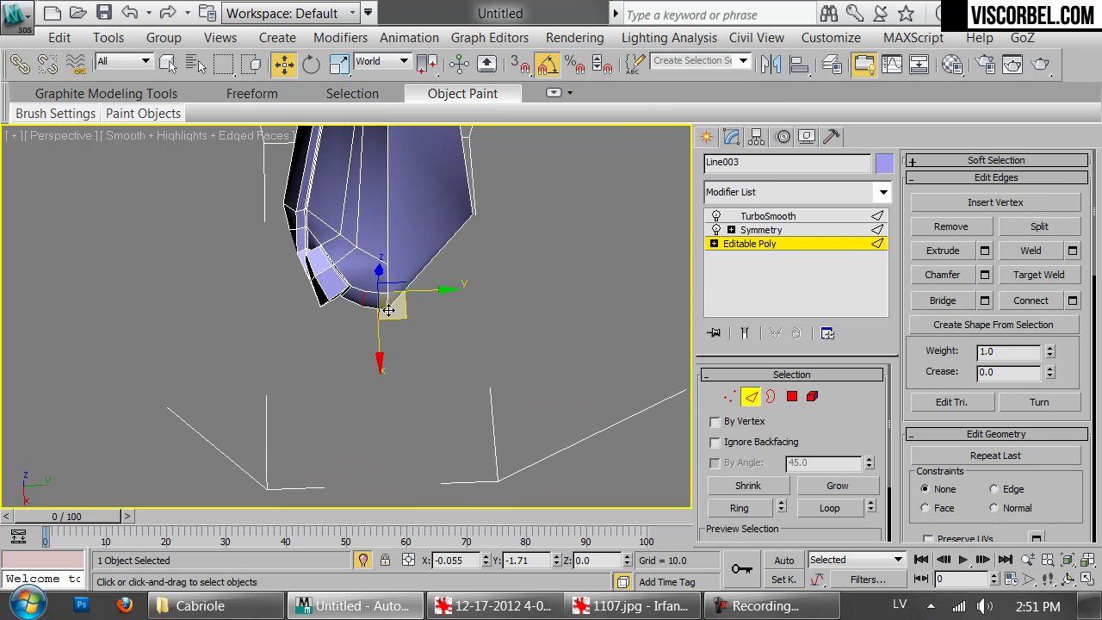
- Connect the upper vertex of the new edges with the neighbouring vertex above the scroll band
{"action": "key", "text": "1"}
{"action": "left_click", "coordinate": [355, 249]}
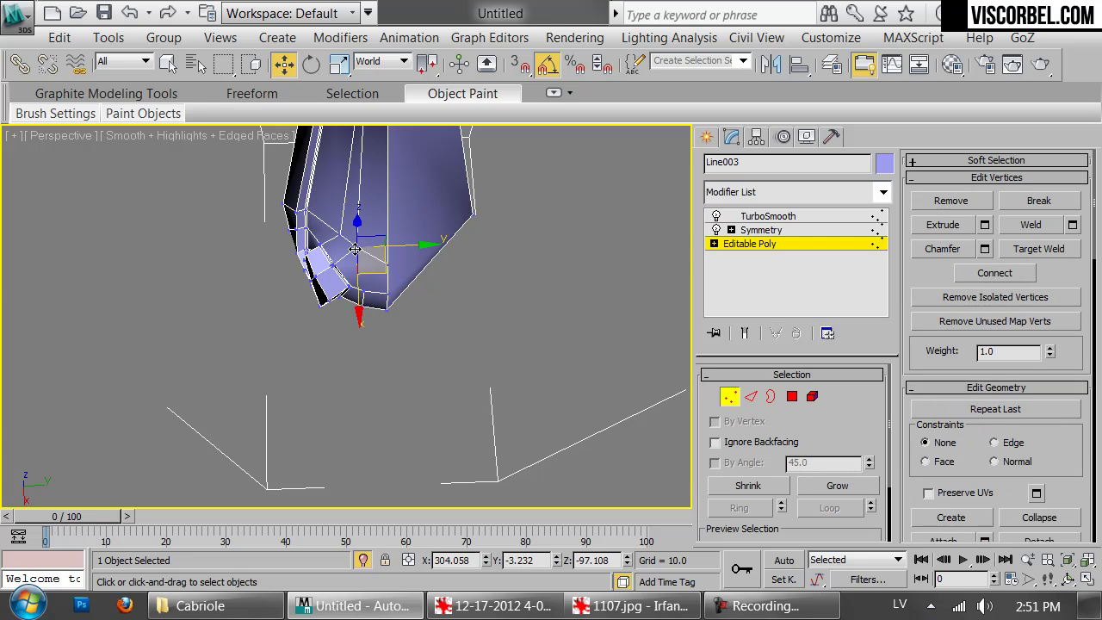
{"action": "right_click", "coordinate": [455, 291]}
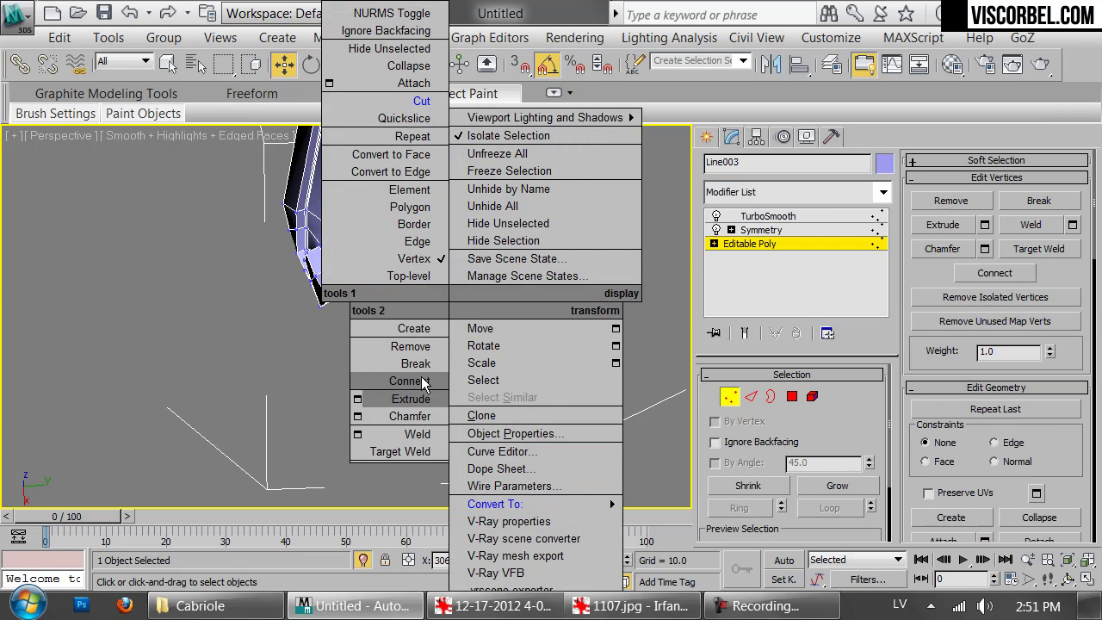
{"action": "left_click", "coordinate": [423, 380]}
- Examine the whole smoothed leg and compare its foot with the reference photo 1107.jpg
{"action": "key", "text": "1"}
{"action": "left_click", "coordinate": [439, 336]}
{"action": "middle_click_drag", "start_coordinate": [438, 335], "coordinate": [406, 259], "text": "alt"}
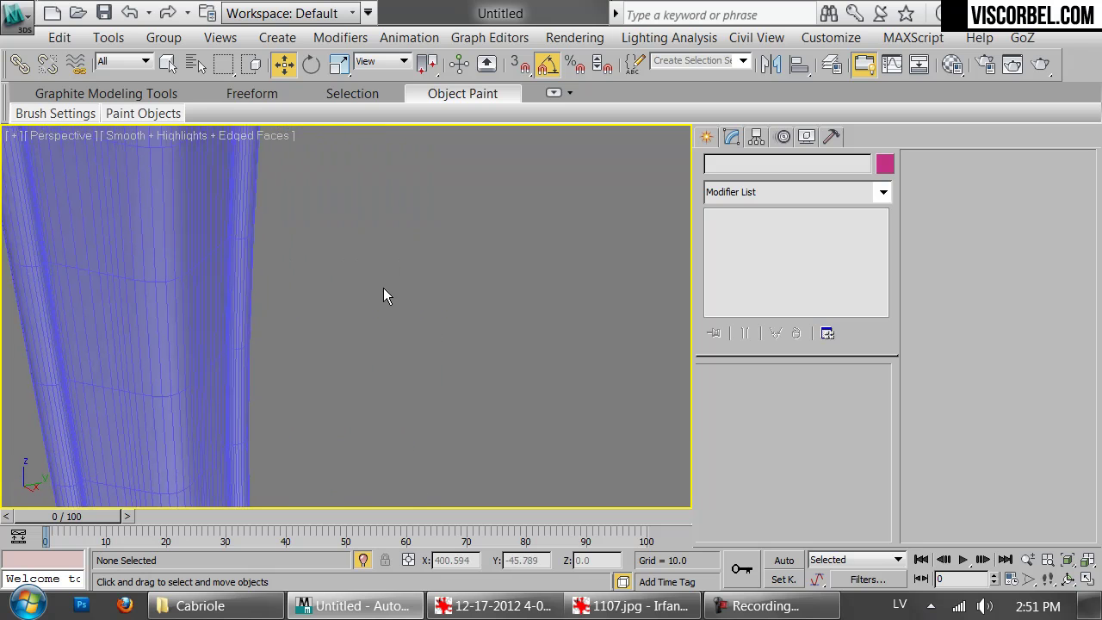
{"action": "key", "text": "z"}
{"action": "middle_click_drag", "start_coordinate": [372, 374], "coordinate": [388, 331], "text": "alt"}
{"action": "key", "text": "F3"}
{"action": "key", "text": "F3"}
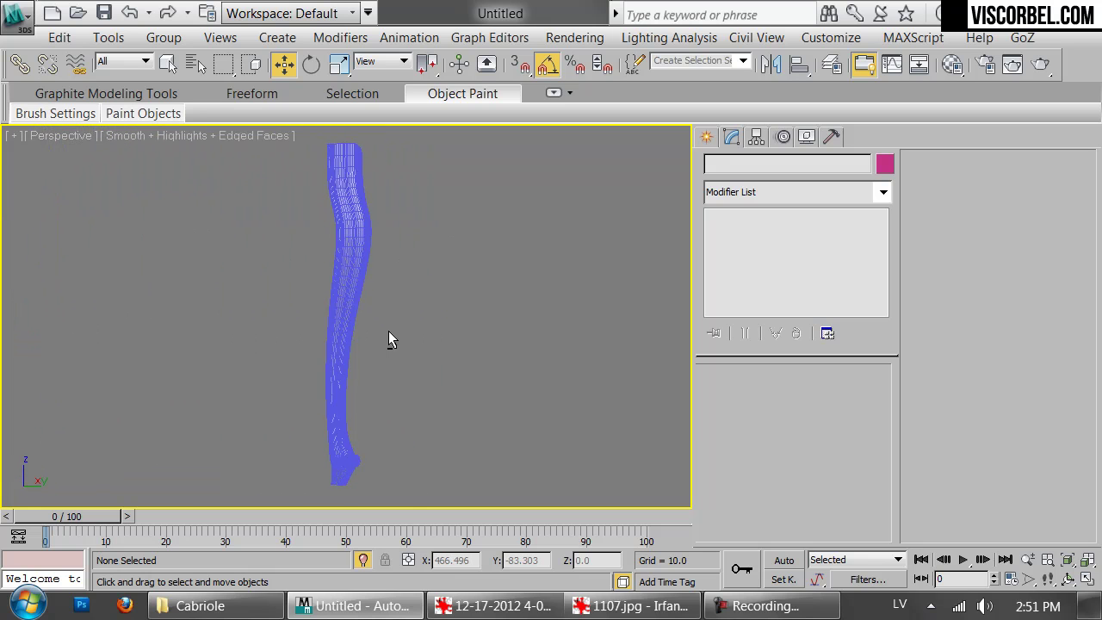
{"action": "key", "text": "F4"}
{"action": "middle_click_drag", "start_coordinate": [387, 398], "coordinate": [364, 381]}
{"action": "scroll", "coordinate": [474, 246], "scroll_direction": "up", "scroll_amount": 5}
{"action": "scroll", "coordinate": [371, 361], "scroll_direction": "up", "scroll_amount": 2}
{"action": "left_click", "coordinate": [389, 310]}
{"action": "left_click", "coordinate": [633, 606]}
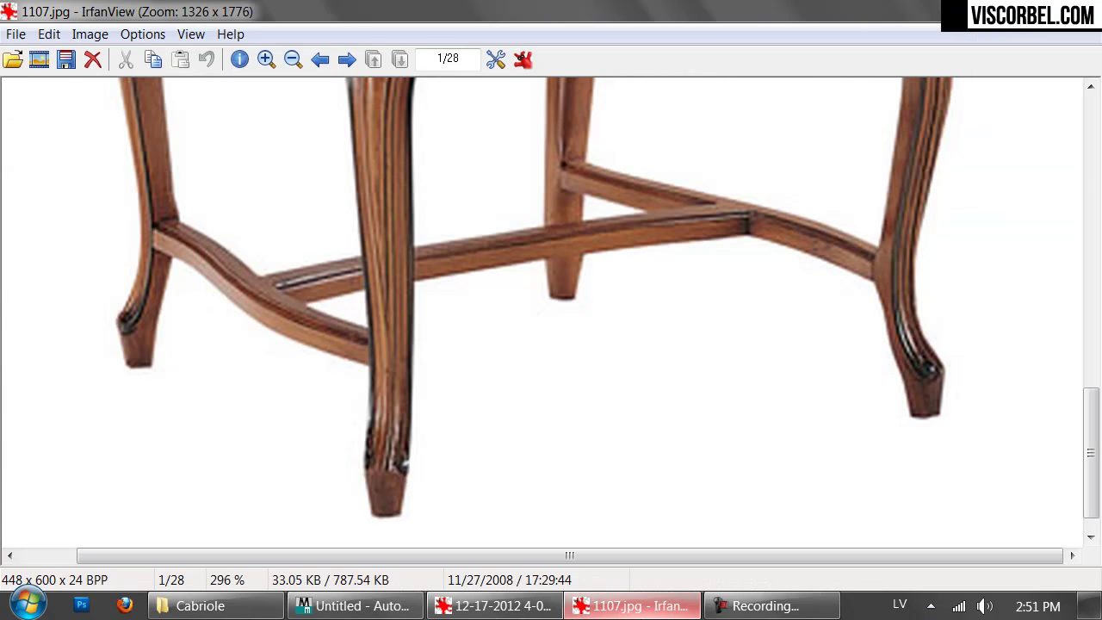
{"action": "left_click", "coordinate": [633, 607]}
- Select the scroll's polygons, grow the selection, and move them about 0.61 along X and 1.27 along Y, previewing the smoothed result
{"action": "scroll", "coordinate": [532, 324], "scroll_direction": "down", "scroll_amount": 3}
{"action": "middle_click_drag", "start_coordinate": [533, 324], "coordinate": [491, 377], "text": "alt"}
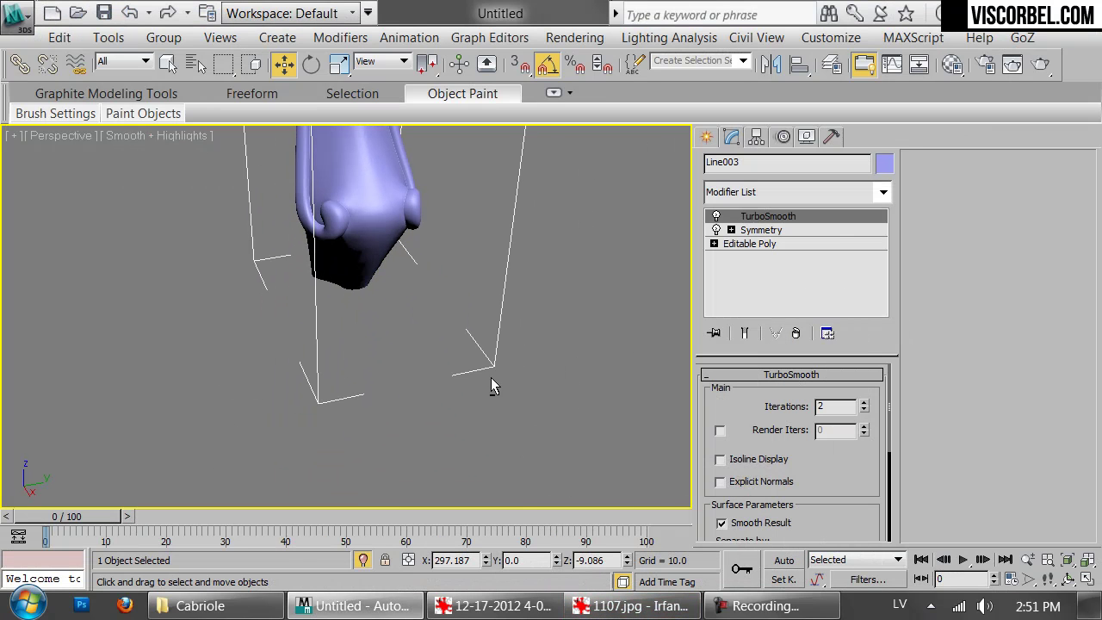
{"action": "left_click", "coordinate": [758, 230]}
{"action": "left_click", "coordinate": [749, 244]}
{"action": "middle_click_drag", "start_coordinate": [396, 328], "coordinate": [364, 373], "text": "alt"}
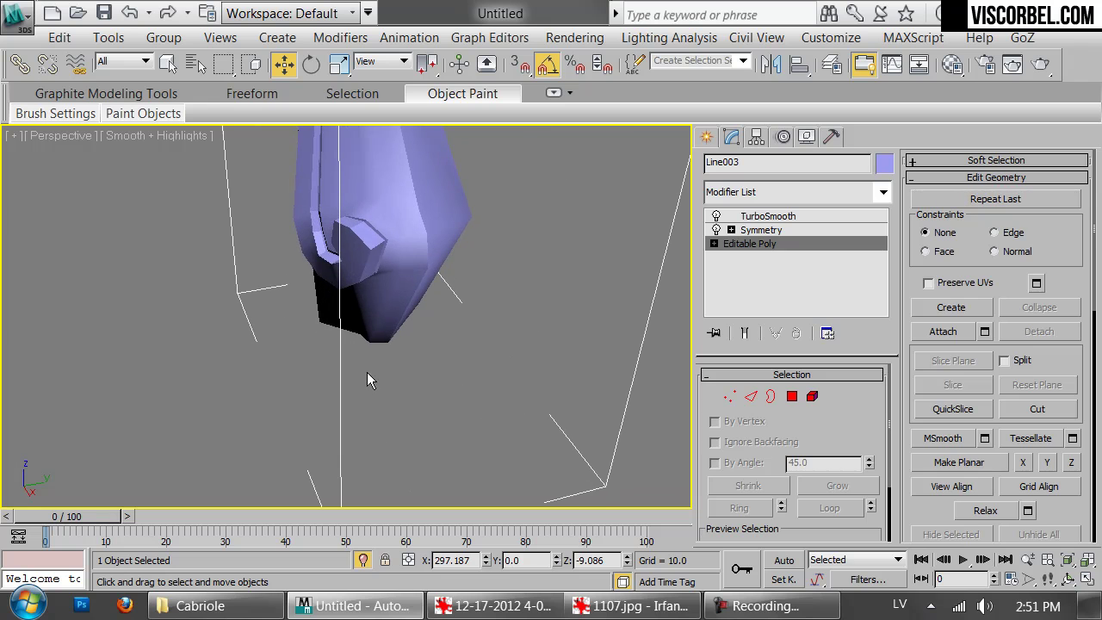
{"action": "key", "text": "4"}
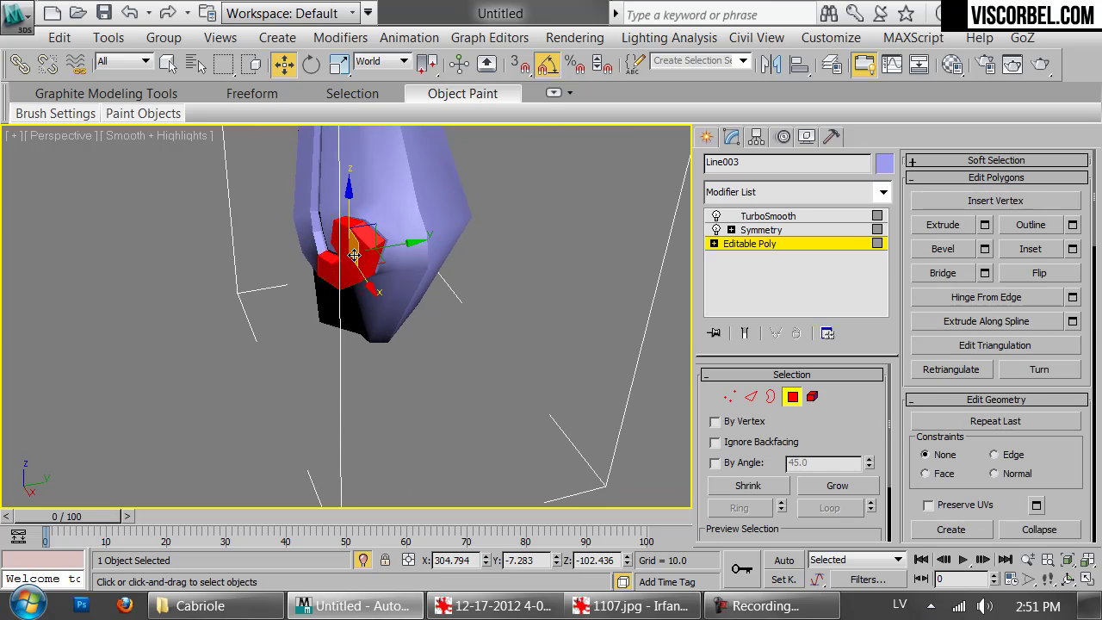
{"action": "left_click", "coordinate": [837, 487]}
{"action": "key", "text": "F4"}
{"action": "scroll", "coordinate": [448, 320], "scroll_direction": "up", "scroll_amount": 4}
{"action": "middle_click_drag", "start_coordinate": [343, 255], "coordinate": [562, 273], "text": "alt"}
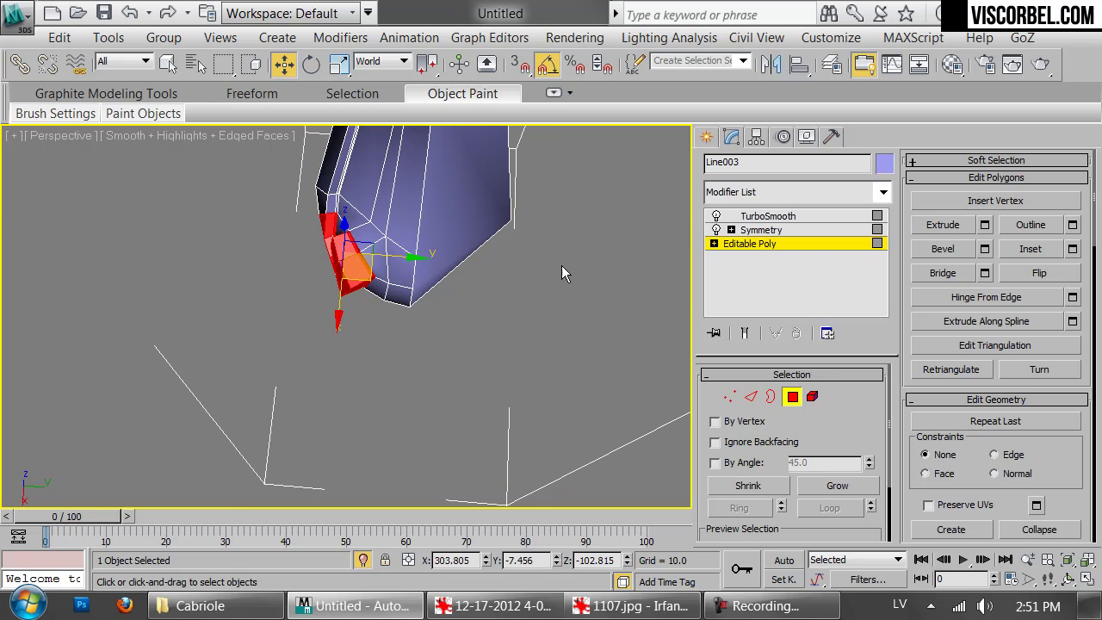
{"action": "left_click", "coordinate": [746, 334]}
{"action": "left_click_drag", "start_coordinate": [372, 274], "coordinate": [384, 282]}
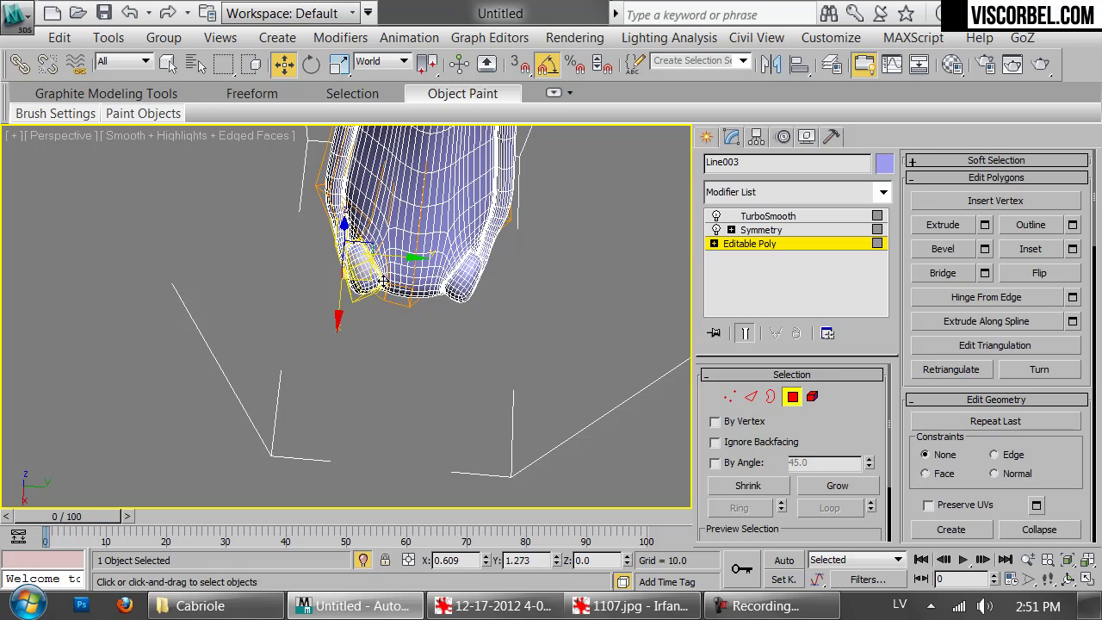
{"action": "middle_click_drag", "start_coordinate": [383, 282], "coordinate": [388, 233], "text": "alt"}
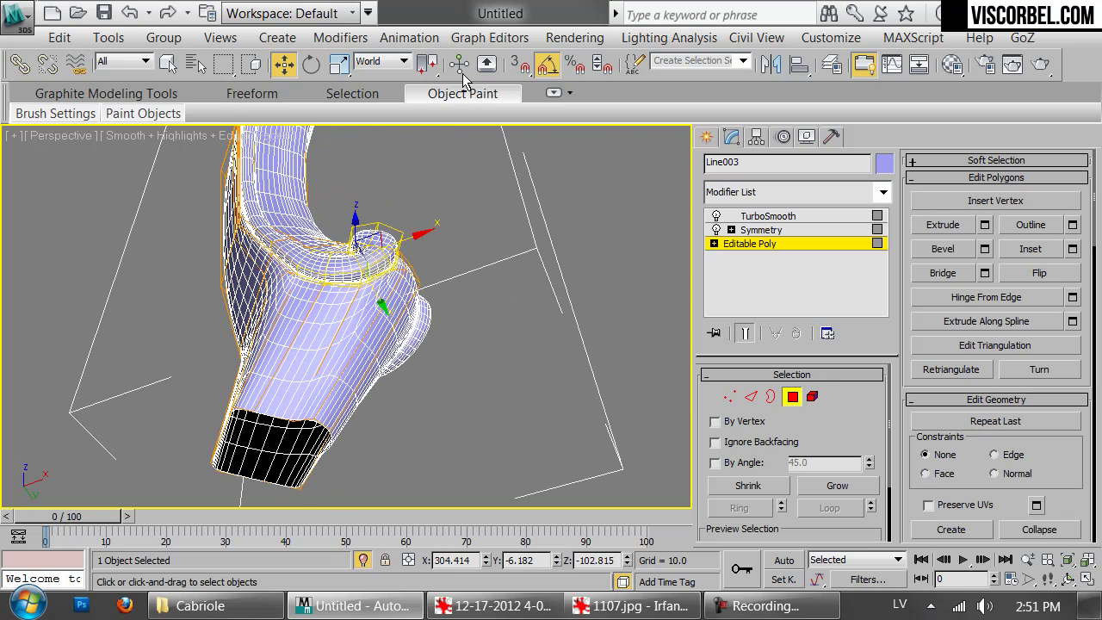
- Rotate the selected scroll polygons slightly to realign the scroll with the foot
{"action": "key", "text": "e"}
{"action": "left_click_drag", "start_coordinate": [391, 210], "coordinate": [396, 209]}
{"action": "middle_click_drag", "start_coordinate": [515, 227], "coordinate": [270, 287], "text": "alt"}
- Move the strip vertex just above the scroll about 0.34 along X and -0.35 along Y
{"action": "key", "text": "F4"}
{"action": "key", "text": "1"}
{"action": "middle_click_drag", "start_coordinate": [311, 328], "coordinate": [302, 353], "text": "alt"}
{"action": "key", "text": "s"}
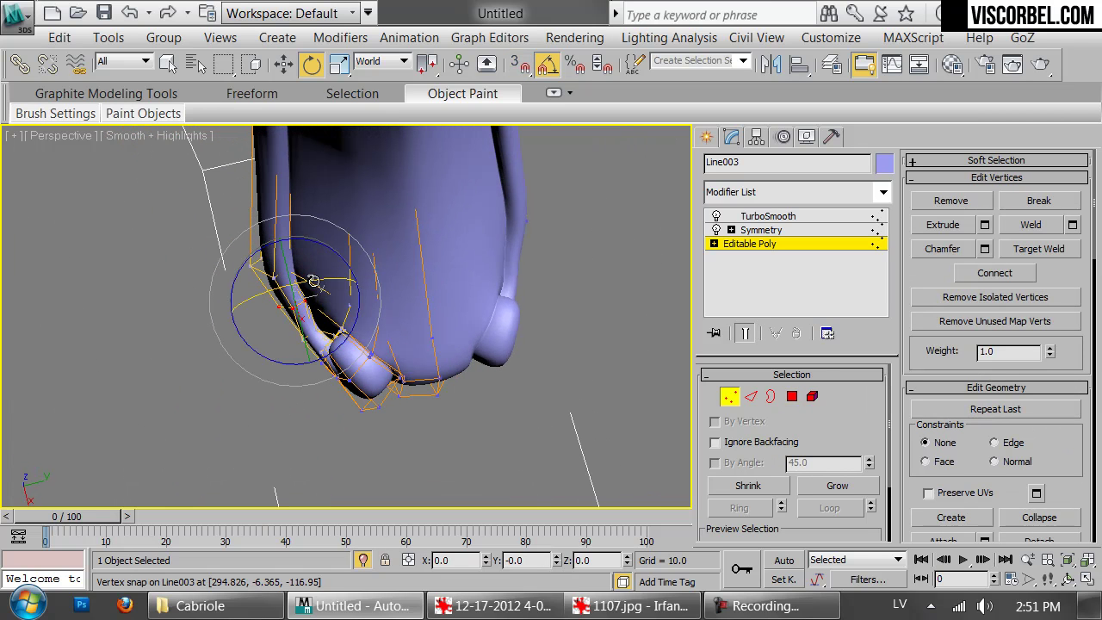
{"action": "key", "text": "w"}
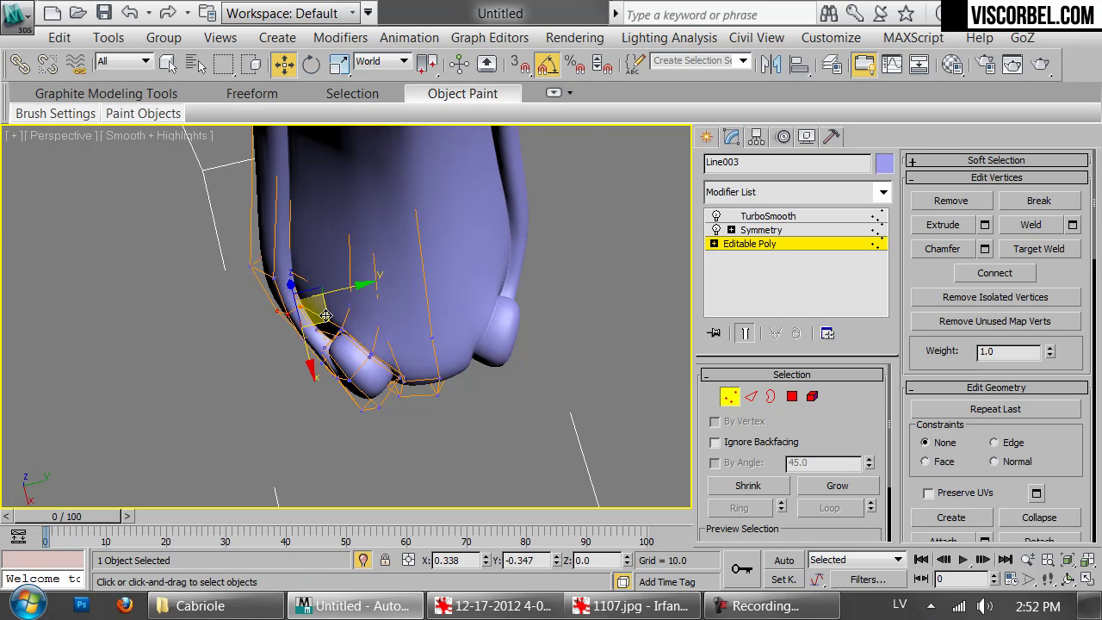
{"action": "middle_click_drag", "start_coordinate": [315, 360], "coordinate": [441, 328], "text": "alt"}
{"action": "left_click", "coordinate": [502, 349]}
- Chamfer the horizontal edge loop where the leg's straight top block meets the curved knee, using 2 segments
{"action": "scroll", "coordinate": [439, 312], "scroll_direction": "up", "scroll_amount": 5}
{"action": "left_click", "coordinate": [439, 310]}
{"action": "middle_click_drag", "start_coordinate": [471, 169], "coordinate": [426, 352]}
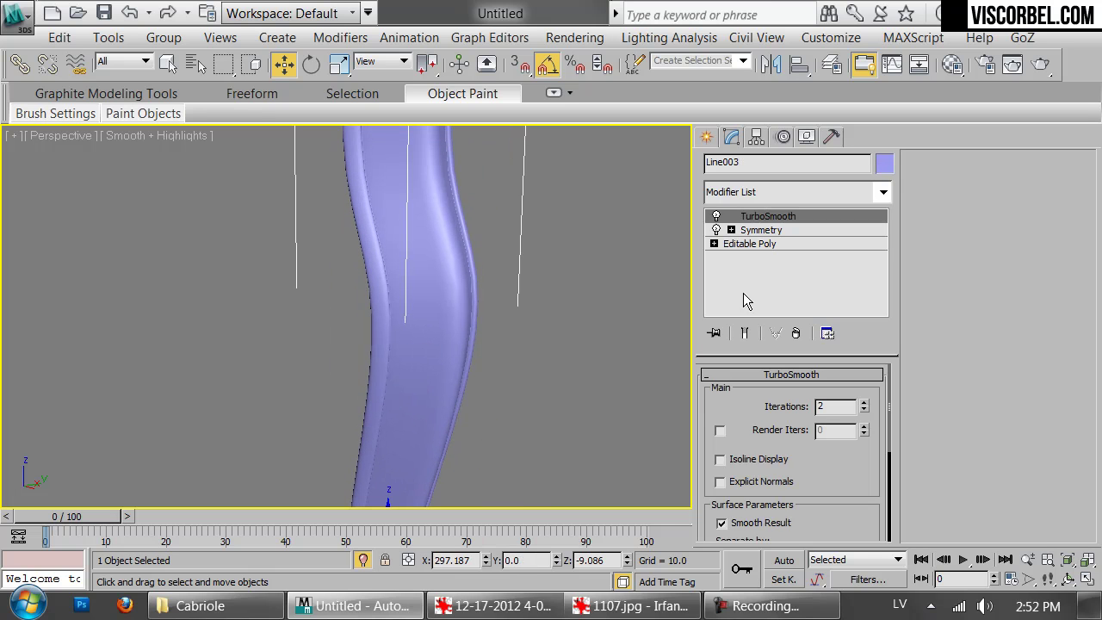
{"action": "left_click", "coordinate": [760, 250]}
{"action": "left_click", "coordinate": [761, 252]}
{"action": "scroll", "coordinate": [468, 426], "scroll_direction": "up", "scroll_amount": 4}
{"action": "key", "text": "F4"}
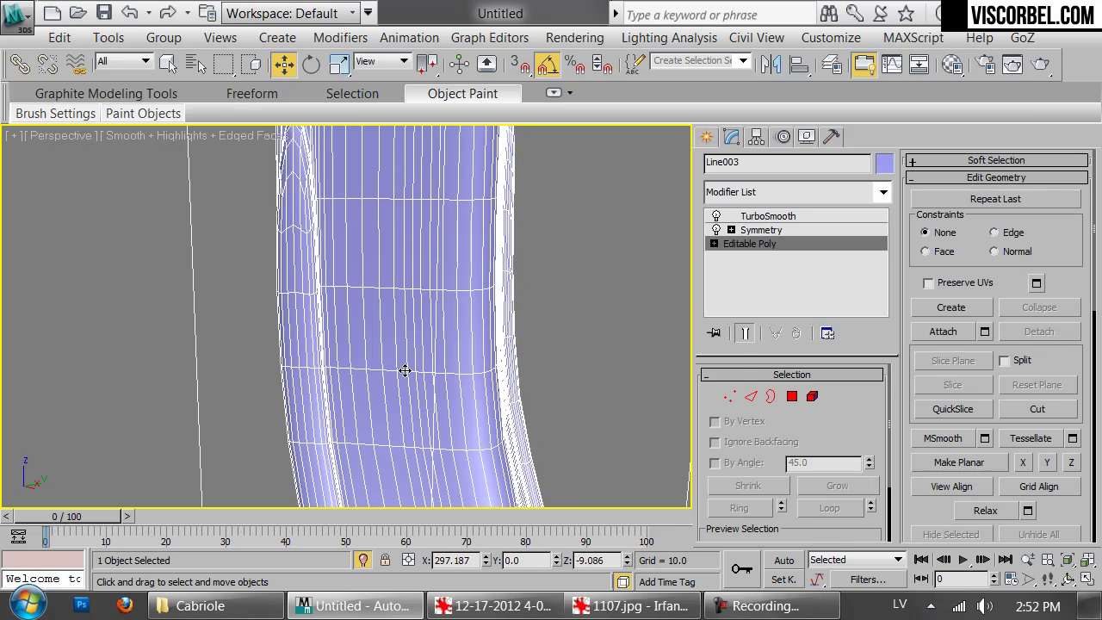
{"action": "left_click", "coordinate": [739, 334]}
{"action": "key", "text": "2"}
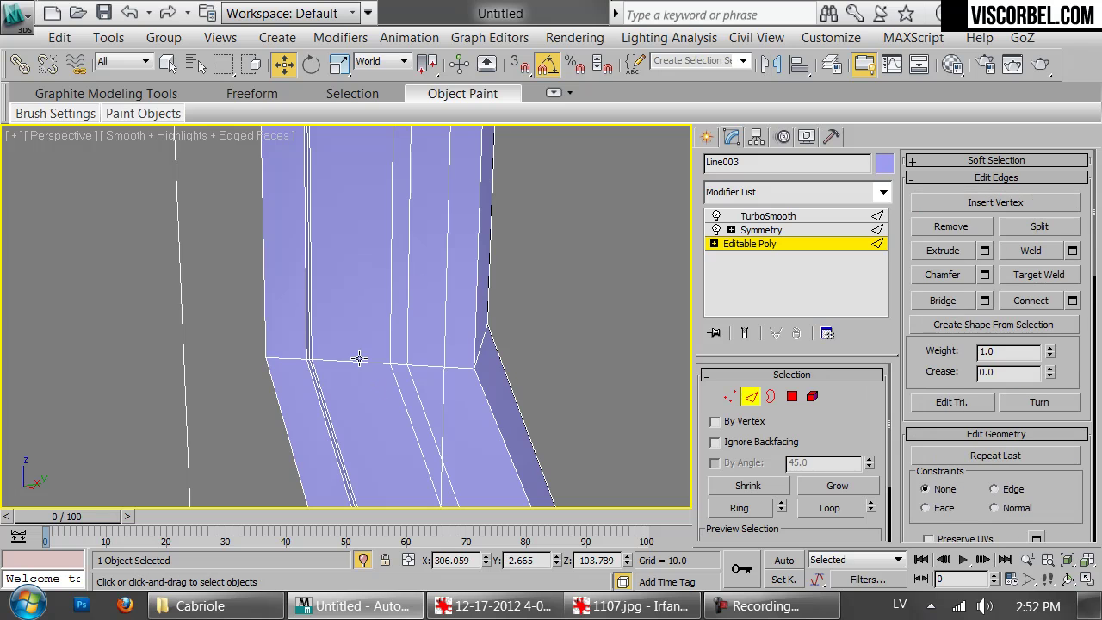
{"action": "double_click", "coordinate": [359, 359]}
{"action": "right_click", "coordinate": [362, 362]}
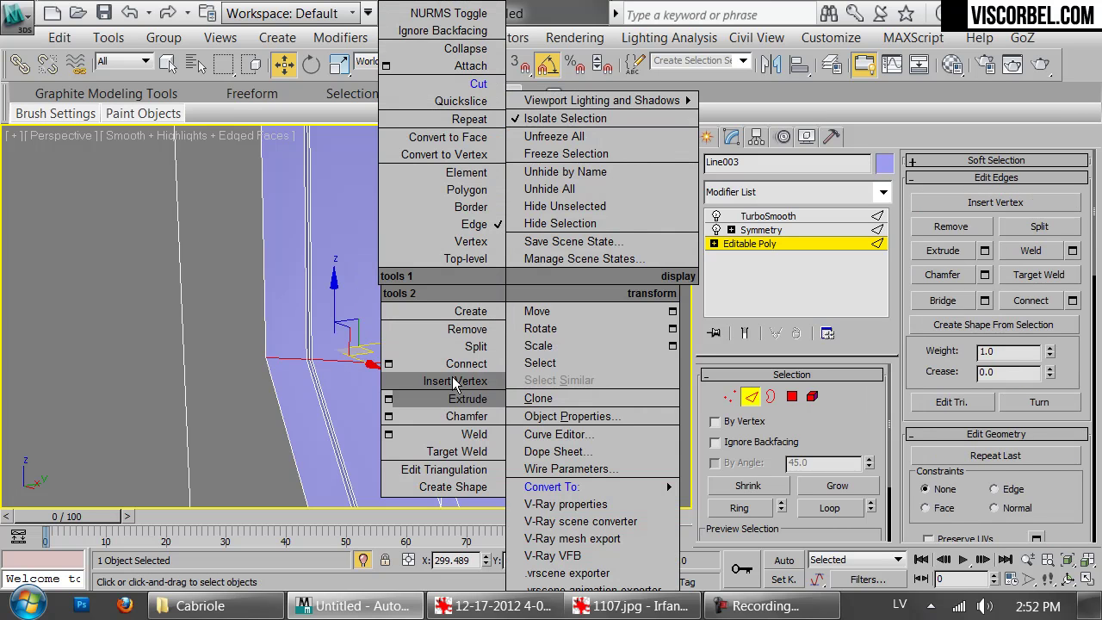
{"action": "left_click", "coordinate": [387, 413]}
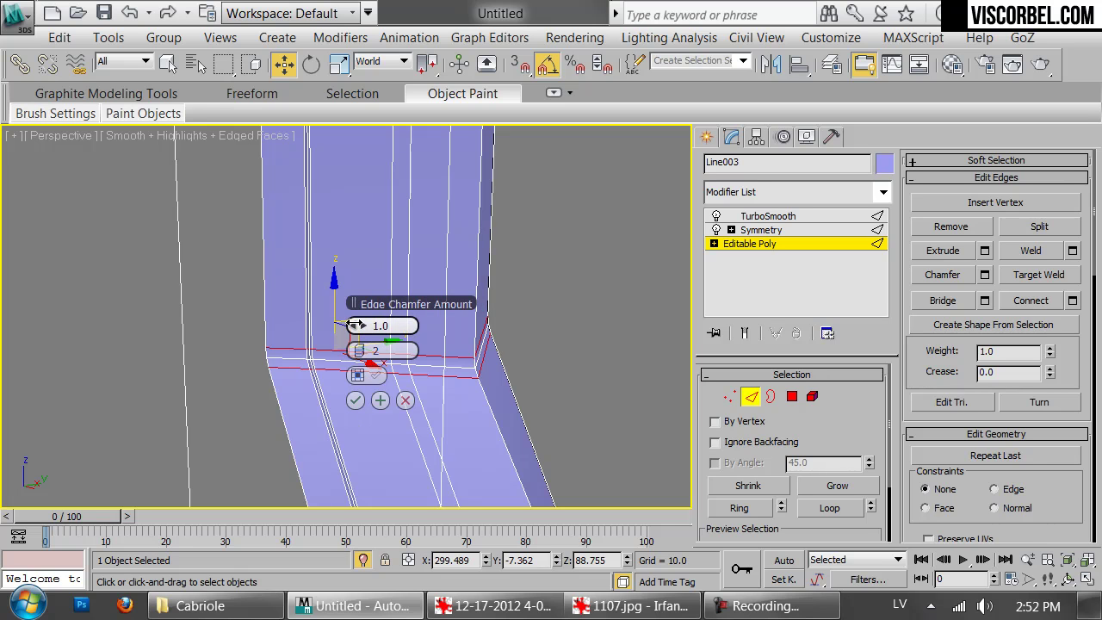
{"action": "left_click_drag", "start_coordinate": [353, 325], "coordinate": [353, 327]}
{"action": "left_click", "coordinate": [355, 402]}
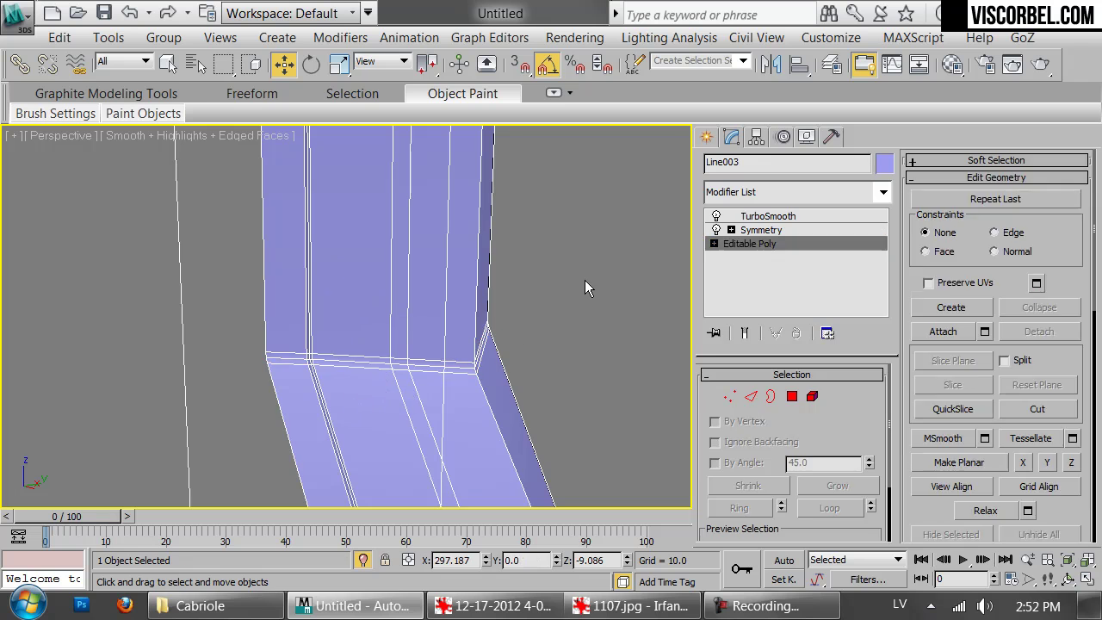
{"action": "left_click", "coordinate": [586, 279]}
{"action": "key", "text": "F4"}
{"action": "scroll", "coordinate": [529, 344], "scroll_direction": "down", "scroll_amount": 5}
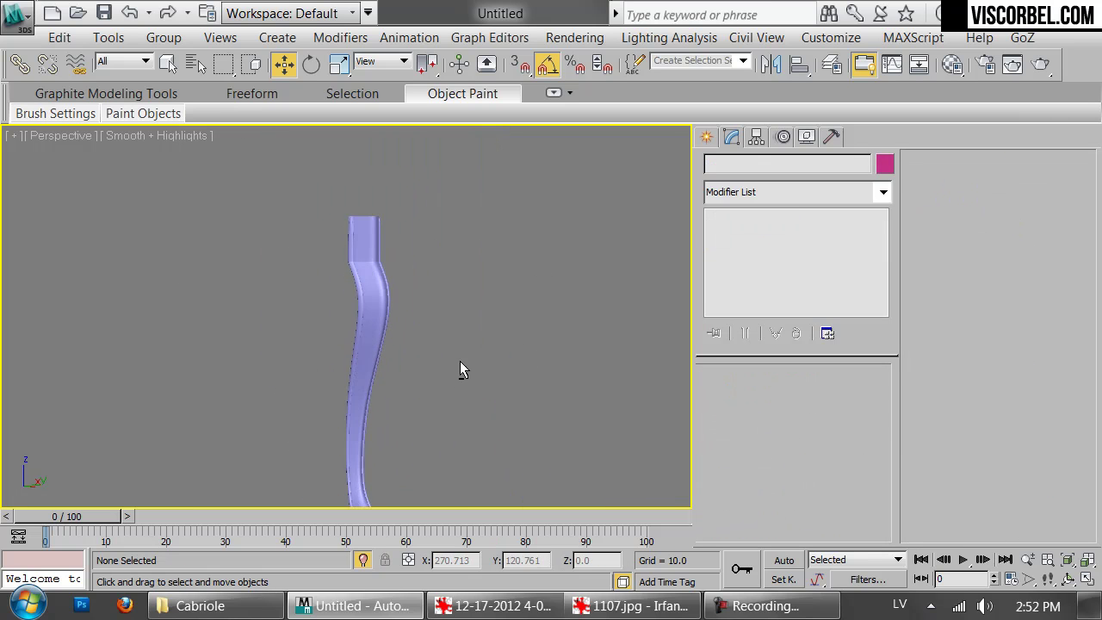
- Move the foot vertex beside the scroll's outer side about -0.24 along X and 0.37 along Y
{"action": "scroll", "coordinate": [414, 336], "scroll_direction": "up", "scroll_amount": 6}
{"action": "middle_click_drag", "start_coordinate": [378, 307], "coordinate": [442, 225]}
{"action": "scroll", "coordinate": [443, 225], "scroll_direction": "up", "scroll_amount": 3}
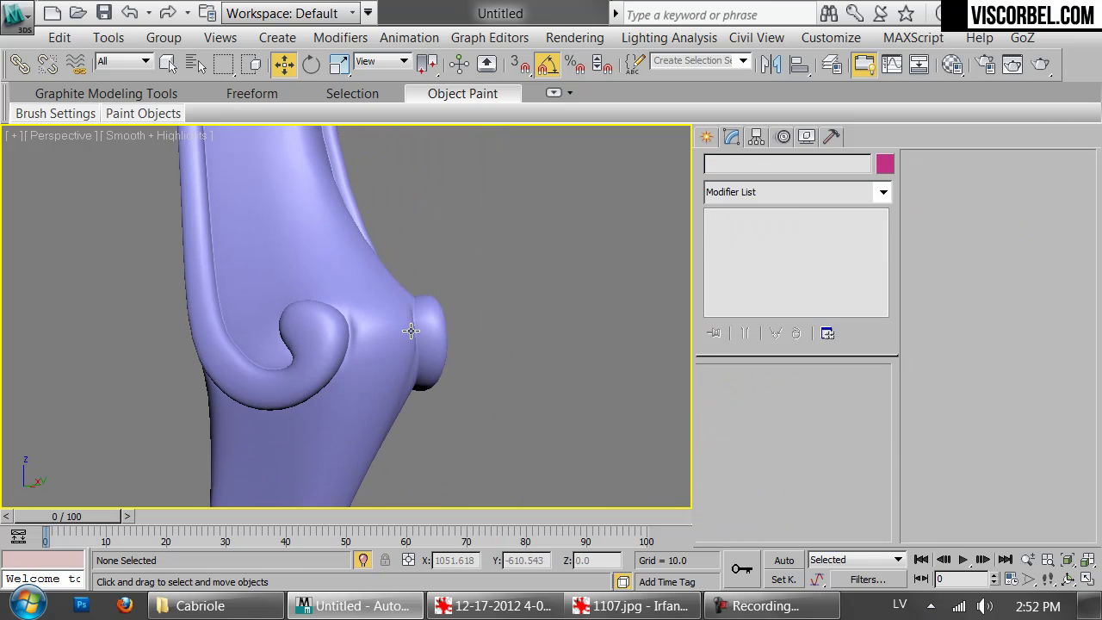
{"action": "left_click", "coordinate": [421, 321]}
{"action": "left_click", "coordinate": [759, 247]}
{"action": "key", "text": "1"}
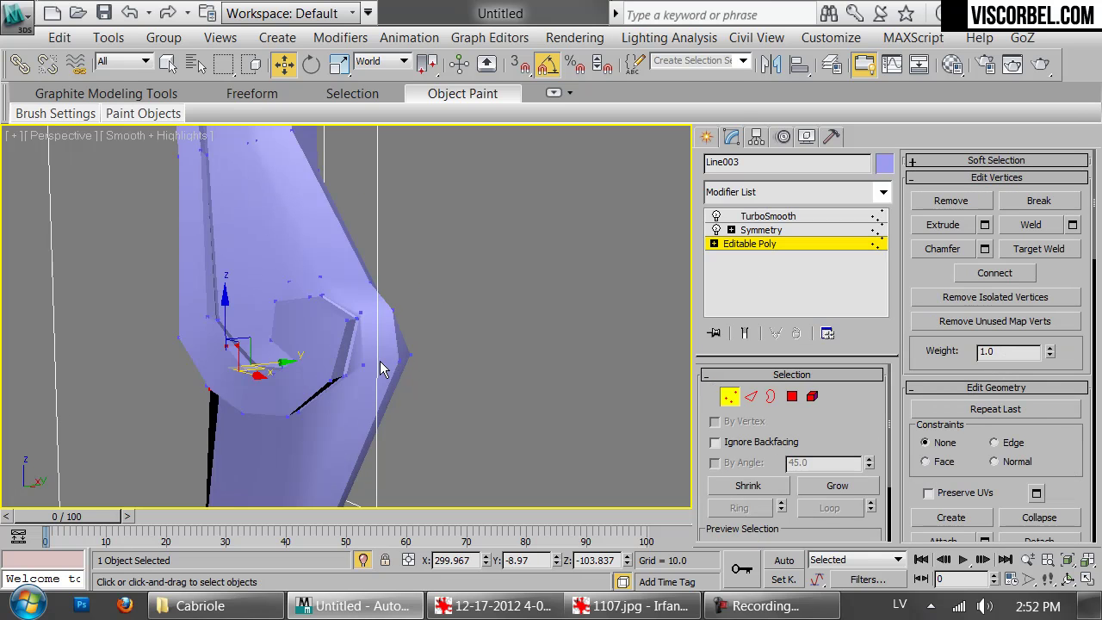
{"action": "scroll", "coordinate": [363, 375], "scroll_direction": "up", "scroll_amount": 4}
{"action": "scroll", "coordinate": [363, 375], "scroll_direction": "up", "scroll_amount": 2}
{"action": "key", "text": "F4"}
{"action": "middle_click_drag", "start_coordinate": [345, 363], "coordinate": [382, 308], "text": "alt"}
{"action": "left_click_drag", "start_coordinate": [382, 309], "coordinate": [284, 333]}
{"action": "left_click_drag", "start_coordinate": [336, 270], "coordinate": [338, 296]}
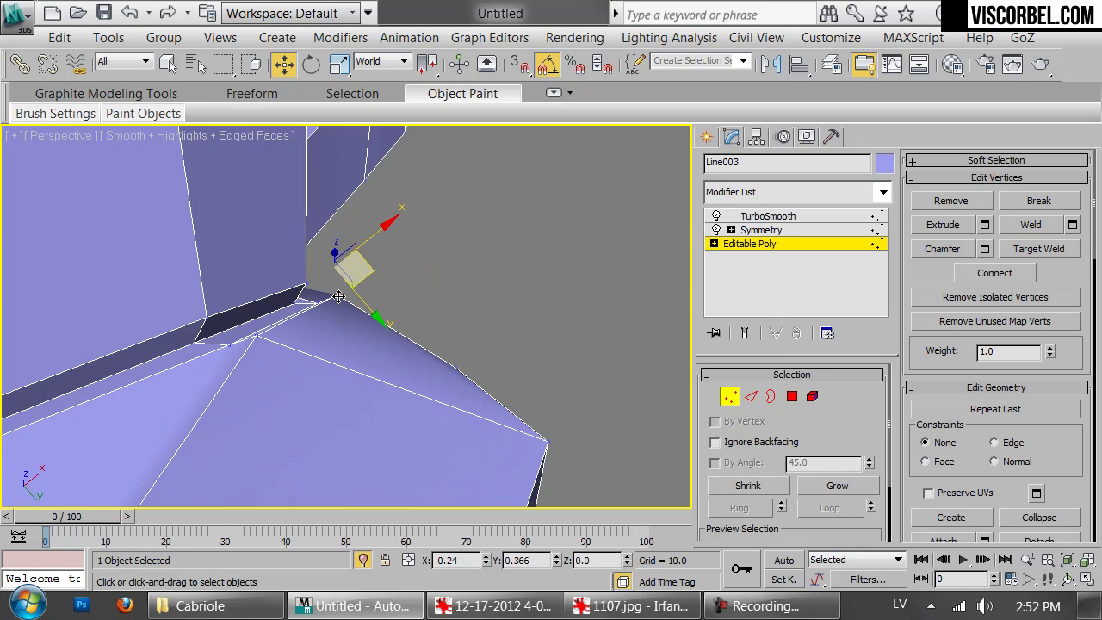
- Move the neighbouring vertex behind the scroll about 0.32 along X and 0.71 along Y, and check the smoothed foot
{"action": "middle_click_drag", "start_coordinate": [424, 268], "coordinate": [372, 347], "text": "alt"}
{"action": "left_click_drag", "start_coordinate": [345, 318], "coordinate": [382, 341]}
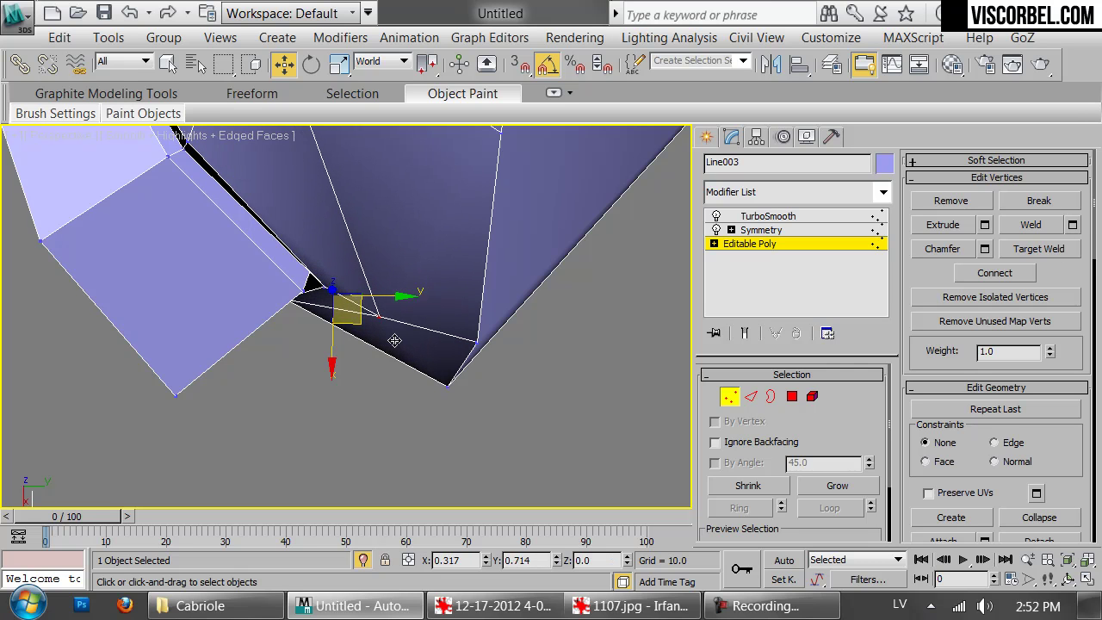
{"action": "middle_click_drag", "start_coordinate": [396, 352], "coordinate": [393, 288], "text": "alt"}
{"action": "left_click_drag", "start_coordinate": [315, 288], "coordinate": [396, 237]}
{"action": "middle_click_drag", "start_coordinate": [397, 236], "coordinate": [443, 248], "text": "alt"}
{"action": "key", "text": "ctrl+b"}
{"action": "left_click", "coordinate": [768, 216]}
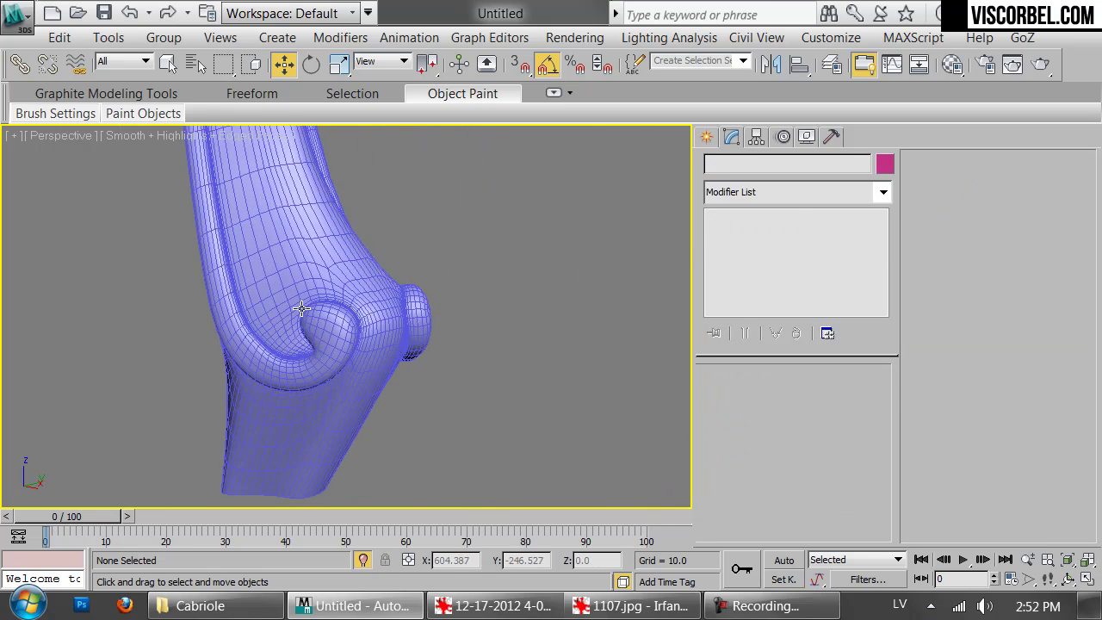
- Adjust the vertex inside the scroll's curl to about X 300.02, Z -102.59, and display the smoothed leg without edges
{"action": "left_click", "coordinate": [764, 244]}
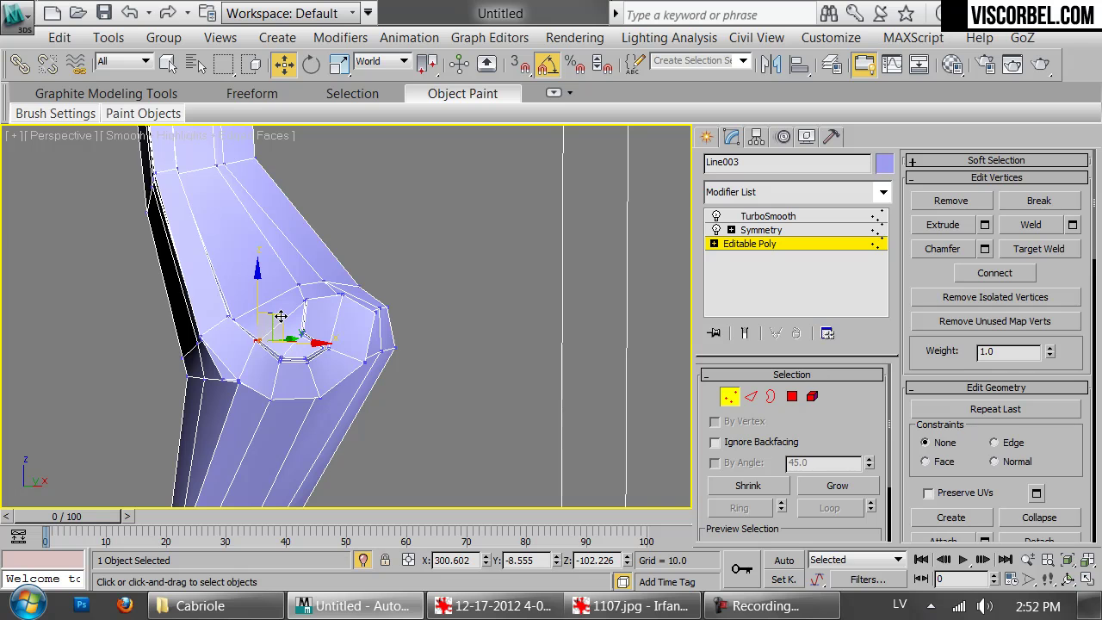
{"action": "key", "text": "ctrl+b"}
{"action": "left_click", "coordinate": [548, 294]}
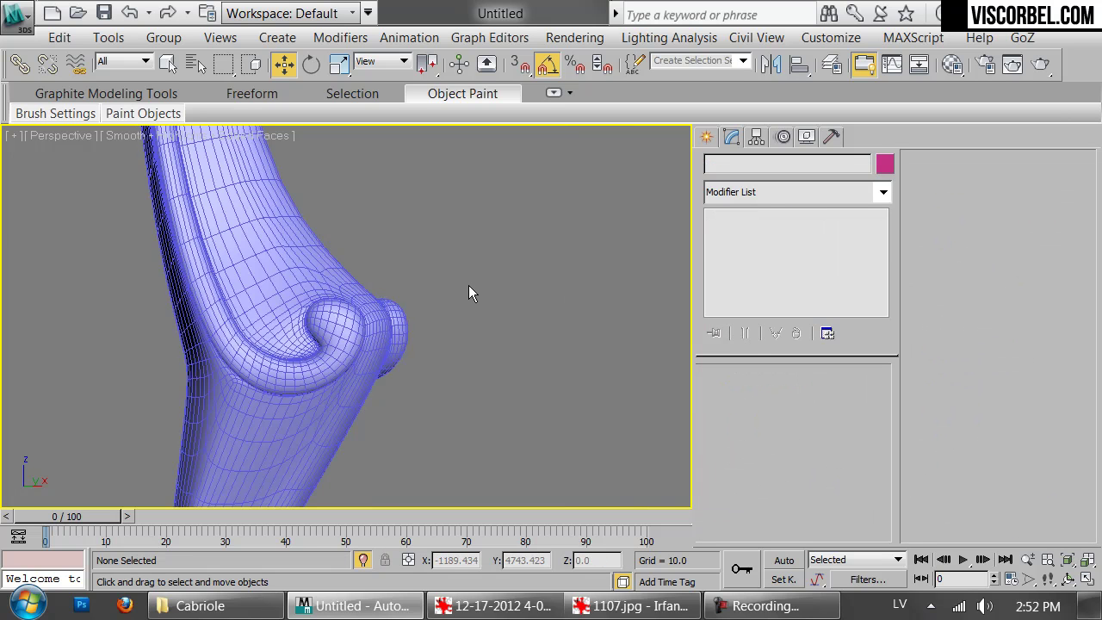
{"action": "key", "text": "F4"}
- Examine the smoothed leg's upper curve and compare it with the chair legs in the reference photo 1107.jpg
{"action": "scroll", "coordinate": [469, 286], "scroll_direction": "down", "scroll_amount": 3}
{"action": "middle_click_drag", "start_coordinate": [469, 285], "coordinate": [462, 419]}
{"action": "scroll", "coordinate": [477, 351], "scroll_direction": "up", "scroll_amount": 2}
{"action": "scroll", "coordinate": [381, 402], "scroll_direction": "up", "scroll_amount": 3}
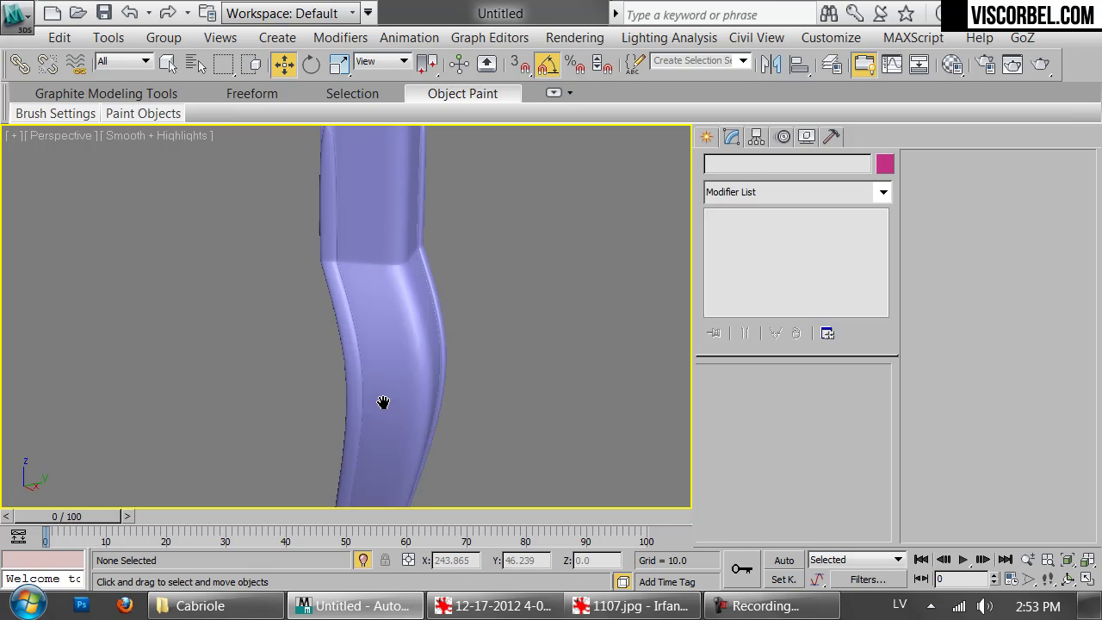
{"action": "left_click", "coordinate": [635, 610]}
{"action": "scroll", "coordinate": [652, 318], "scroll_direction": "up", "scroll_amount": 3}
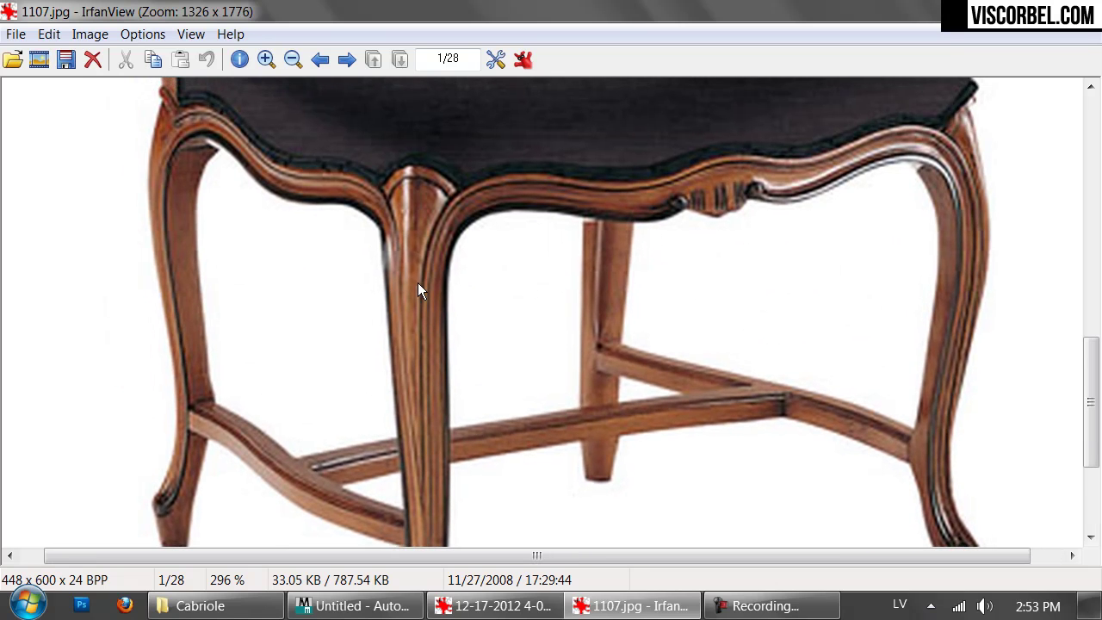
{"action": "key", "text": "alt+Tab"}
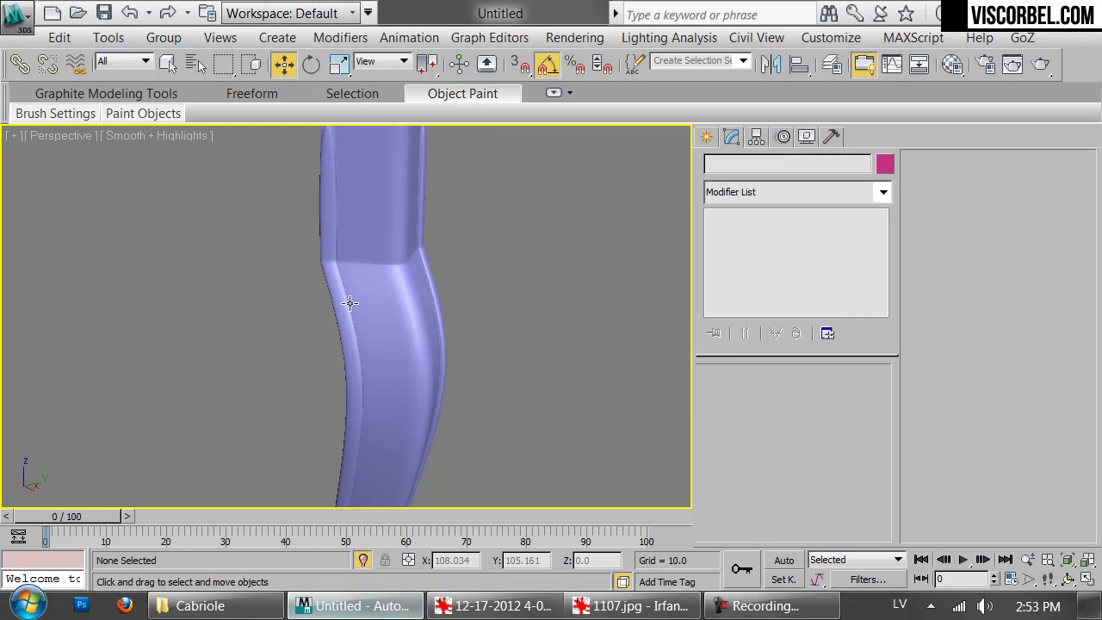
- Move the vertex beside the front ridge below the top block about 1.09 along X and -0.11 along Y to round the knee
{"action": "left_click", "coordinate": [785, 244]}
{"action": "key", "text": "1"}
{"action": "middle_click_drag", "start_coordinate": [492, 310], "coordinate": [407, 230], "text": "alt"}
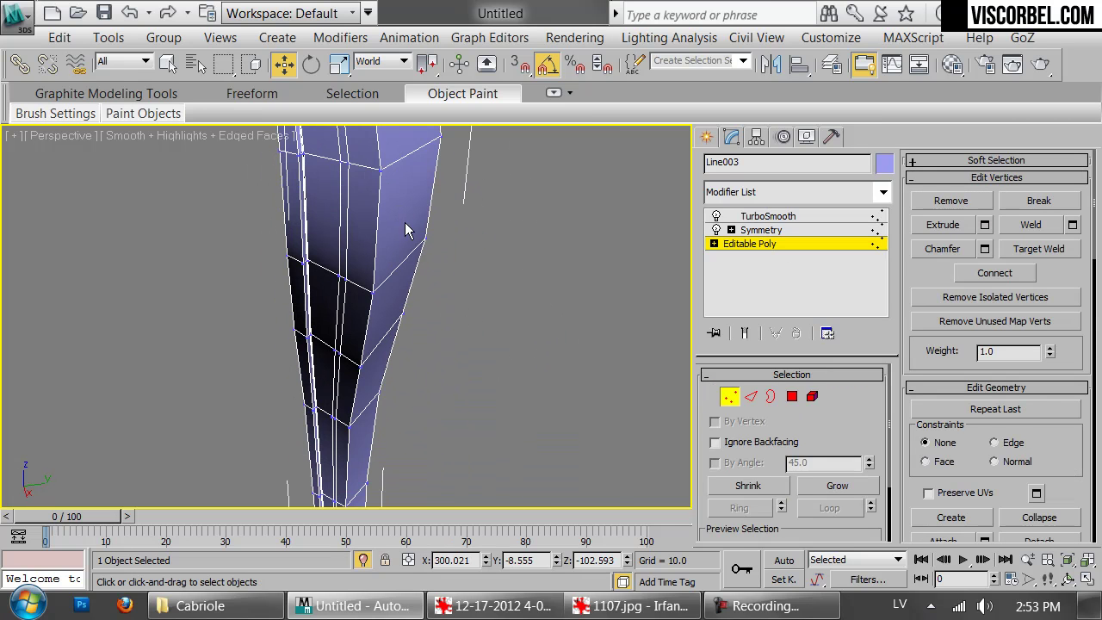
{"action": "left_click", "coordinate": [375, 178]}
{"action": "key", "text": "z"}
{"action": "middle_click_drag", "start_coordinate": [376, 173], "coordinate": [360, 287], "text": "alt"}
{"action": "scroll", "coordinate": [388, 201], "scroll_direction": "down", "scroll_amount": 5}
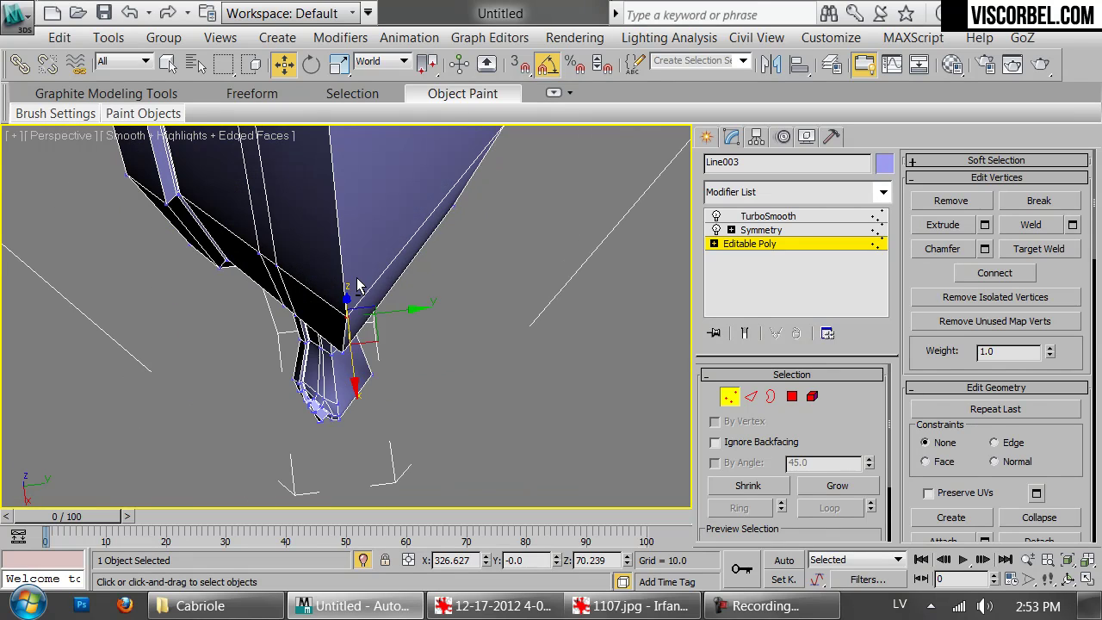
{"action": "middle_click_drag", "start_coordinate": [357, 370], "coordinate": [384, 372], "text": "alt"}
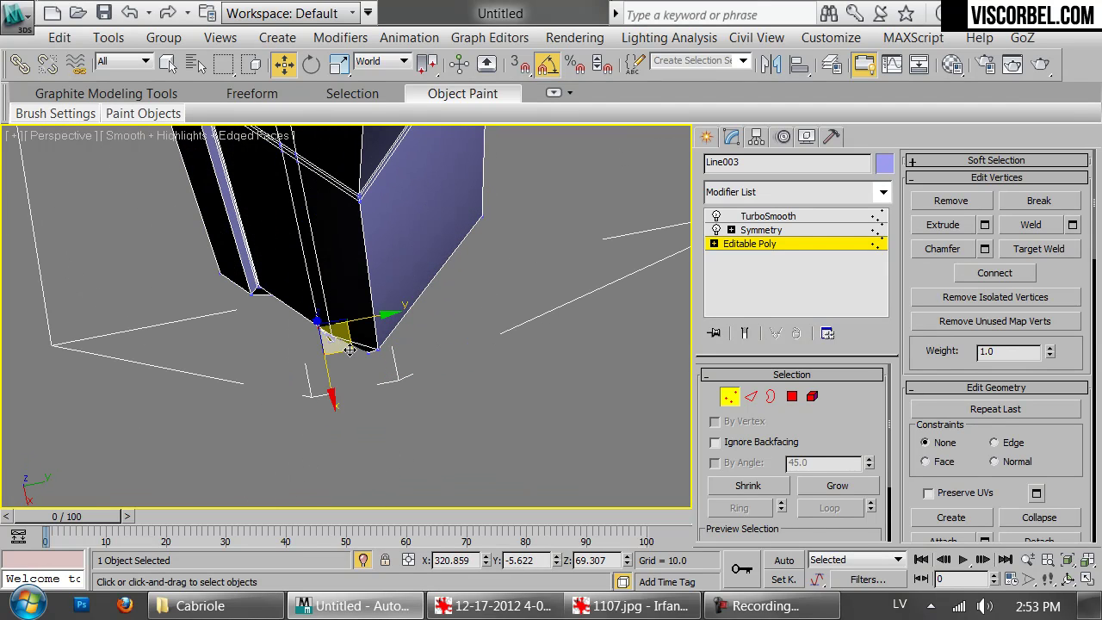
{"action": "left_click", "coordinate": [363, 371]}
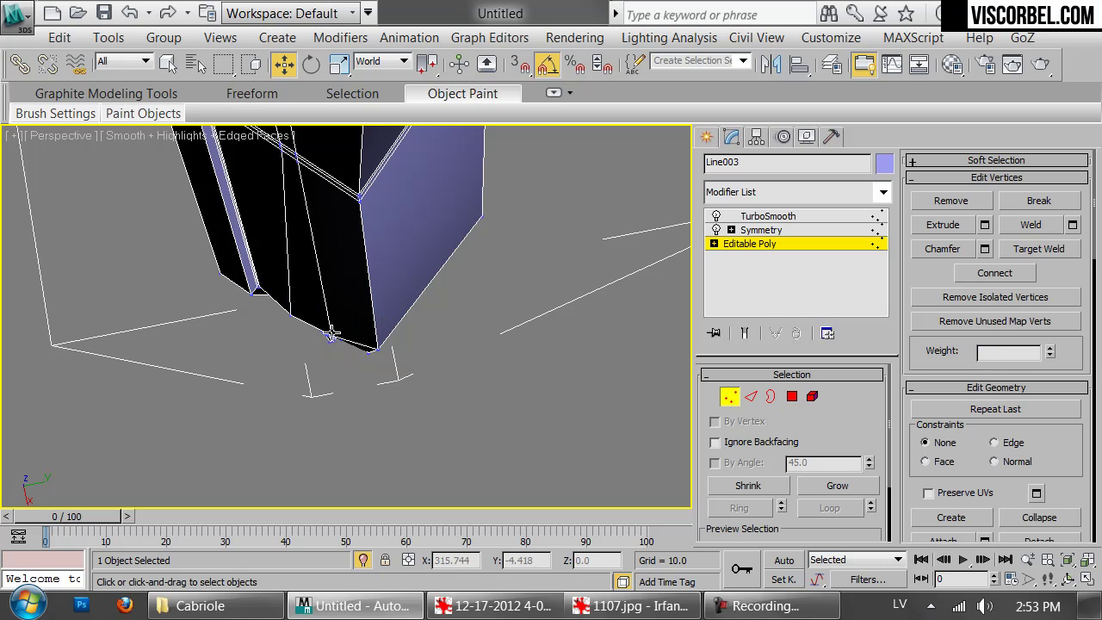
{"action": "left_click", "coordinate": [332, 334]}
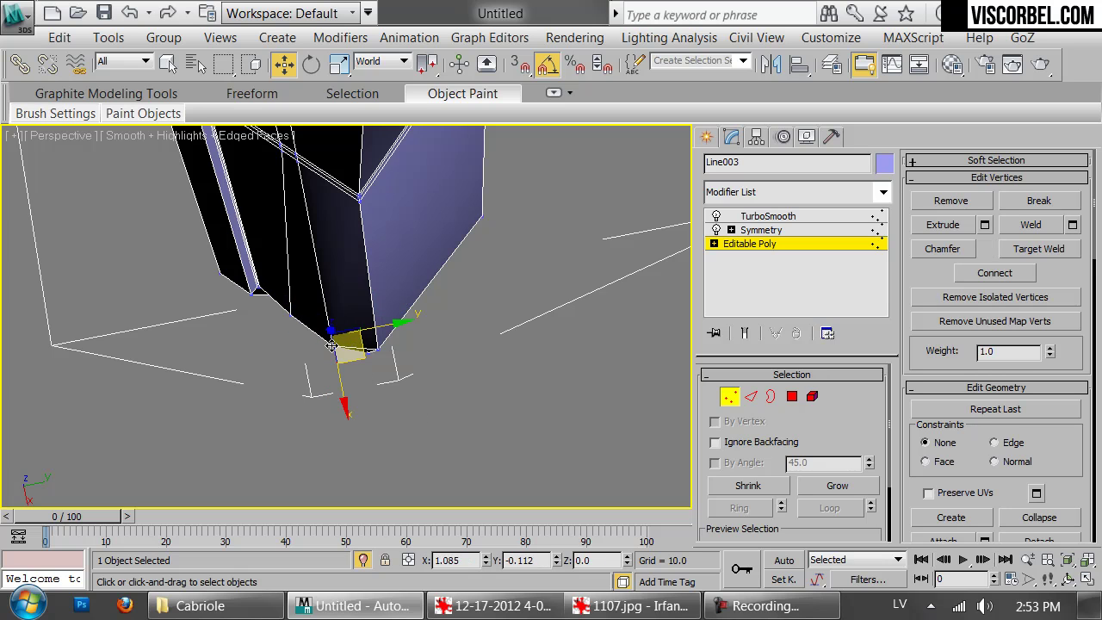
- With the smoothed result shown, move a front knee vertex about 0.36 along X and -0.60 along Y and select the one beside the ridge
{"action": "left_click", "coordinate": [746, 334]}
{"action": "middle_click_drag", "start_coordinate": [369, 373], "coordinate": [375, 276], "text": "alt"}
{"action": "left_click", "coordinate": [288, 423]}
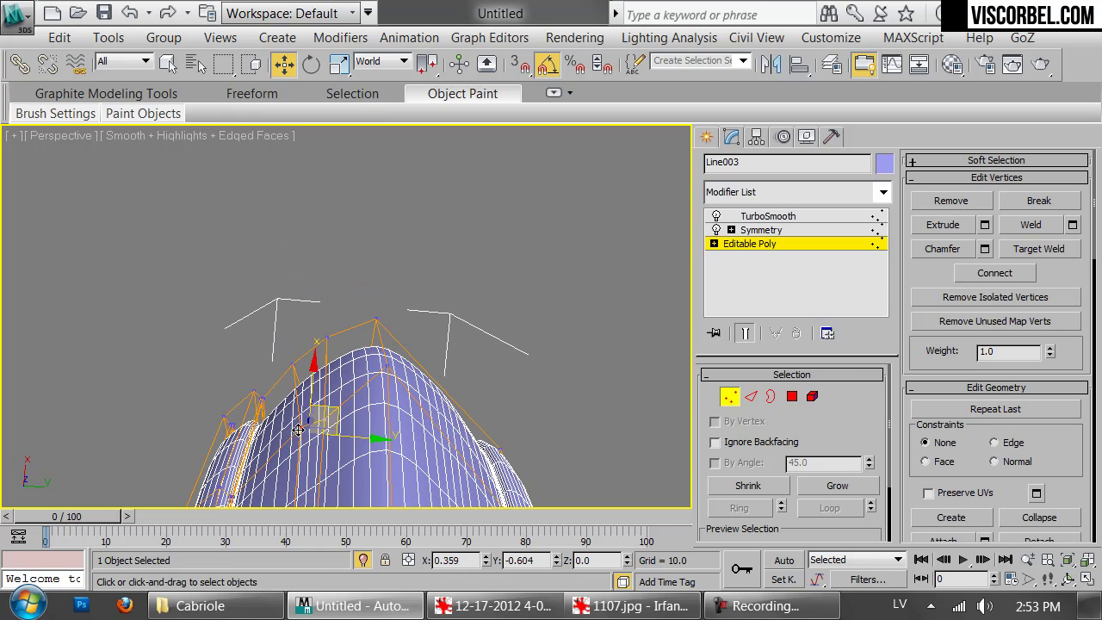
{"action": "middle_click_drag", "start_coordinate": [323, 420], "coordinate": [371, 359], "text": "alt"}
{"action": "left_click", "coordinate": [334, 385]}
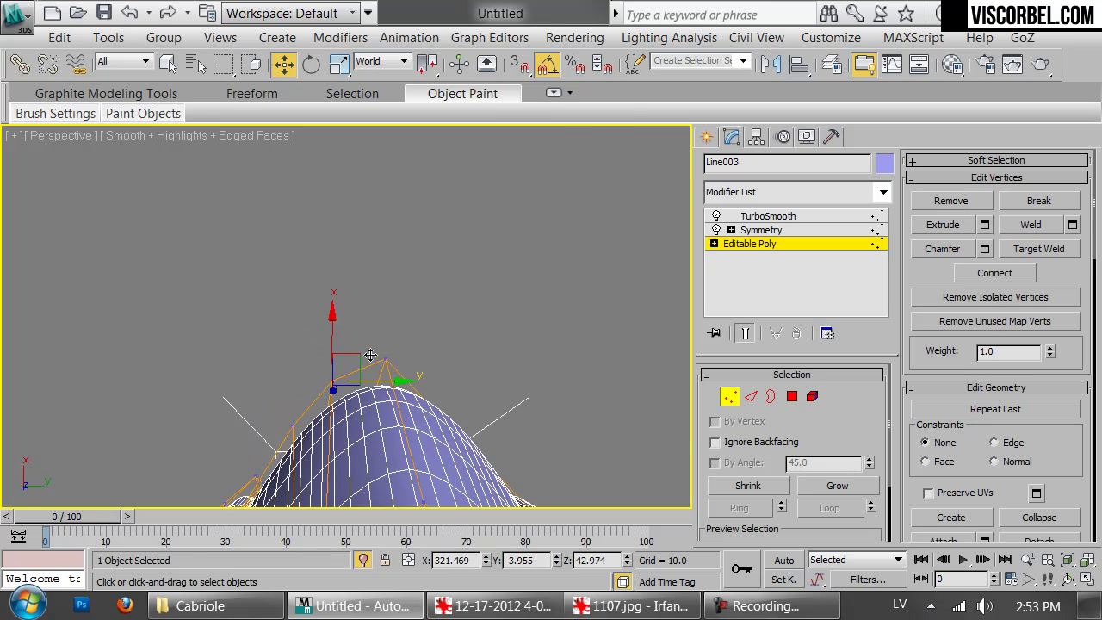
- Show the unsmoothed cage with edges and adjust the vertex beside the front ridge on the lower part of the knee
{"action": "scroll", "coordinate": [392, 291], "scroll_direction": "up", "scroll_amount": 5}
{"action": "scroll", "coordinate": [385, 291], "scroll_direction": "down", "scroll_amount": 5}
{"action": "middle_click_drag", "start_coordinate": [384, 291], "coordinate": [432, 345], "text": "alt"}
{"action": "scroll", "coordinate": [387, 270], "scroll_direction": "up", "scroll_amount": 3}
{"action": "middle_click_drag", "start_coordinate": [442, 194], "coordinate": [452, 228], "text": "alt"}
{"action": "middle_click_drag", "start_coordinate": [401, 204], "coordinate": [396, 407], "text": "alt"}
{"action": "key", "text": "F4"}
{"action": "left_click", "coordinate": [753, 340]}
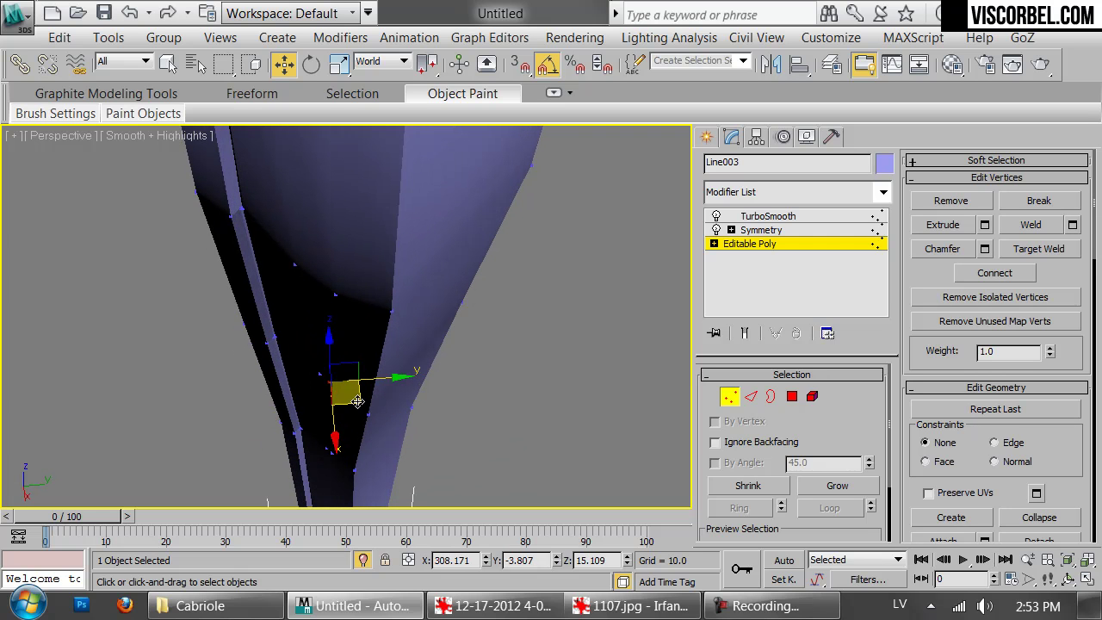
{"action": "key", "text": "F4"}
{"action": "left_click_drag", "start_coordinate": [363, 409], "coordinate": [312, 377]}
- Move the vertex beside the front ridge below the knee about 0.93 along X and 0.42 along Y, and display the smoothed leg without edges
{"action": "middle_click_drag", "start_coordinate": [310, 377], "coordinate": [420, 155], "text": "alt"}
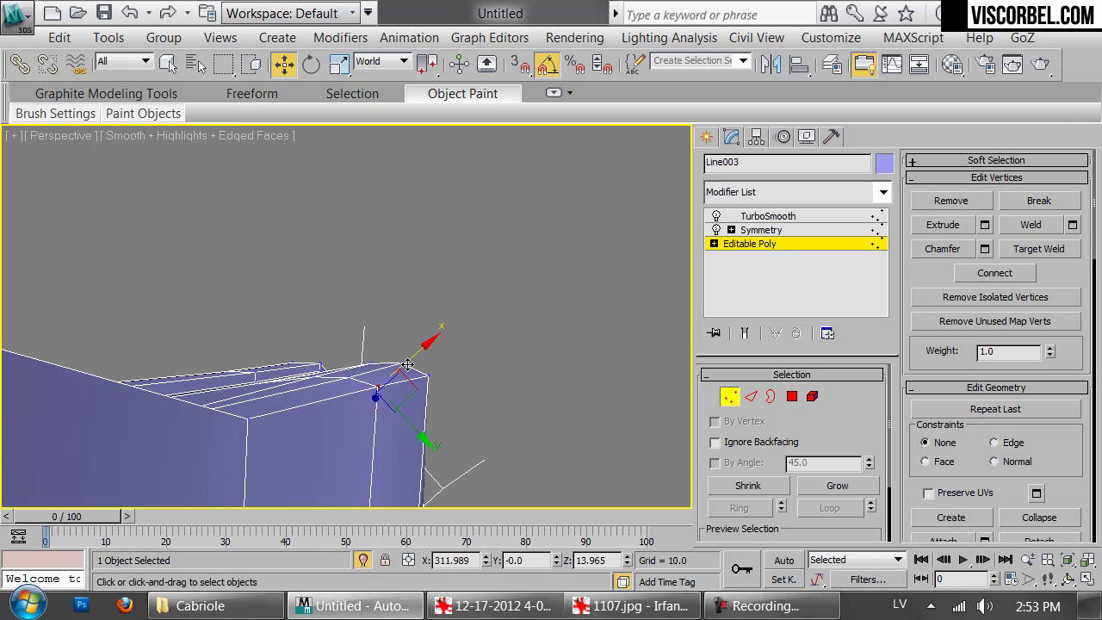
{"action": "middle_click_drag", "start_coordinate": [392, 366], "coordinate": [358, 446], "text": "alt"}
{"action": "scroll", "coordinate": [376, 448], "scroll_direction": "down", "scroll_amount": 2}
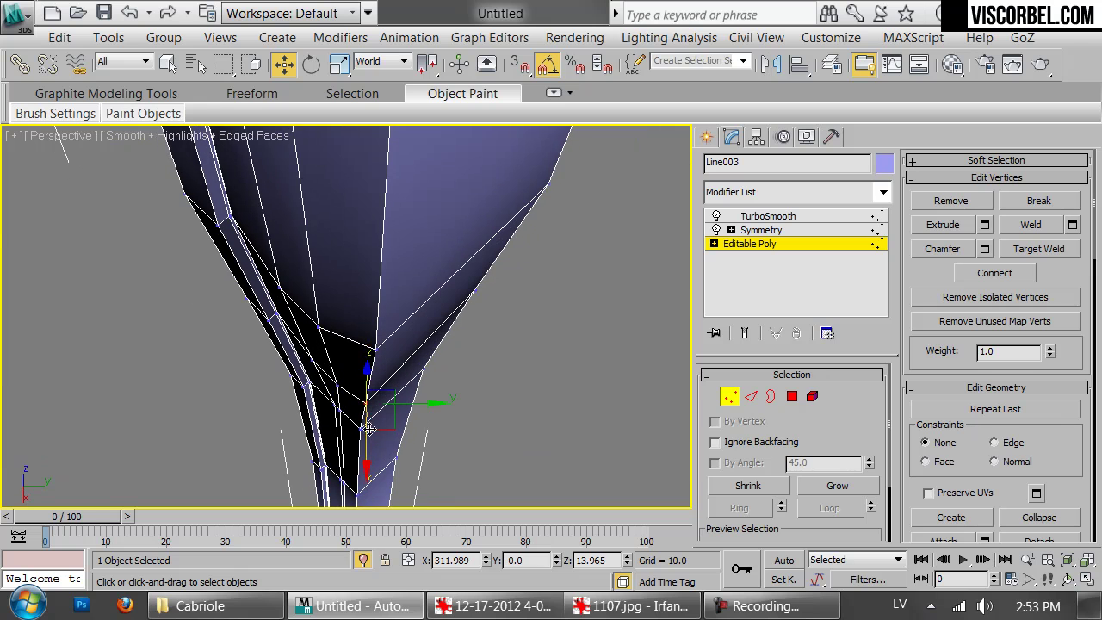
{"action": "middle_click_drag", "start_coordinate": [369, 448], "coordinate": [458, 313]}
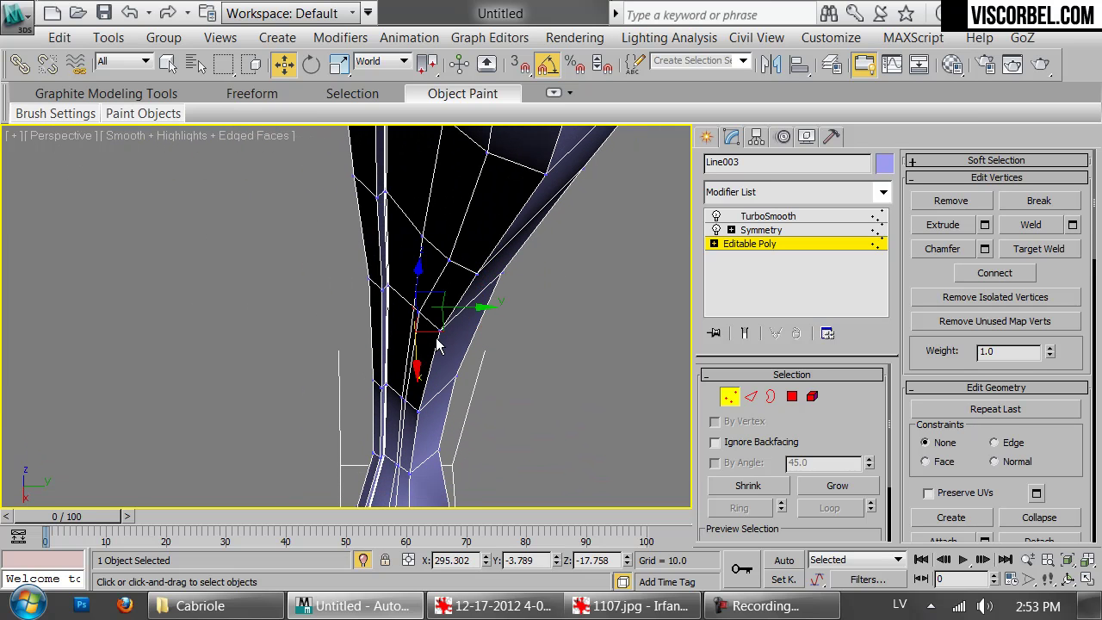
{"action": "left_click_drag", "start_coordinate": [432, 329], "coordinate": [429, 325]}
{"action": "left_click", "coordinate": [596, 363]}
{"action": "middle_click_drag", "start_coordinate": [595, 362], "coordinate": [415, 307], "text": "alt"}
{"action": "left_click", "coordinate": [427, 295]}
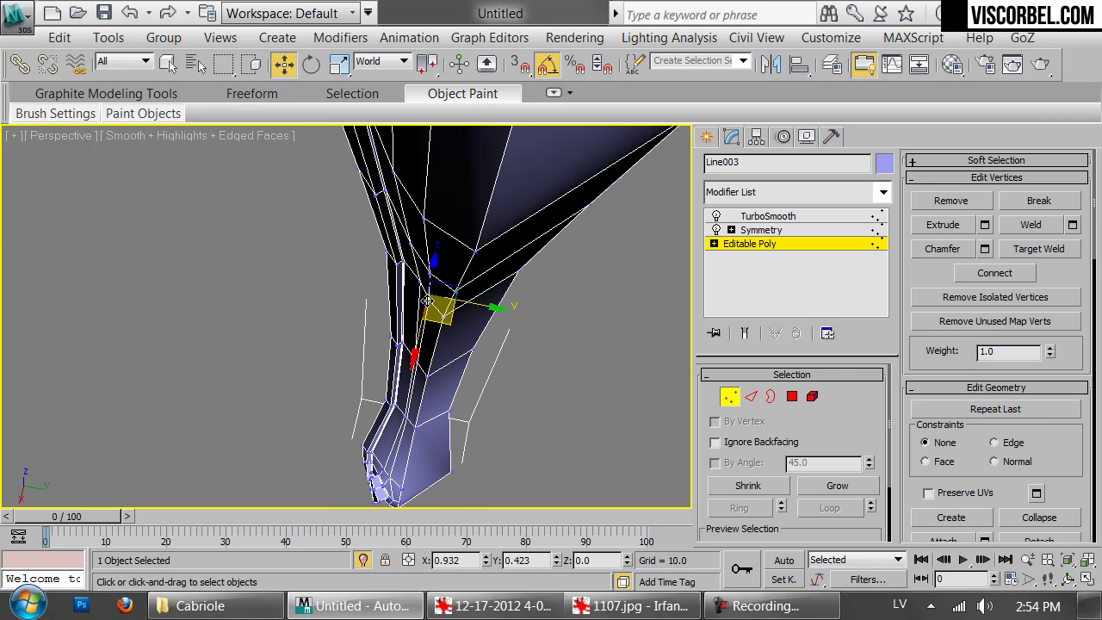
{"action": "left_click", "coordinate": [475, 312]}
{"action": "middle_click_drag", "start_coordinate": [475, 312], "coordinate": [293, 345], "text": "alt"}
{"action": "key", "text": "F4"}
{"action": "scroll", "coordinate": [437, 258], "scroll_direction": "down", "scroll_amount": 3}
{"action": "left_click", "coordinate": [293, 345]}
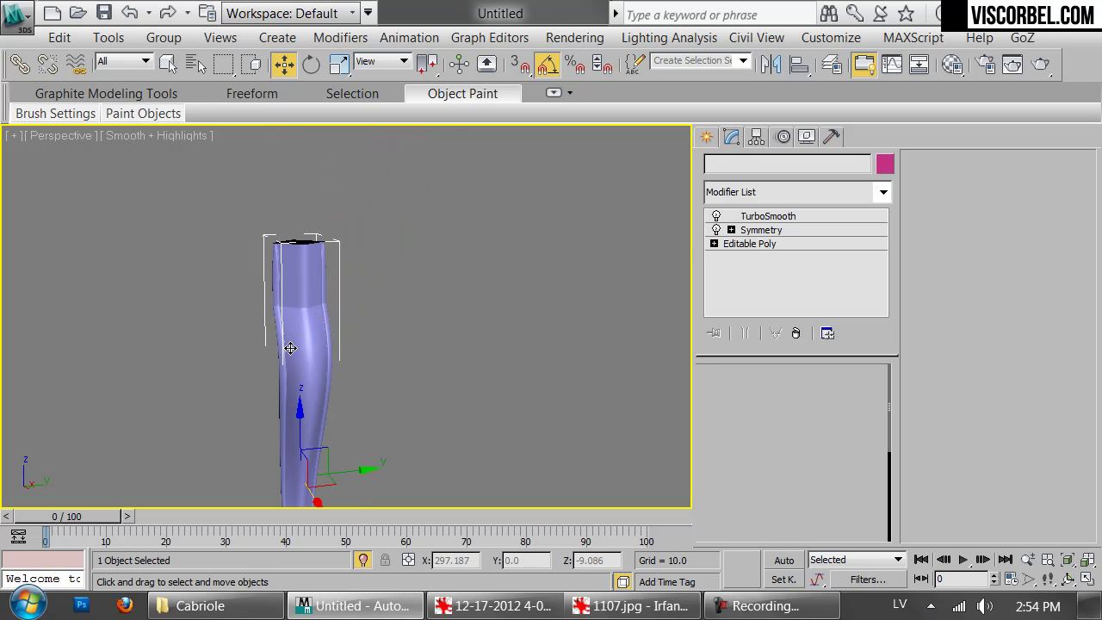
- In the Editable Poly cage, move the vertex beside the front corner at the top block's base about -0.39 along X and -1.51 along Y
{"action": "left_click", "coordinate": [747, 248]}
{"action": "key", "text": "F4"}
{"action": "scroll", "coordinate": [364, 298], "scroll_direction": "up", "scroll_amount": 5}
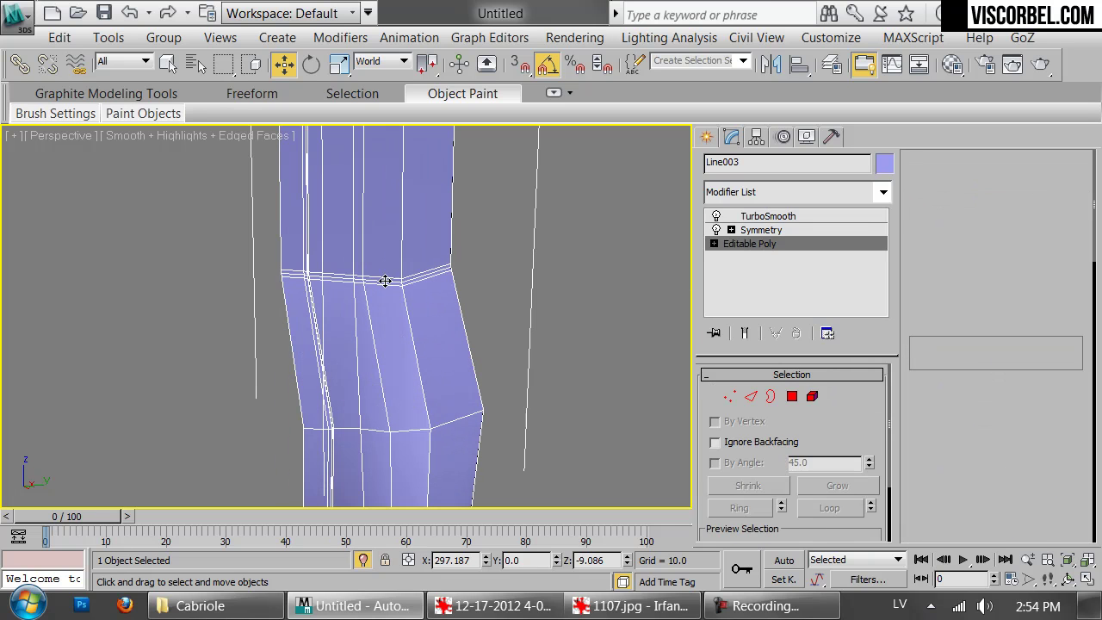
{"action": "key", "text": "1"}
{"action": "left_click", "coordinate": [366, 281]}
{"action": "middle_click_drag", "start_coordinate": [366, 281], "coordinate": [433, 214], "text": "alt"}
{"action": "left_click", "coordinate": [359, 323]}
{"action": "middle_click_drag", "start_coordinate": [401, 301], "coordinate": [362, 374], "text": "alt"}
{"action": "left_click", "coordinate": [360, 303]}
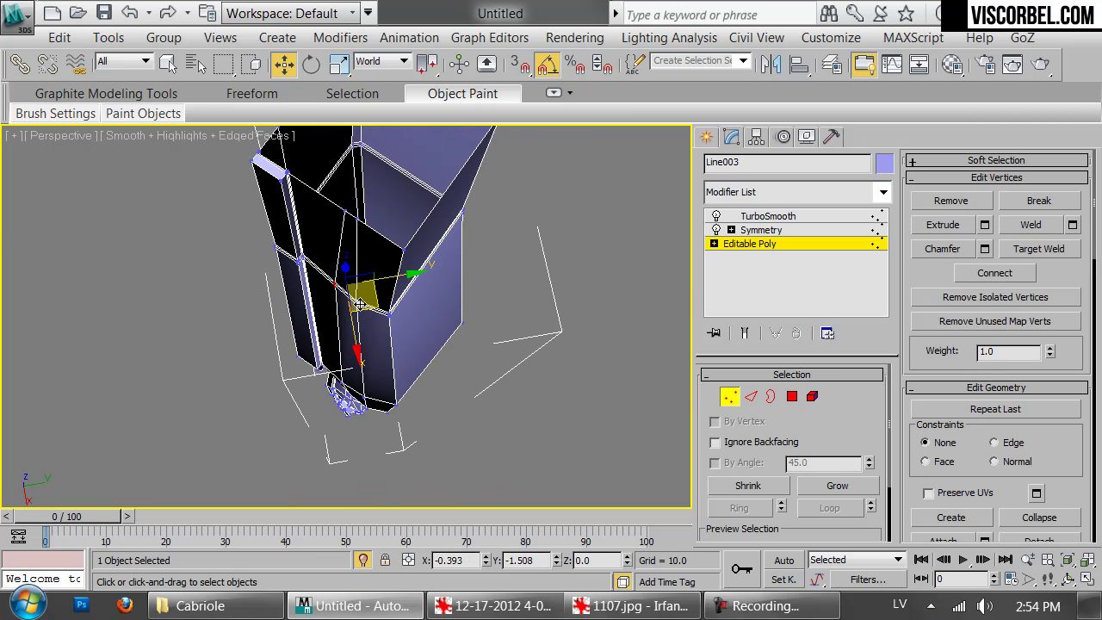
{"action": "left_click", "coordinate": [335, 282]}
- Move the neighbouring vertex nearest the front corner at the top block's base about -0.64 along X and -0.45 along Y
{"action": "left_click", "coordinate": [344, 216]}
{"action": "middle_click_drag", "start_coordinate": [343, 215], "coordinate": [486, 317], "text": "alt"}
{"action": "scroll", "coordinate": [492, 265], "scroll_direction": "up", "scroll_amount": 3}
{"action": "left_click", "coordinate": [467, 228]}
{"action": "middle_click_drag", "start_coordinate": [467, 228], "coordinate": [450, 310], "text": "alt"}
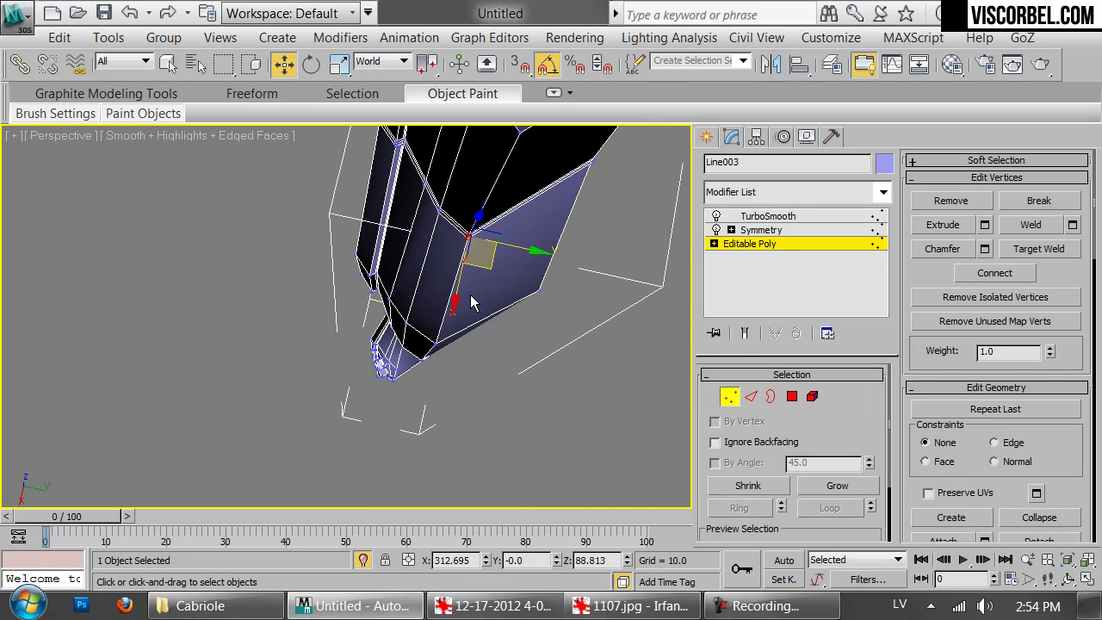
{"action": "left_click", "coordinate": [427, 186]}
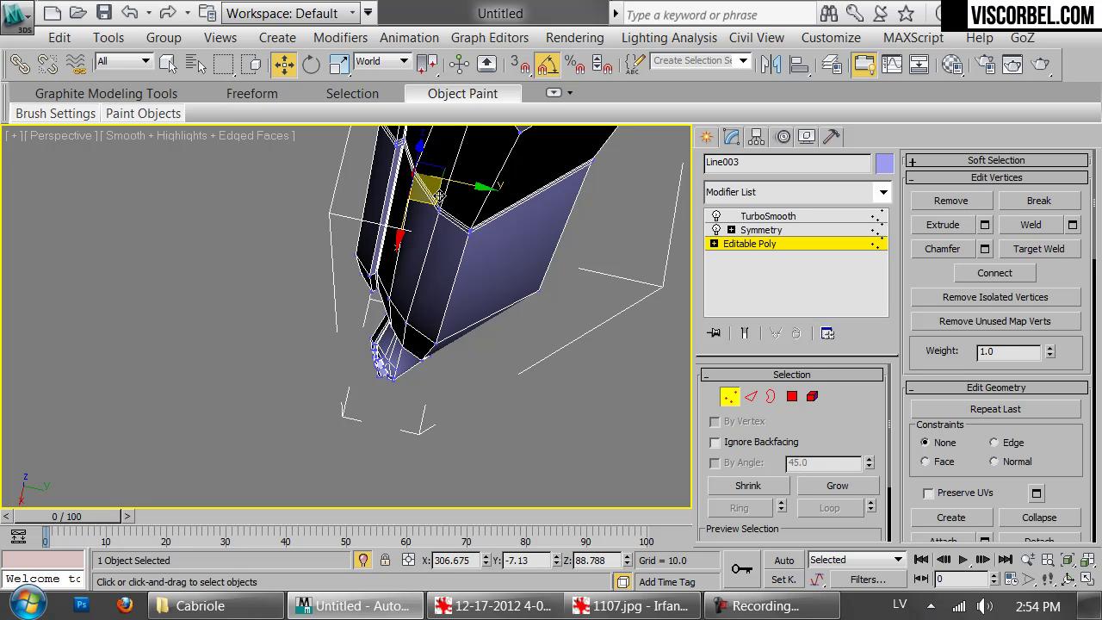
{"action": "left_click", "coordinate": [440, 205]}
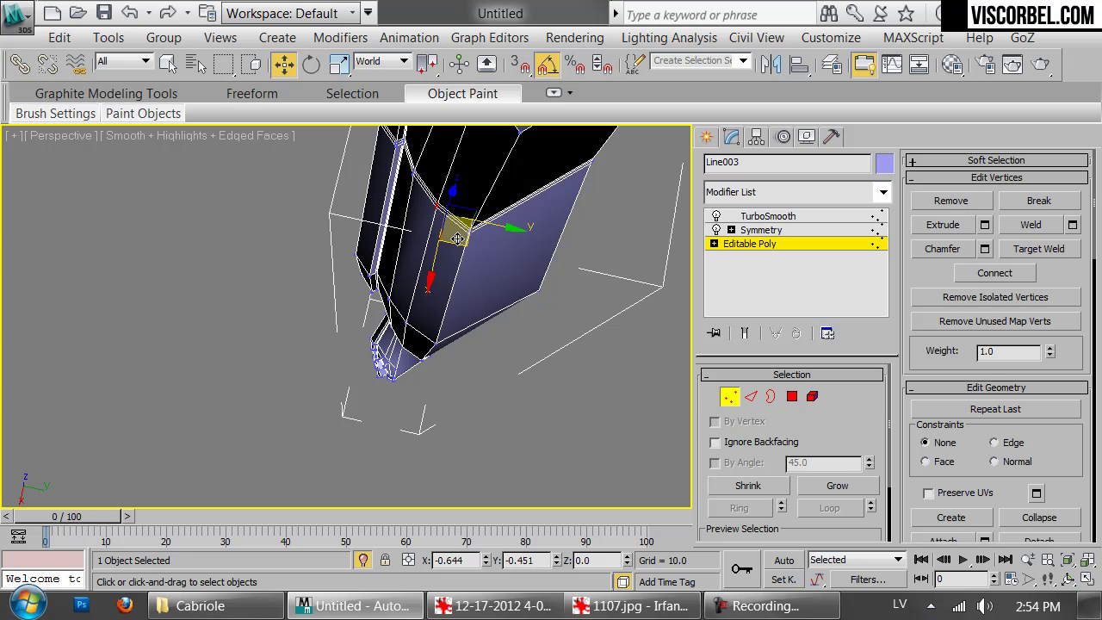
- Finish vertex editing, display the smoothed leg without edges, and bring the other two legs back into view
{"action": "key", "text": "1"}
{"action": "left_click", "coordinate": [572, 372]}
{"action": "scroll", "coordinate": [423, 249], "scroll_direction": "down", "scroll_amount": 4}
{"action": "key", "text": "F4"}
{"action": "mouse_move", "coordinate": [460, 239]}
{"action": "middle_mouse_down", "text": "alt"}
{"action": "mouse_move", "coordinate": [423, 301]}
{"action": "mouse_move", "coordinate": [462, 333]}
{"action": "mouse_move", "coordinate": [474, 240]}
{"action": "mouse_move", "coordinate": [458, 242]}
{"action": "middle_mouse_up", "text": "alt"}
{"action": "right_click", "coordinate": [488, 255]}
{"action": "left_click", "coordinate": [518, 151]}
{"action": "middle_click_drag", "start_coordinate": [344, 227], "coordinate": [437, 224], "text": "alt"}
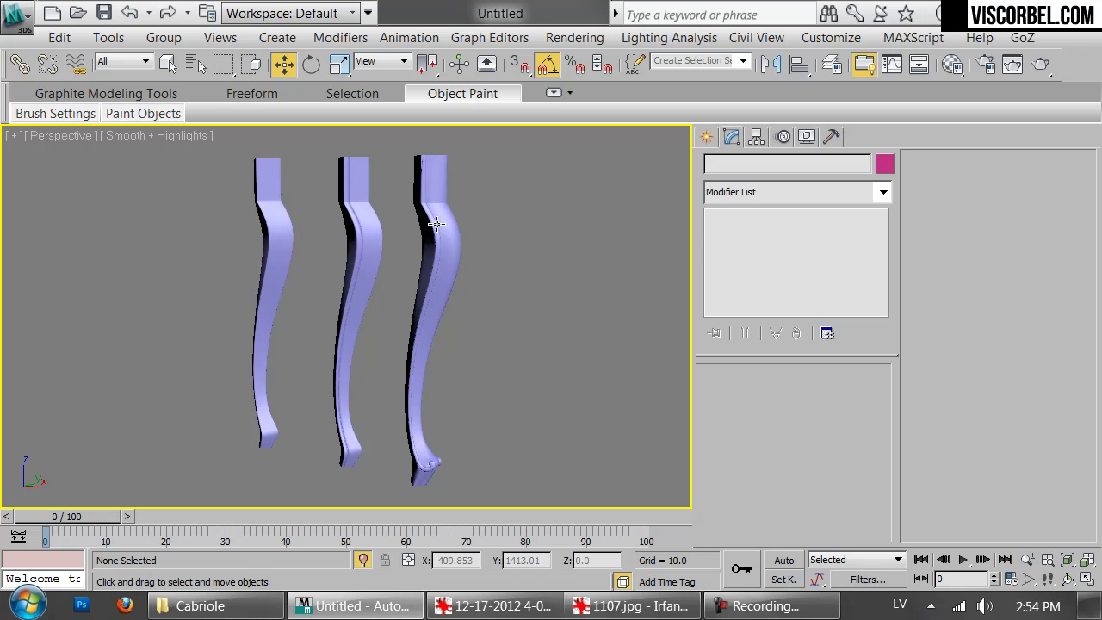
- Delete the cap polygons at the top of the third leg's block so its upper end is open
{"action": "middle_click_drag", "start_coordinate": [464, 262], "coordinate": [461, 251]}
{"action": "middle_click_drag", "start_coordinate": [499, 285], "coordinate": [469, 293], "text": "alt"}
{"action": "scroll", "coordinate": [453, 443], "scroll_direction": "up", "scroll_amount": 8}
{"action": "middle_click_drag", "start_coordinate": [453, 442], "coordinate": [293, 270]}
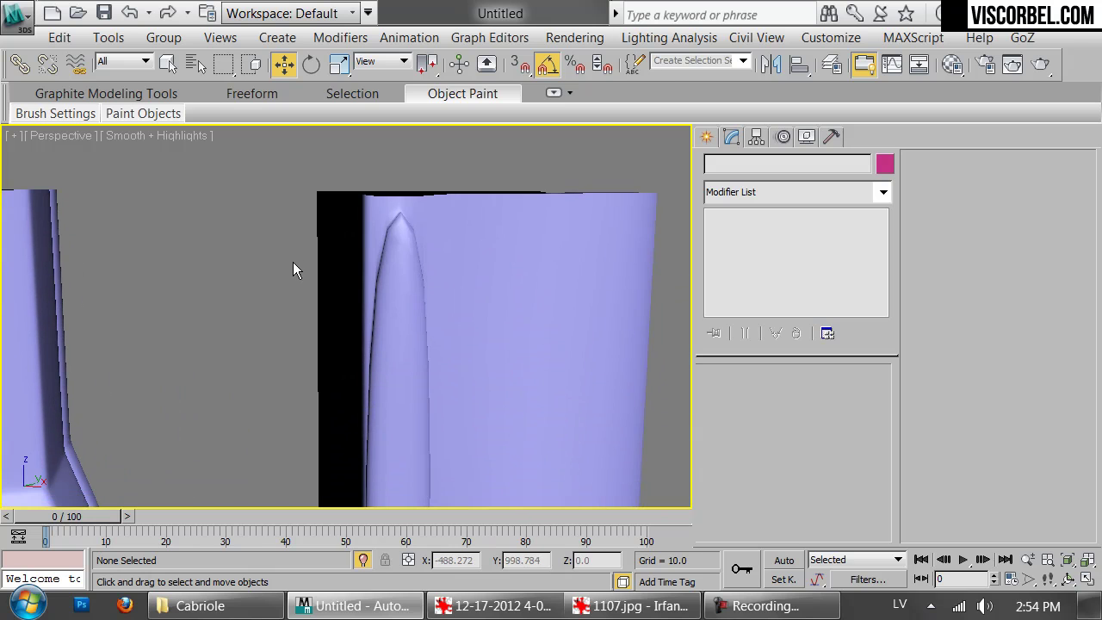
{"action": "left_click", "coordinate": [404, 273]}
{"action": "left_click", "coordinate": [749, 244]}
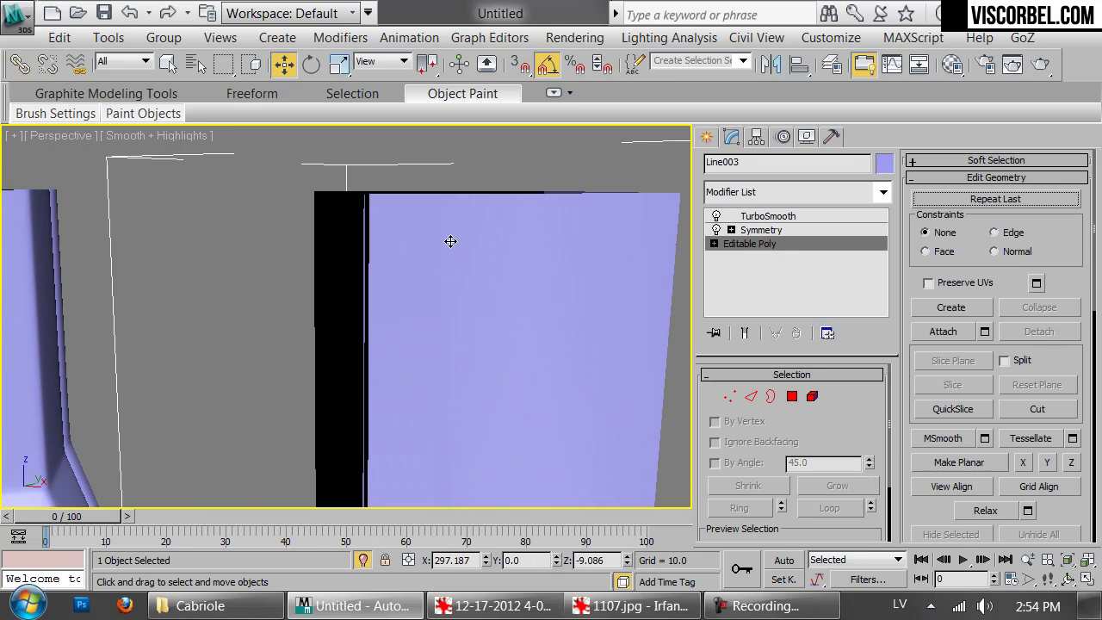
{"action": "key", "text": "F4"}
{"action": "middle_click_drag", "start_coordinate": [423, 227], "coordinate": [472, 295], "text": "alt"}
{"action": "key", "text": "4"}
{"action": "left_click", "coordinate": [426, 330]}
{"action": "middle_click_drag", "start_coordinate": [426, 330], "coordinate": [519, 218], "text": "alt"}
{"action": "left_click", "coordinate": [323, 270], "text": "ctrl"}
{"action": "key", "text": "Delete"}
{"action": "key", "text": "1"}
{"action": "key", "text": "1"}
{"action": "left_click", "coordinate": [518, 209]}
- Examine the three smoothed cabriole legs side by side without edges, comparing their top blocks, knees and feet
{"action": "scroll", "coordinate": [494, 293], "scroll_direction": "down", "scroll_amount": 3}
{"action": "middle_click_drag", "start_coordinate": [486, 314], "coordinate": [351, 396], "text": "alt"}
{"action": "key", "text": "F4"}
{"action": "scroll", "coordinate": [340, 379], "scroll_direction": "down", "scroll_amount": 10}
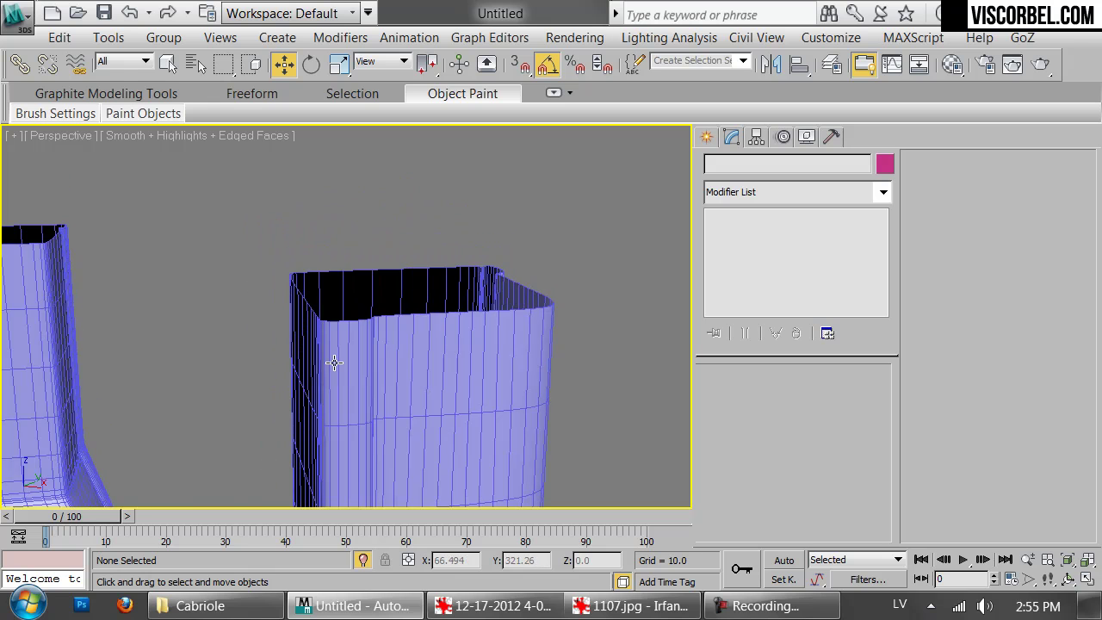
{"action": "scroll", "coordinate": [357, 308], "scroll_direction": "up", "scroll_amount": 5}
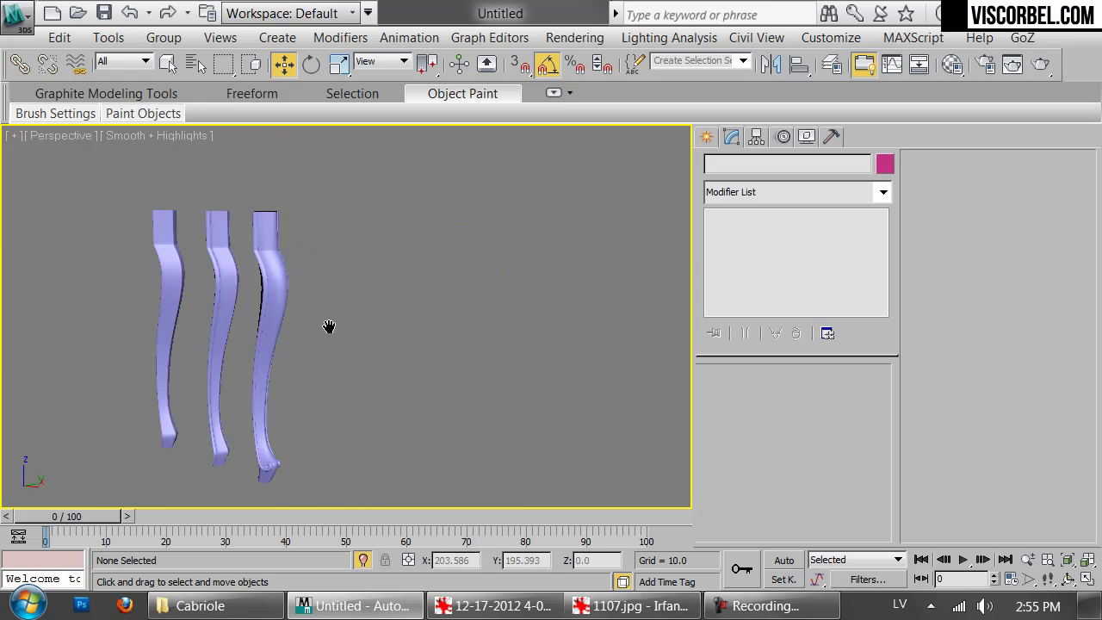
{"action": "middle_click_drag", "start_coordinate": [443, 393], "coordinate": [481, 215]}
{"action": "scroll", "coordinate": [481, 215], "scroll_direction": "down", "scroll_amount": 6}
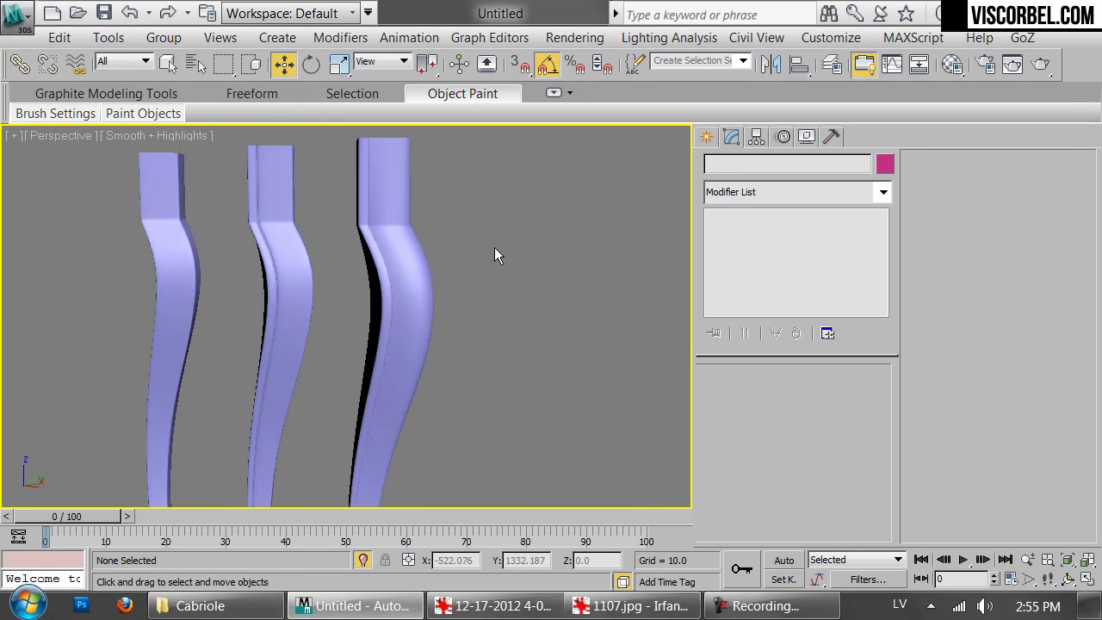
{"action": "scroll", "coordinate": [494, 300], "scroll_direction": "up", "scroll_amount": 4}
{"action": "middle_click_drag", "start_coordinate": [494, 300], "coordinate": [498, 317]}
{"action": "scroll", "coordinate": [491, 266], "scroll_direction": "down", "scroll_amount": 1}
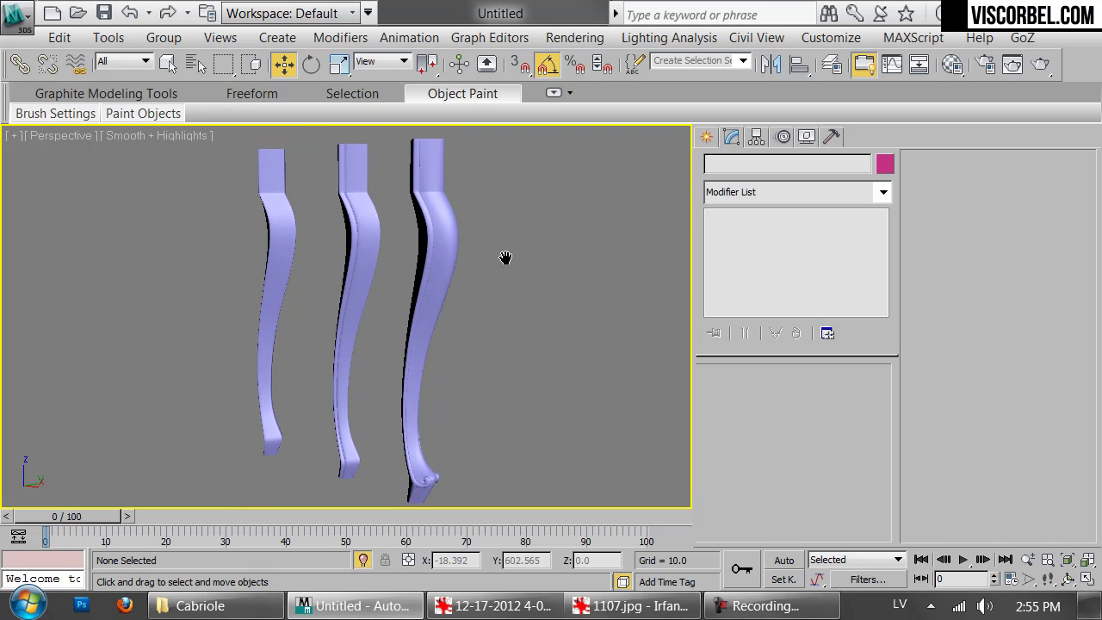